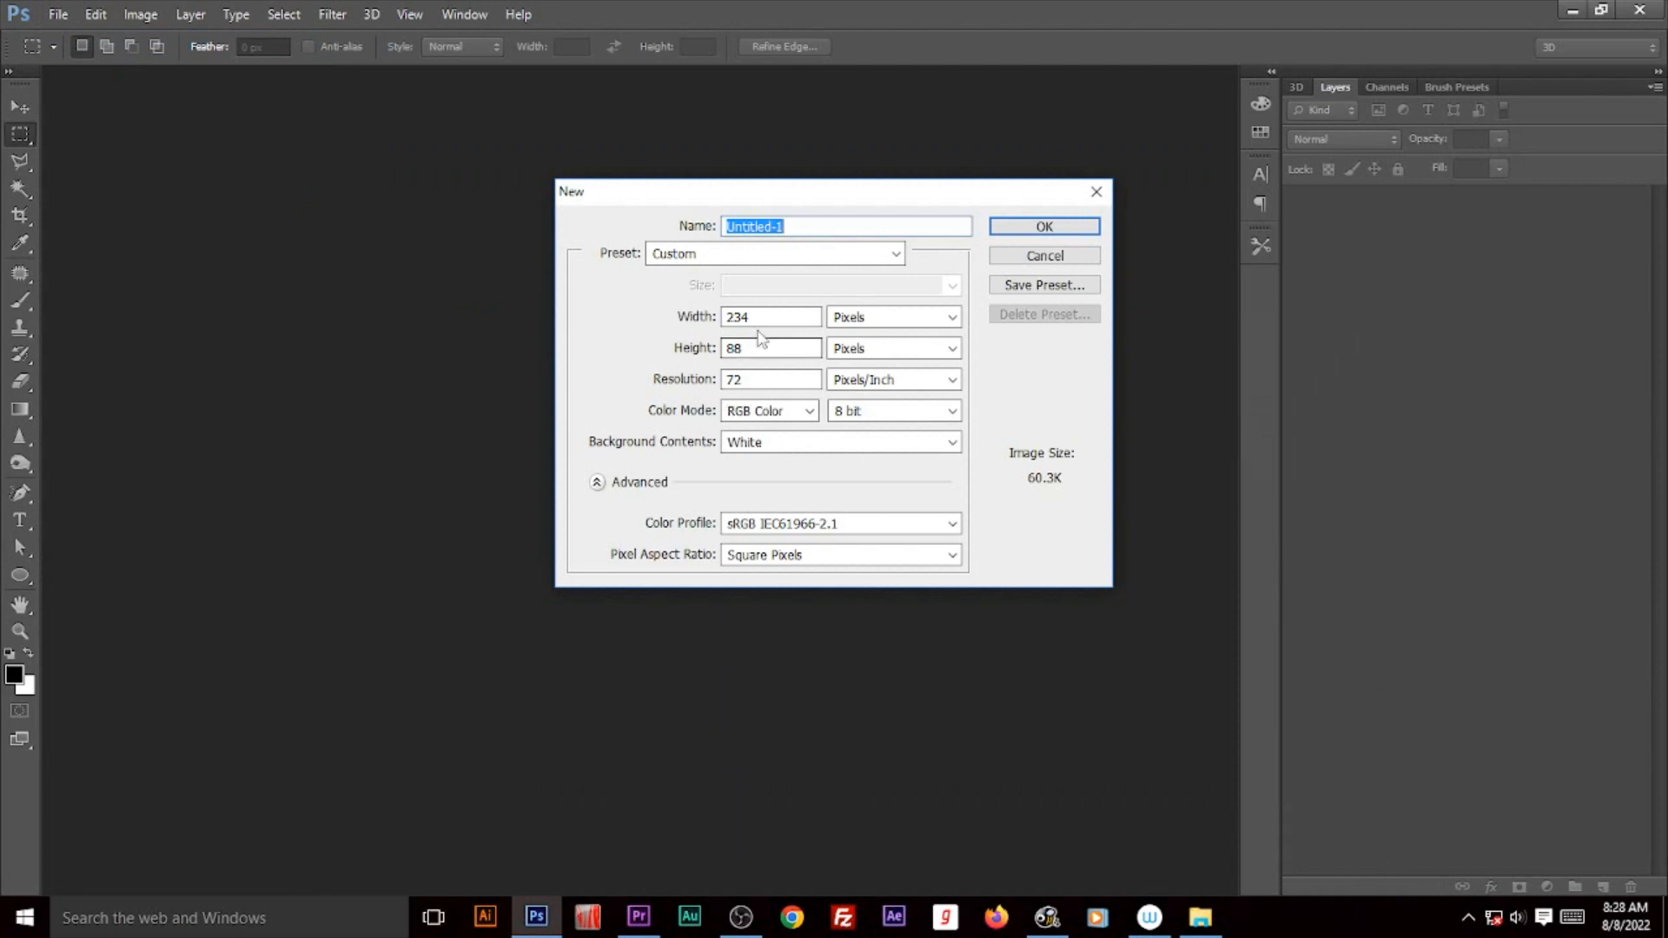
Step: Set the new document's size in inches, 4.25 wide by 6.25 high
{"action": "left_click", "coordinate": [849, 318]}
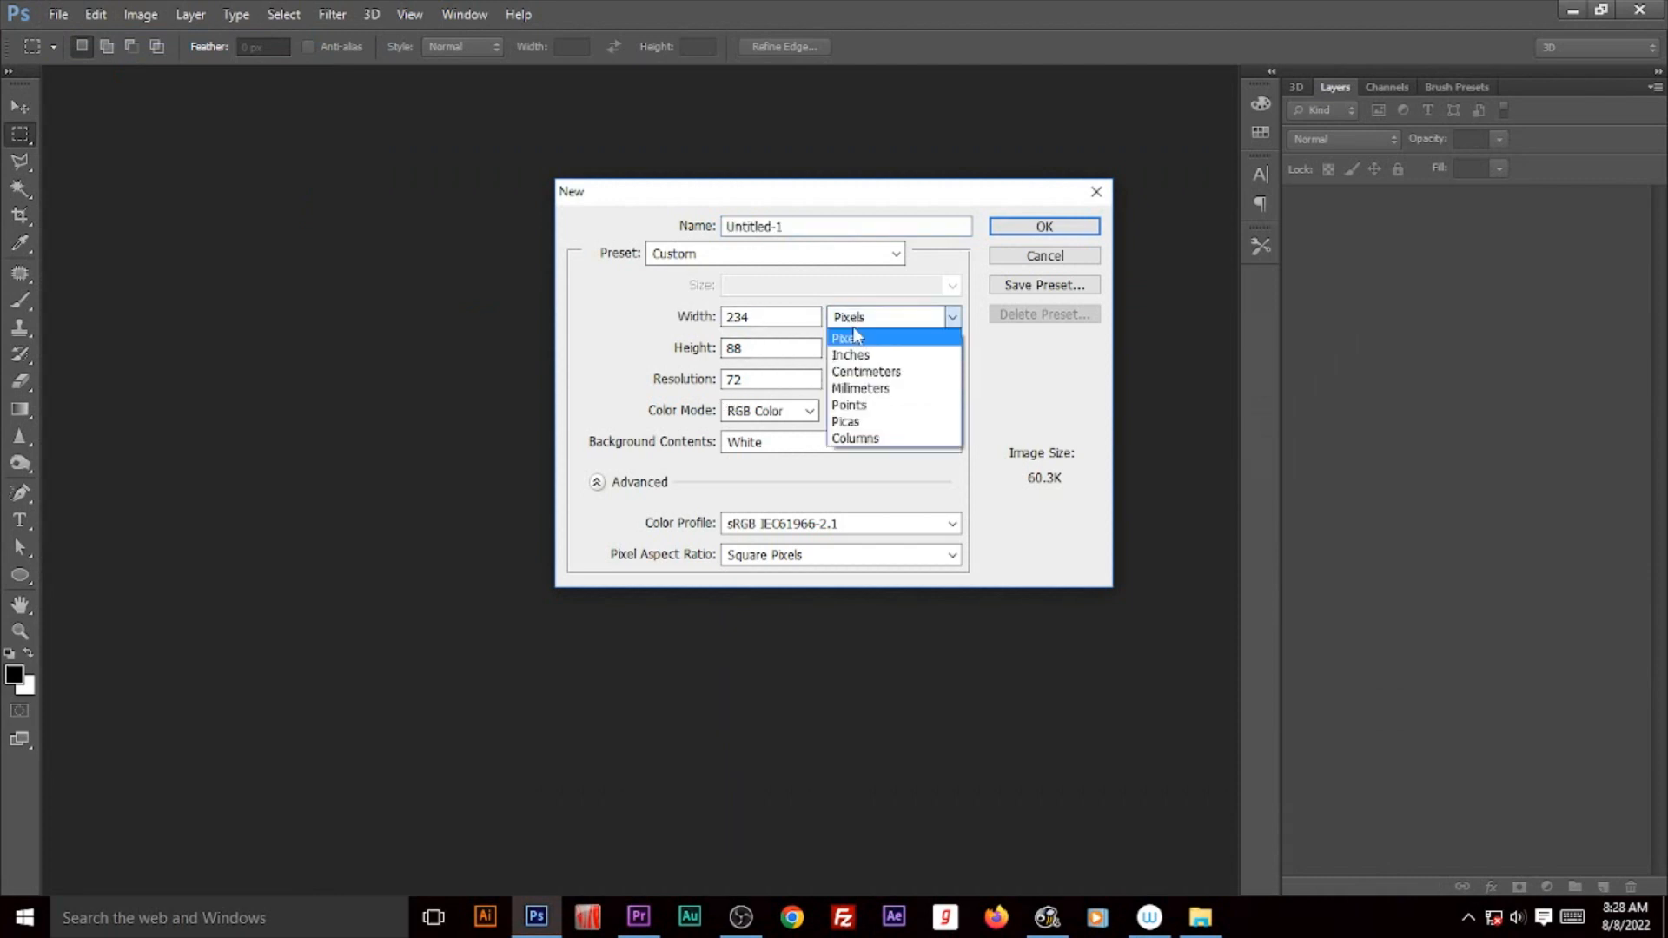
{"action": "left_click", "coordinate": [856, 344]}
{"action": "key", "text": "shift+Tab"}
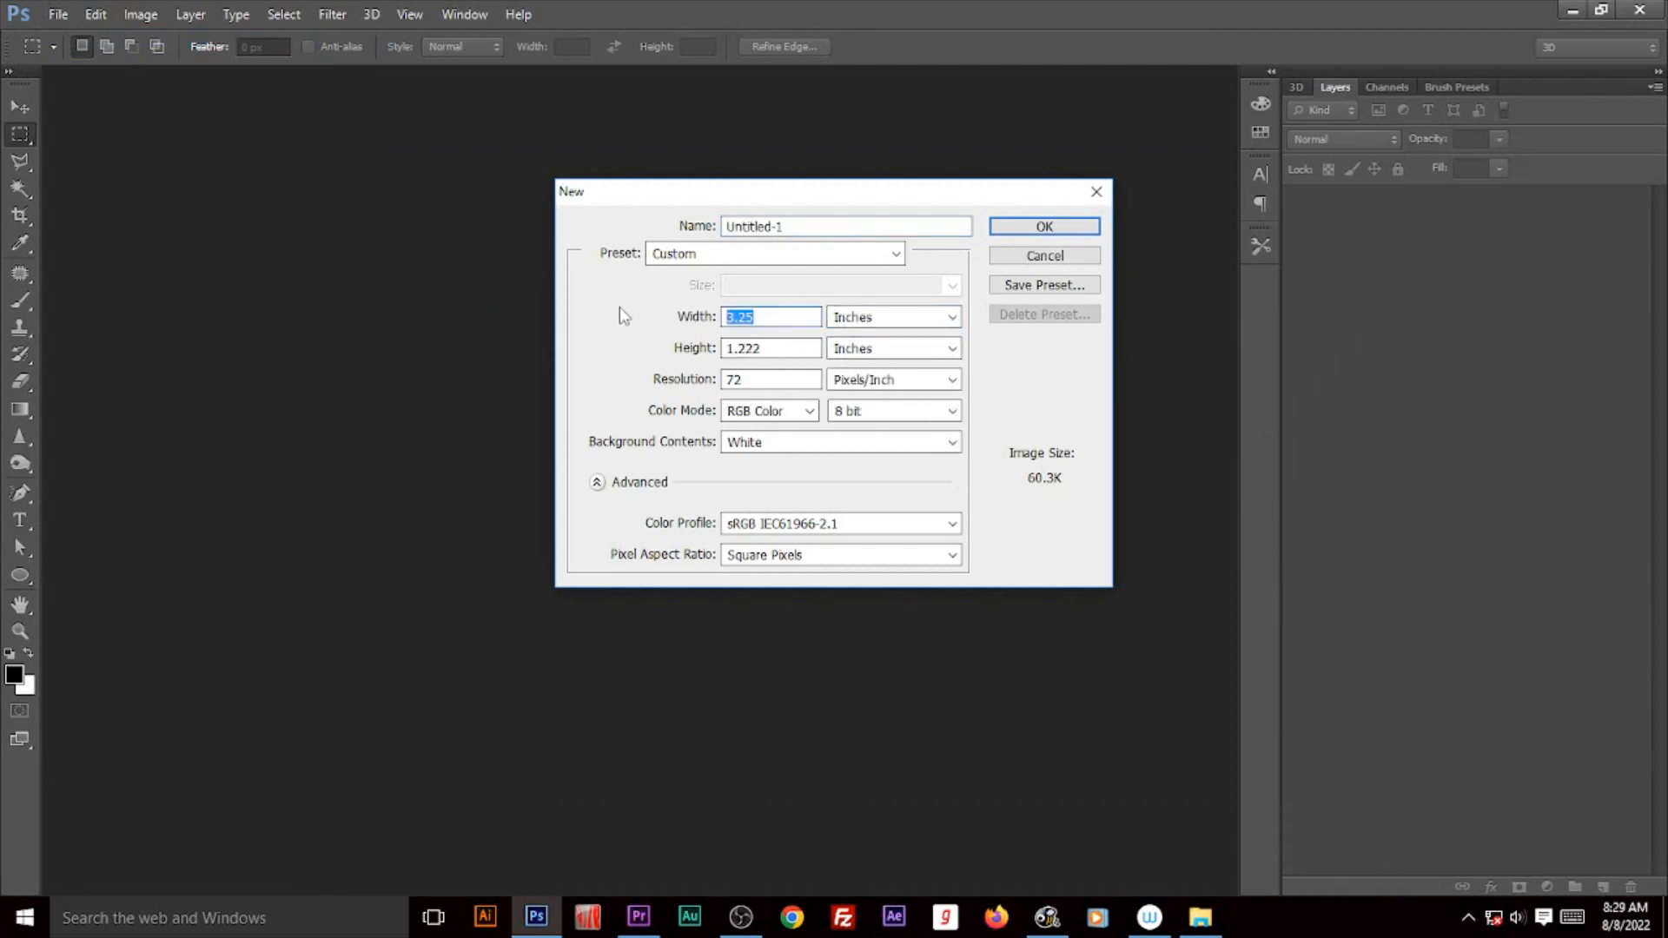
{"action": "type", "text": "4"}
{"action": "key", "text": "Tab"}
{"action": "key", "text": "Tab"}
{"action": "type", "text": "6."}
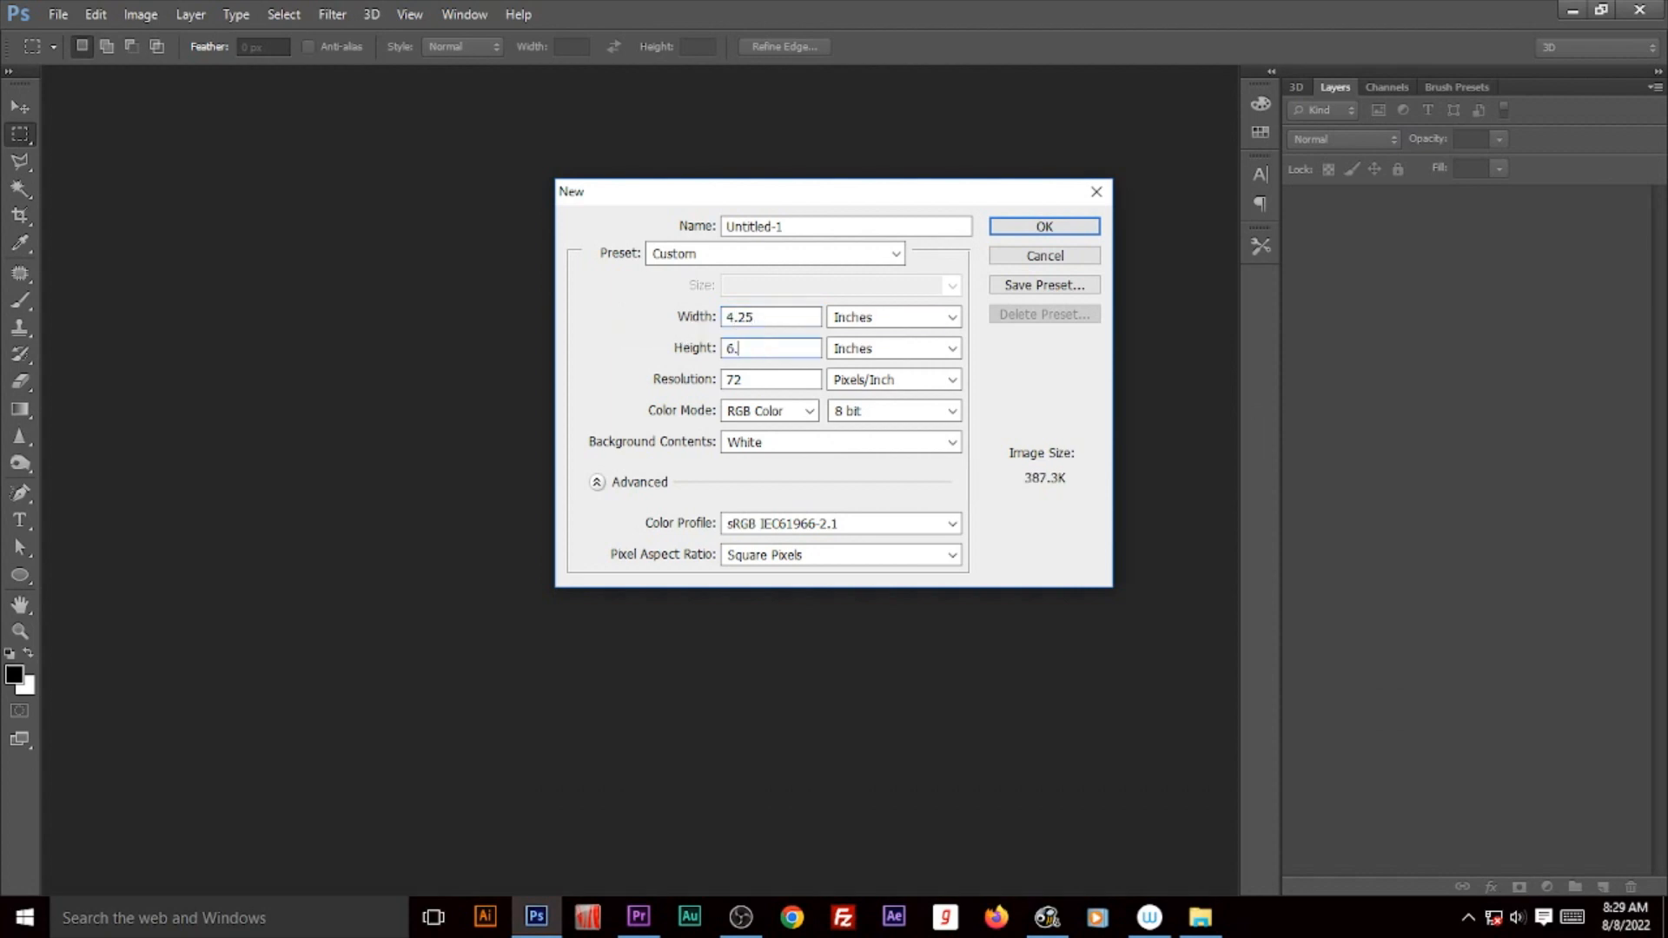
Step: Set the resolution to 300 pixels/inch and the color mode to CMYK Color, and create the document
{"action": "key", "text": "Tab"}
{"action": "key", "text": "Tab"}
{"action": "type", "text": "300"}
{"action": "key", "text": "Tab"}
{"action": "key", "text": "Tab"}
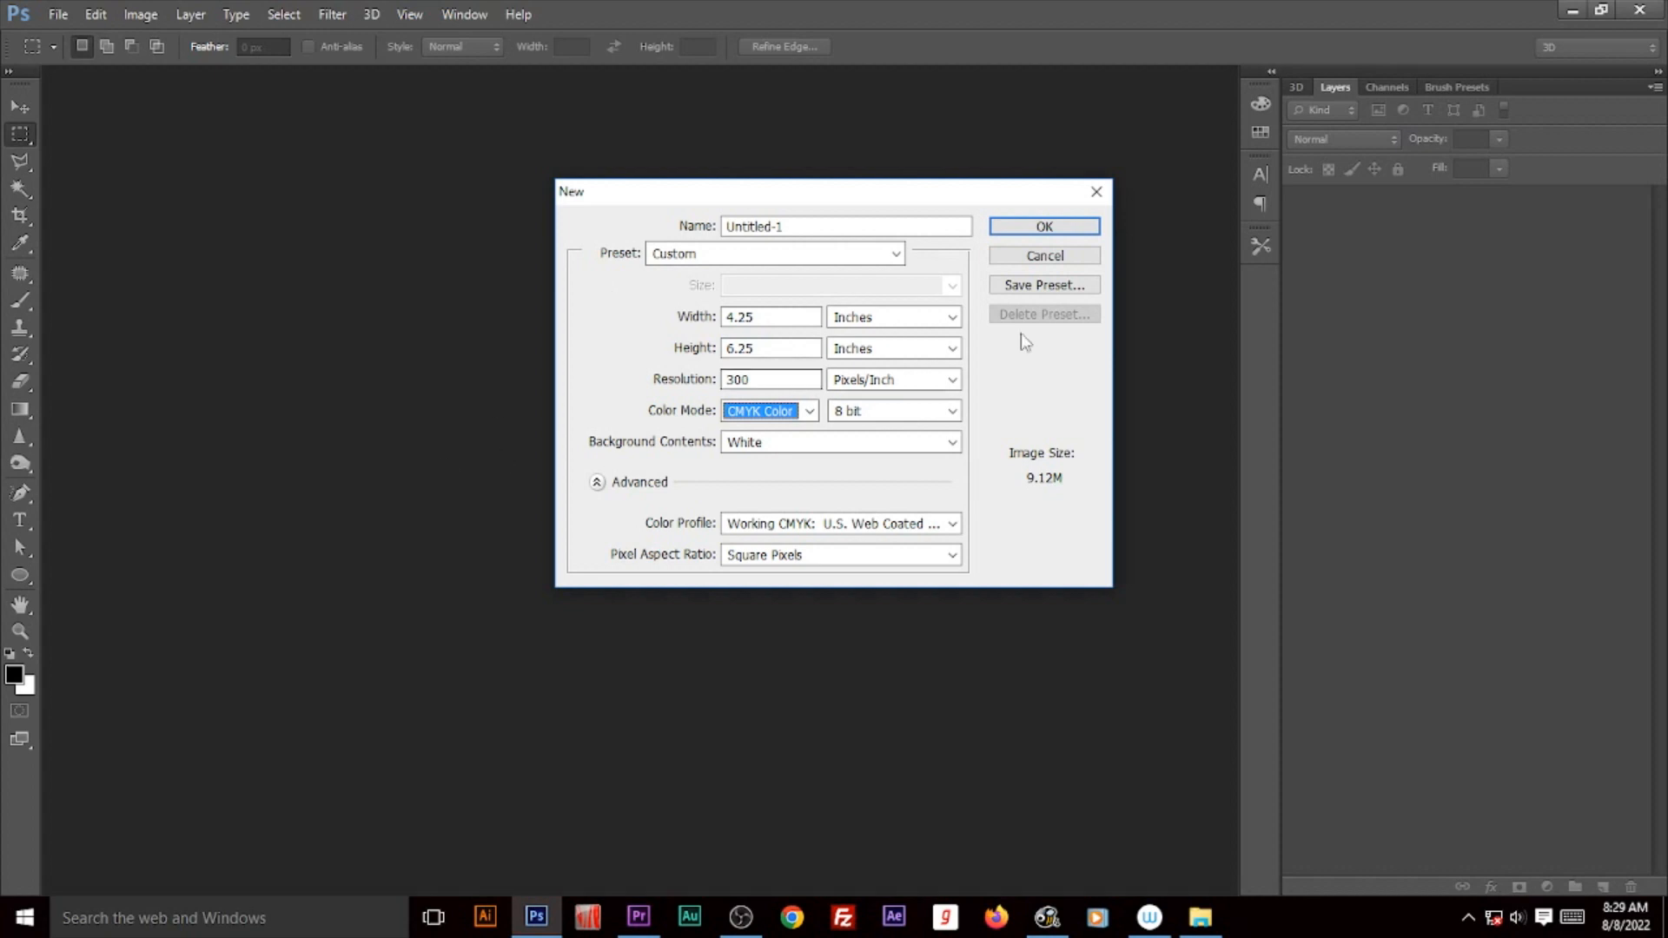
{"action": "left_click", "coordinate": [1059, 222]}
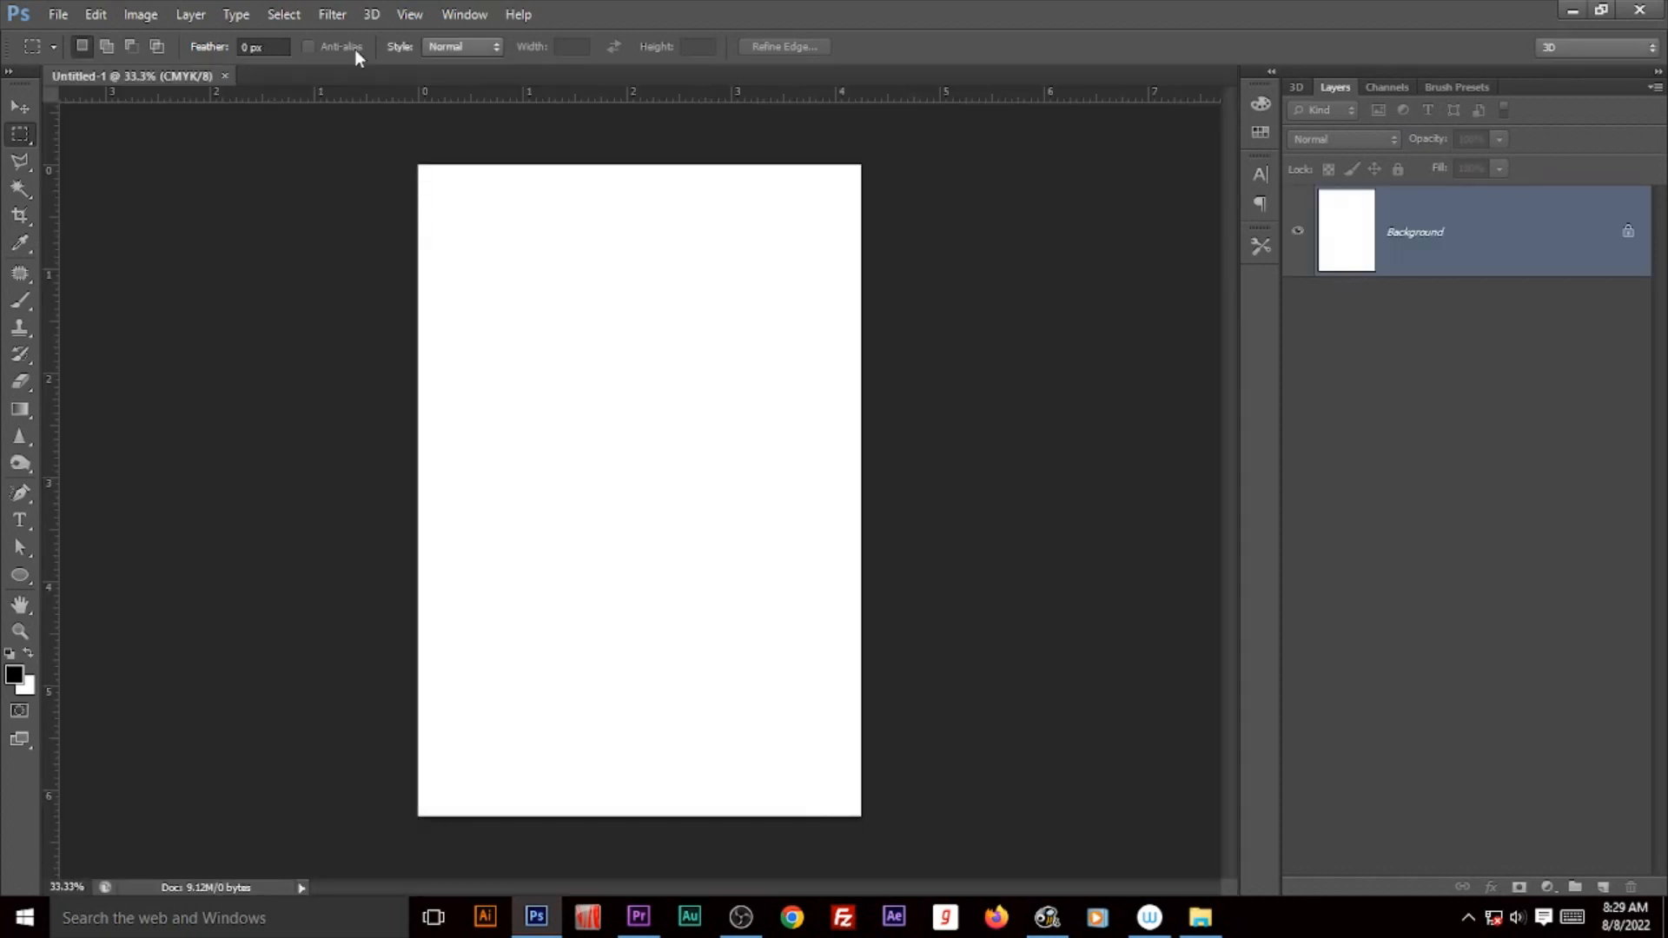
Step: With the Move tool active, hide the rulers and show them again
{"action": "left_click", "coordinate": [20, 106]}
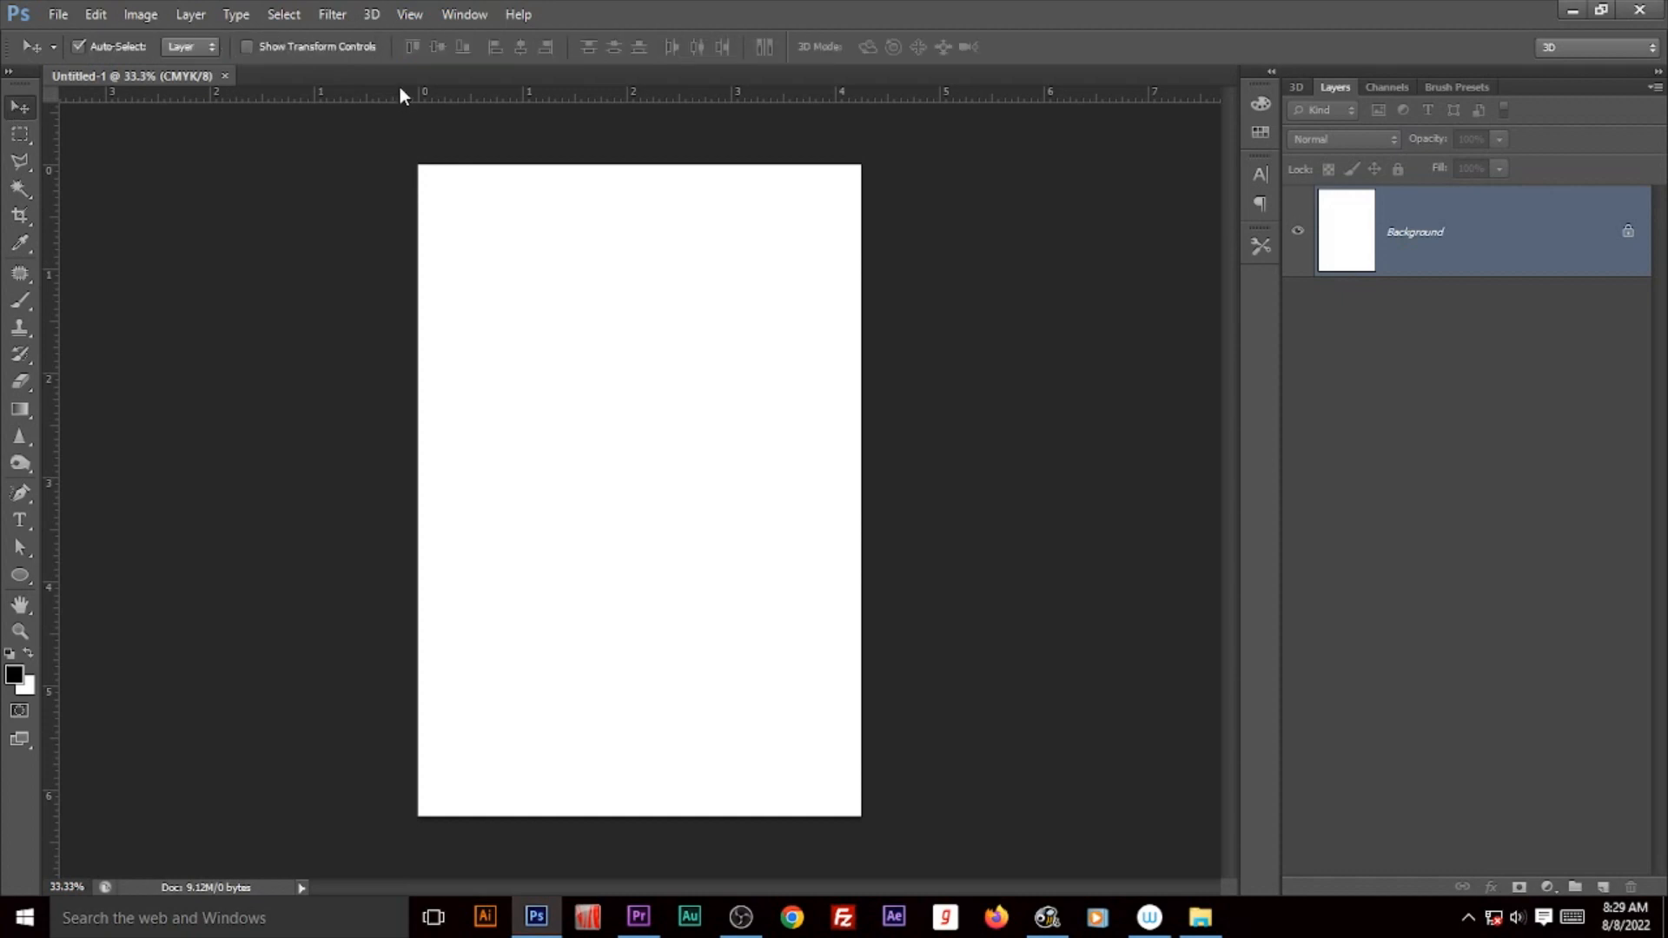
{"action": "left_click", "coordinate": [408, 15]}
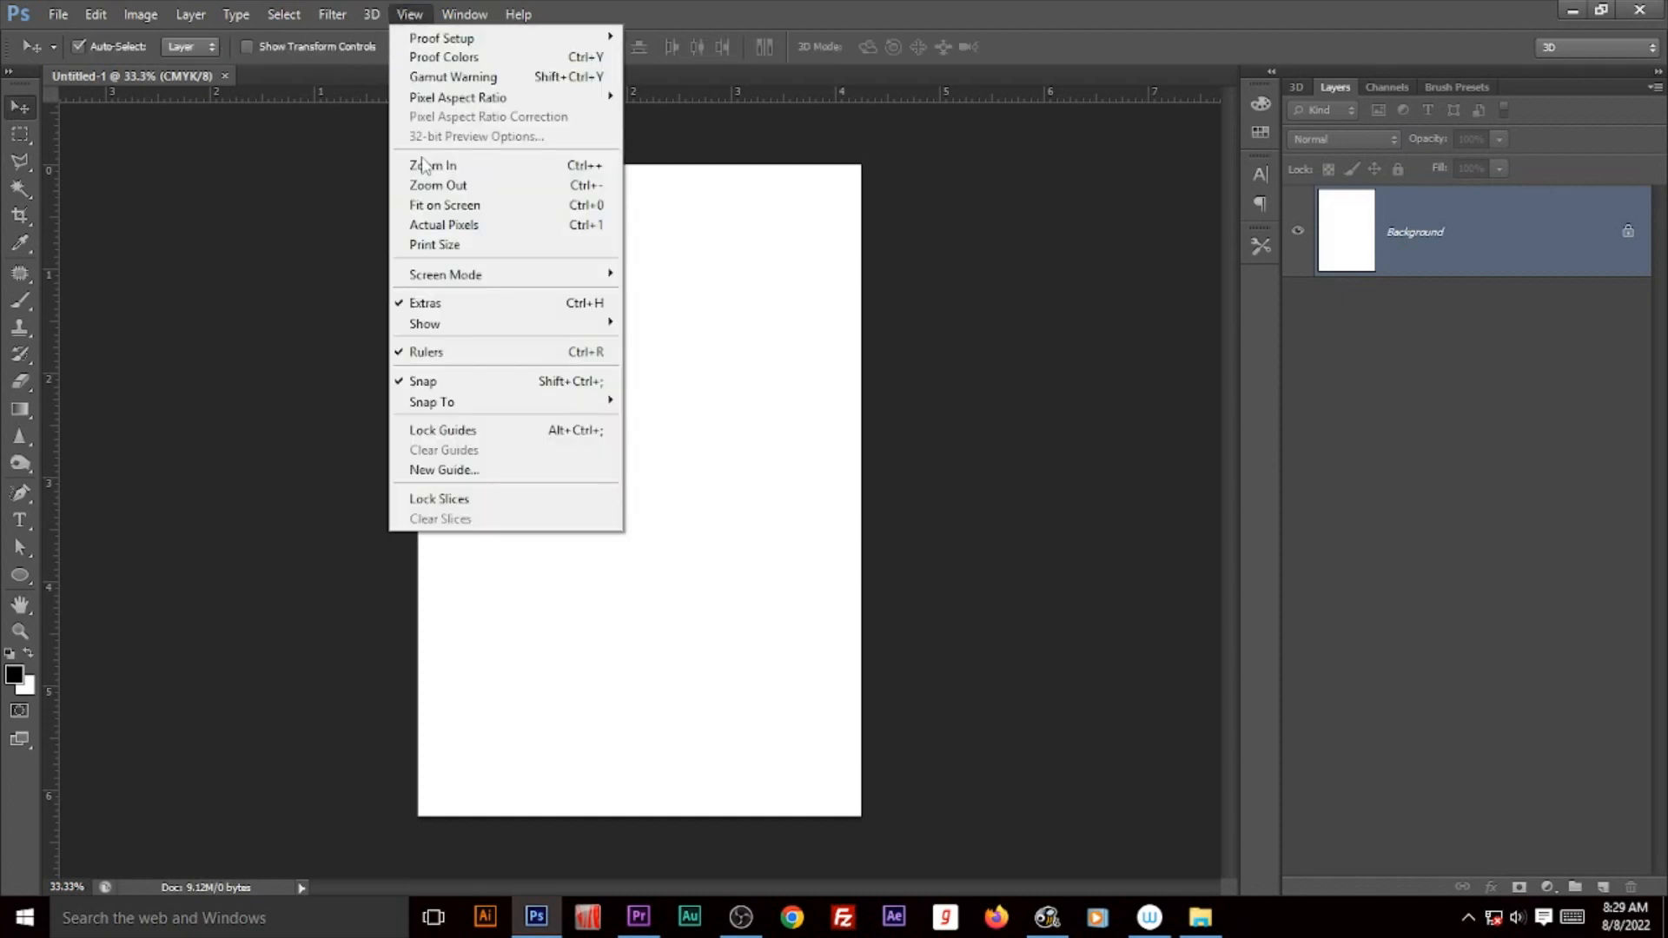
{"action": "left_click", "coordinate": [515, 353]}
{"action": "left_click", "coordinate": [408, 15]}
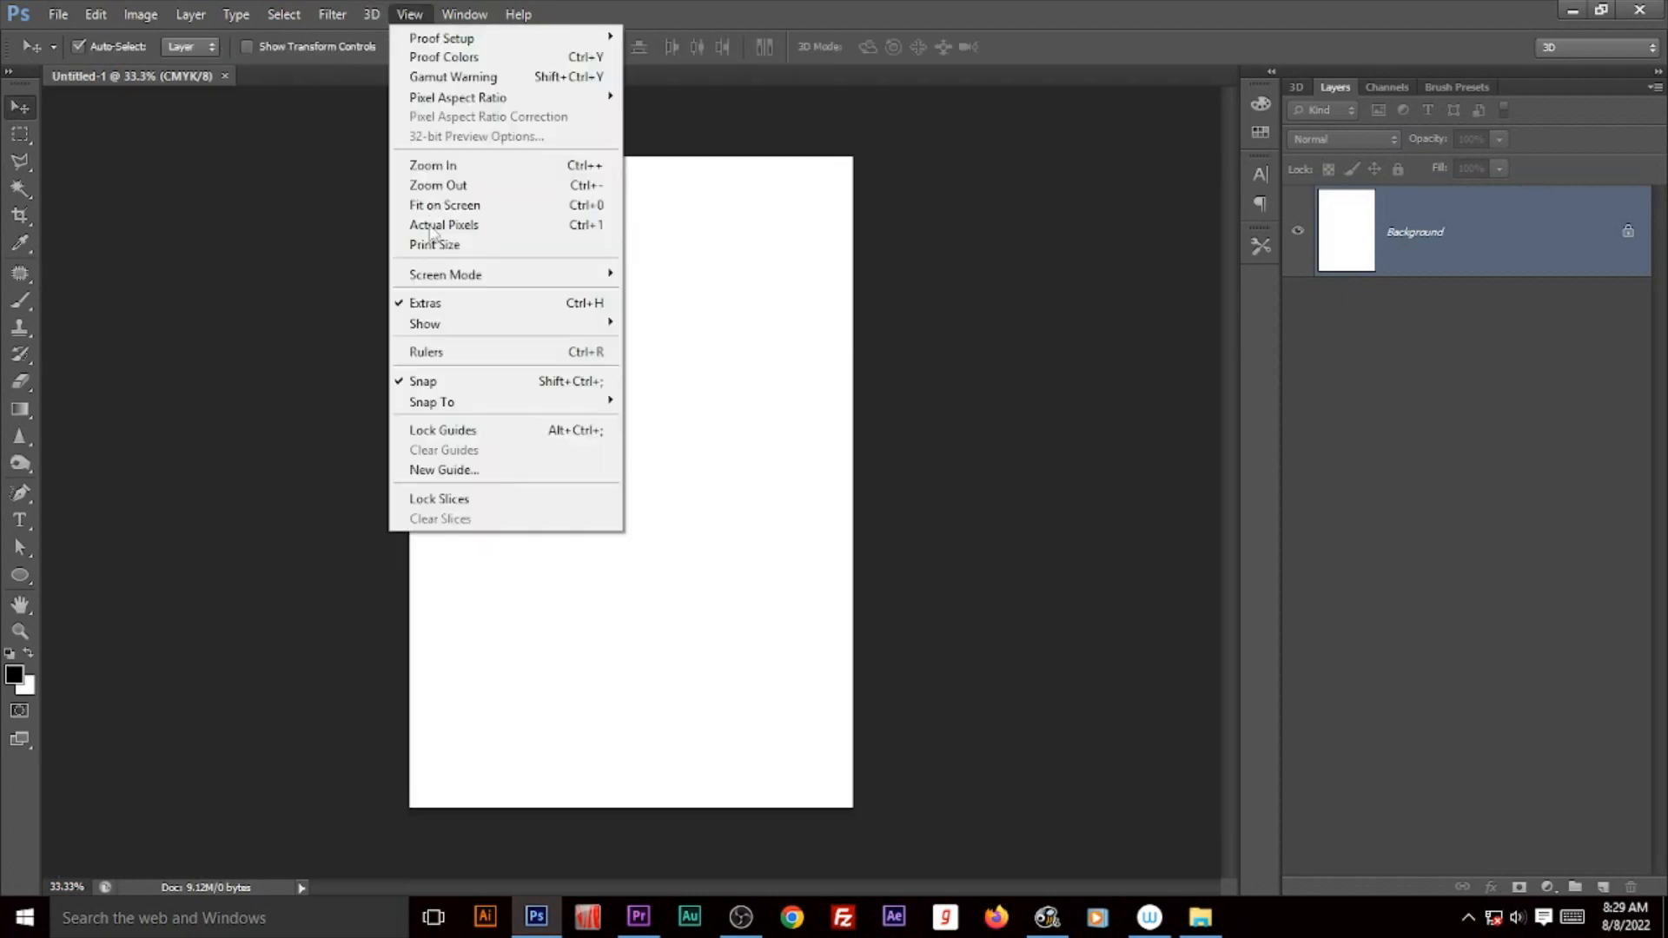
{"action": "left_click", "coordinate": [443, 352]}
Step: Place ruler guides along all four edges of the 4.25 by 6.25 inch canvas to mark the outer boundary
{"action": "left_click_drag", "start_coordinate": [547, 104], "coordinate": [550, 163]}
{"action": "left_click_drag", "start_coordinate": [59, 301], "coordinate": [418, 352]}
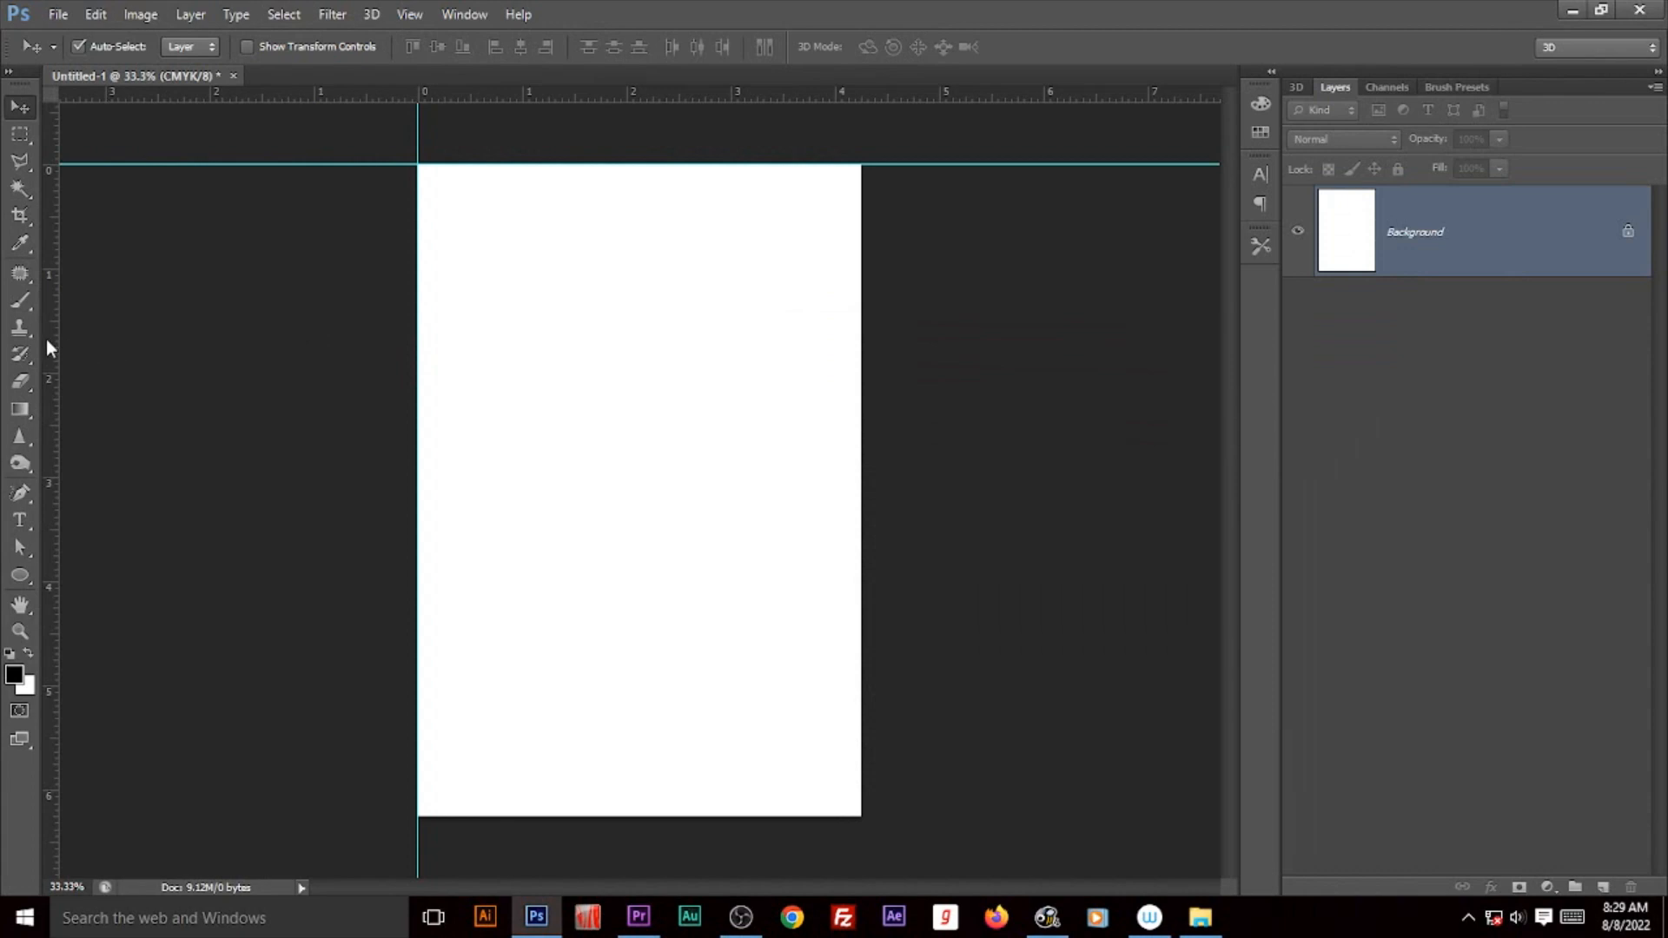
{"action": "left_click_drag", "start_coordinate": [48, 349], "coordinate": [860, 422]}
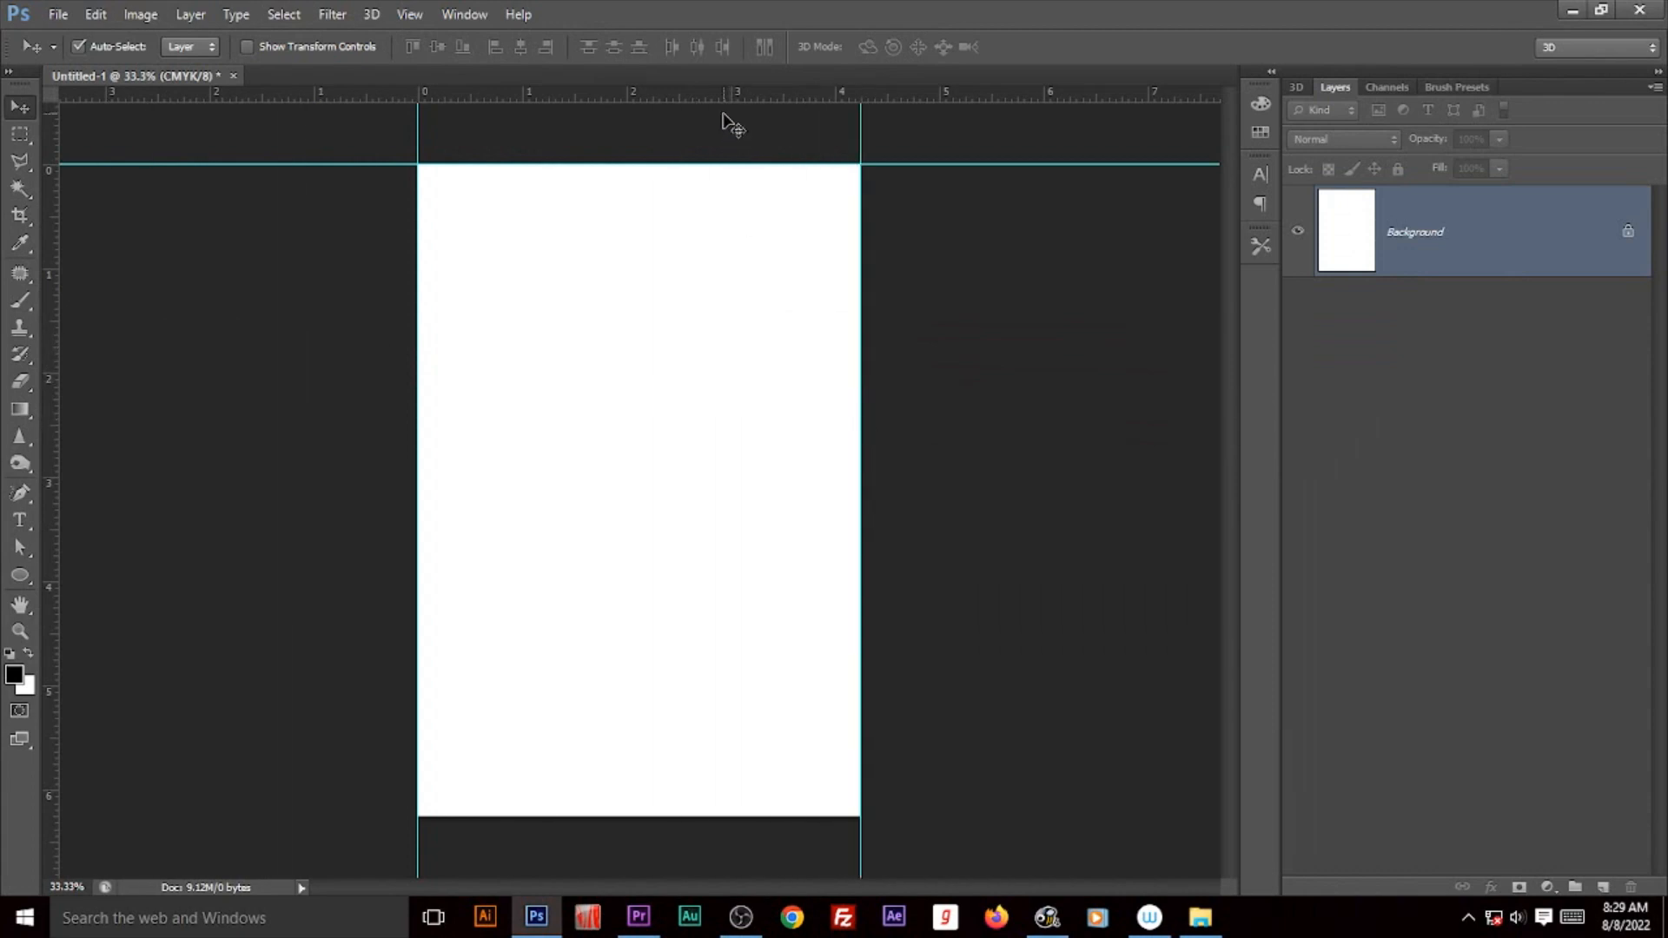
{"action": "left_click_drag", "start_coordinate": [722, 105], "coordinate": [671, 816]}
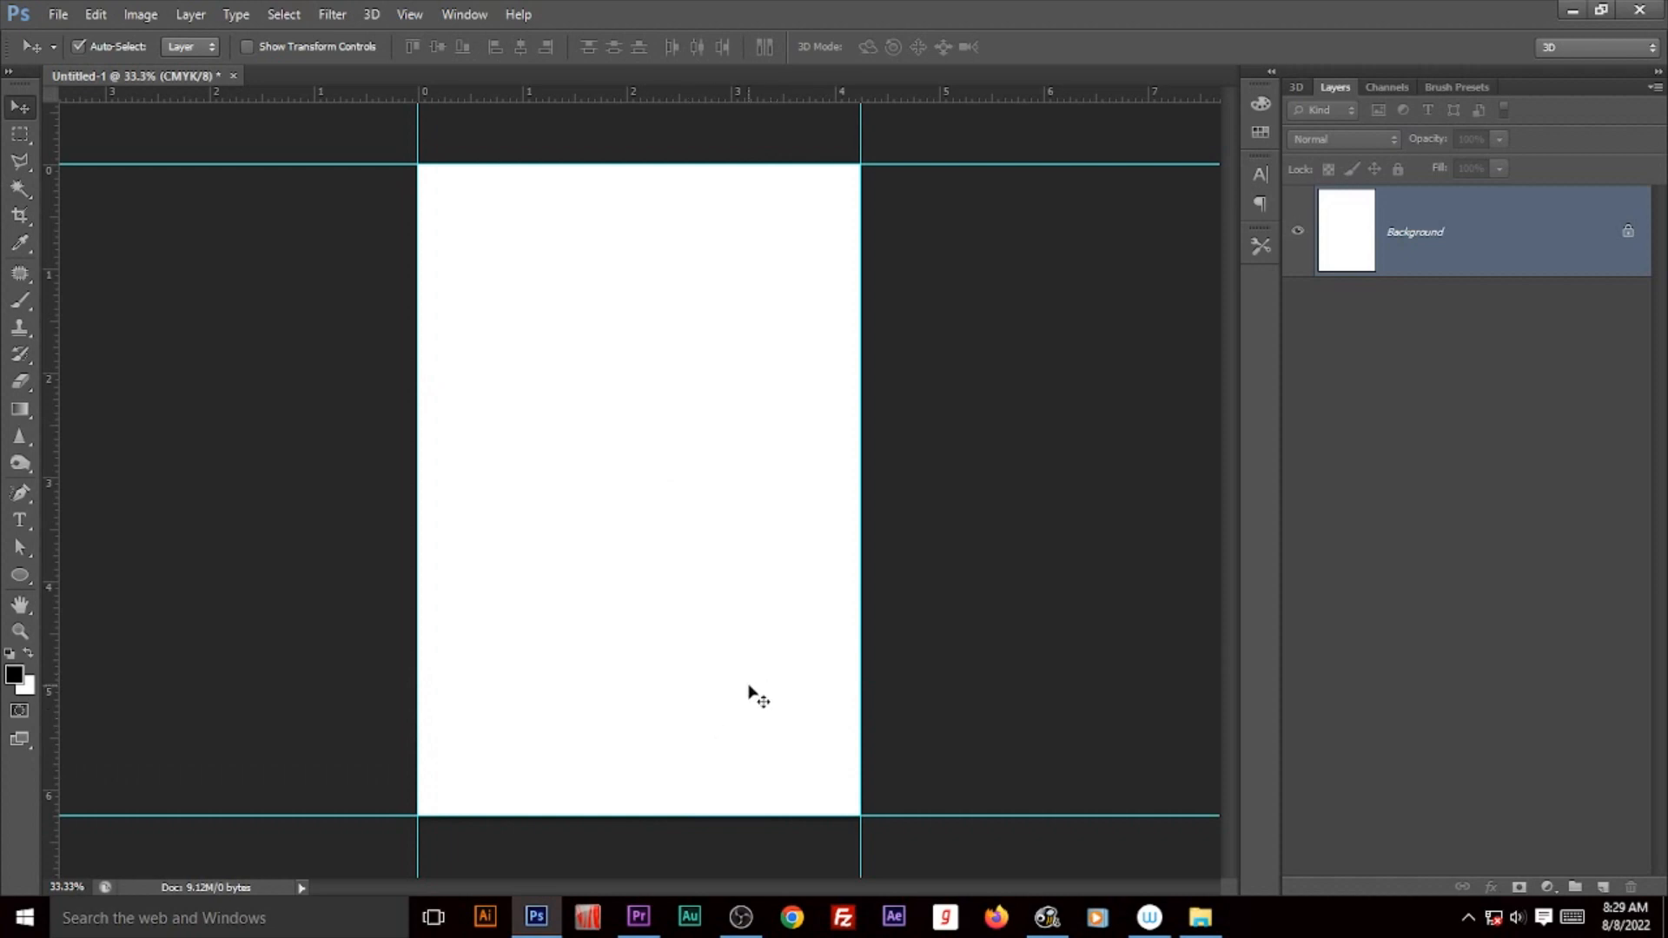
Step: Reduce the canvas size to 4 by 6 inches from the center anchor, accepting the clipping
{"action": "left_click", "coordinate": [139, 13]}
{"action": "left_click", "coordinate": [191, 185]}
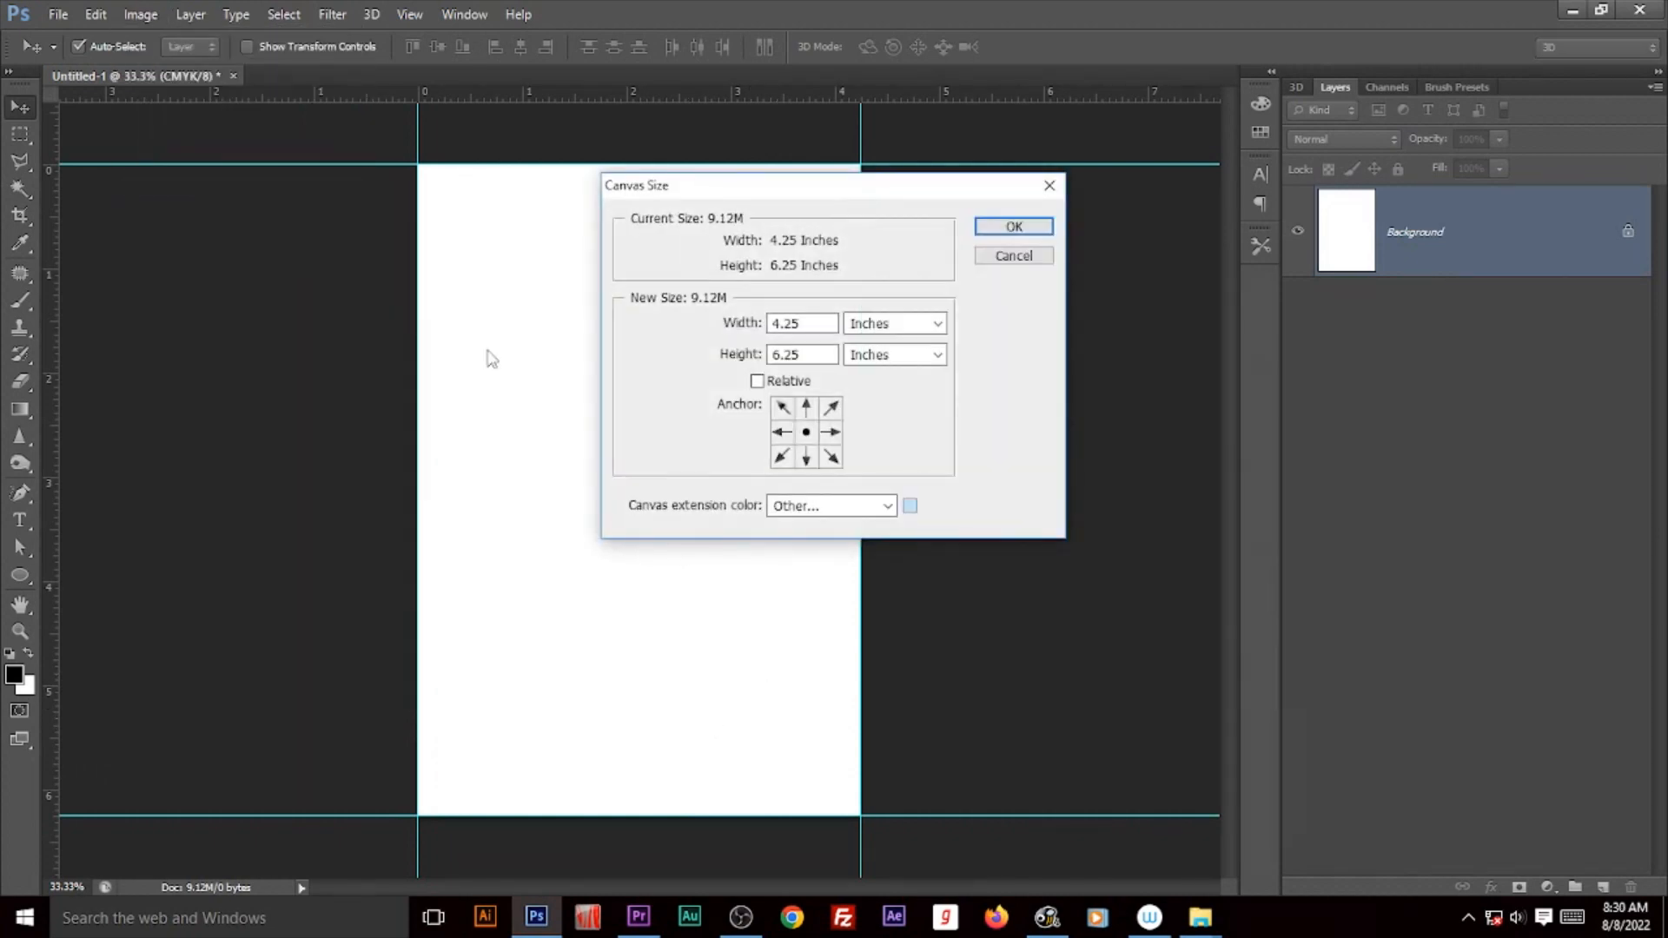
{"action": "left_click_drag", "start_coordinate": [806, 328], "coordinate": [583, 305]}
{"action": "type", "text": "4"}
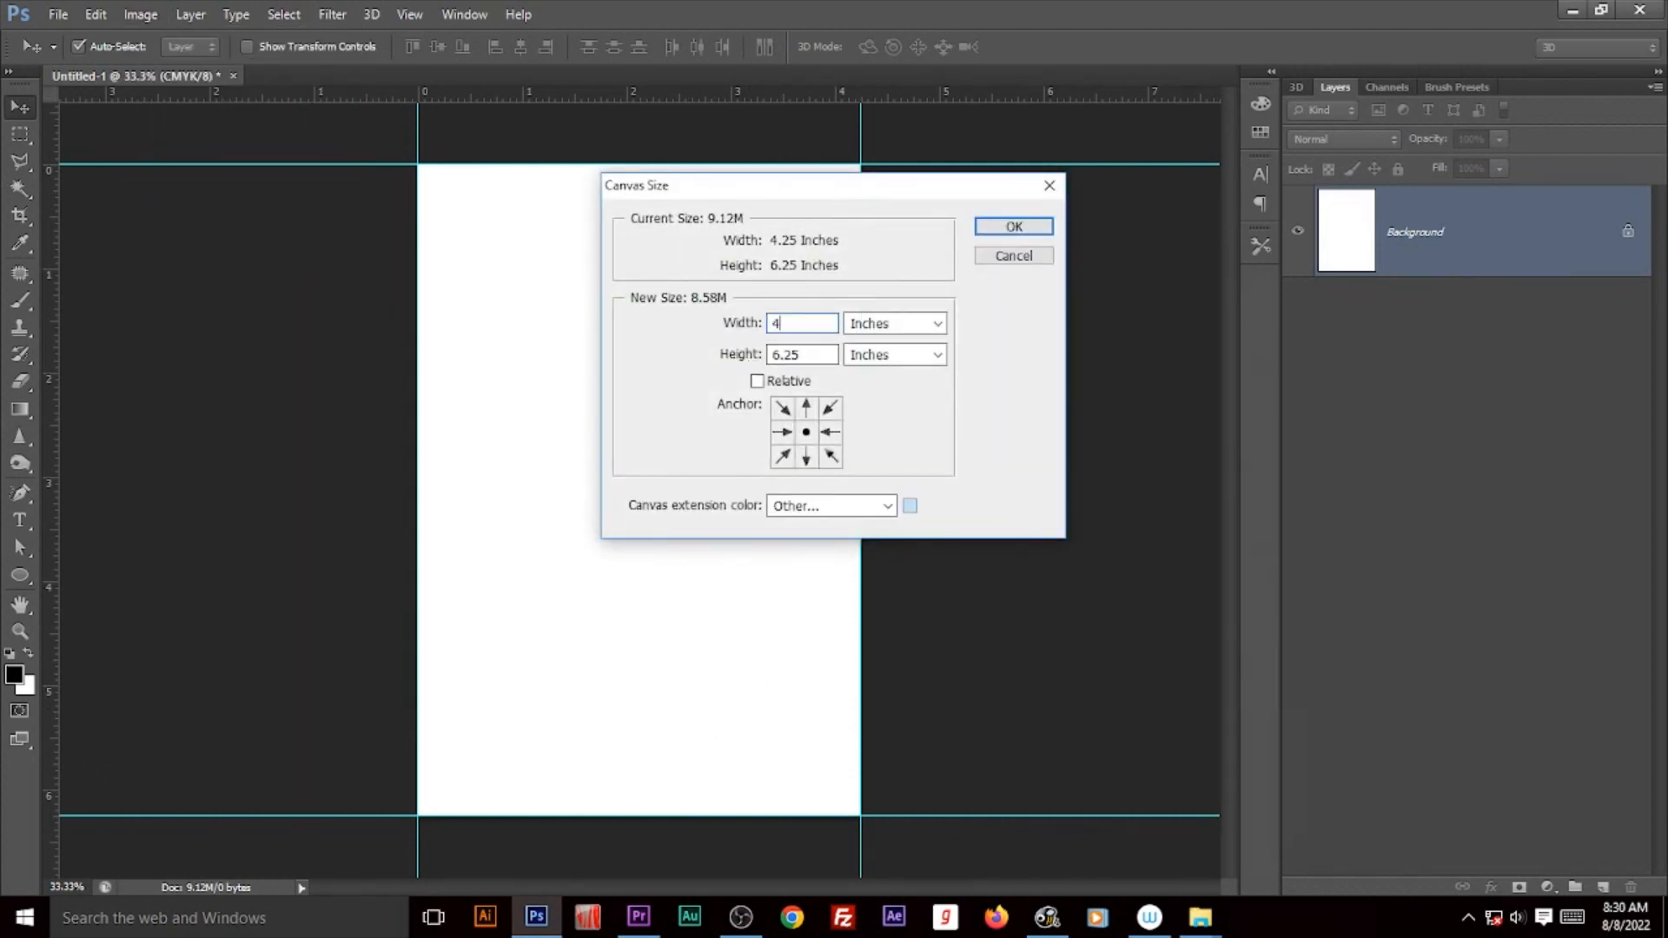
{"action": "key", "text": "Tab"}
{"action": "key", "text": "Tab"}
{"action": "key", "text": "Tab"}
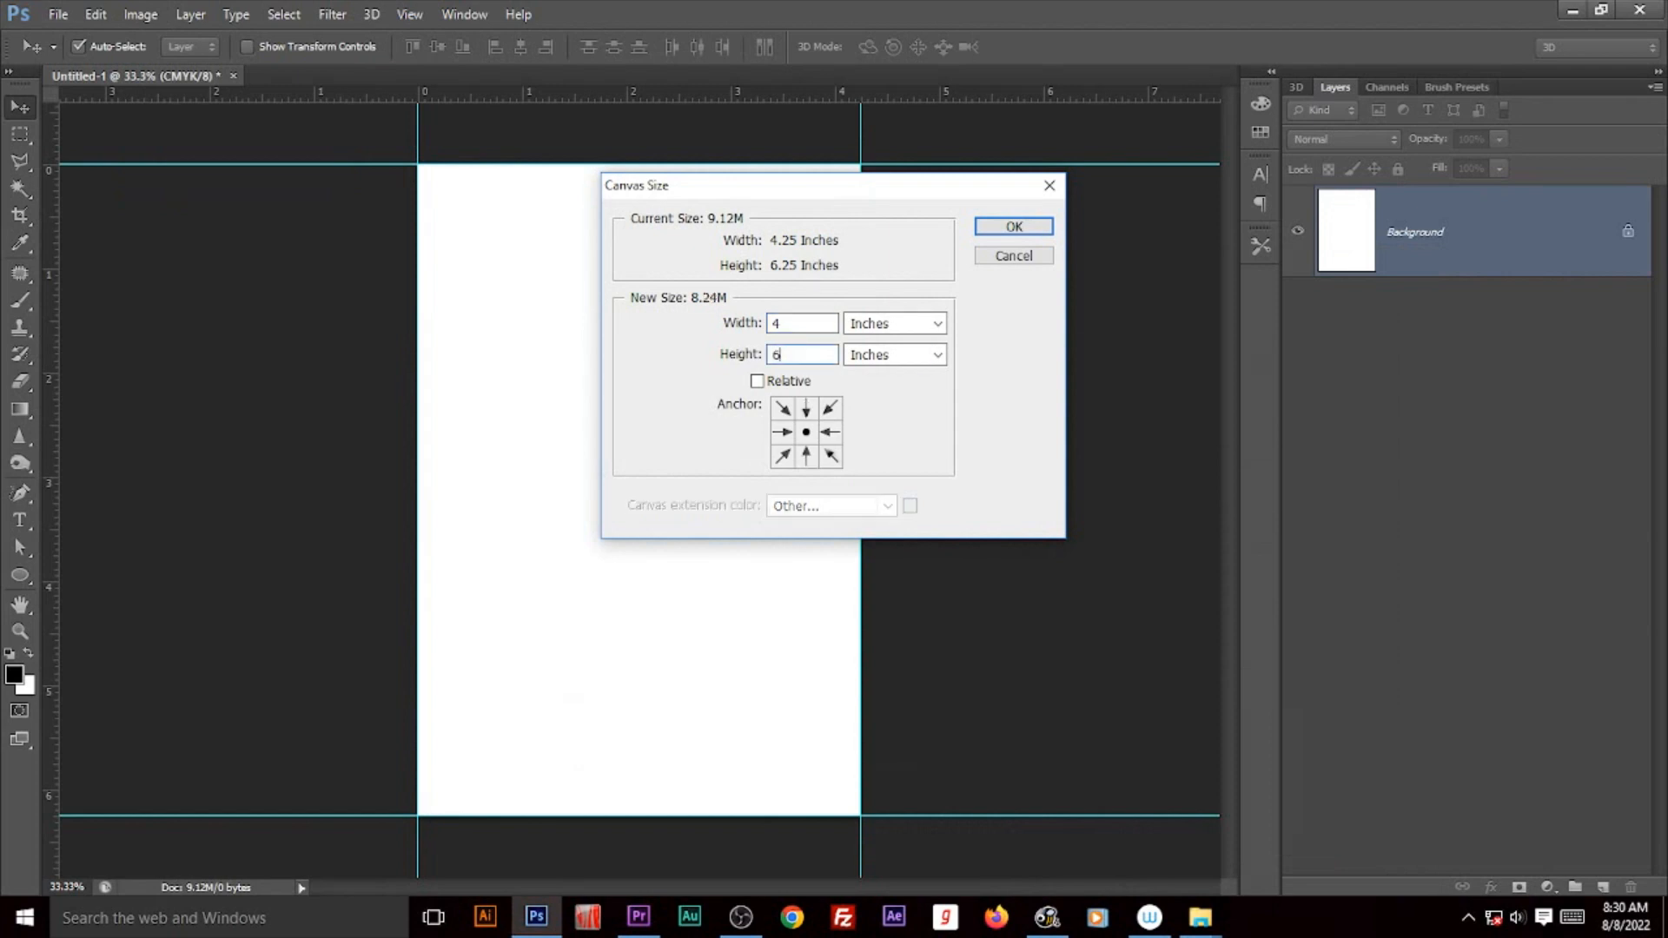
{"action": "key", "text": "Return"}
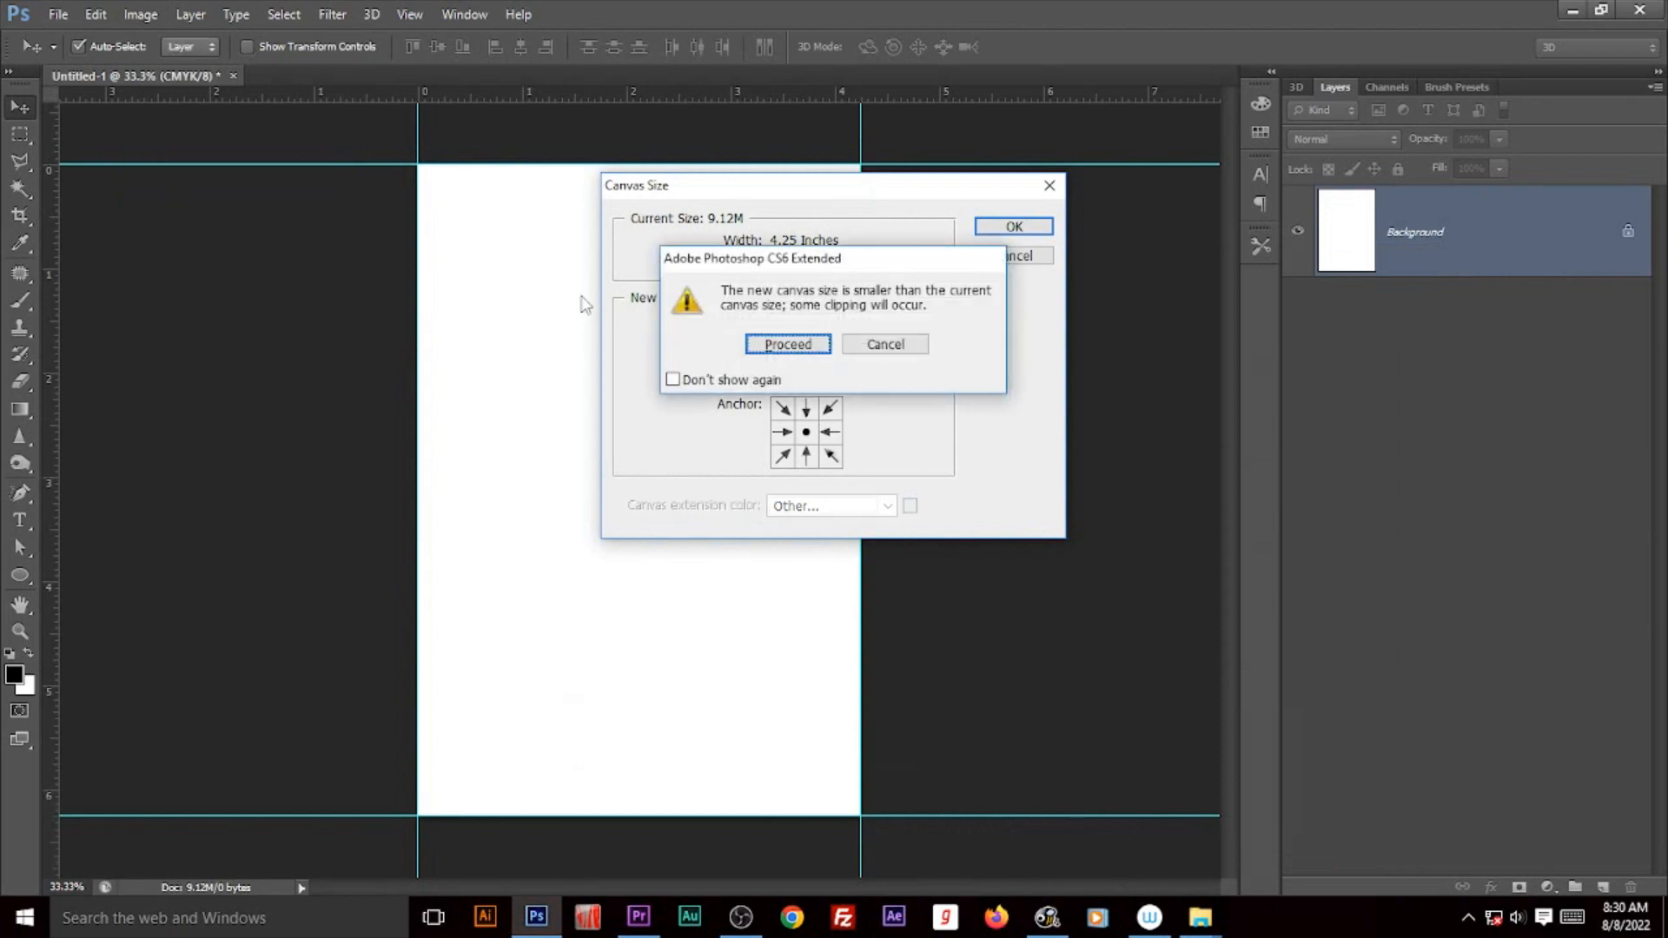
{"action": "key", "text": "Return"}
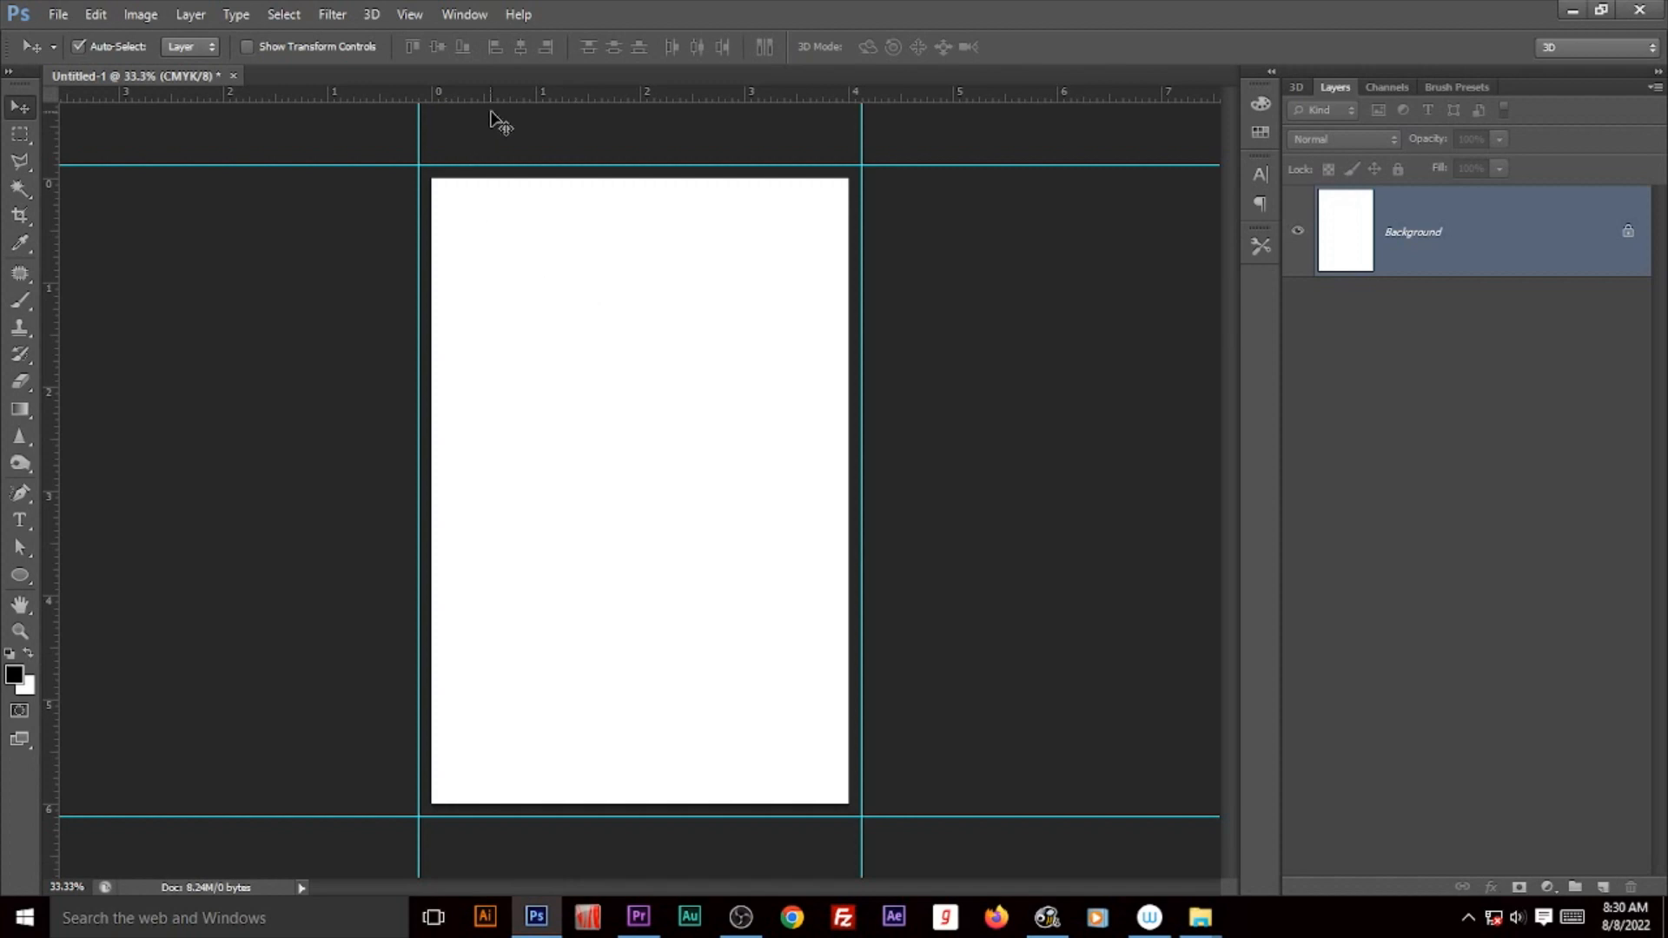
Step: Place a second set of guides along all four edges of the 4 by 6 inch canvas
{"action": "left_click_drag", "start_coordinate": [521, 86], "coordinate": [519, 178]}
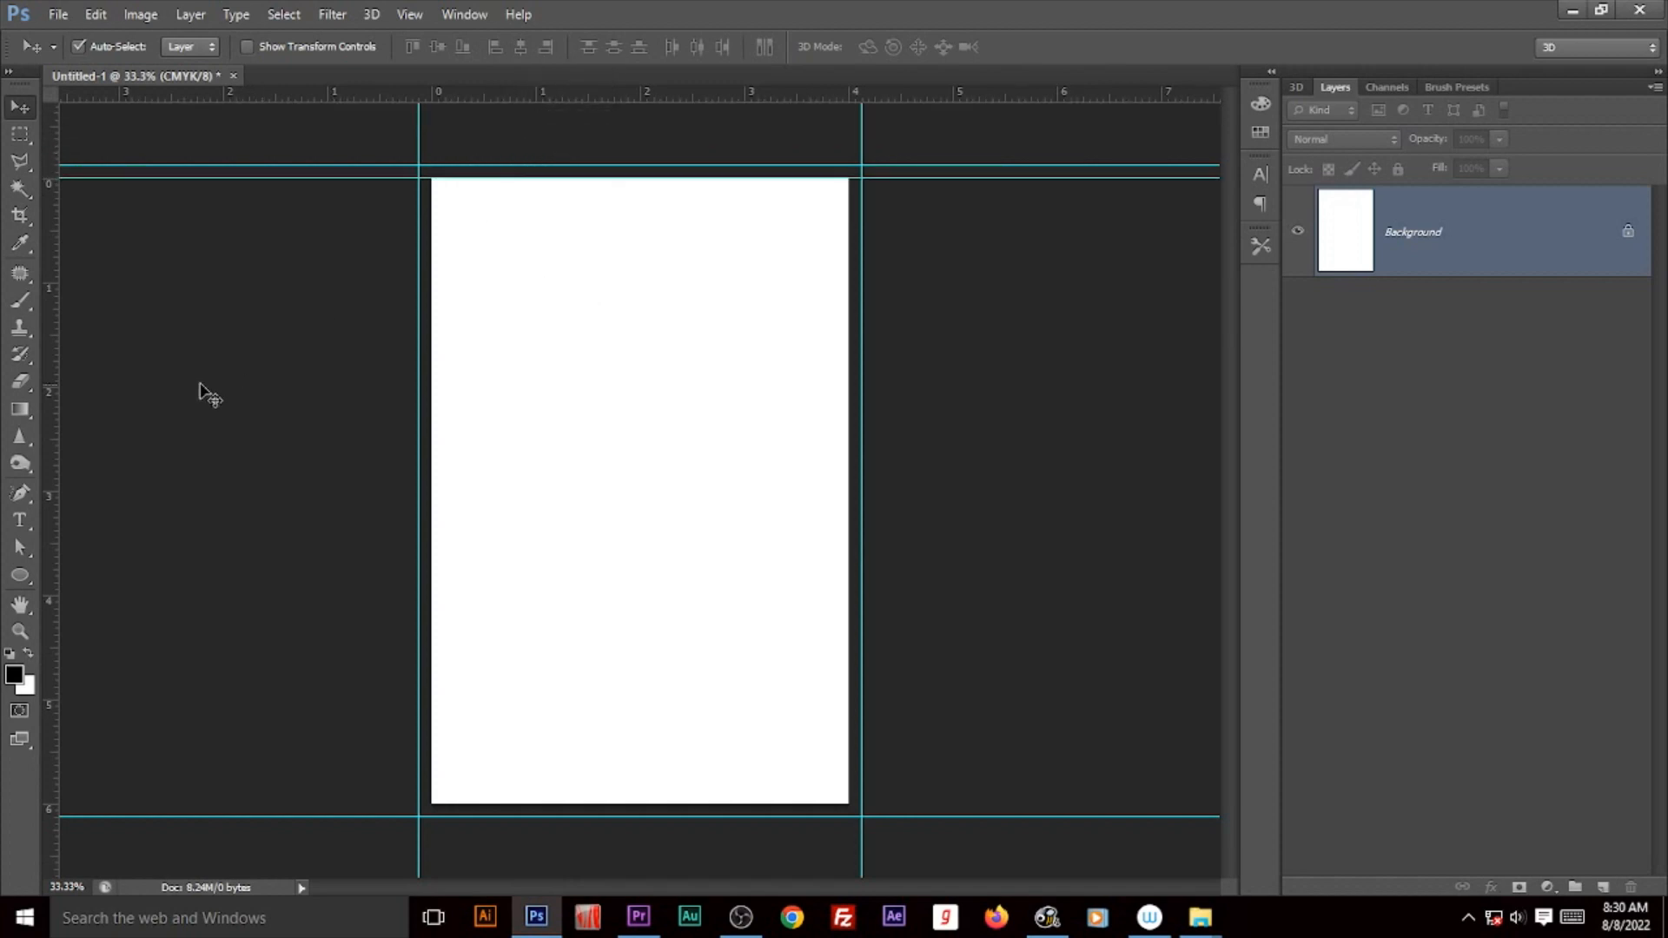
{"action": "left_click_drag", "start_coordinate": [55, 365], "coordinate": [431, 361]}
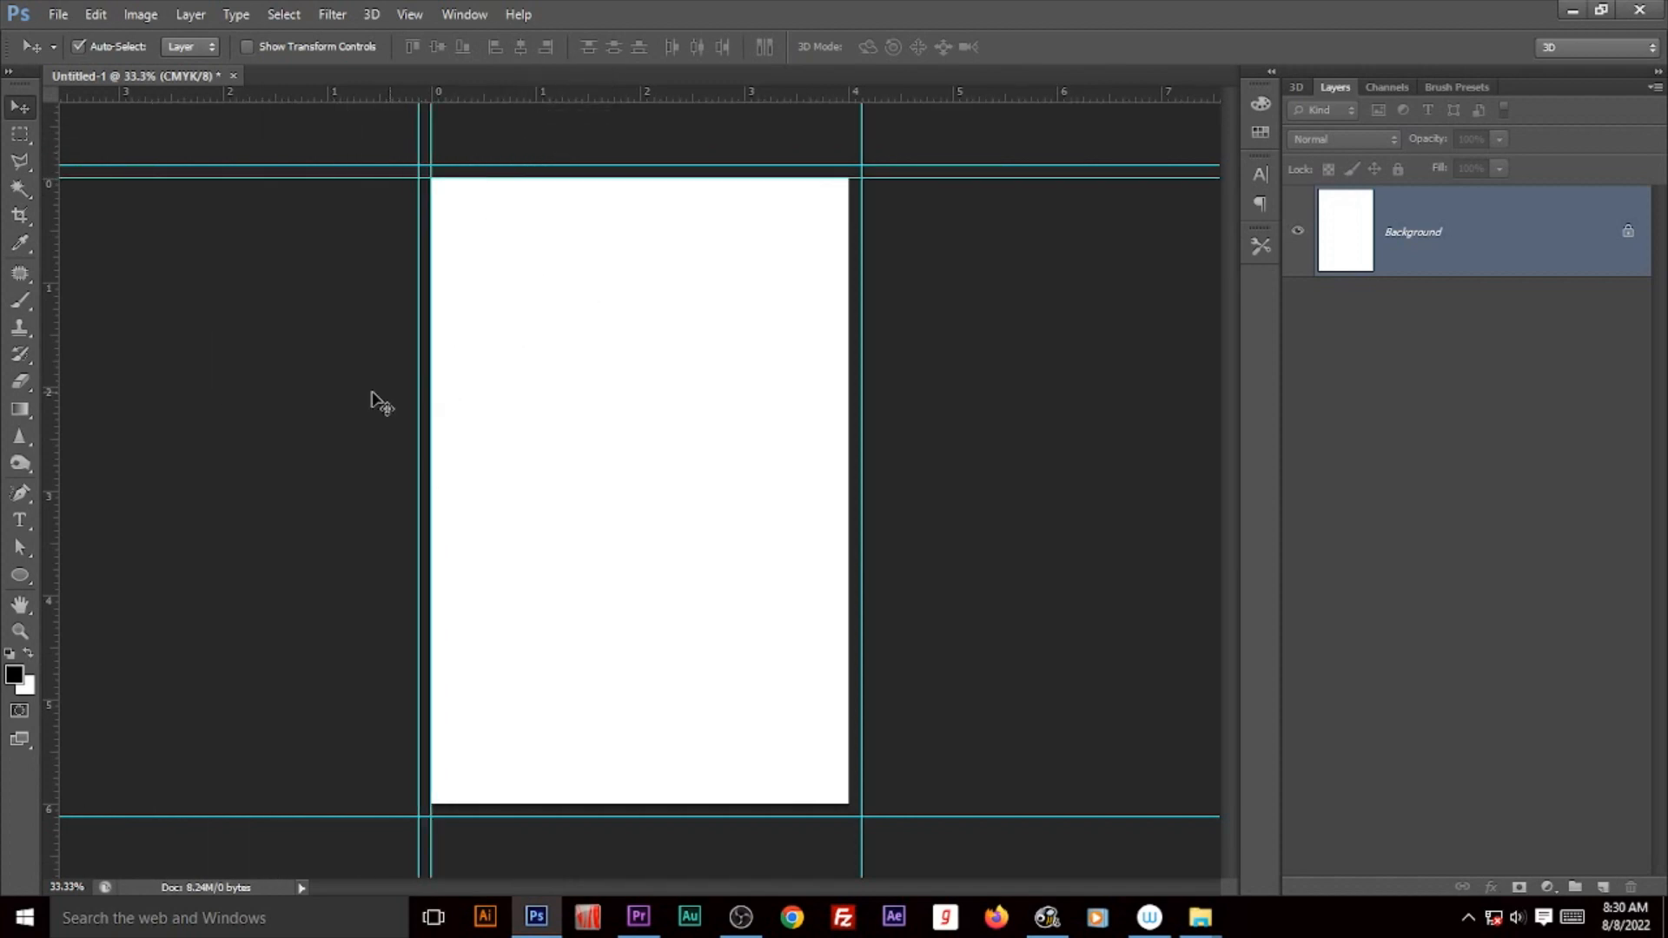
{"action": "left_click_drag", "start_coordinate": [53, 400], "coordinate": [848, 408]}
{"action": "left_click_drag", "start_coordinate": [618, 95], "coordinate": [622, 803]}
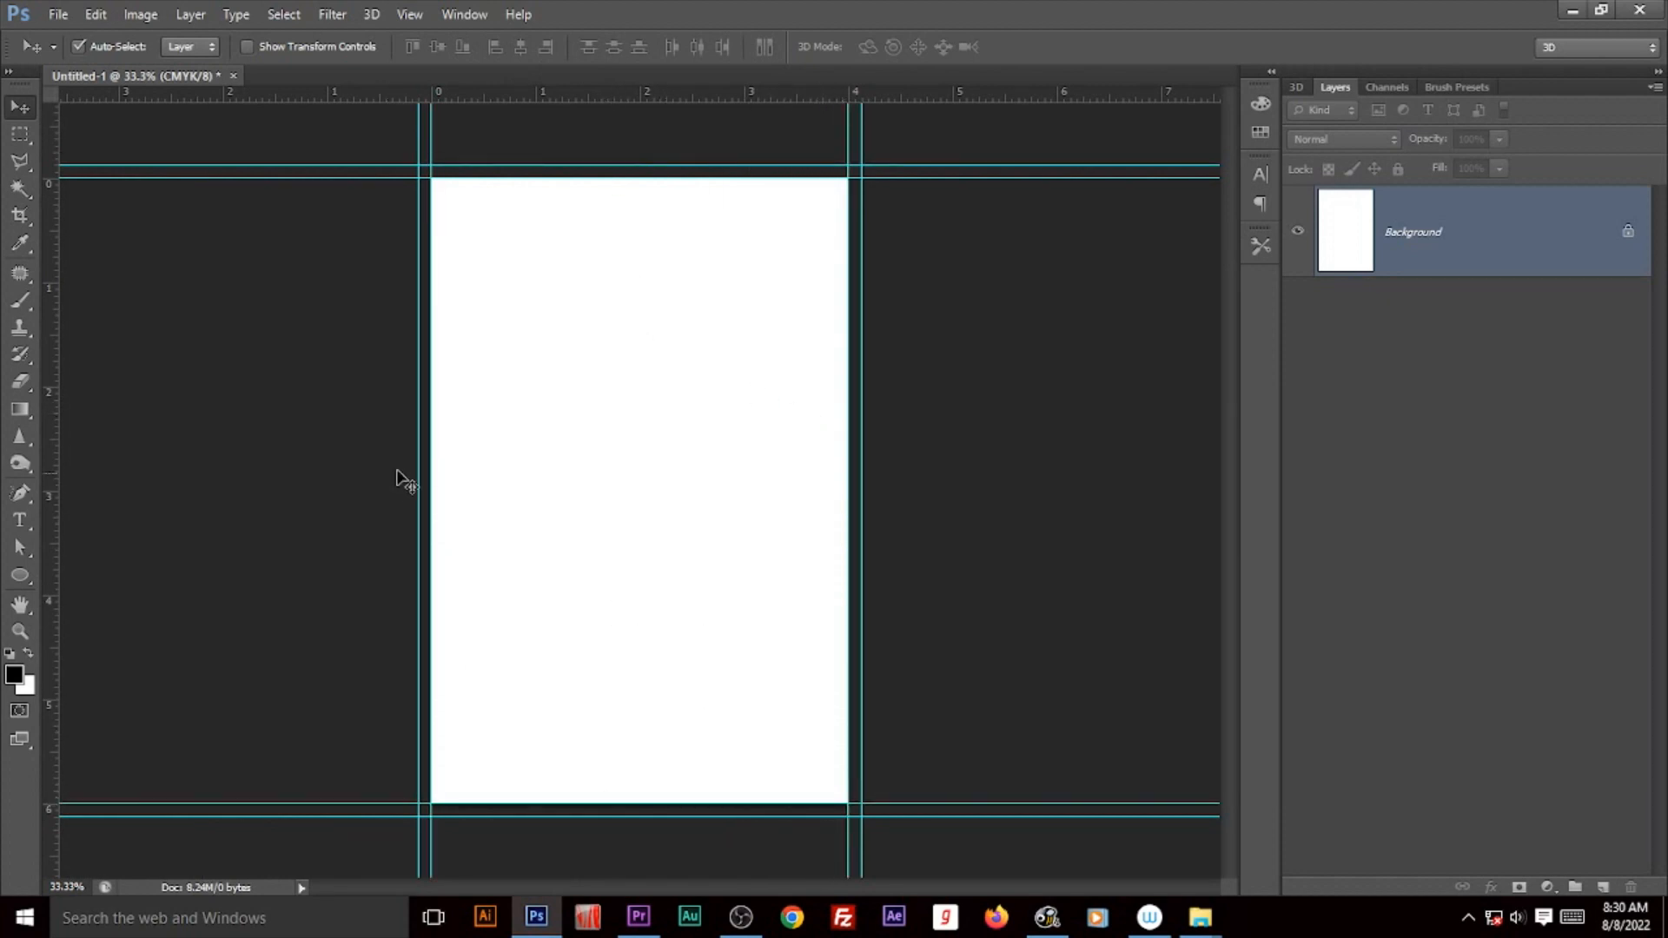
Step: Reduce the canvas size to 3.75 by 5.75 inches from the center anchor, accepting the clipping
{"action": "left_click", "coordinate": [139, 15]}
{"action": "left_click", "coordinate": [181, 184]}
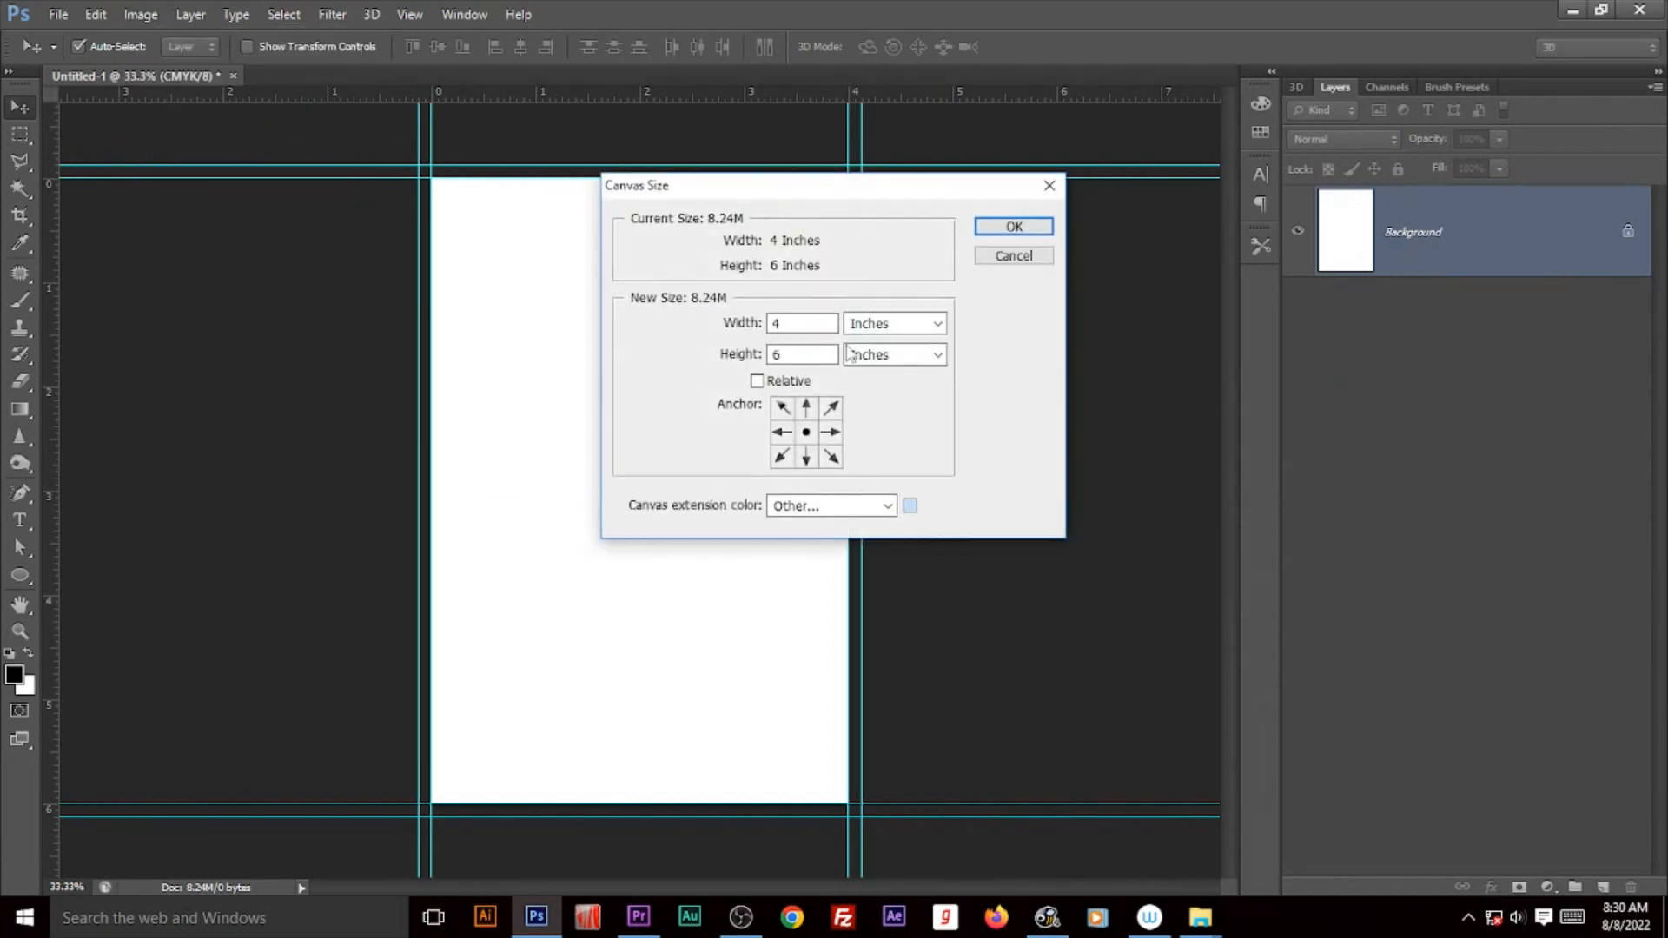
{"action": "double_click", "coordinate": [809, 330]}
{"action": "type", "text": "3.75"}
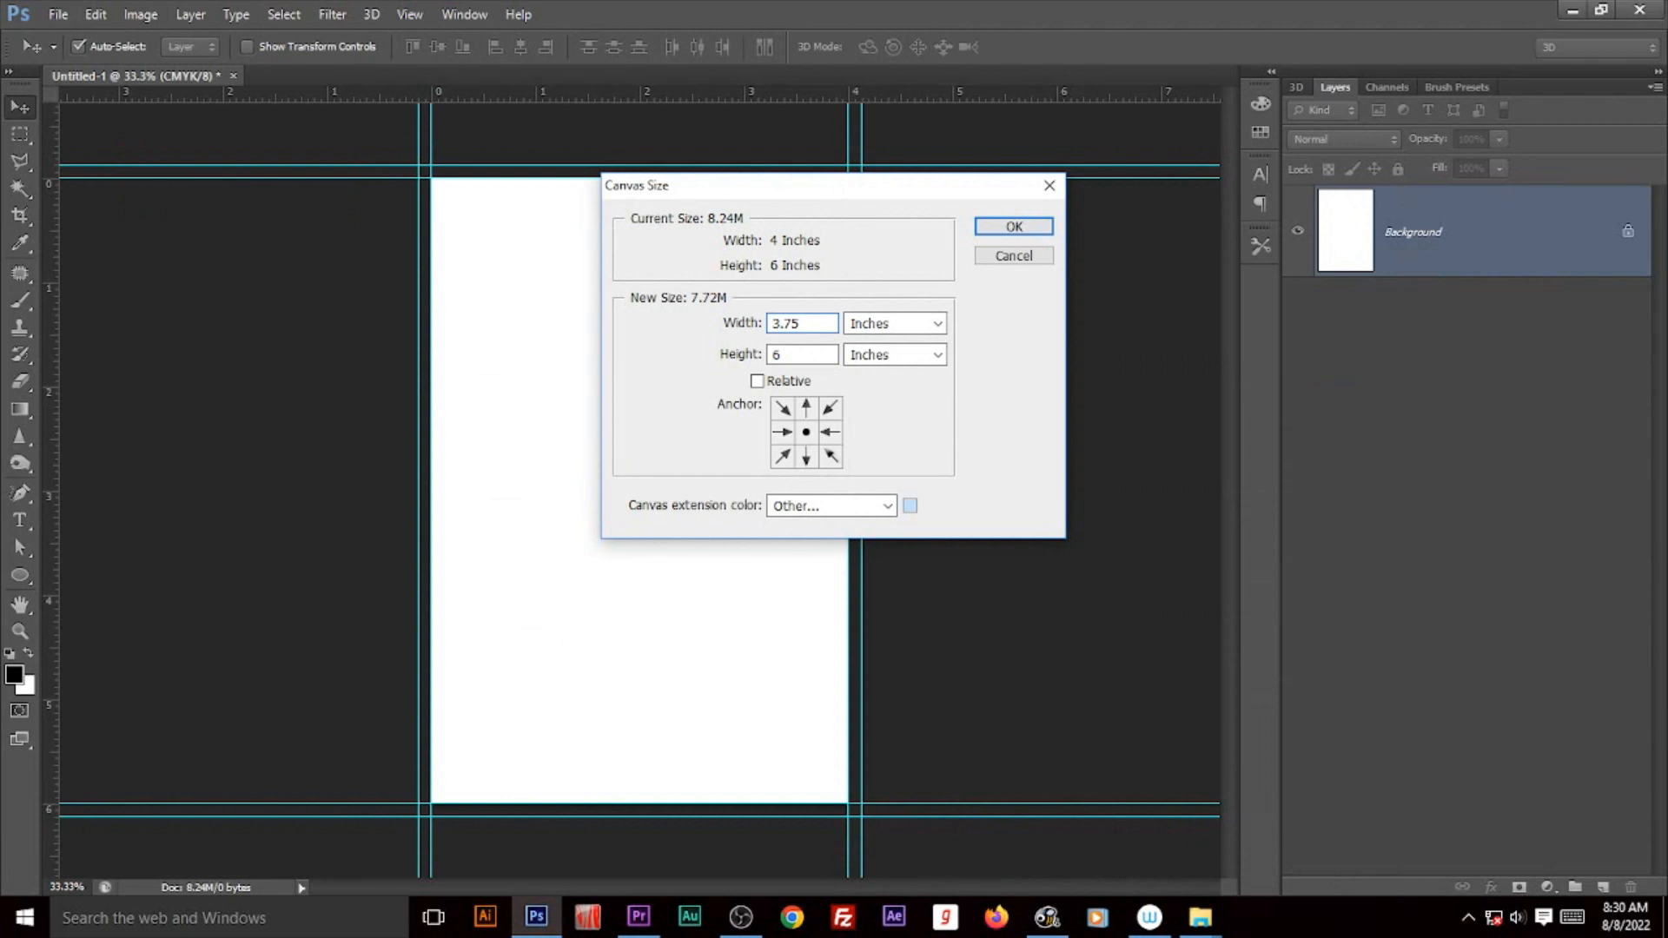
{"action": "key", "text": "Tab"}
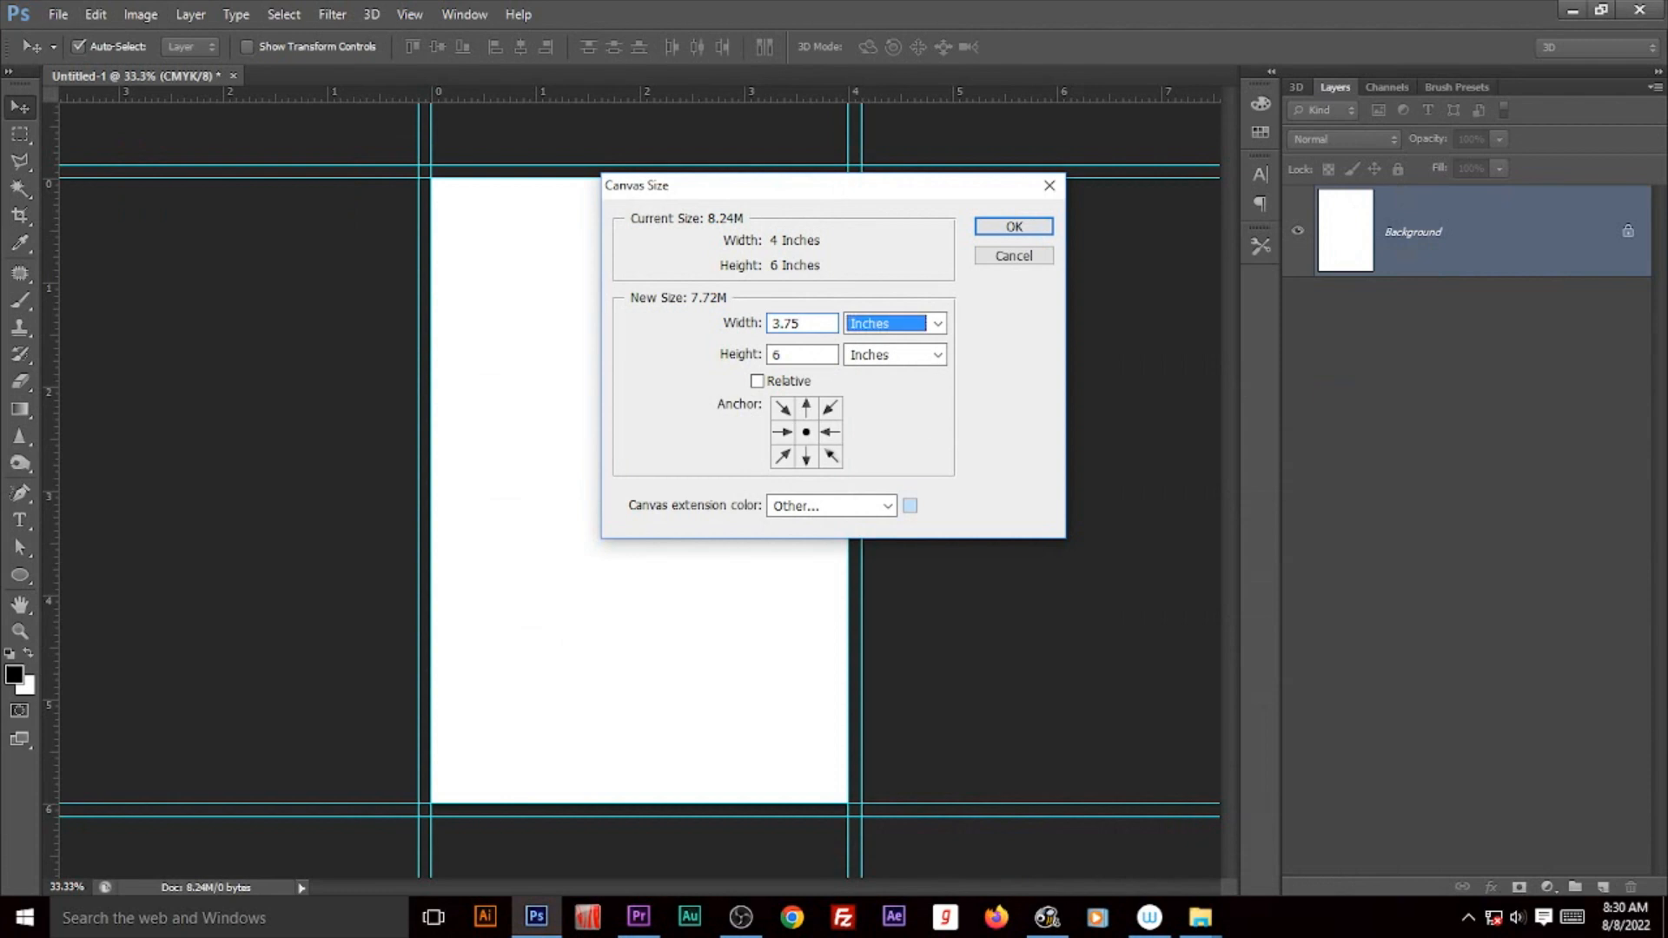
{"action": "key", "text": "Tab"}
{"action": "type", "text": "5"}
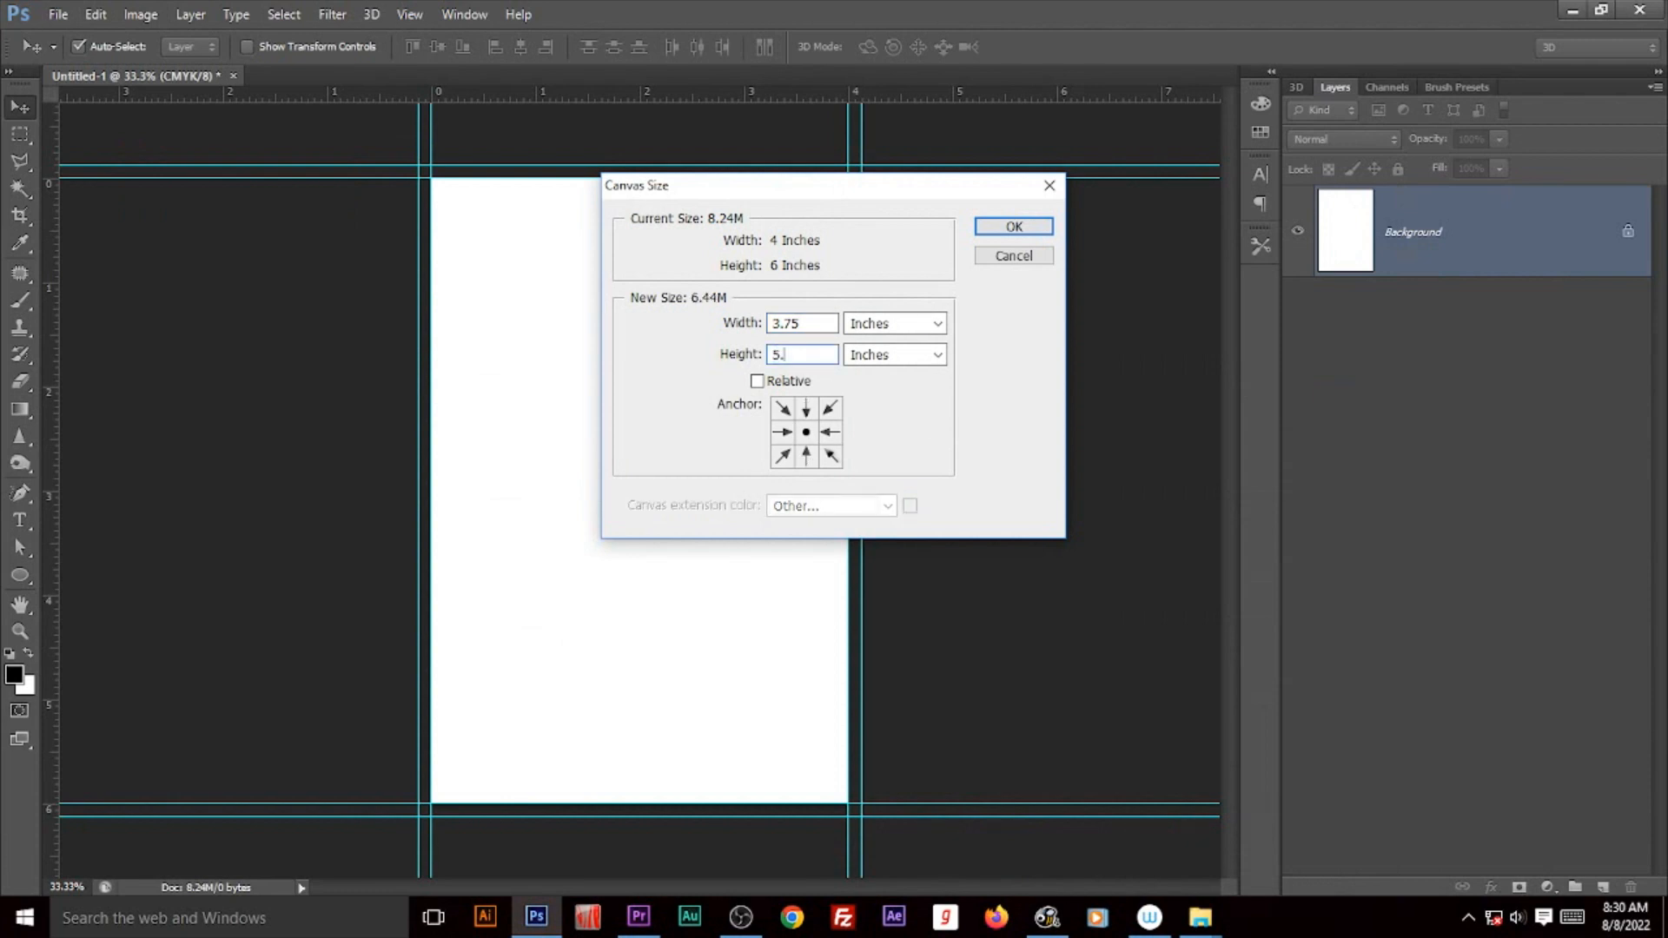
{"action": "type", "text": ".75"}
{"action": "key", "text": "Return"}
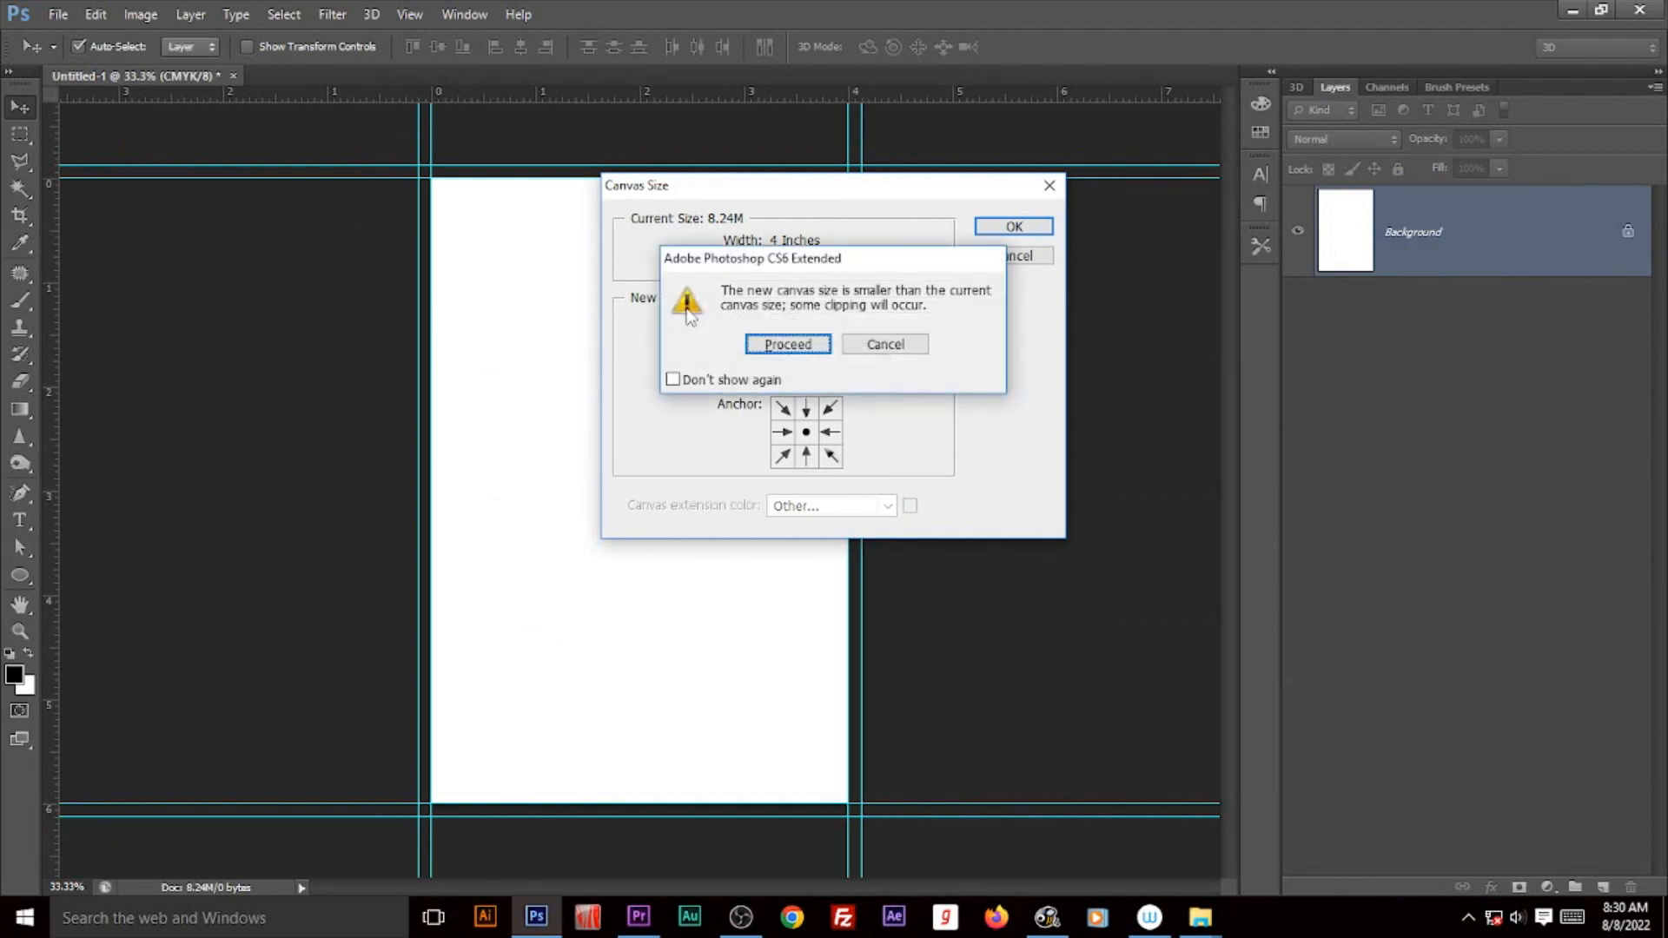
{"action": "key", "text": "Return"}
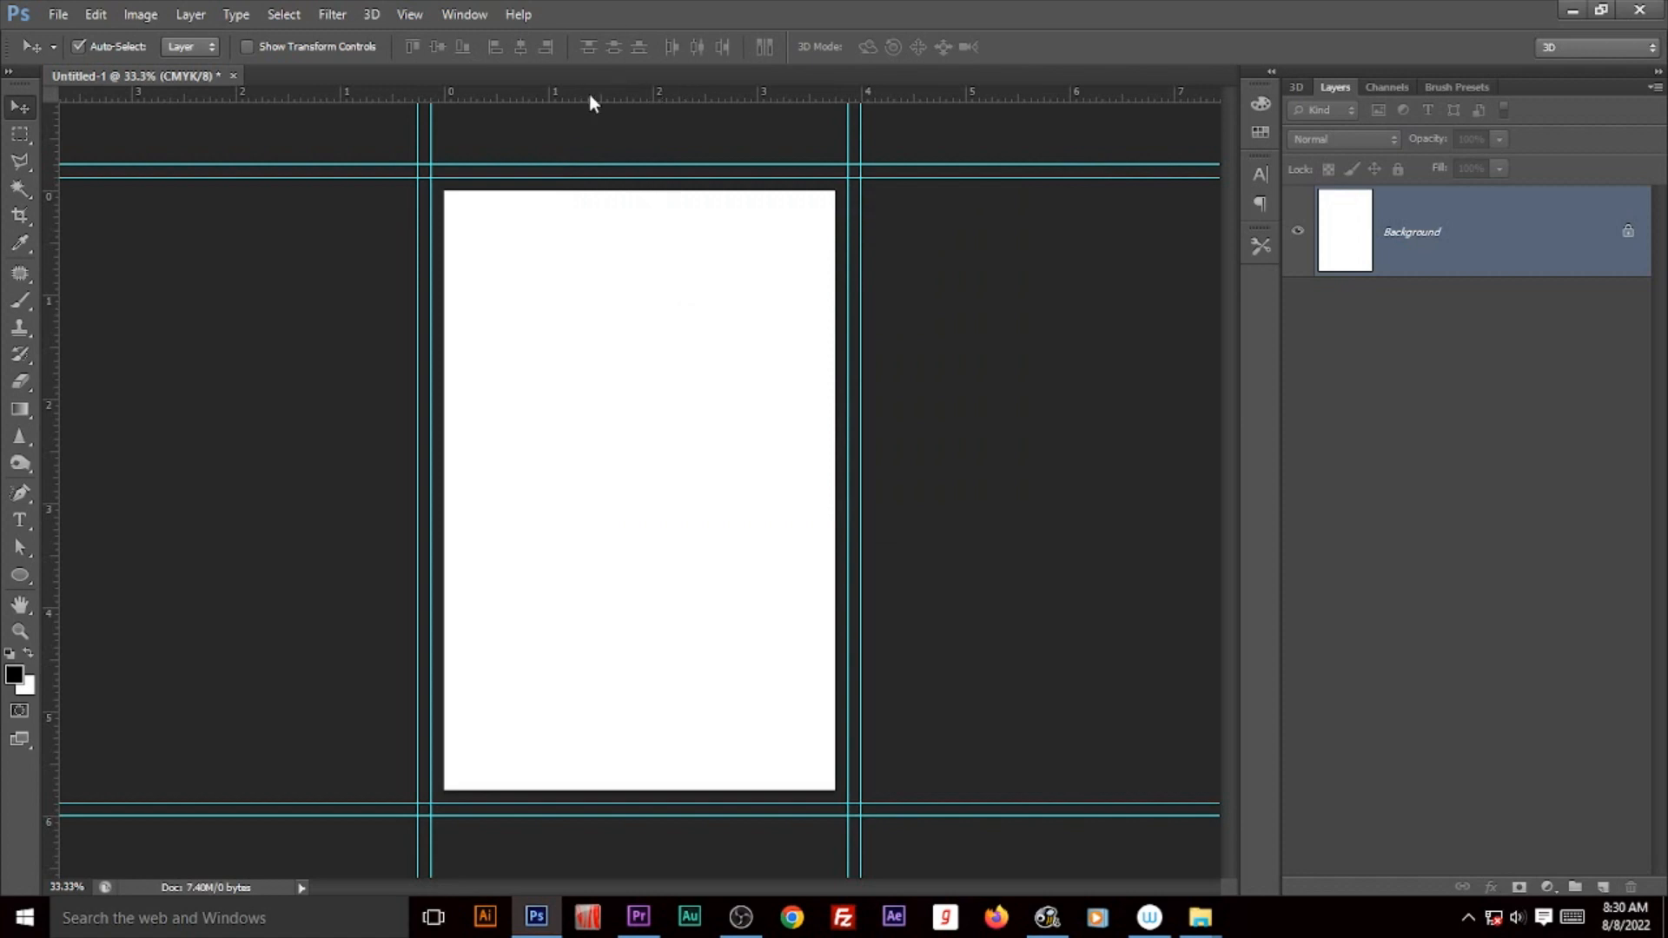
Step: Place a third set of guides along all four edges of the 3.75 by 5.75 inch canvas
{"action": "left_click_drag", "start_coordinate": [589, 96], "coordinate": [604, 190]}
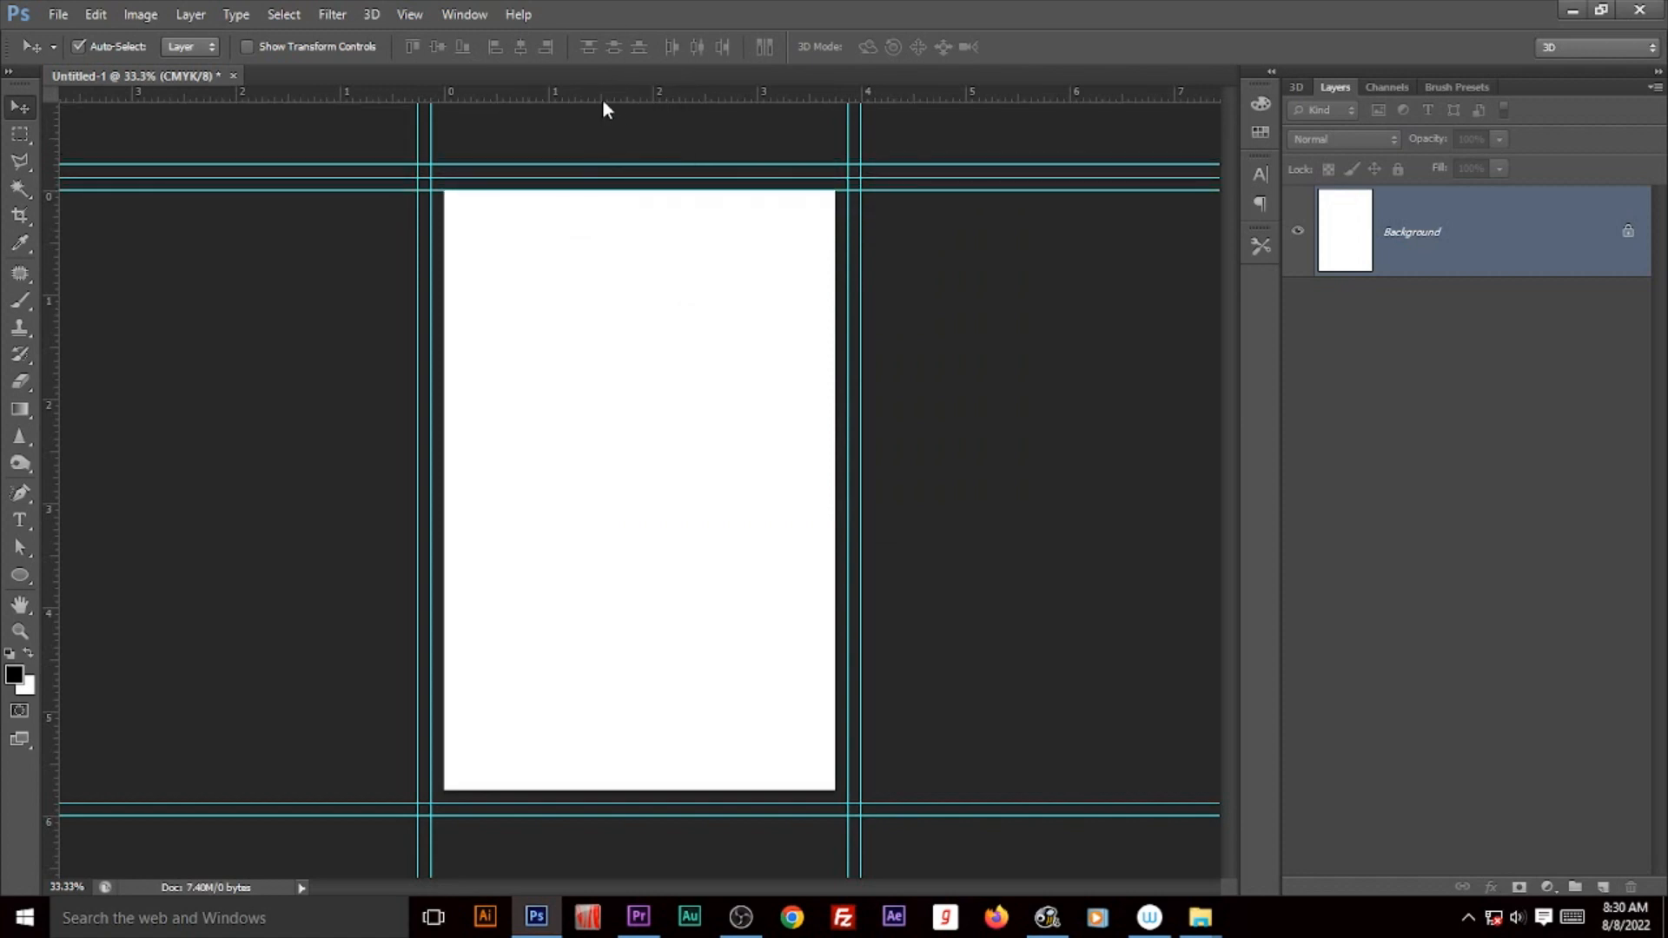
{"action": "left_click_drag", "start_coordinate": [603, 98], "coordinate": [626, 791]}
{"action": "left_click_drag", "start_coordinate": [54, 479], "coordinate": [448, 501]}
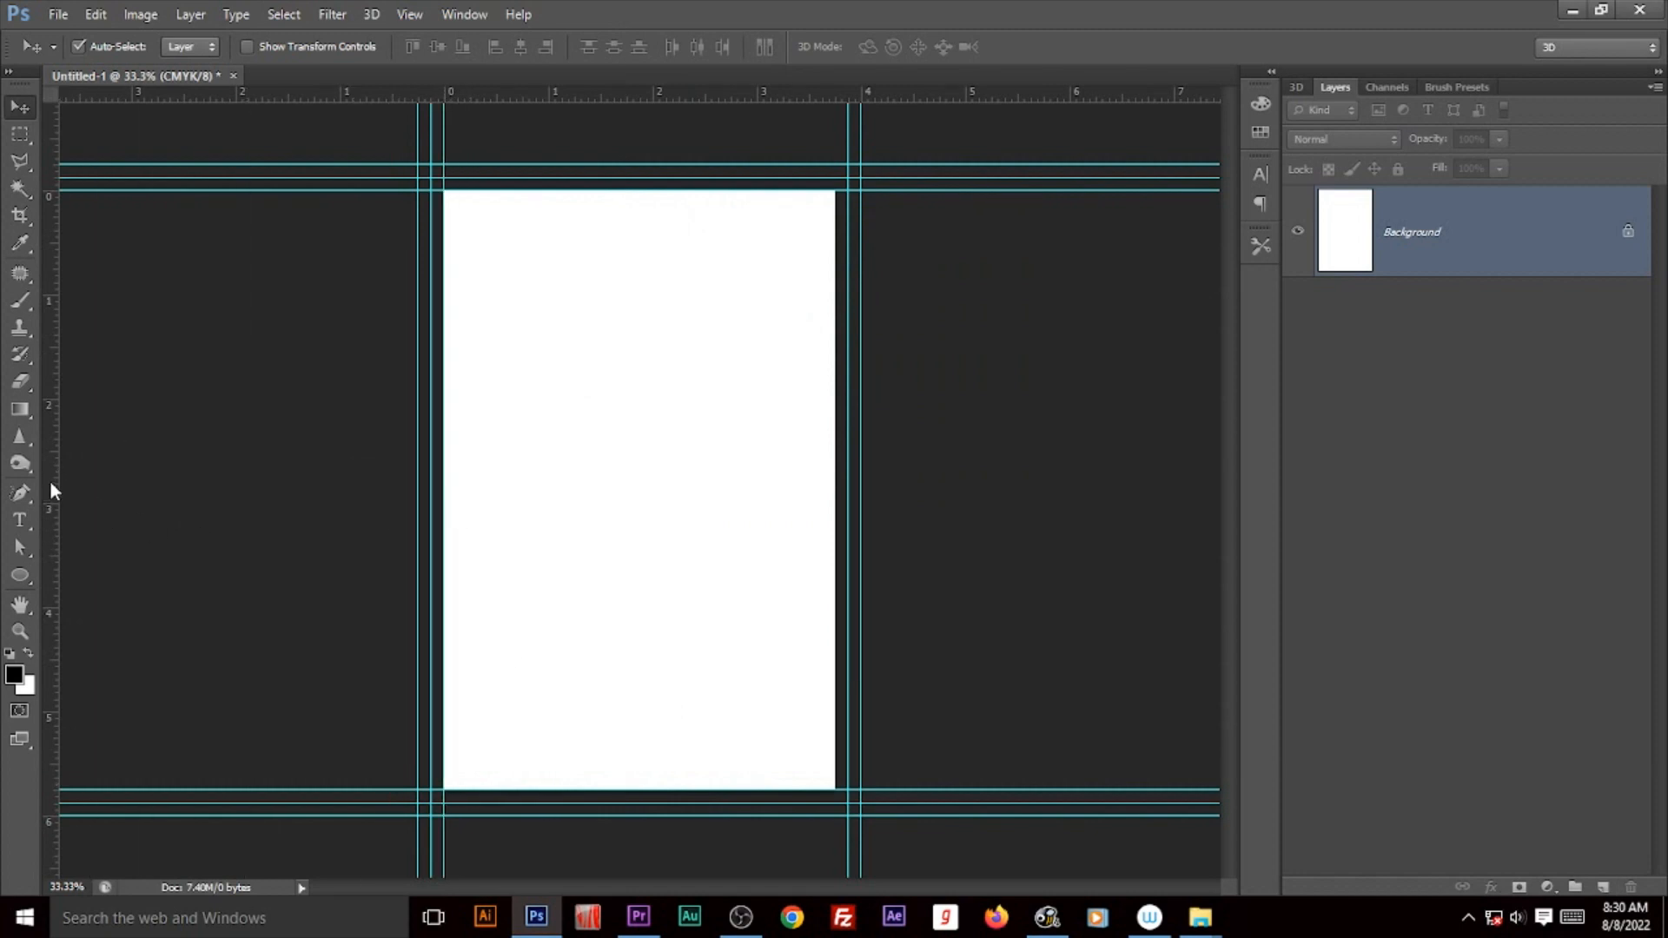
{"action": "left_click_drag", "start_coordinate": [49, 484], "coordinate": [834, 569]}
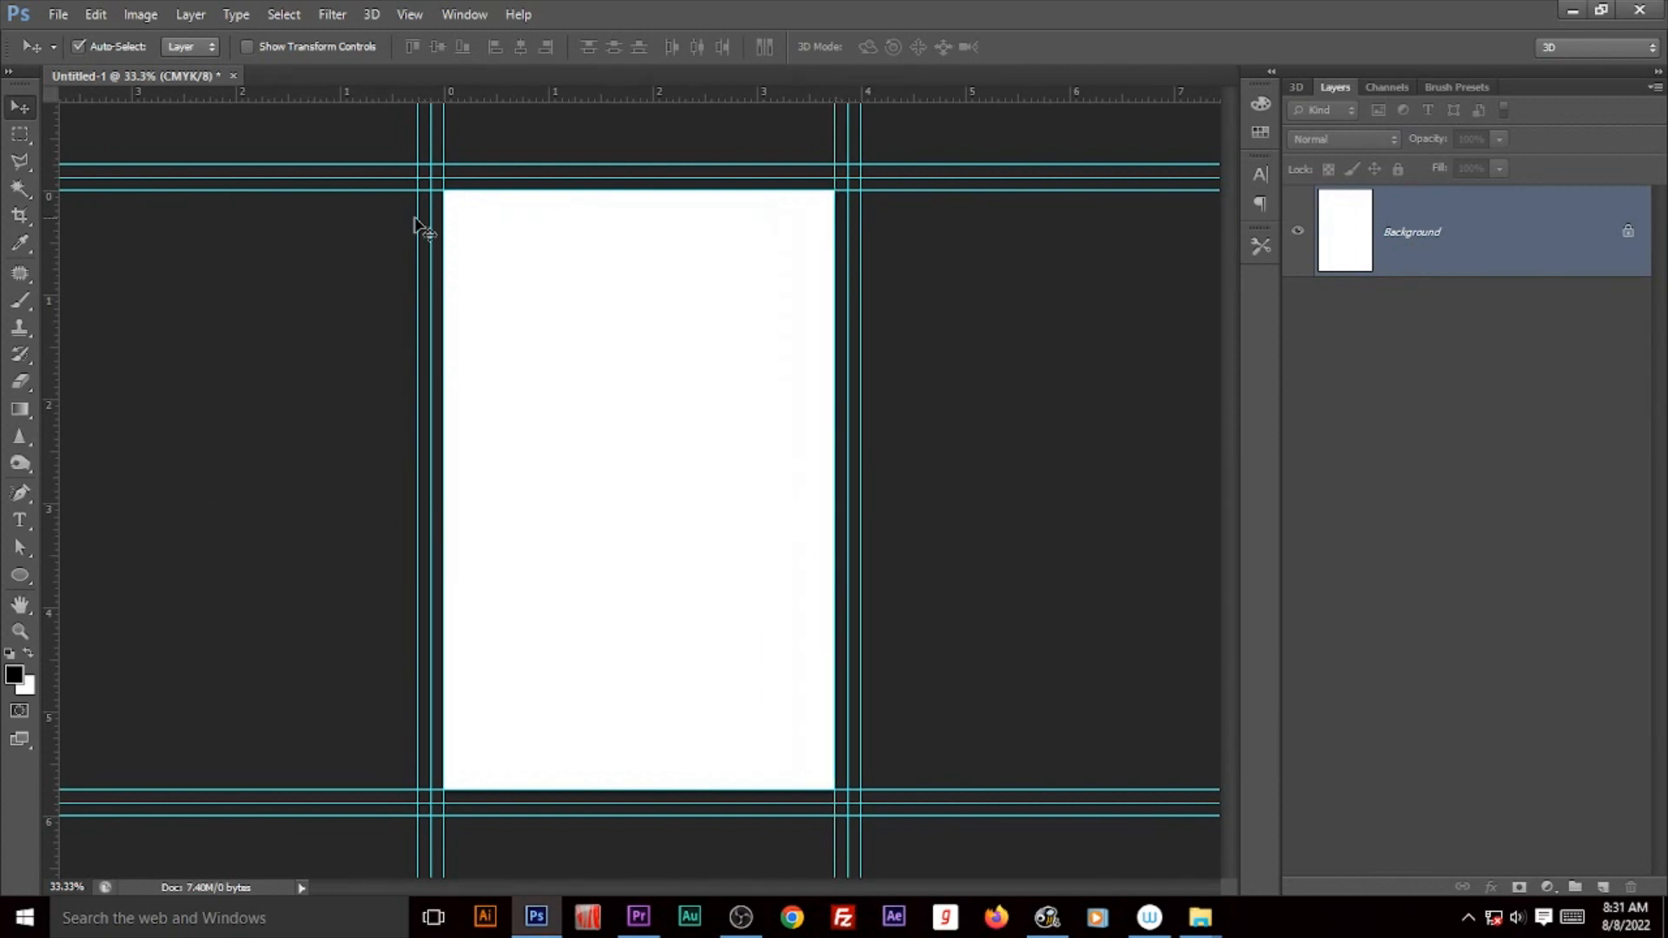
Step: Enlarge the canvas to 4 by 6 inches from the center, using the light blue extension color for the added border
{"action": "left_click", "coordinate": [140, 14]}
{"action": "left_click", "coordinate": [182, 174]}
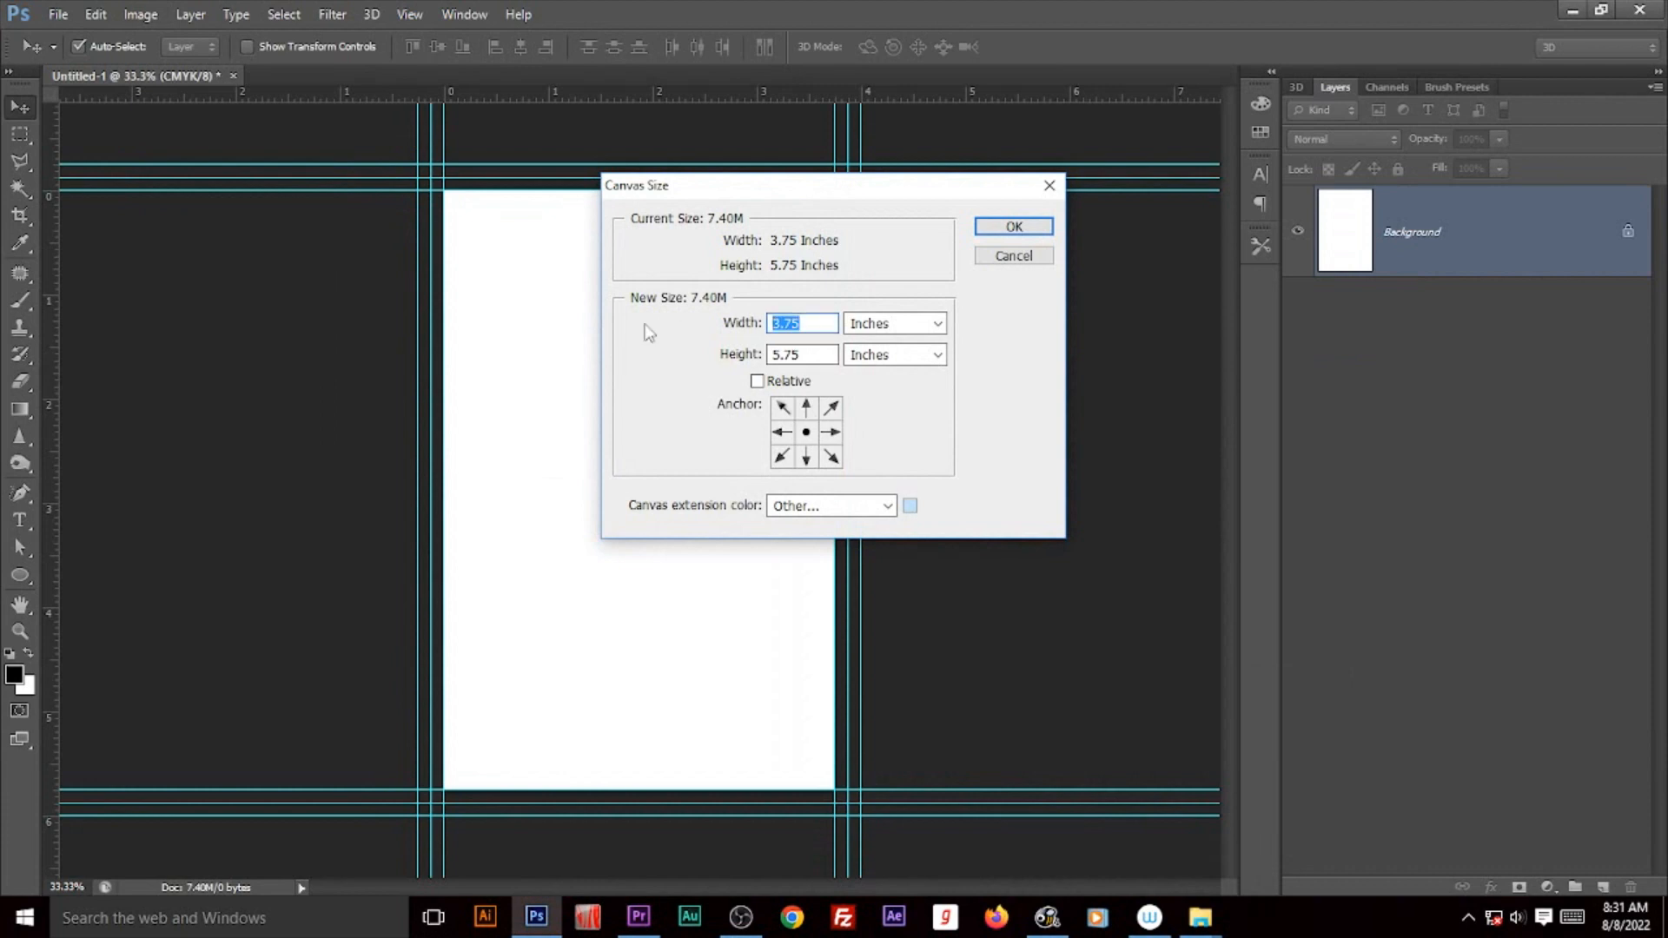
{"action": "type", "text": "4"}
{"action": "key", "text": "Tab"}
{"action": "key", "text": "Tab"}
{"action": "type", "text": "6"}
{"action": "key", "text": "Return"}
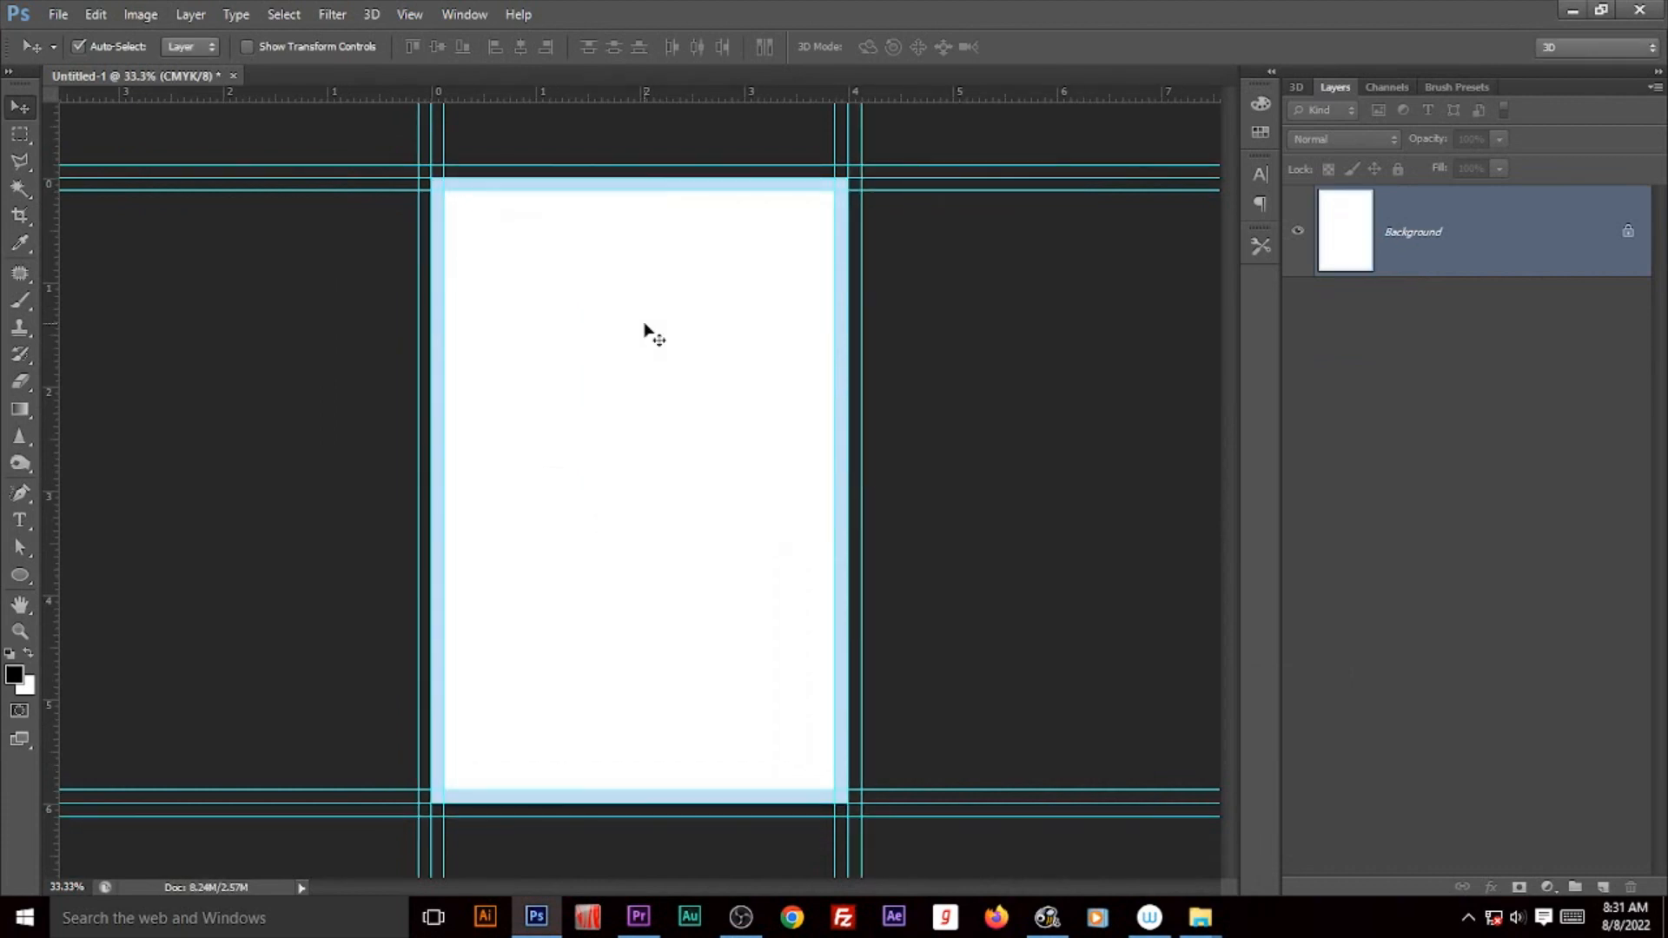
Step: Change the canvas extension color to light pink (fcc1ec) and enlarge the canvas to 4.25 by 6.25 inches from the center
{"action": "left_click", "coordinate": [140, 14]}
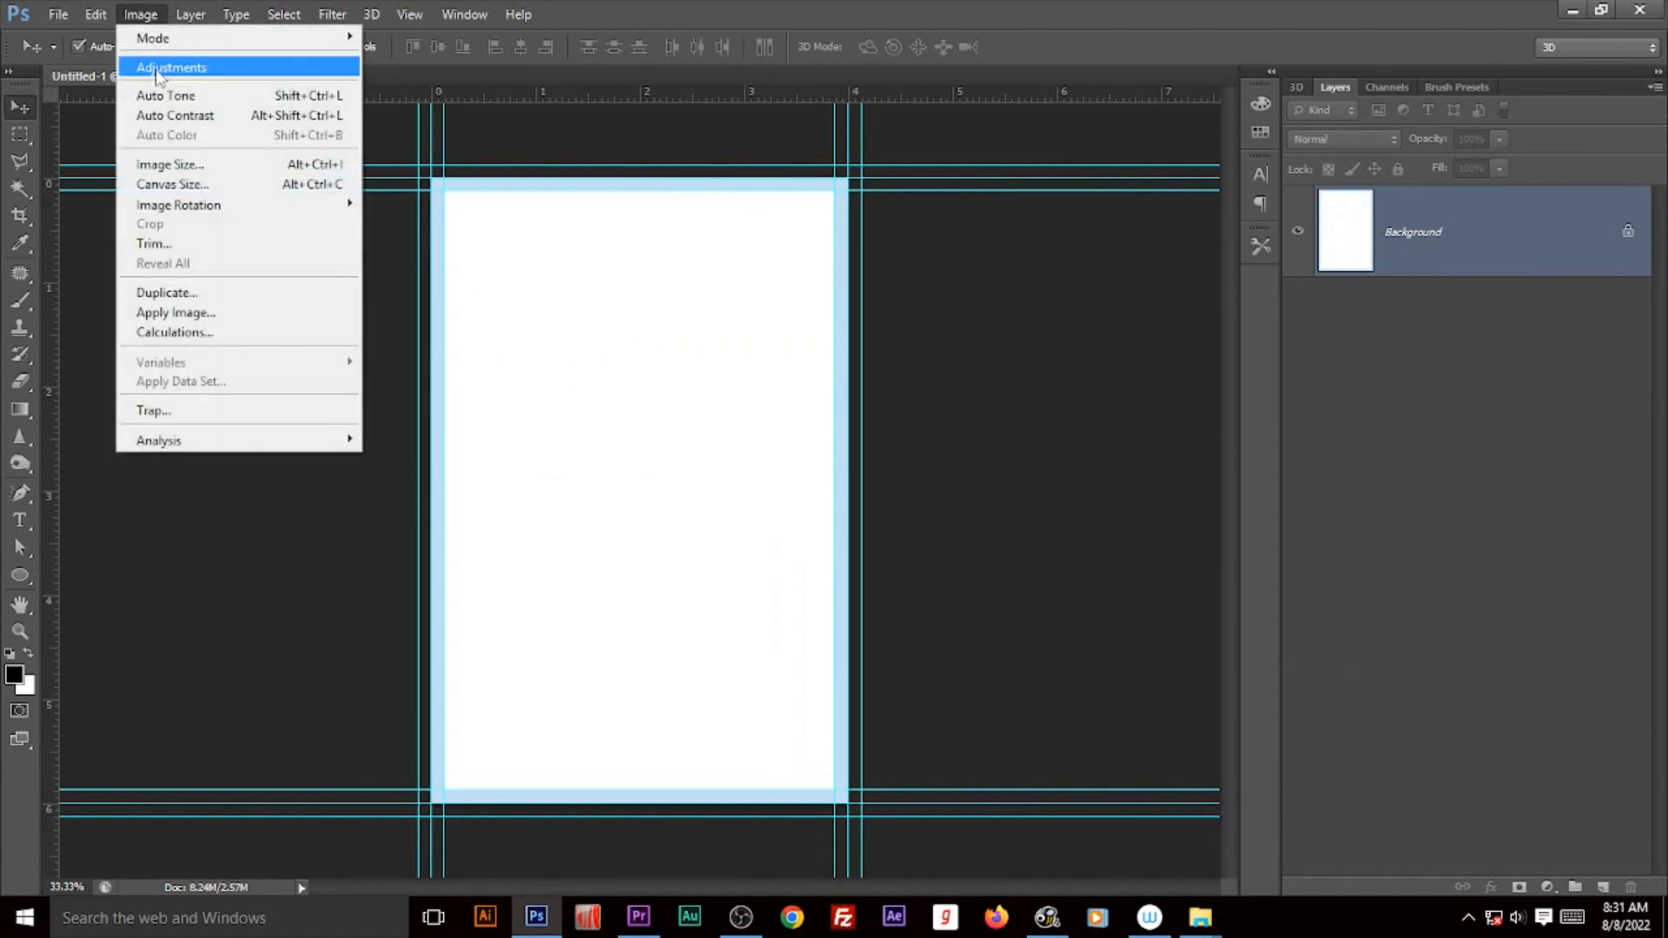
{"action": "left_click", "coordinate": [208, 185]}
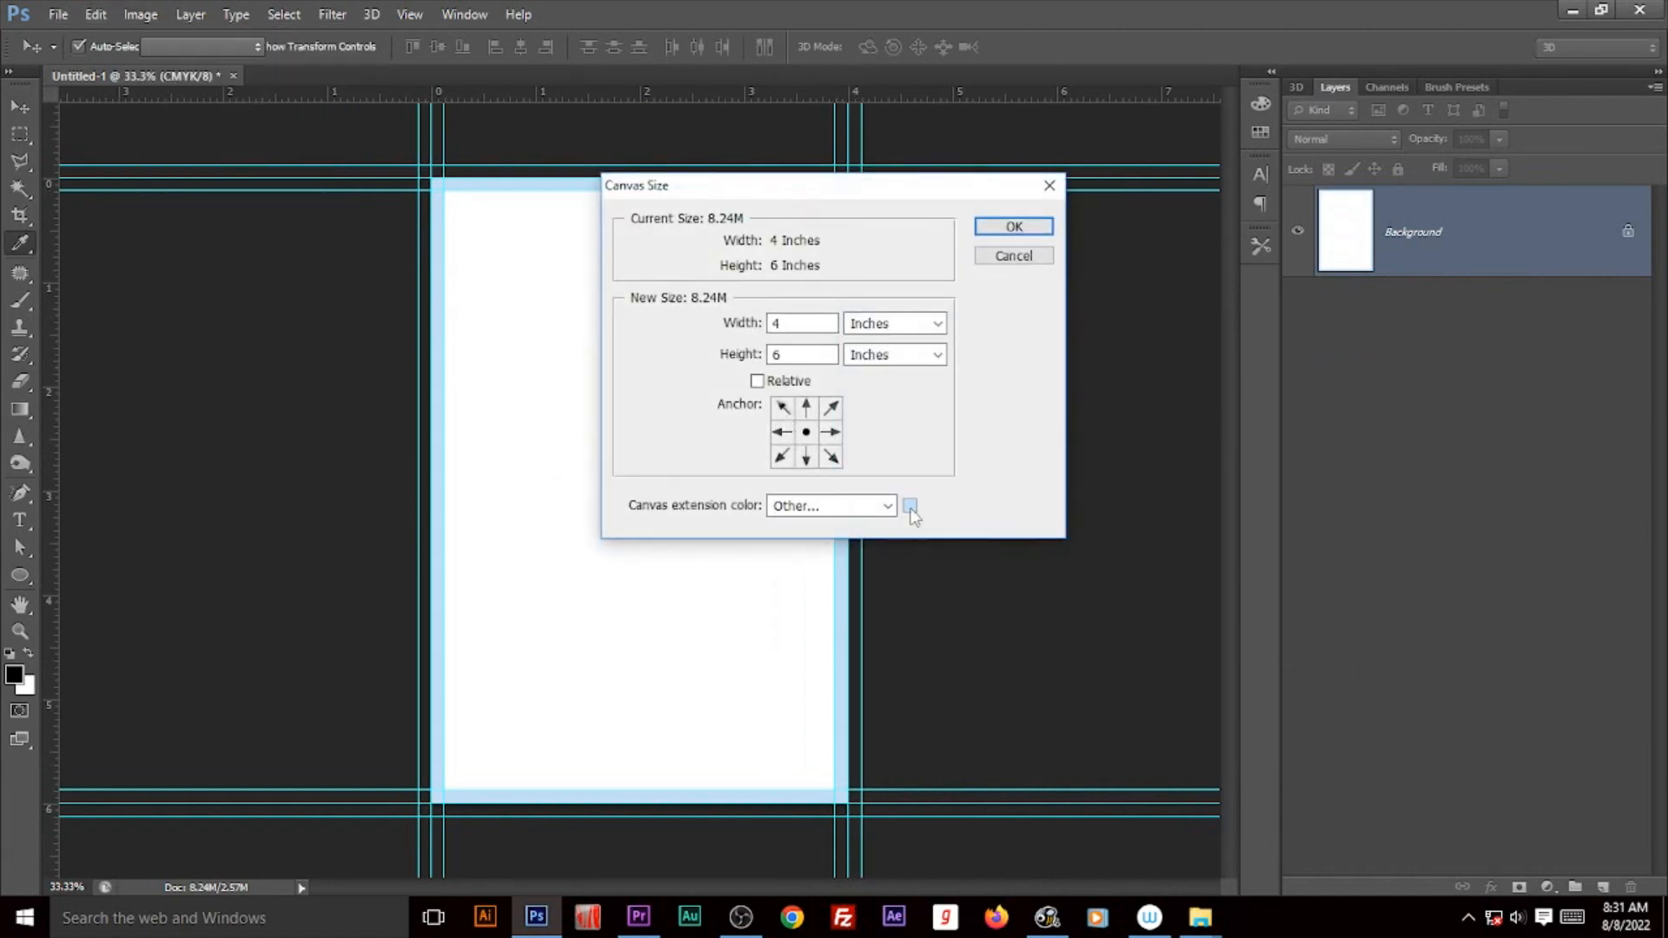
{"action": "left_click", "coordinate": [910, 505]}
{"action": "left_click", "coordinate": [1167, 433]}
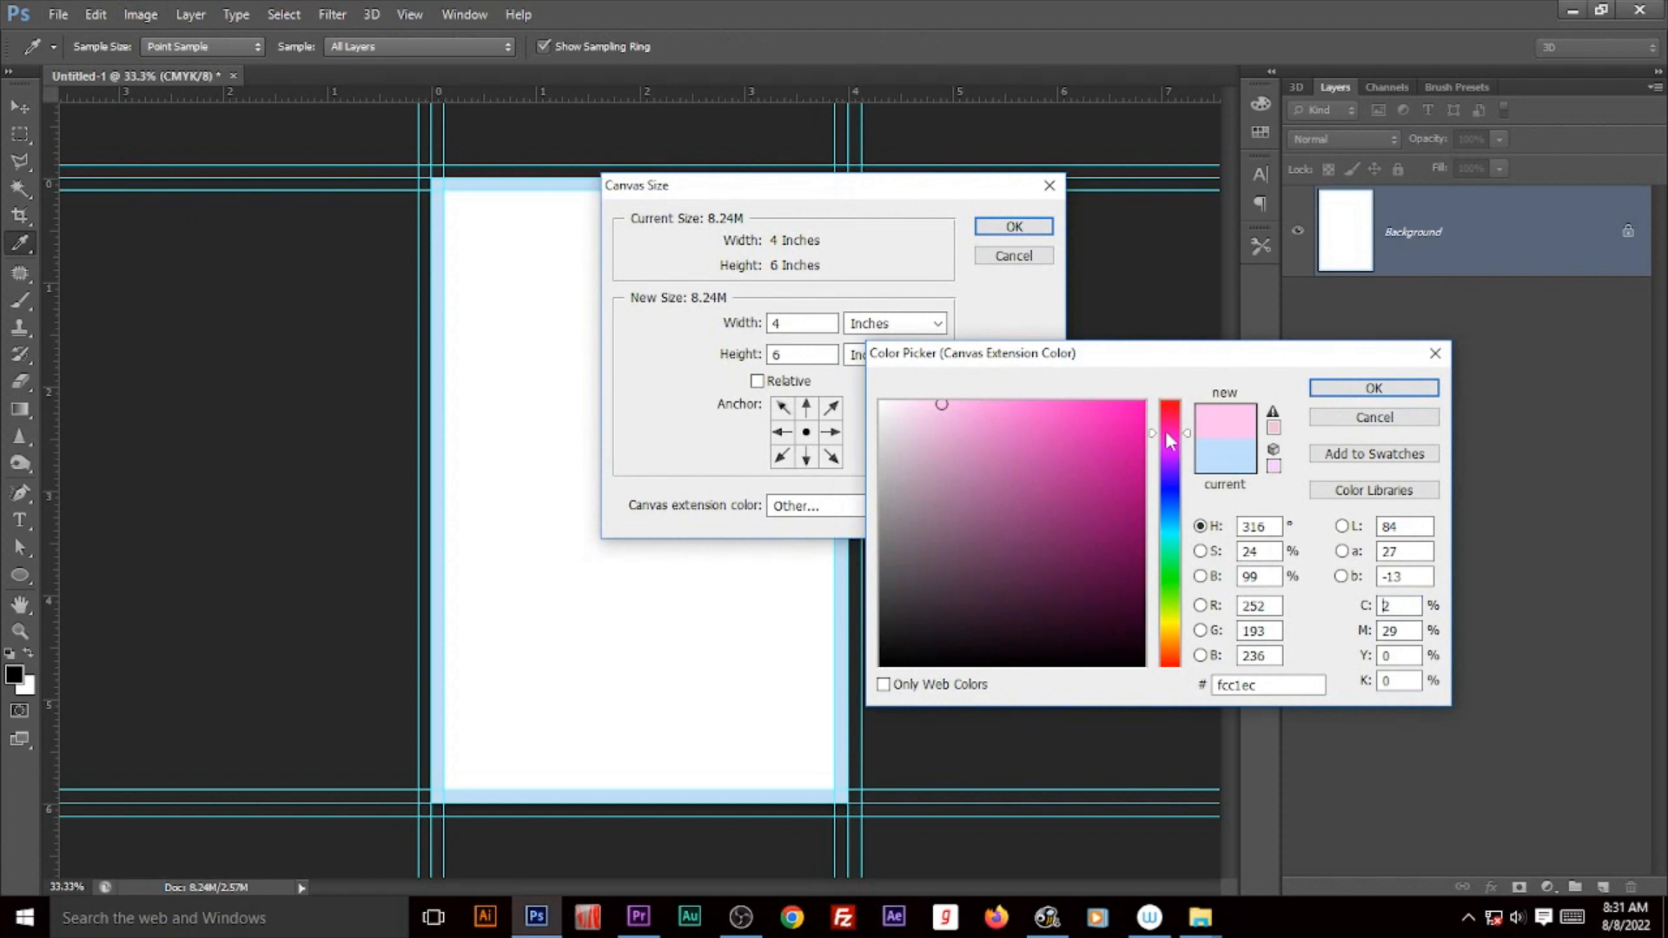
{"action": "left_click", "coordinate": [1335, 392]}
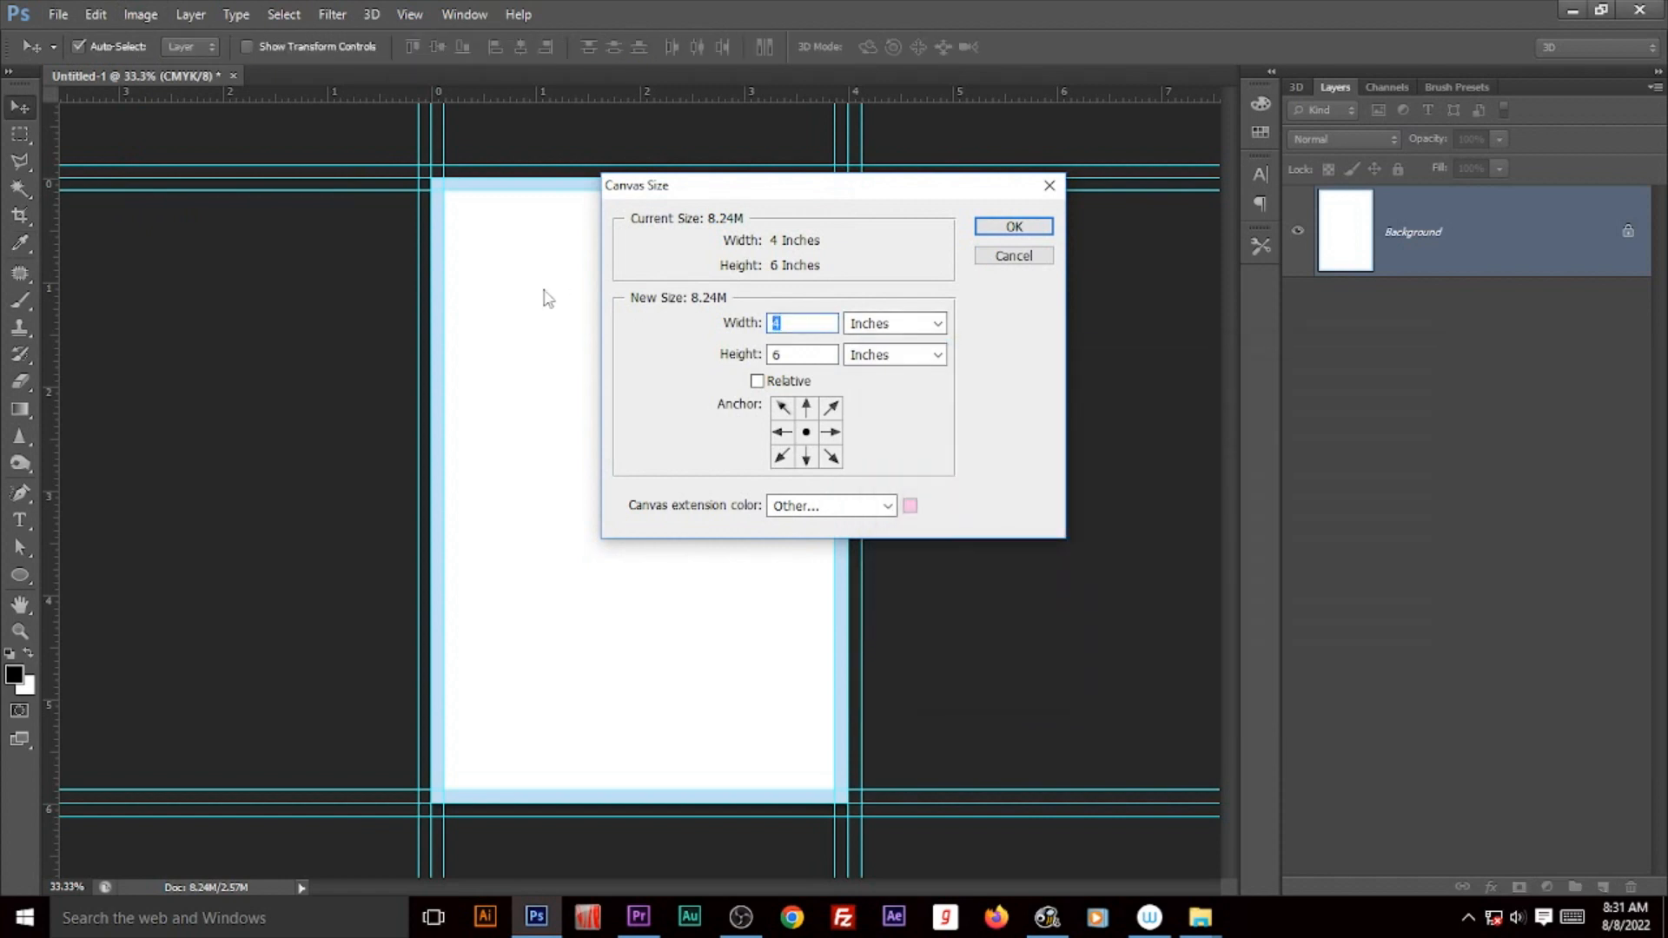
{"action": "type", "text": "5"}
{"action": "key", "text": "Tab"}
{"action": "key", "text": "Tab"}
{"action": "key", "text": "Return"}
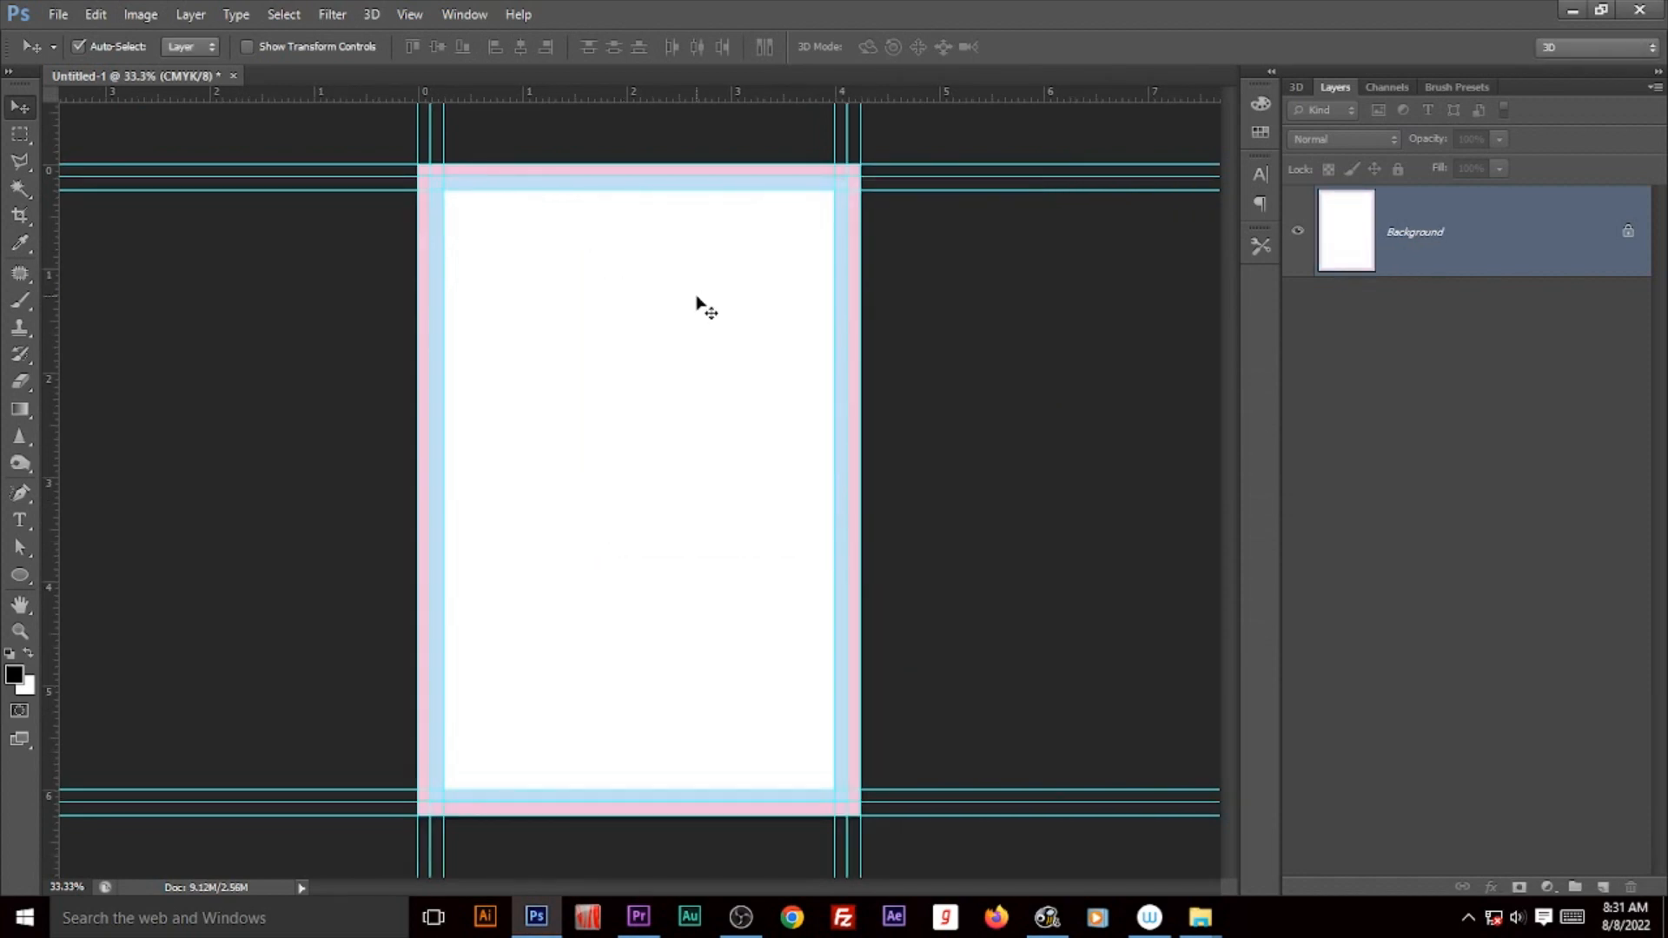
Step: Examine the pink and blue borders with and without guides, then the Bleed, Trim and Safe area labels at the page's upper-left corner
{"action": "key", "text": "ctrl+semicolon"}
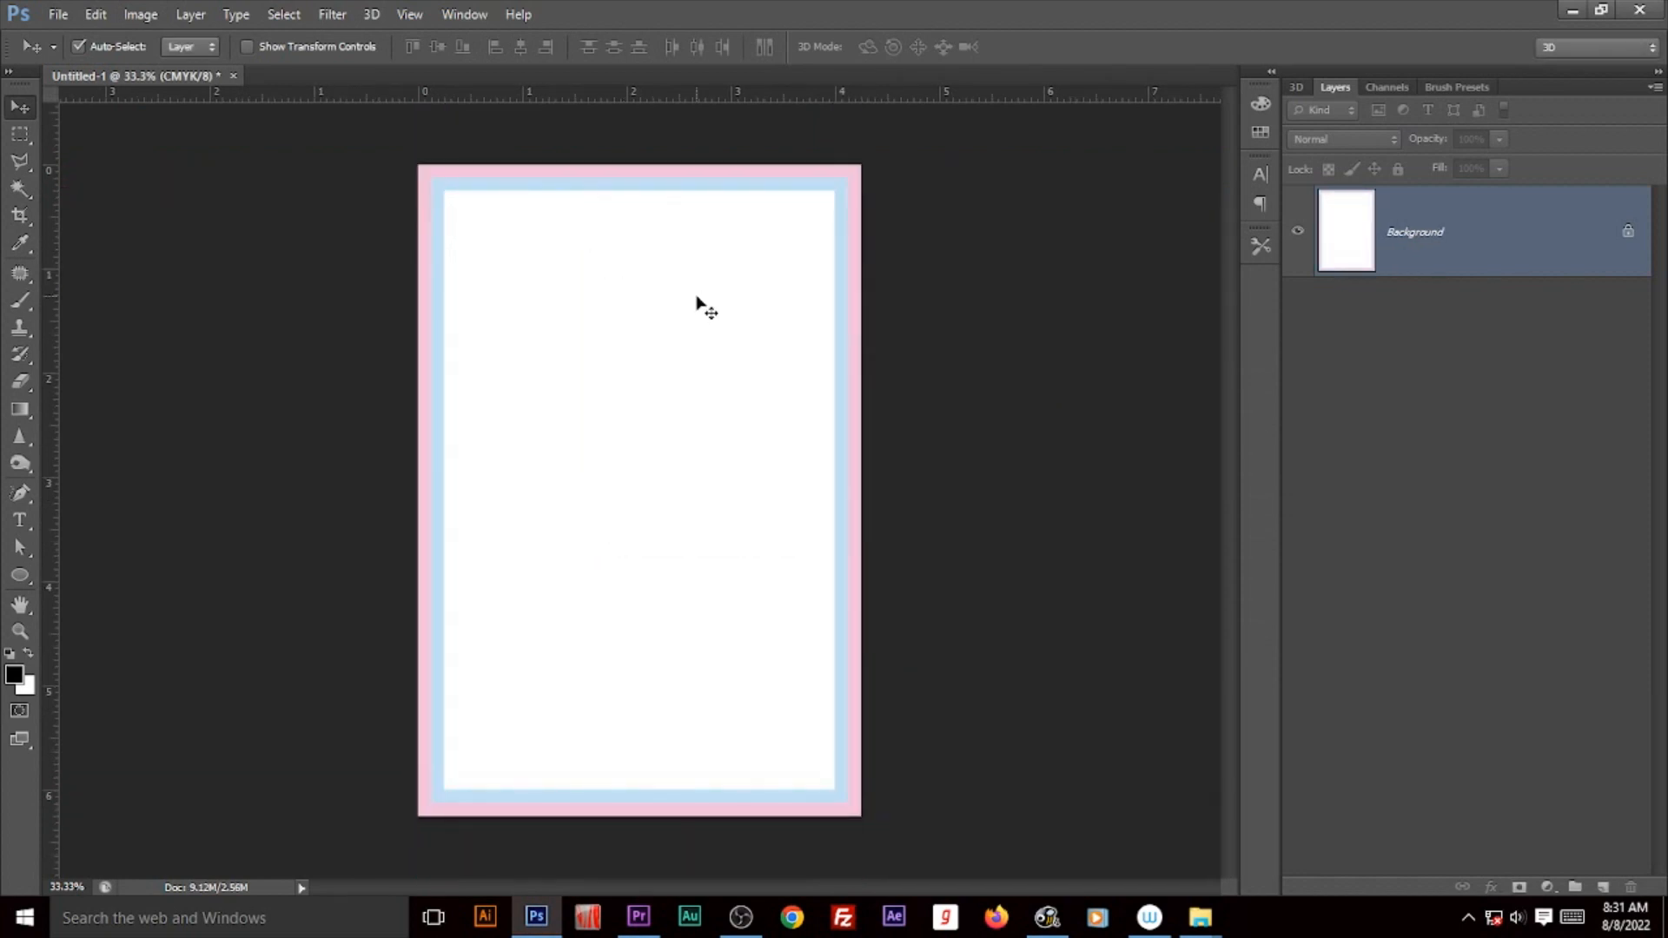
{"action": "key", "text": "ctrl+semicolon"}
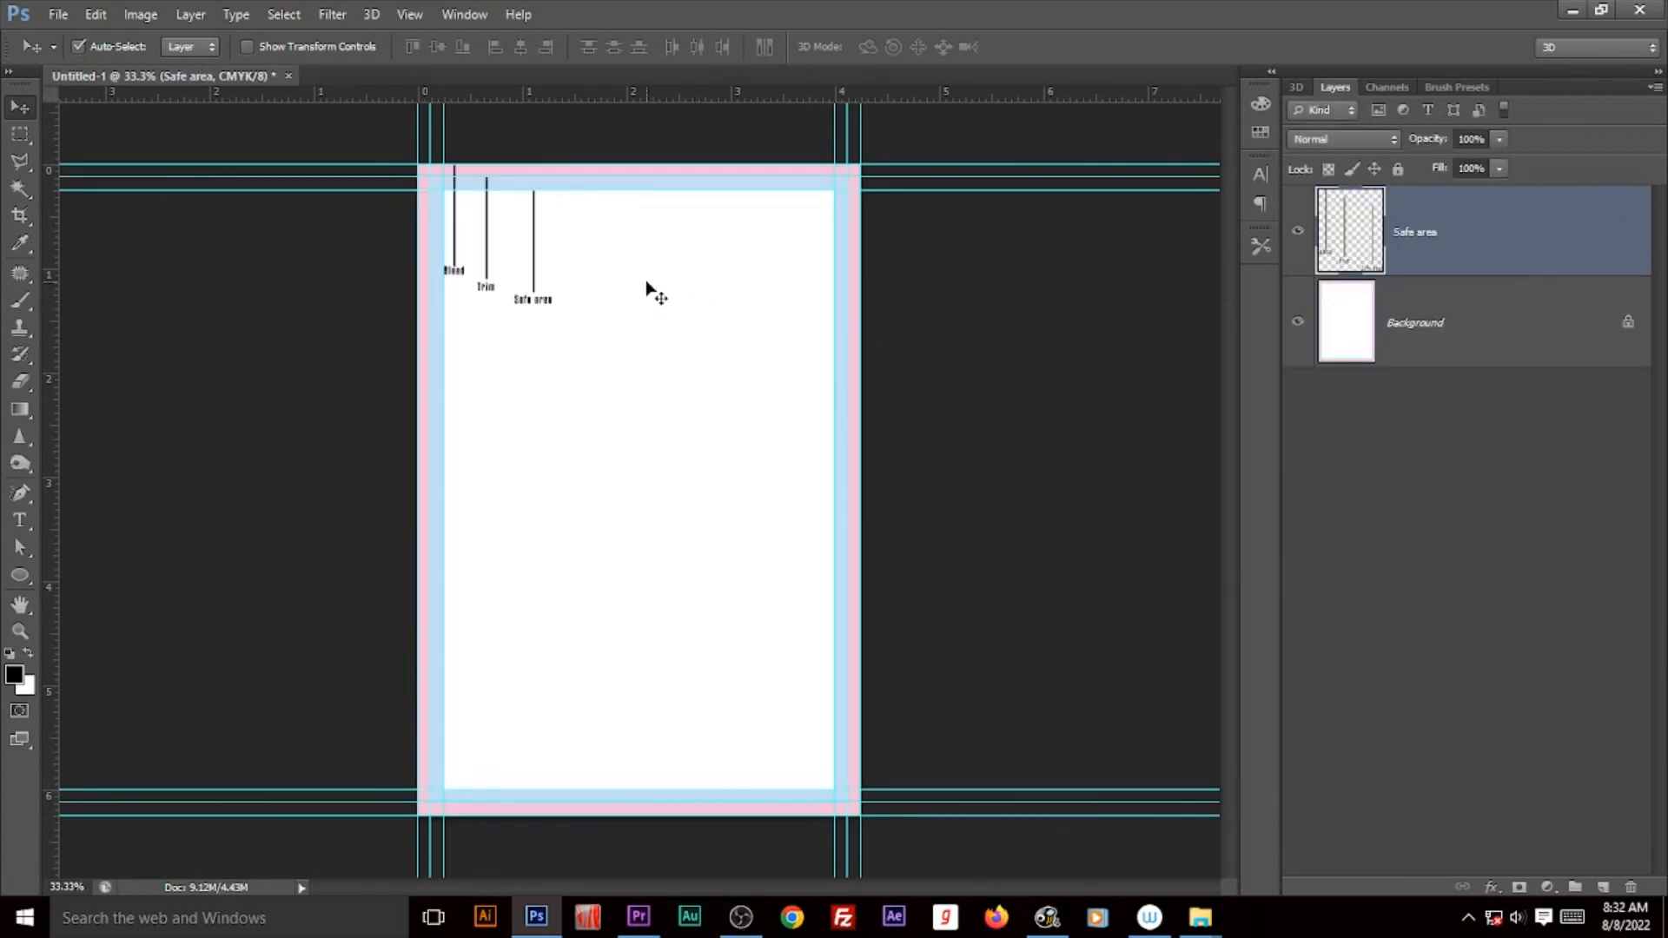
{"action": "key", "text": "ctrl+semicolon"}
{"action": "key", "text": "ctrl+plus"}
{"action": "key", "text": "ctrl+plus"}
{"action": "key", "text": "ctrl+plus"}
{"action": "left_click_drag", "start_coordinate": [492, 303], "coordinate": [663, 665]}
{"action": "left_click_drag", "start_coordinate": [644, 269], "coordinate": [685, 577]}
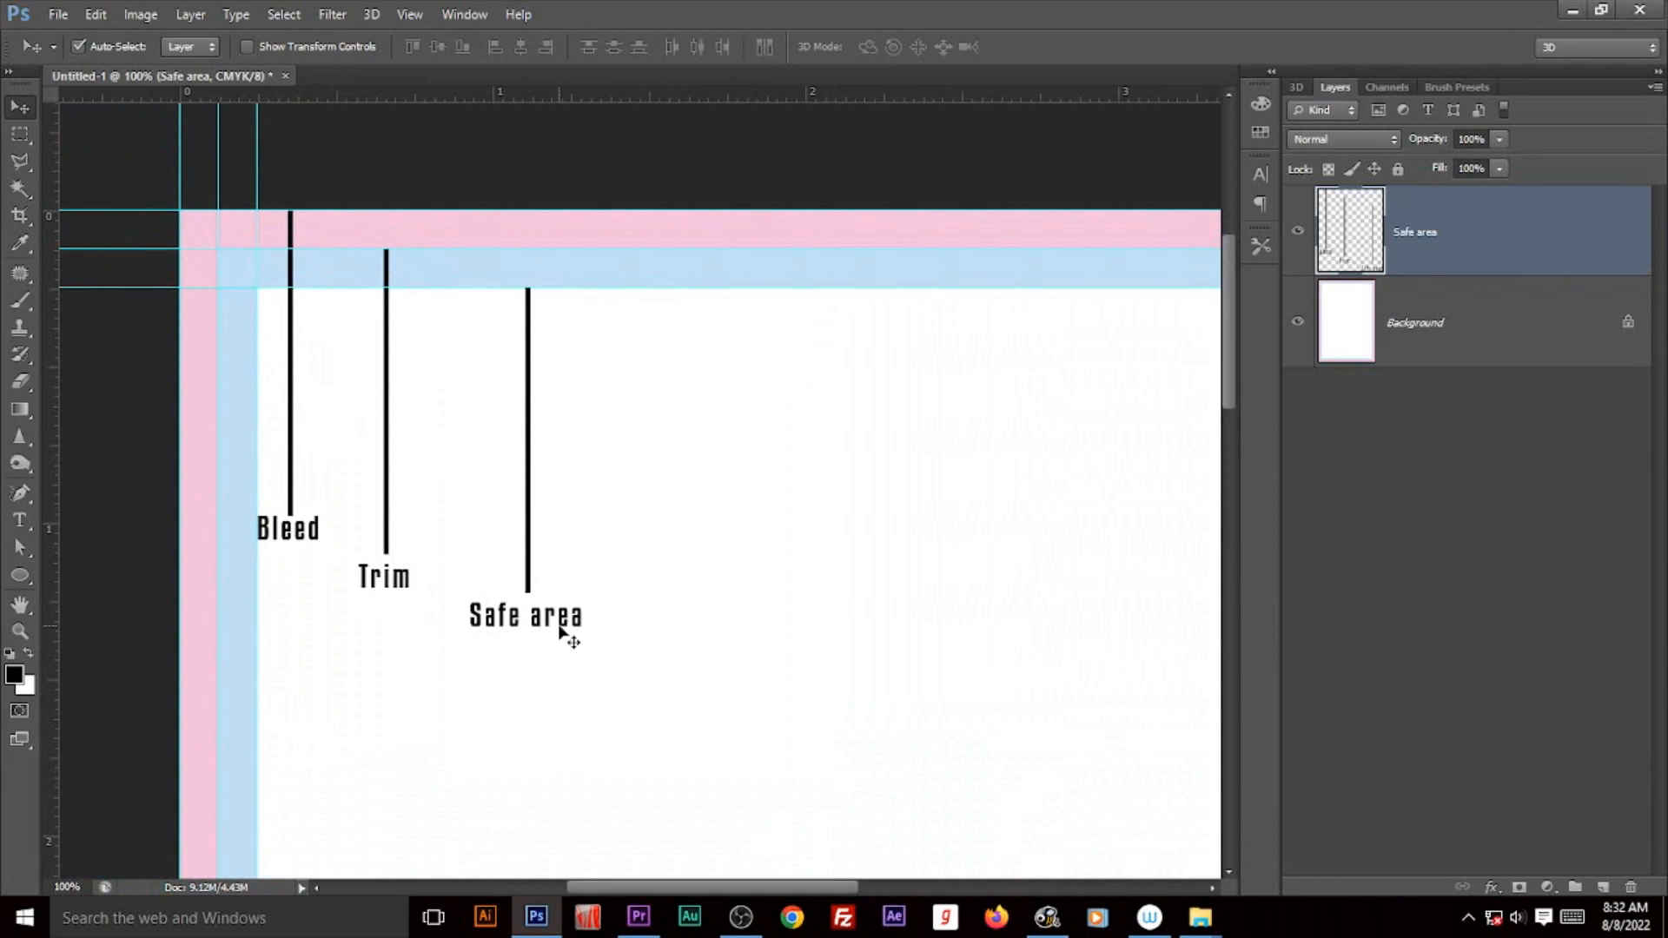
{"action": "key", "text": "shift+Right"}
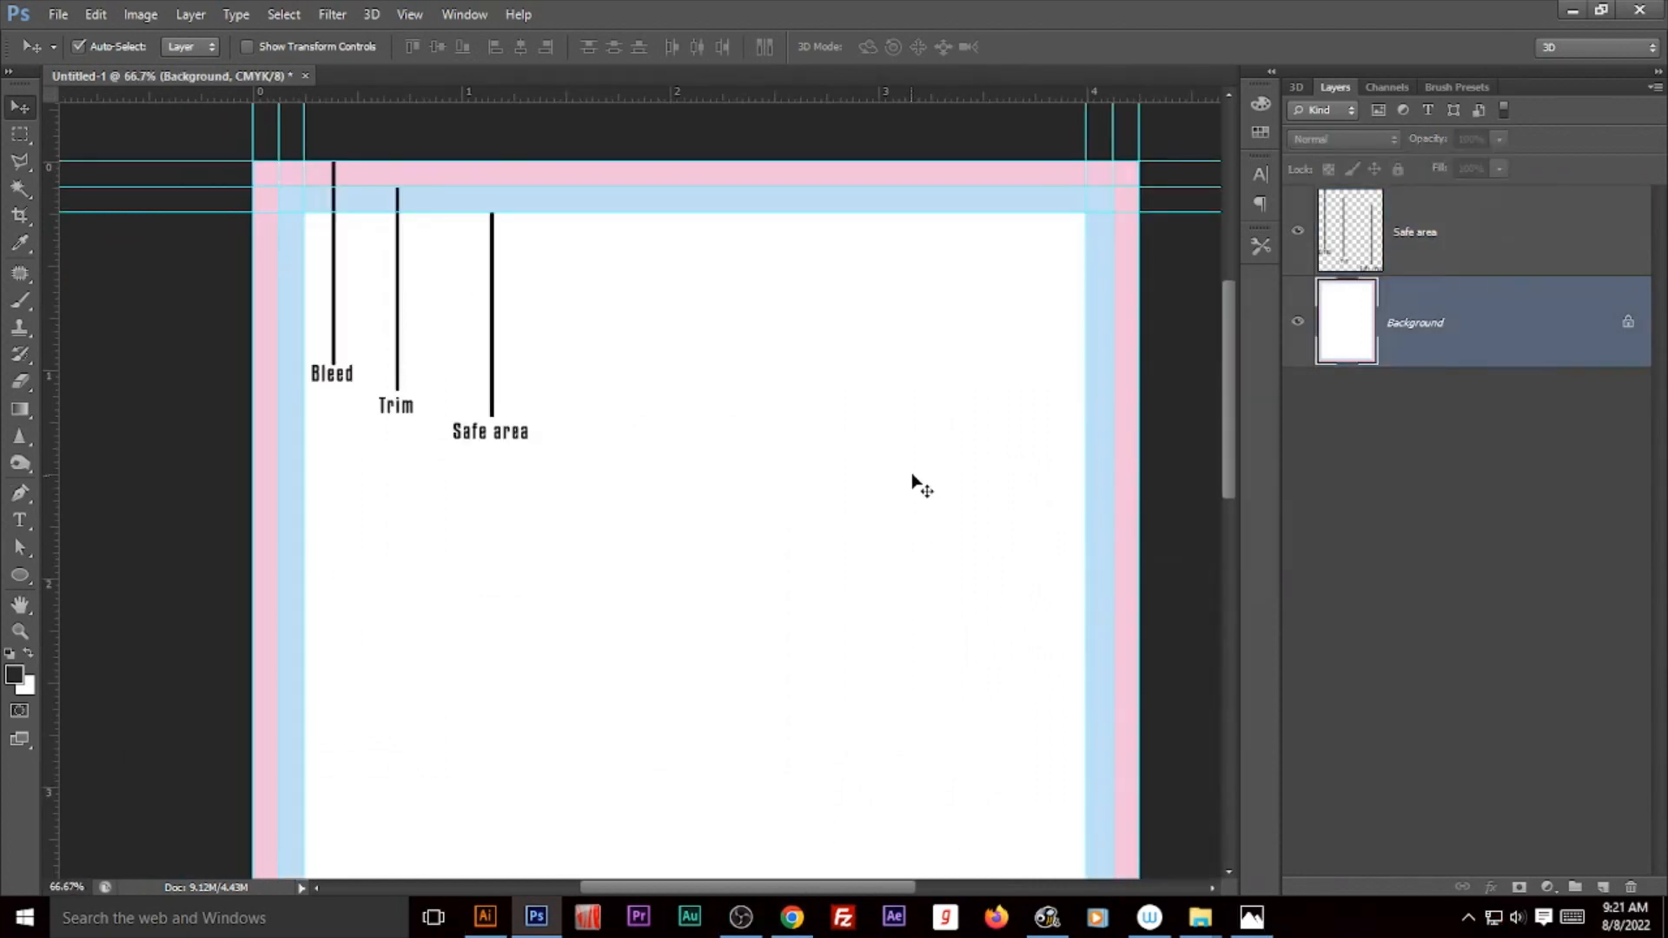
Step: Hide the Safe area label layer and add a new empty layer directly above the Background
{"action": "left_click", "coordinate": [1420, 244]}
{"action": "left_click", "coordinate": [1298, 234]}
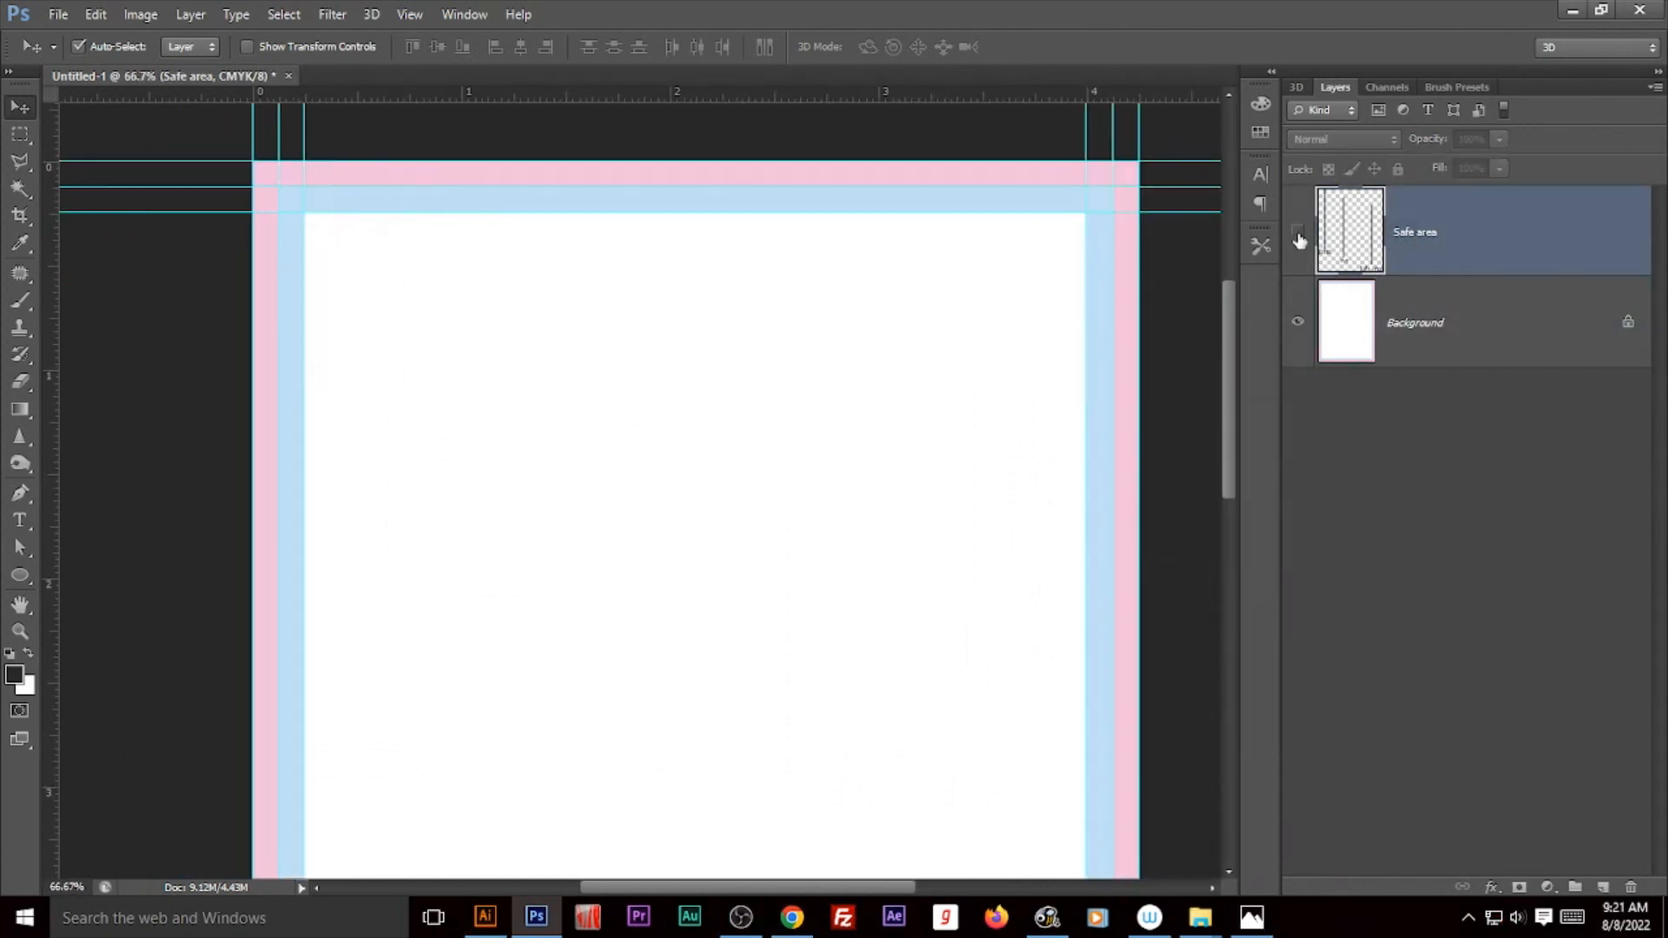
{"action": "left_click", "coordinate": [1385, 331]}
{"action": "left_click", "coordinate": [1603, 887]}
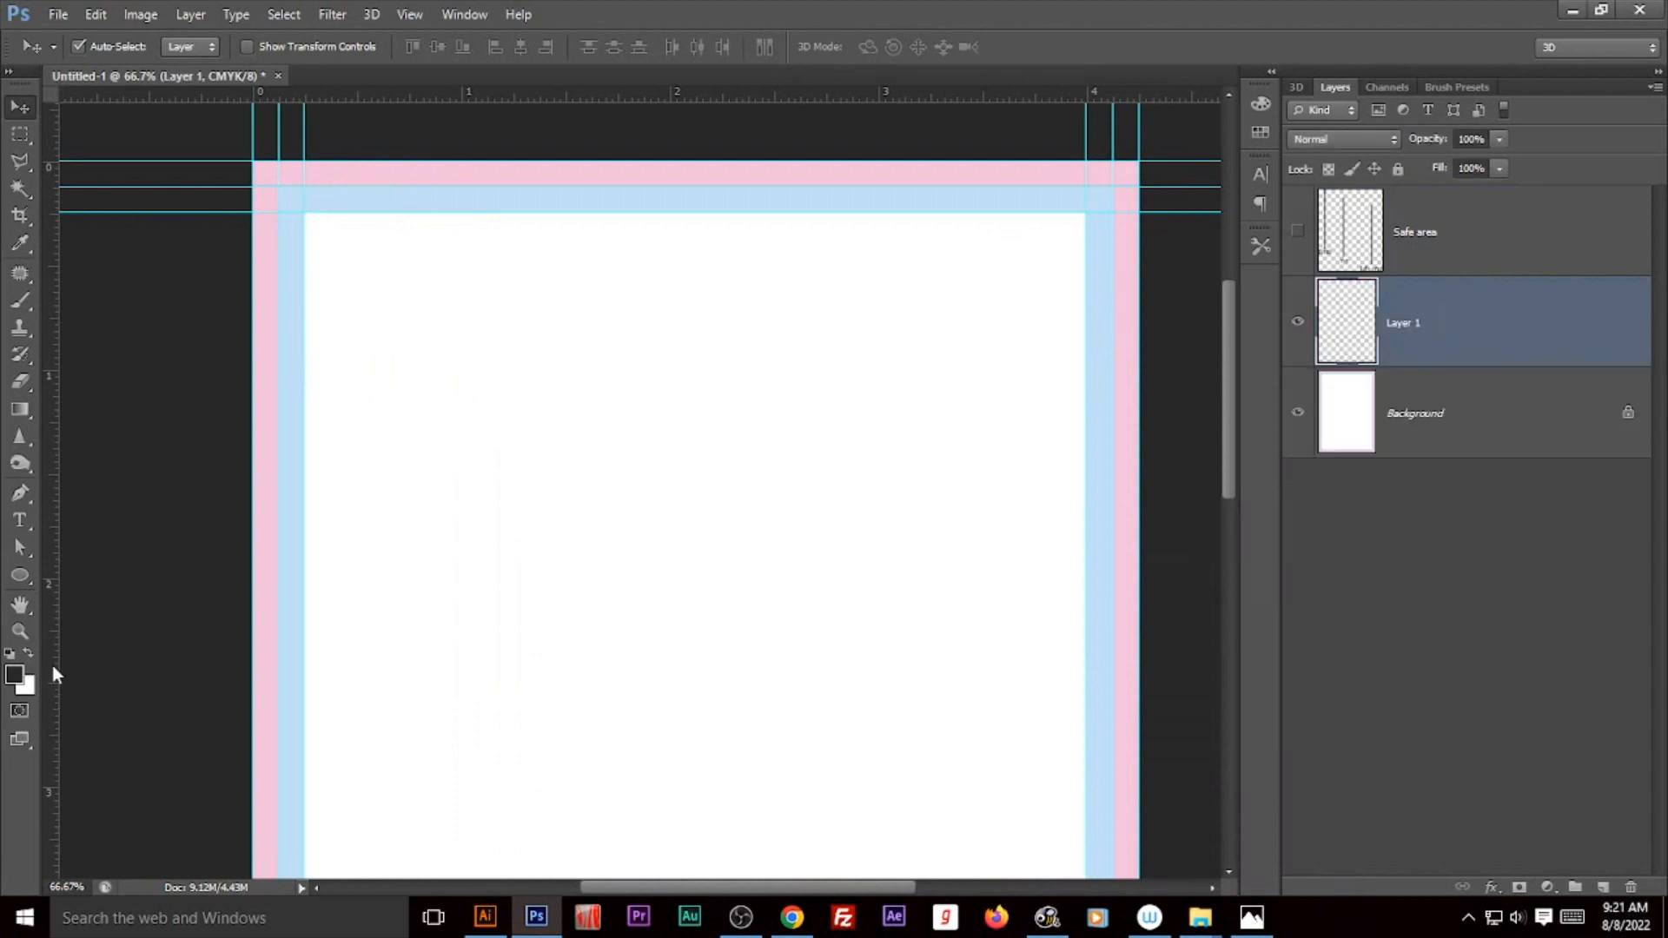
Step: Fill the new layer with the dark grey foreground color 252527
{"action": "left_click", "coordinate": [14, 675]}
{"action": "left_click", "coordinate": [895, 627]}
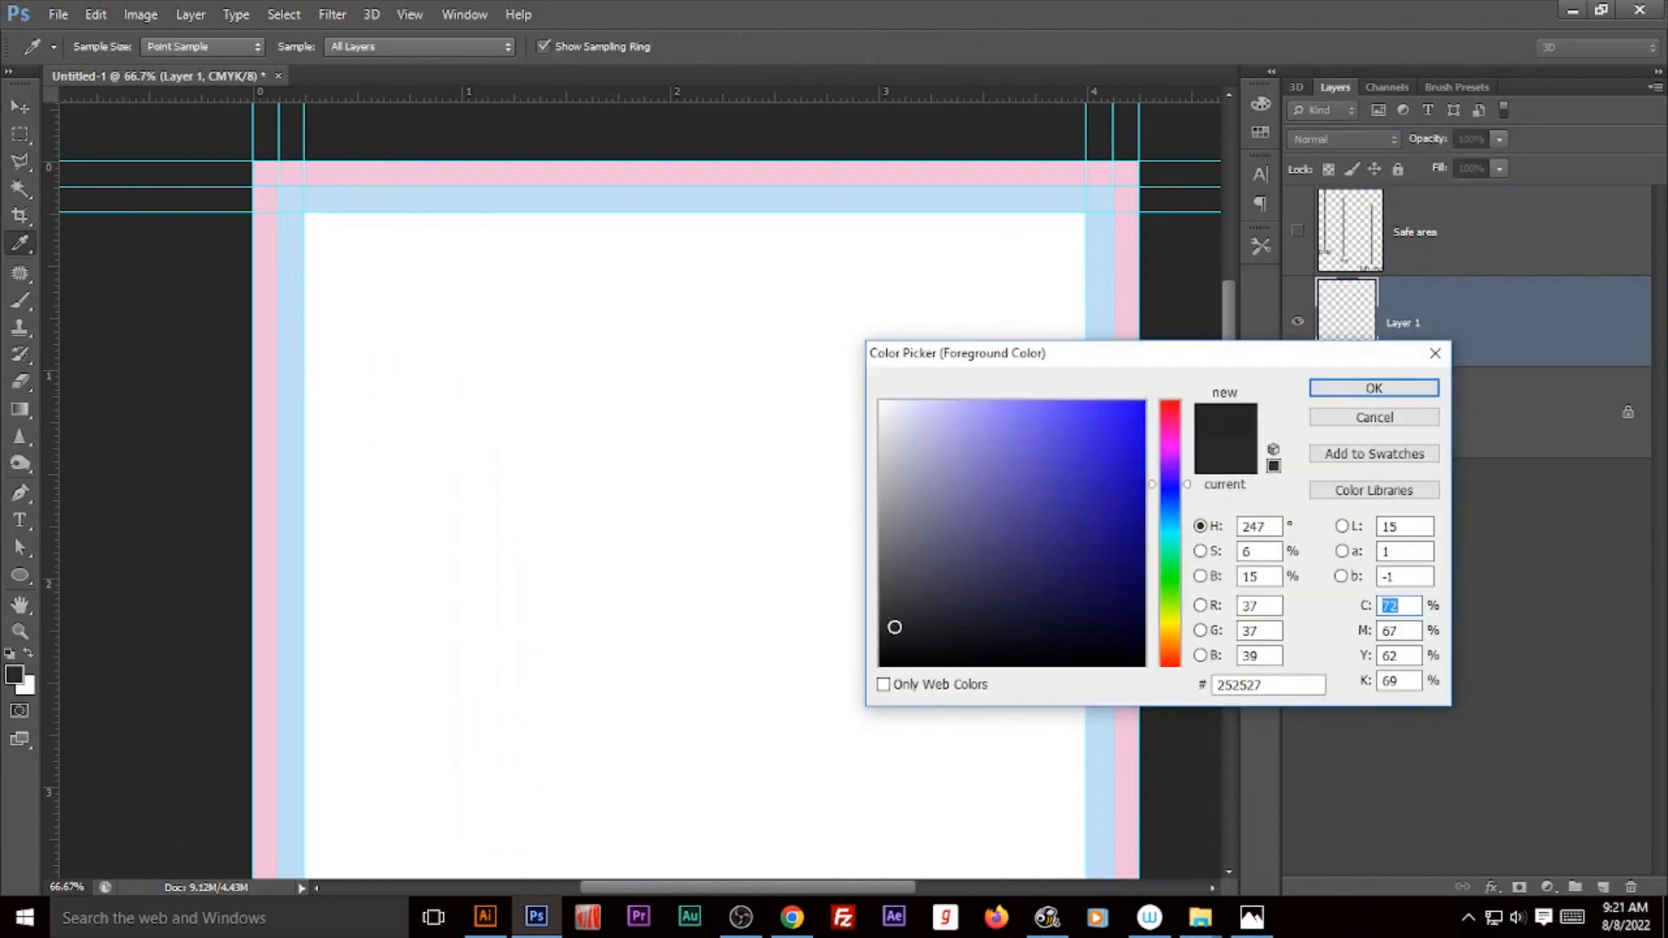
{"action": "left_click", "coordinate": [1385, 388]}
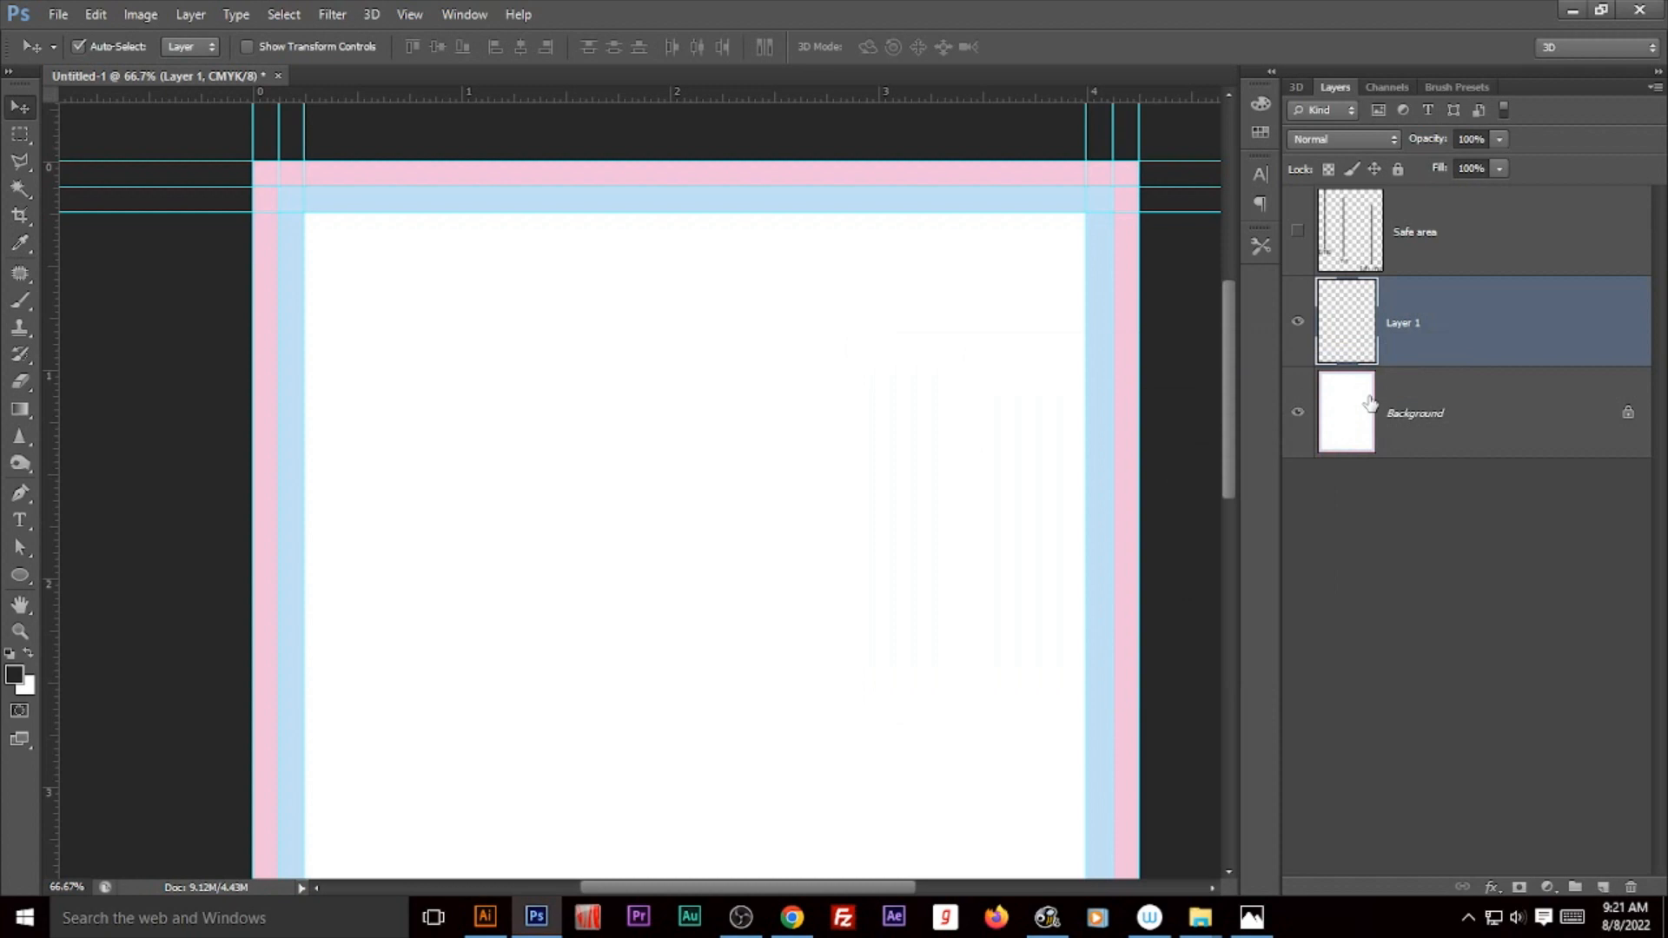
{"action": "key", "text": "alt+BackSpace"}
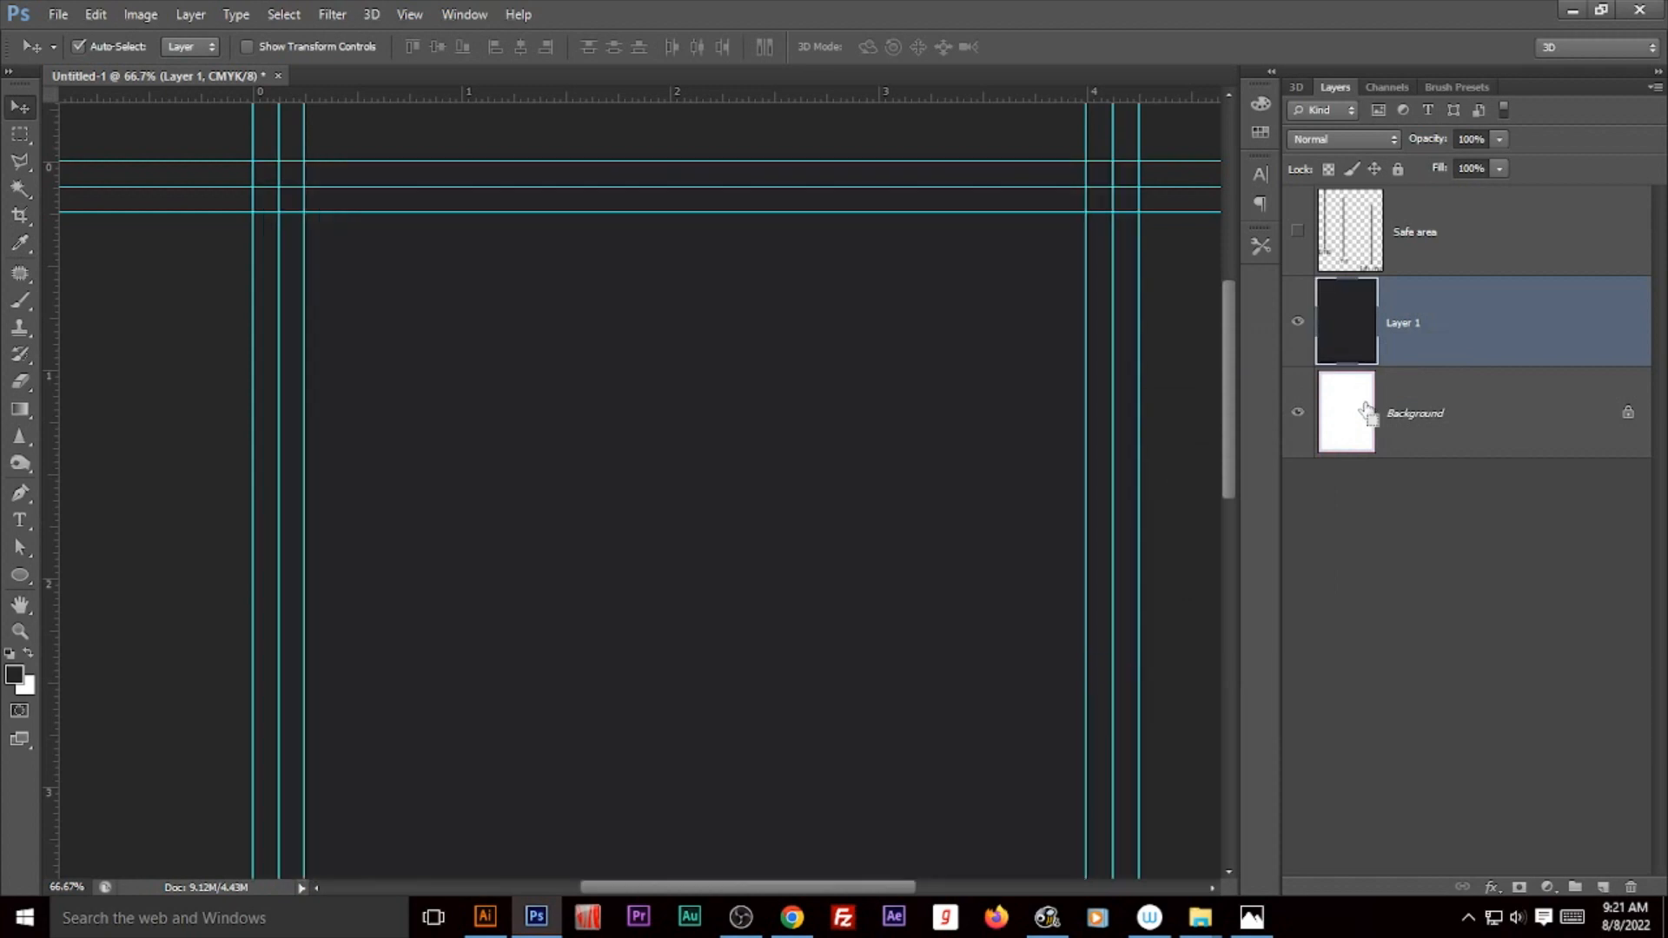
{"action": "key", "text": "ctrl+0"}
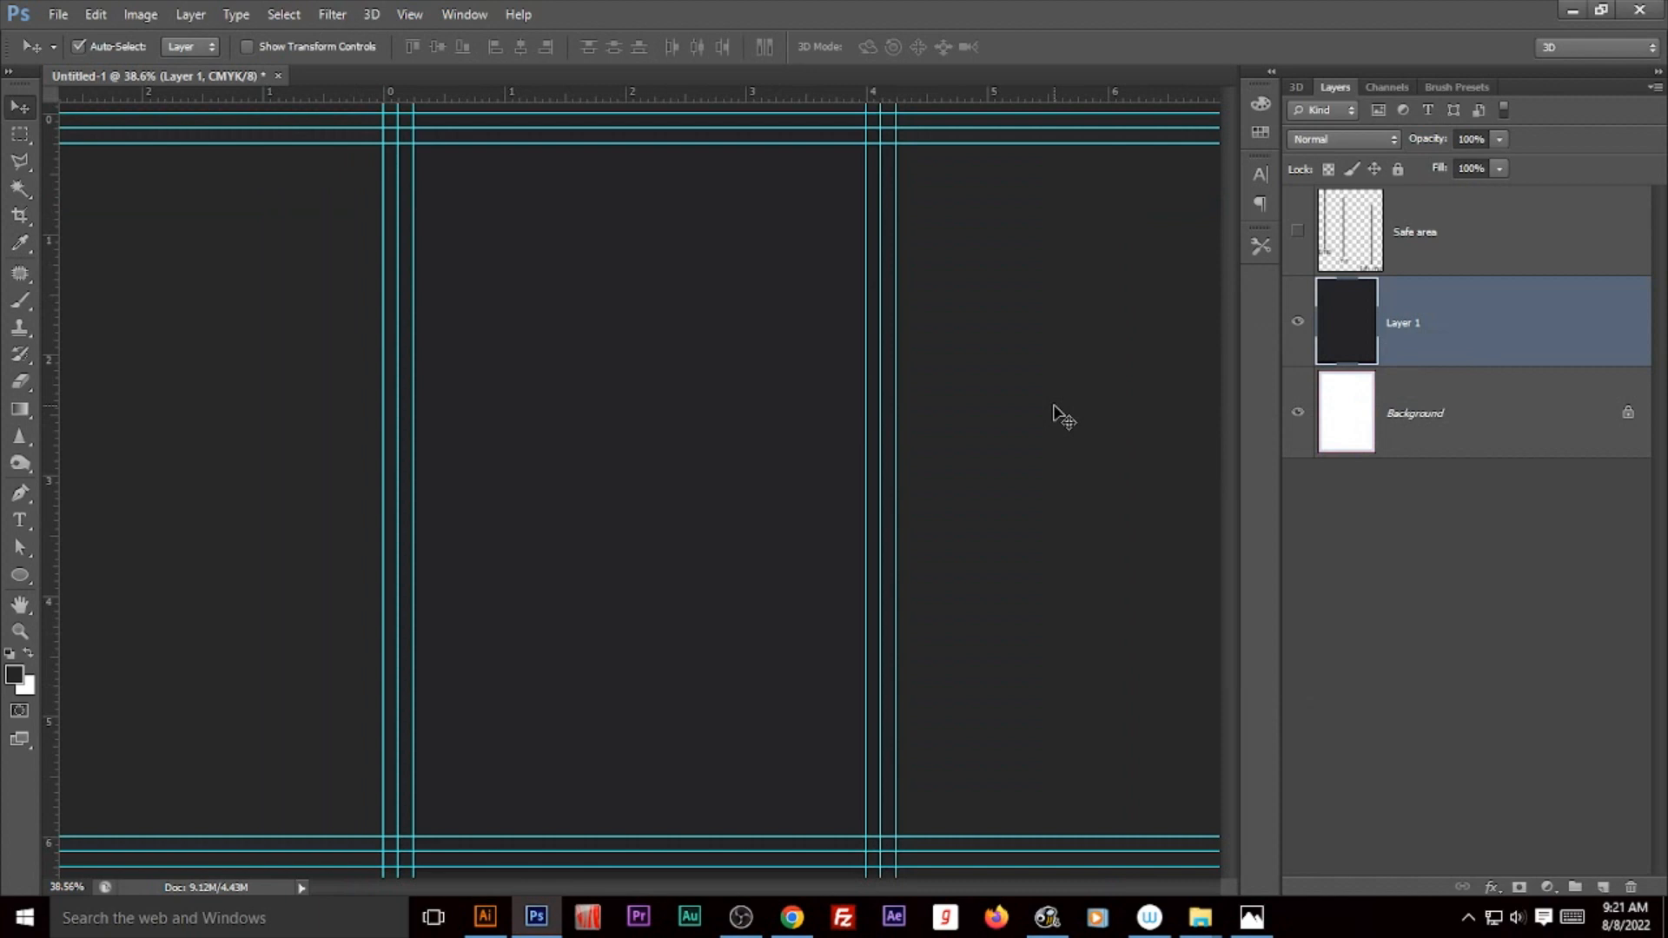
Step: Draw a rounded rectangle about 1364 by 878 px with a 10 px radius across the page's upper half, starting at the innermost top guide
{"action": "left_click", "coordinate": [29, 573]}
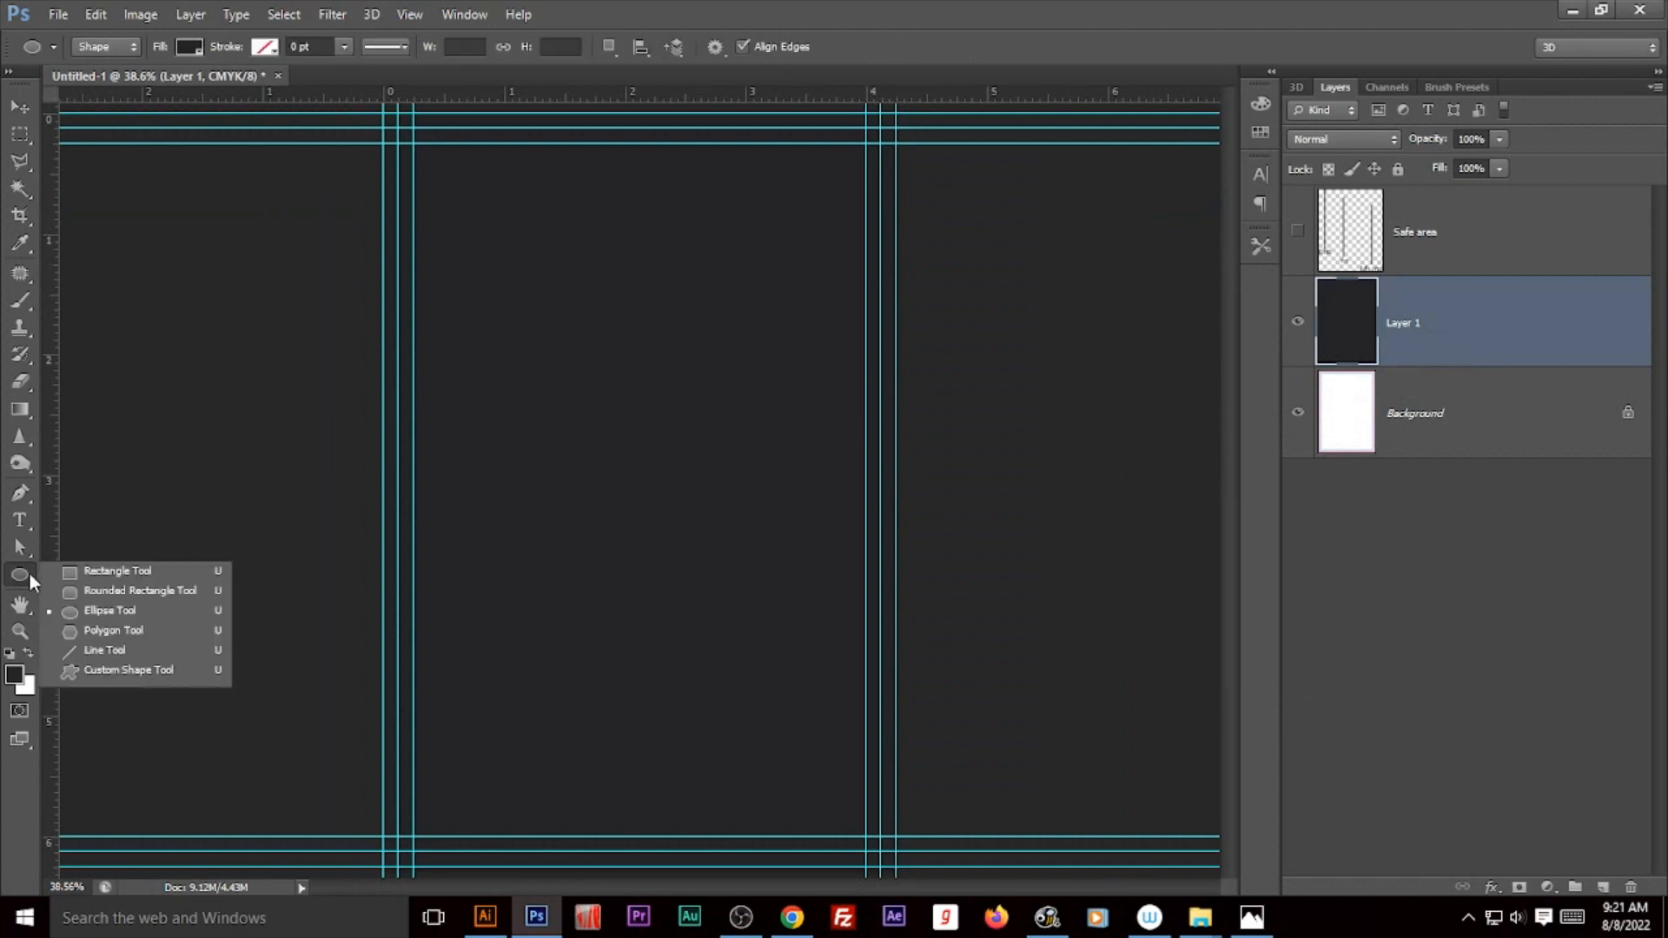
{"action": "left_click", "coordinate": [73, 591]}
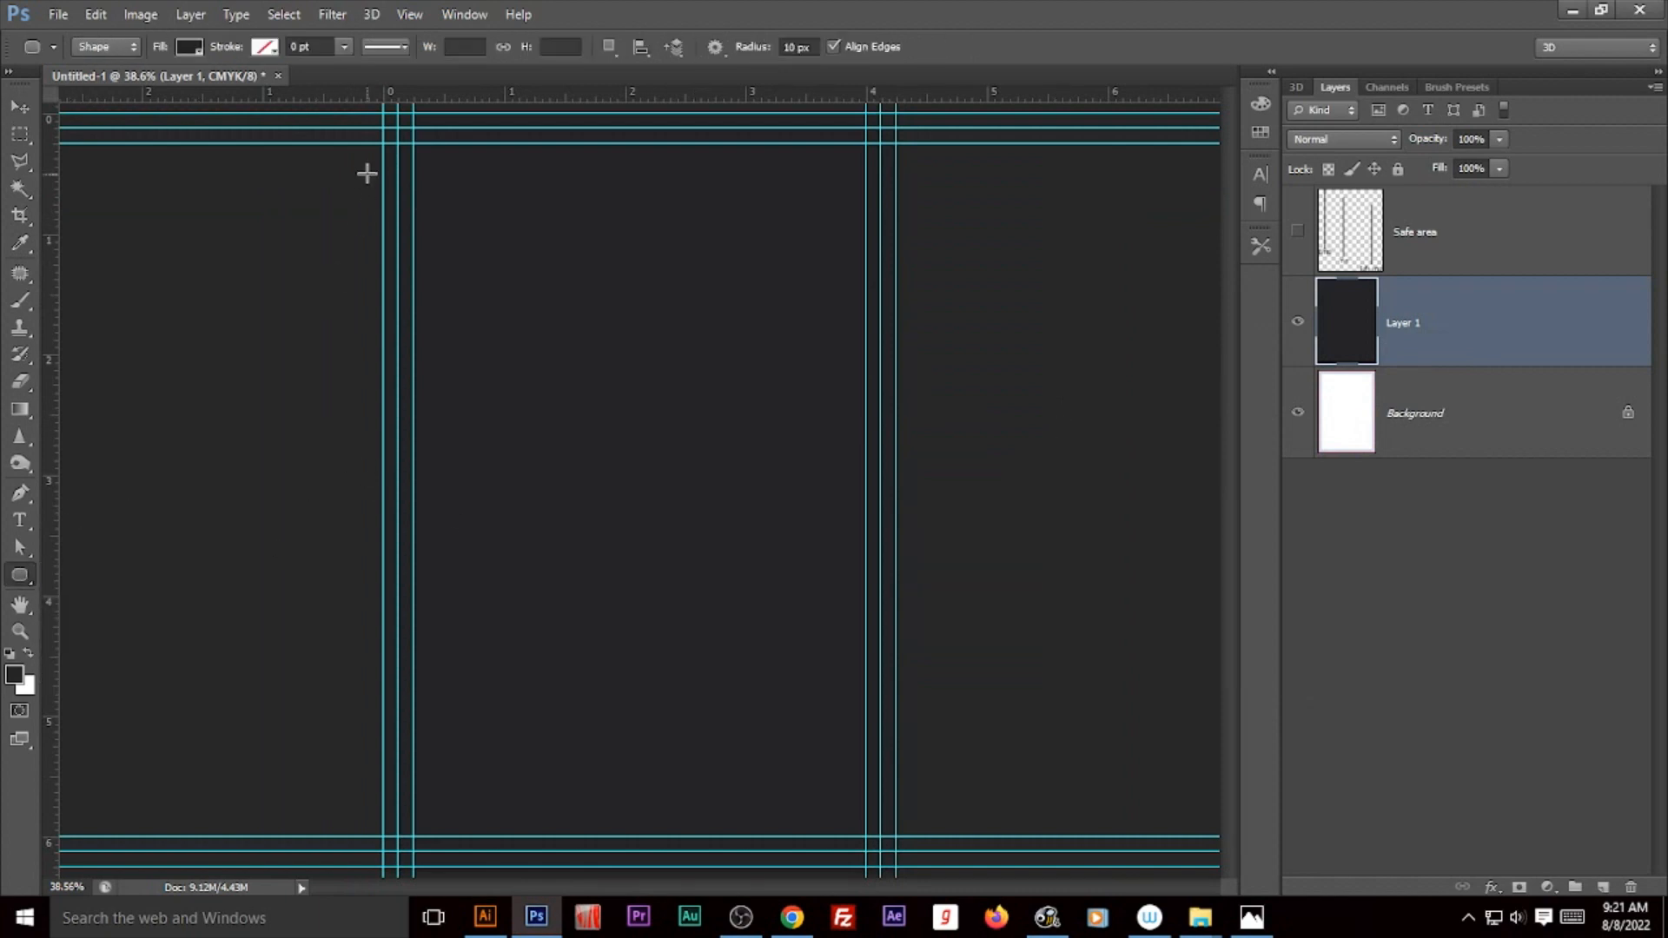
{"action": "left_click_drag", "start_coordinate": [369, 141], "coordinate": [917, 497]}
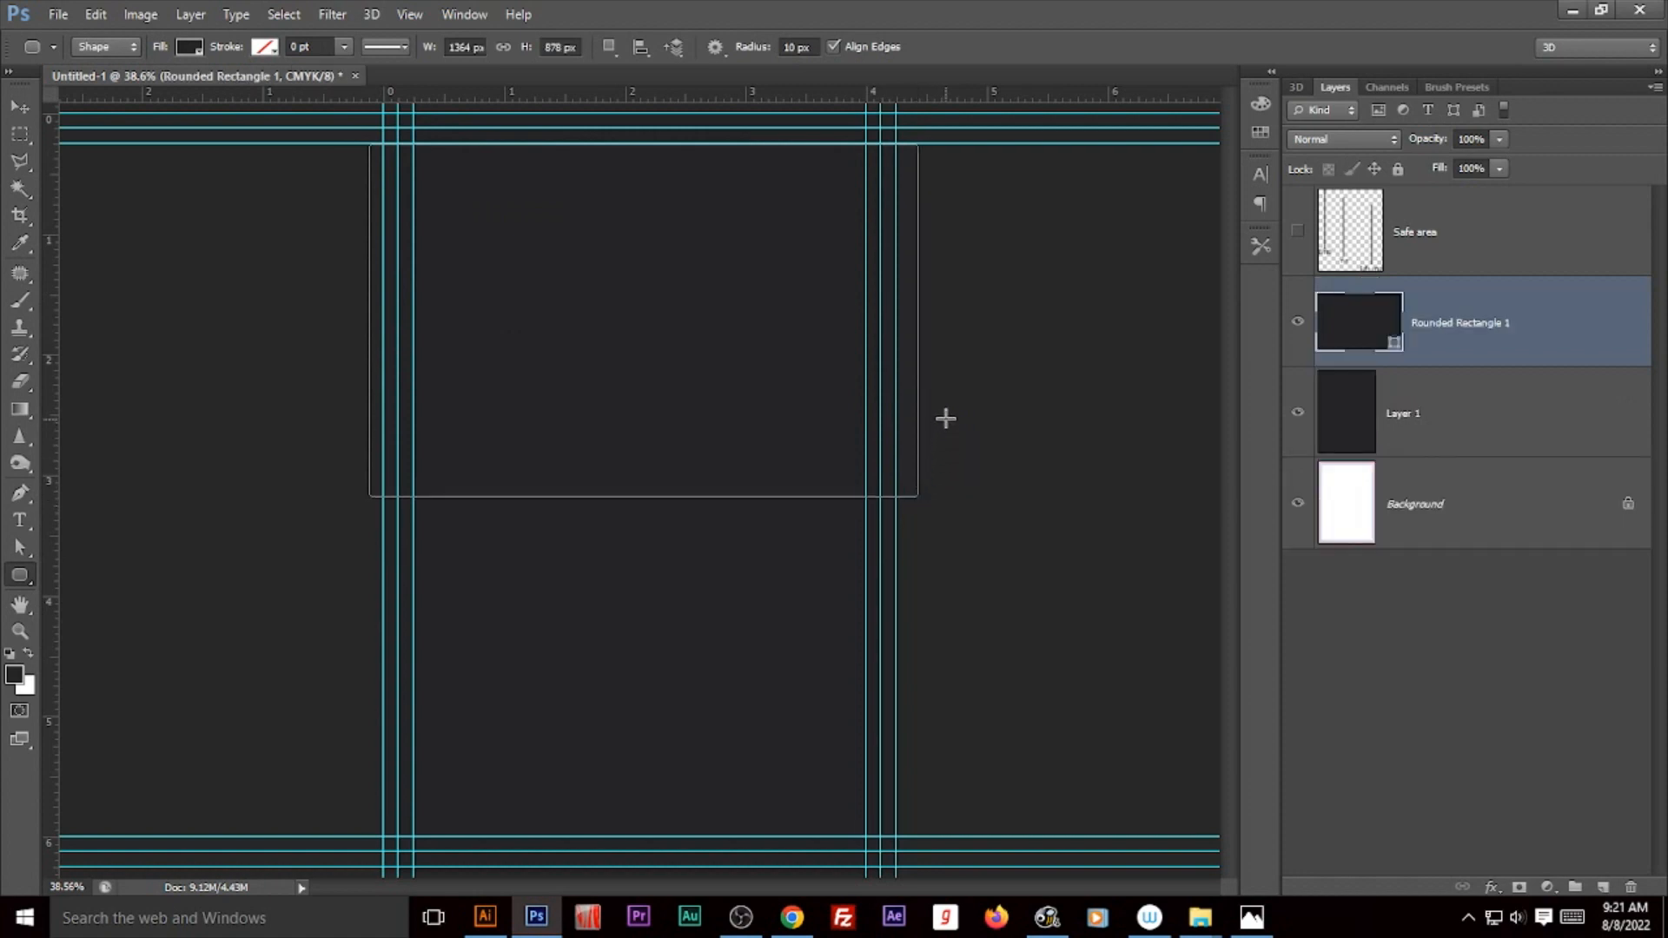
{"action": "left_click", "coordinate": [16, 108]}
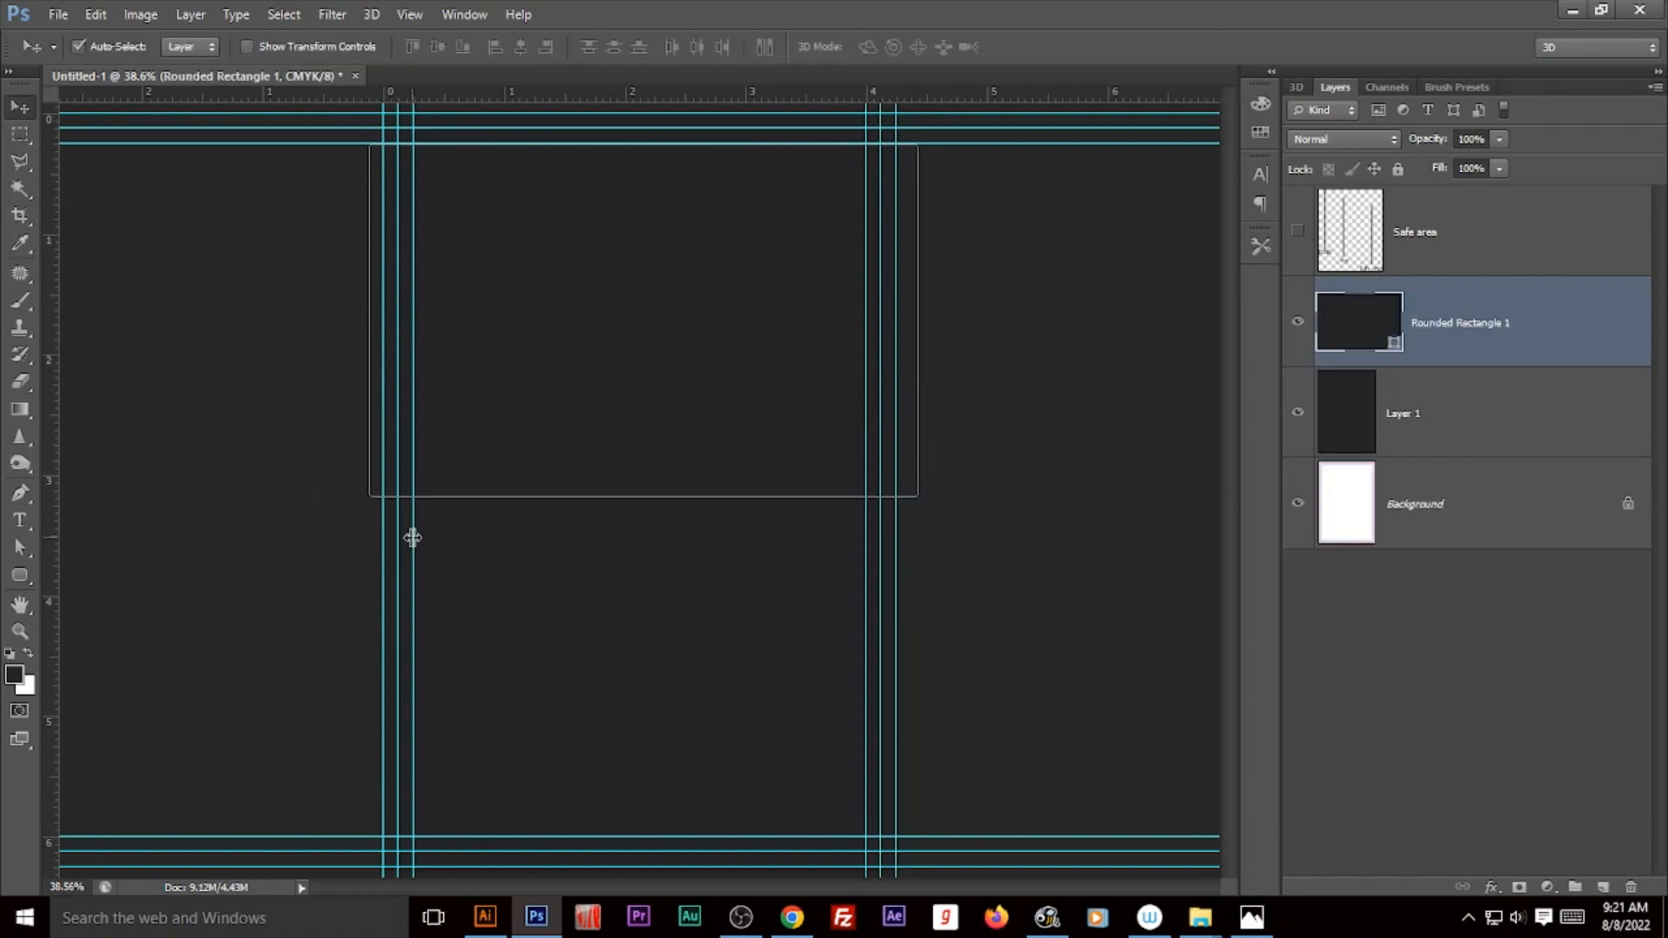
{"action": "left_click", "coordinate": [956, 470]}
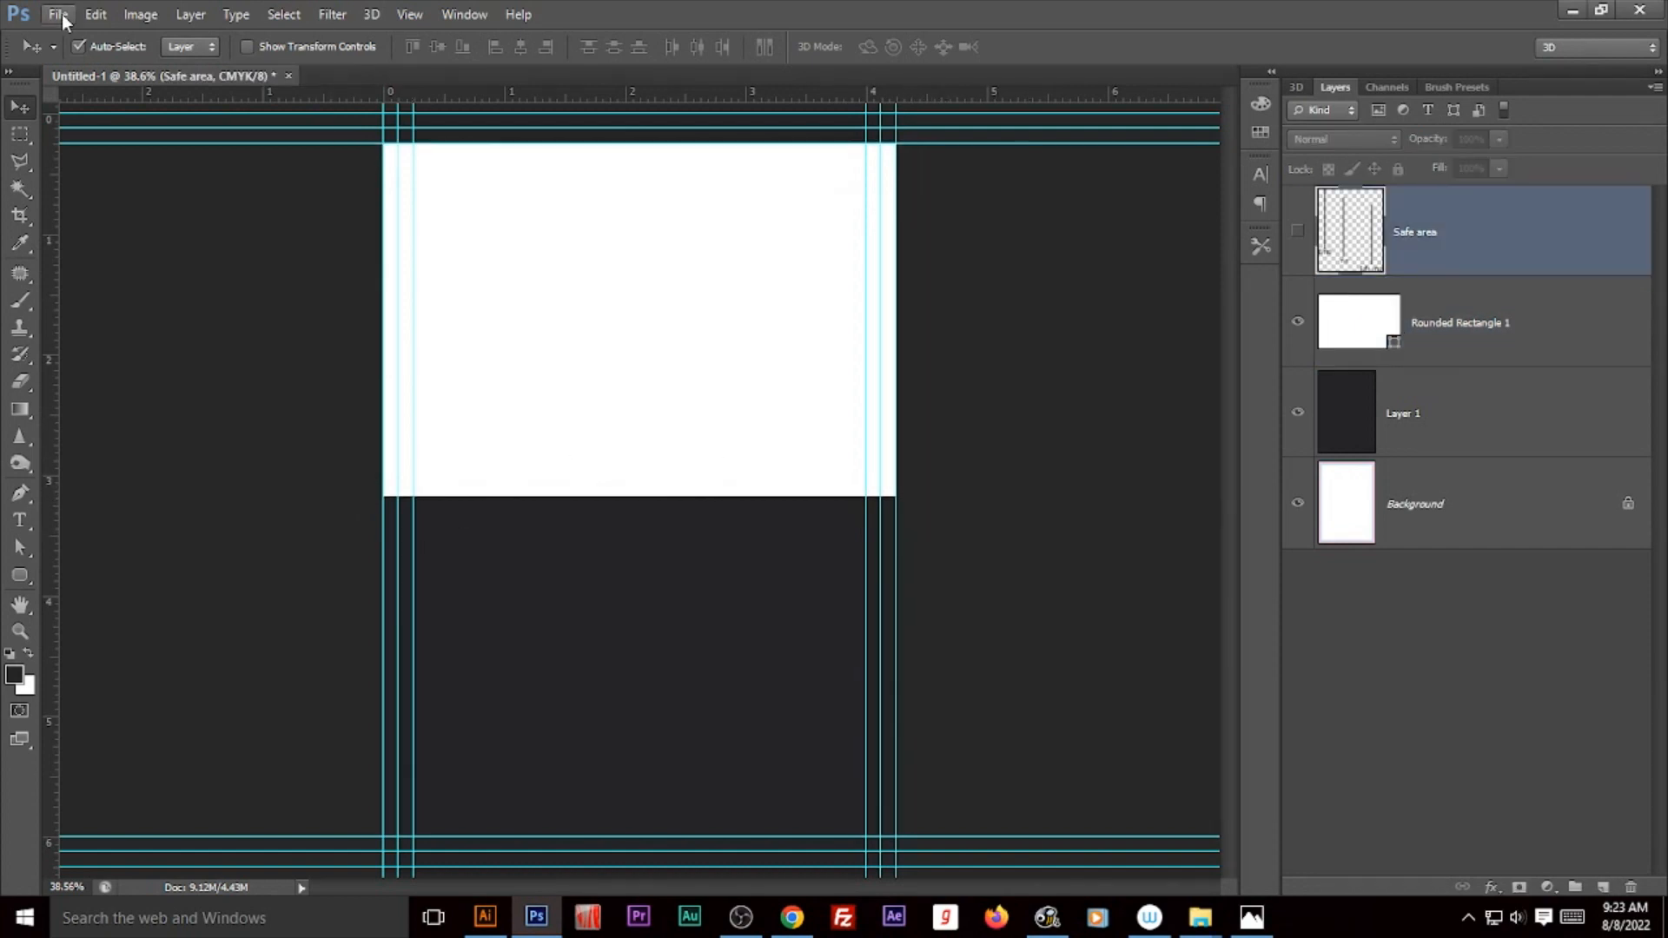
Step: Place the Dubai skyline image from the business images folder and scale it to about 157% so it covers the white rounded rectangle
{"action": "left_click", "coordinate": [58, 14]}
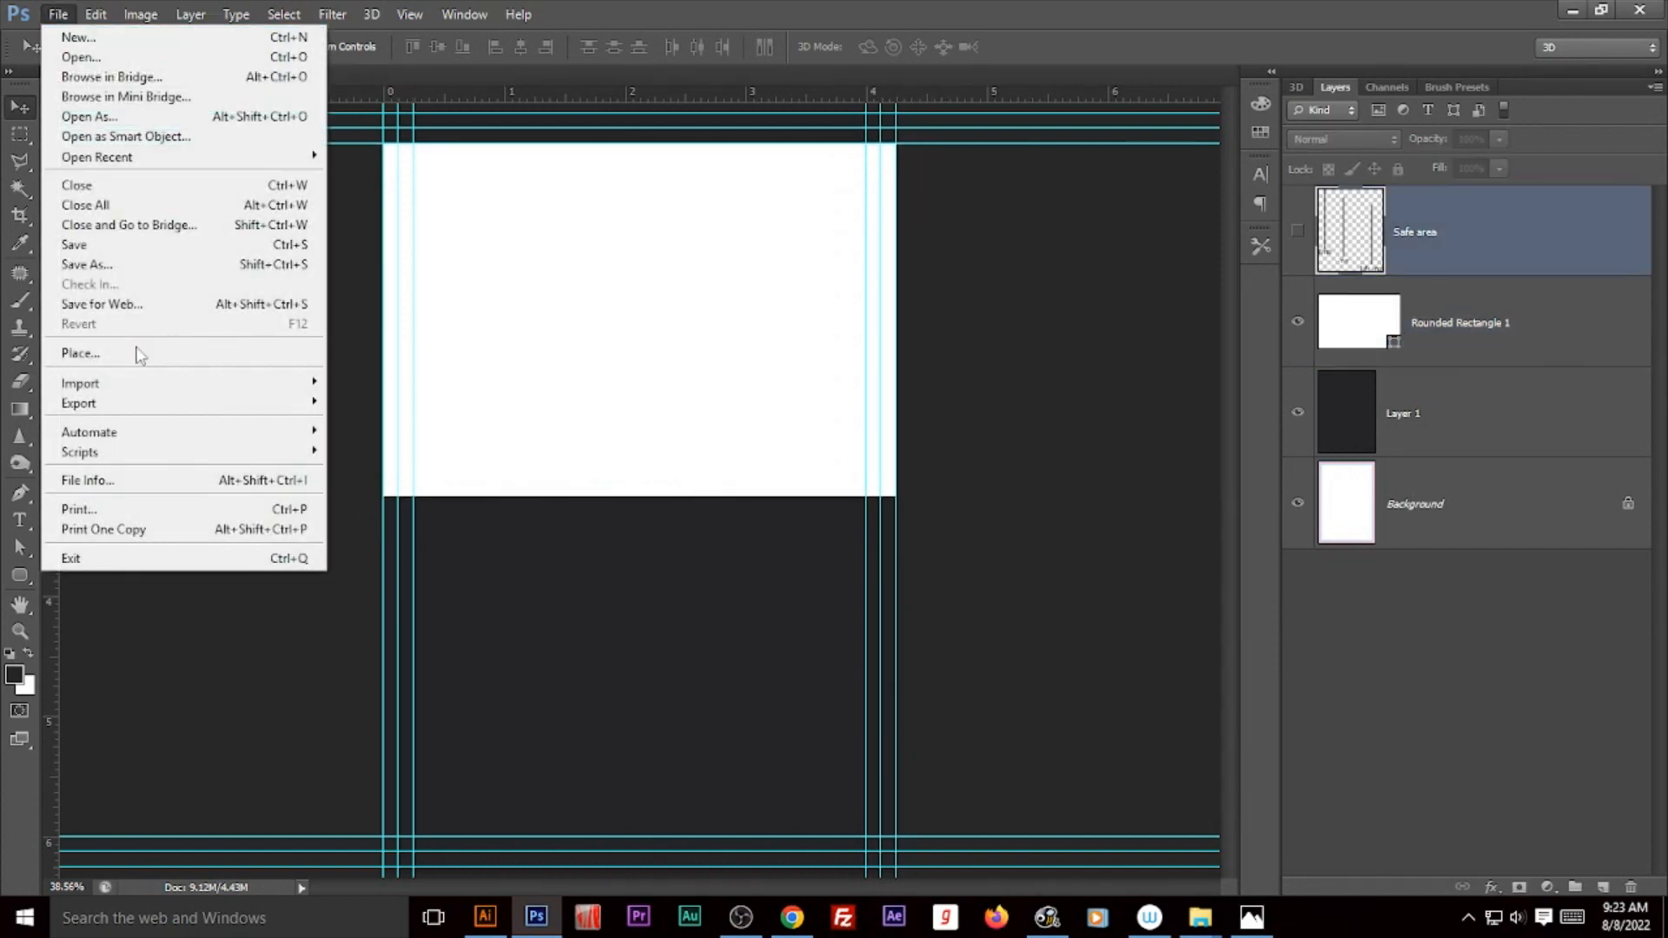
{"action": "left_click", "coordinate": [135, 355]}
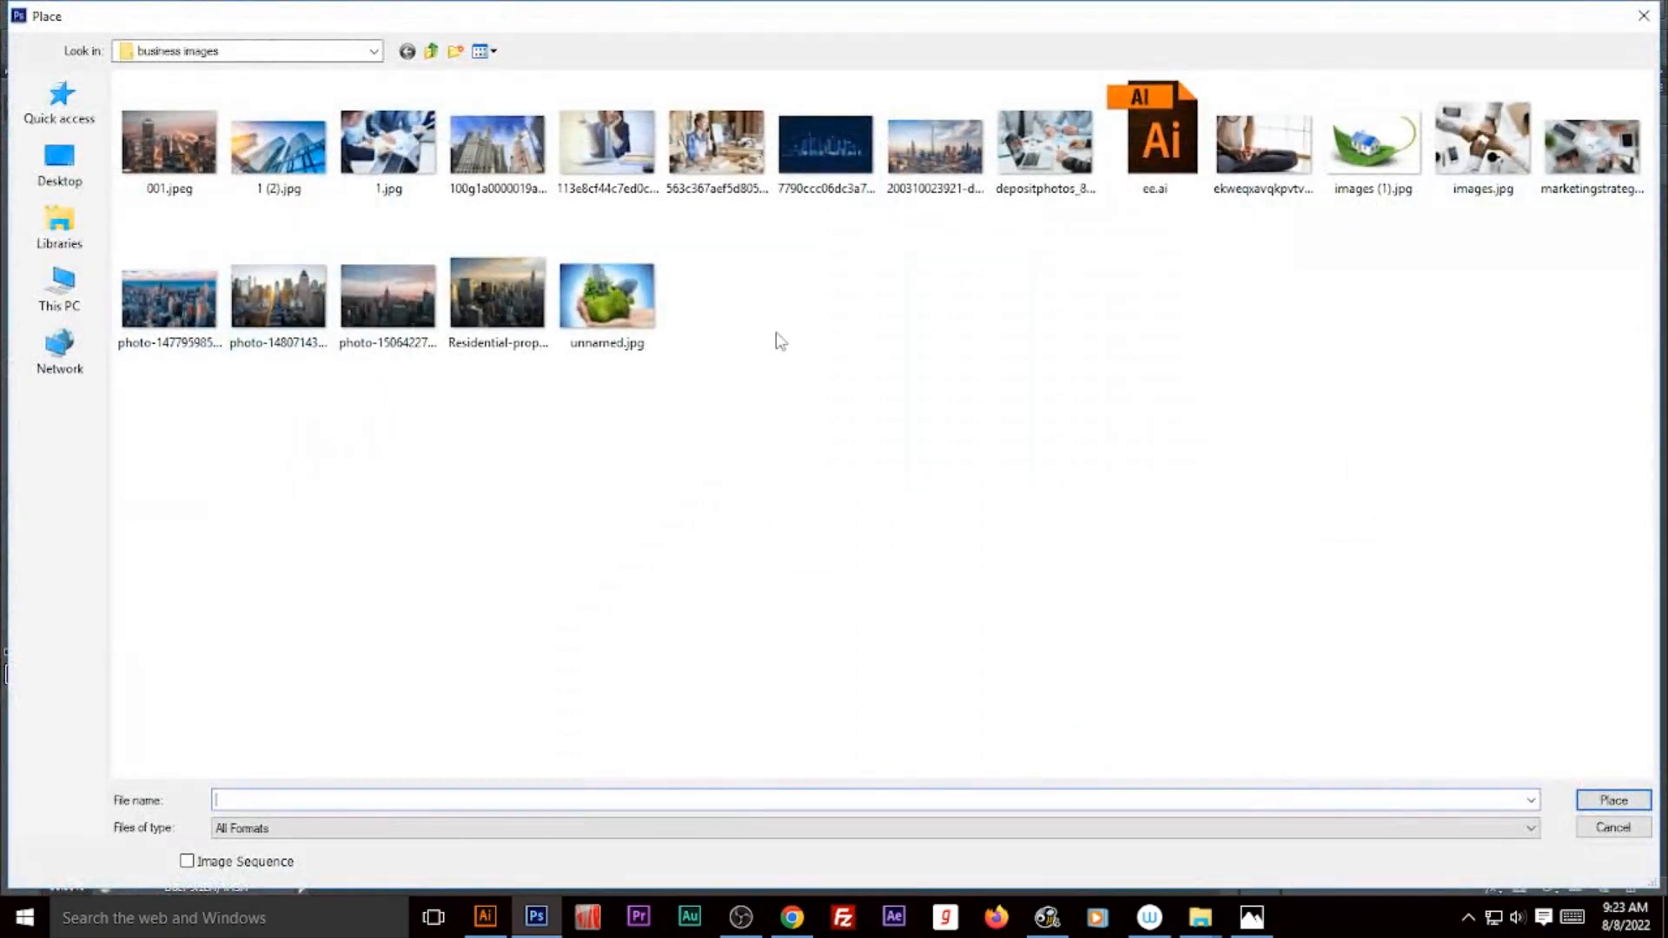
{"action": "double_click", "coordinate": [943, 157]}
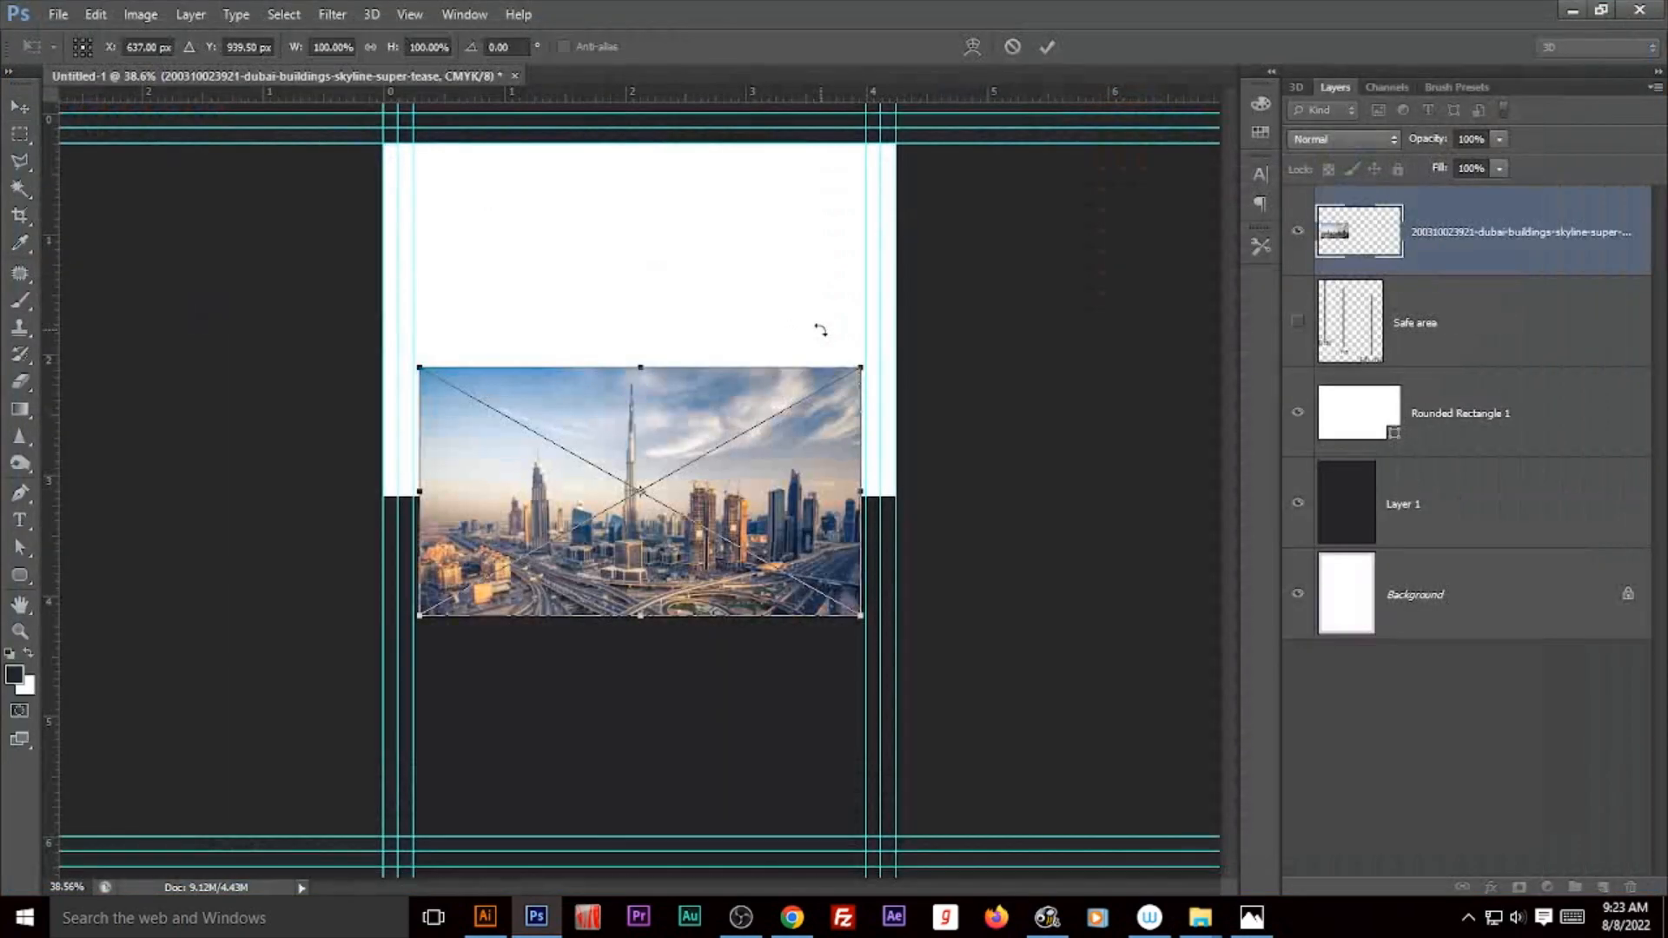
{"action": "left_click_drag", "start_coordinate": [853, 378], "coordinate": [980, 305]}
{"action": "left_click_drag", "start_coordinate": [703, 656], "coordinate": [715, 486]}
{"action": "key", "text": "Return"}
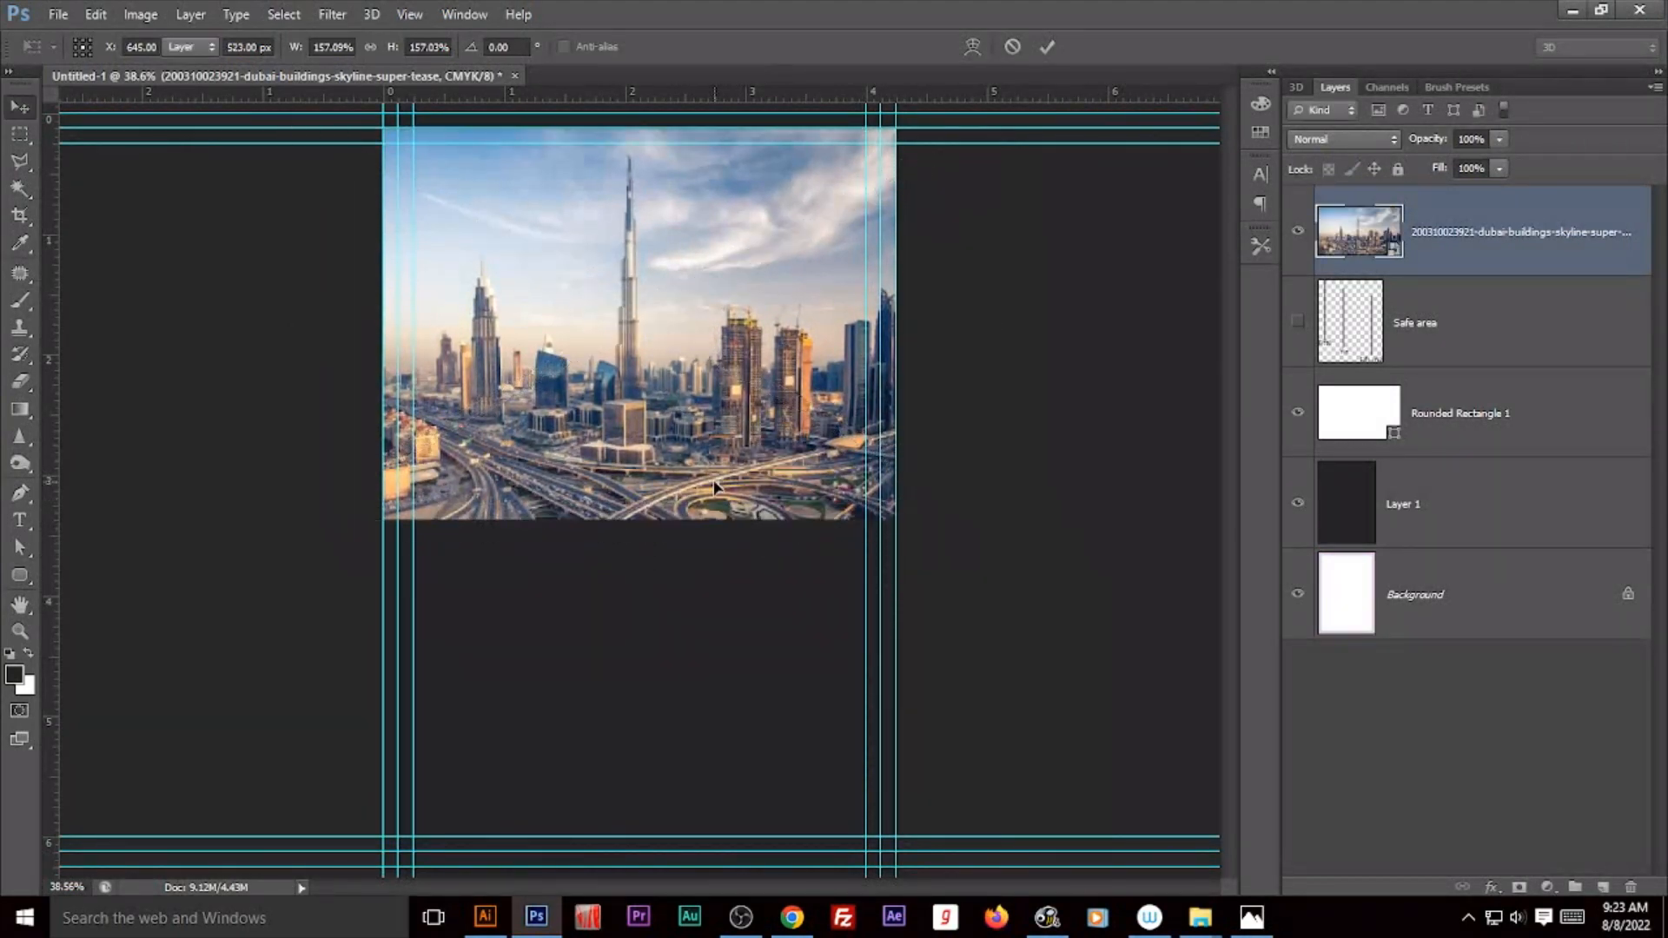
Step: Move the skyline image layer below the Safe area layer and clip it to the rounded rectangle
{"action": "right_click", "coordinate": [1425, 249]}
{"action": "key", "text": "Escape"}
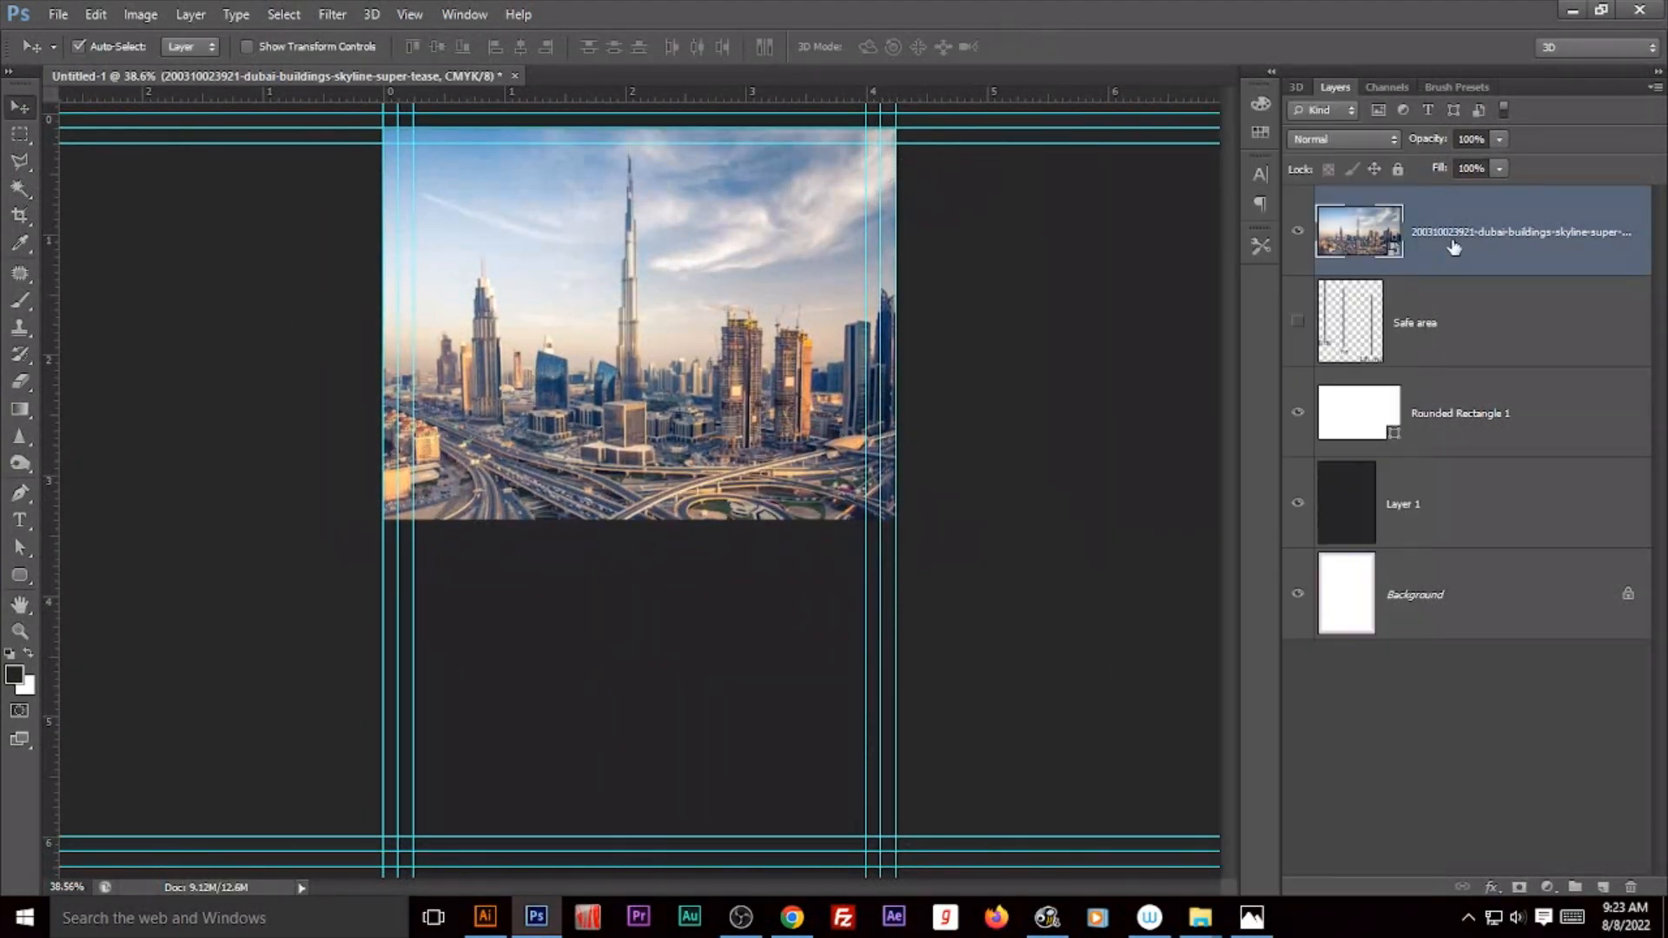
{"action": "left_click_drag", "start_coordinate": [1449, 250], "coordinate": [1449, 379]}
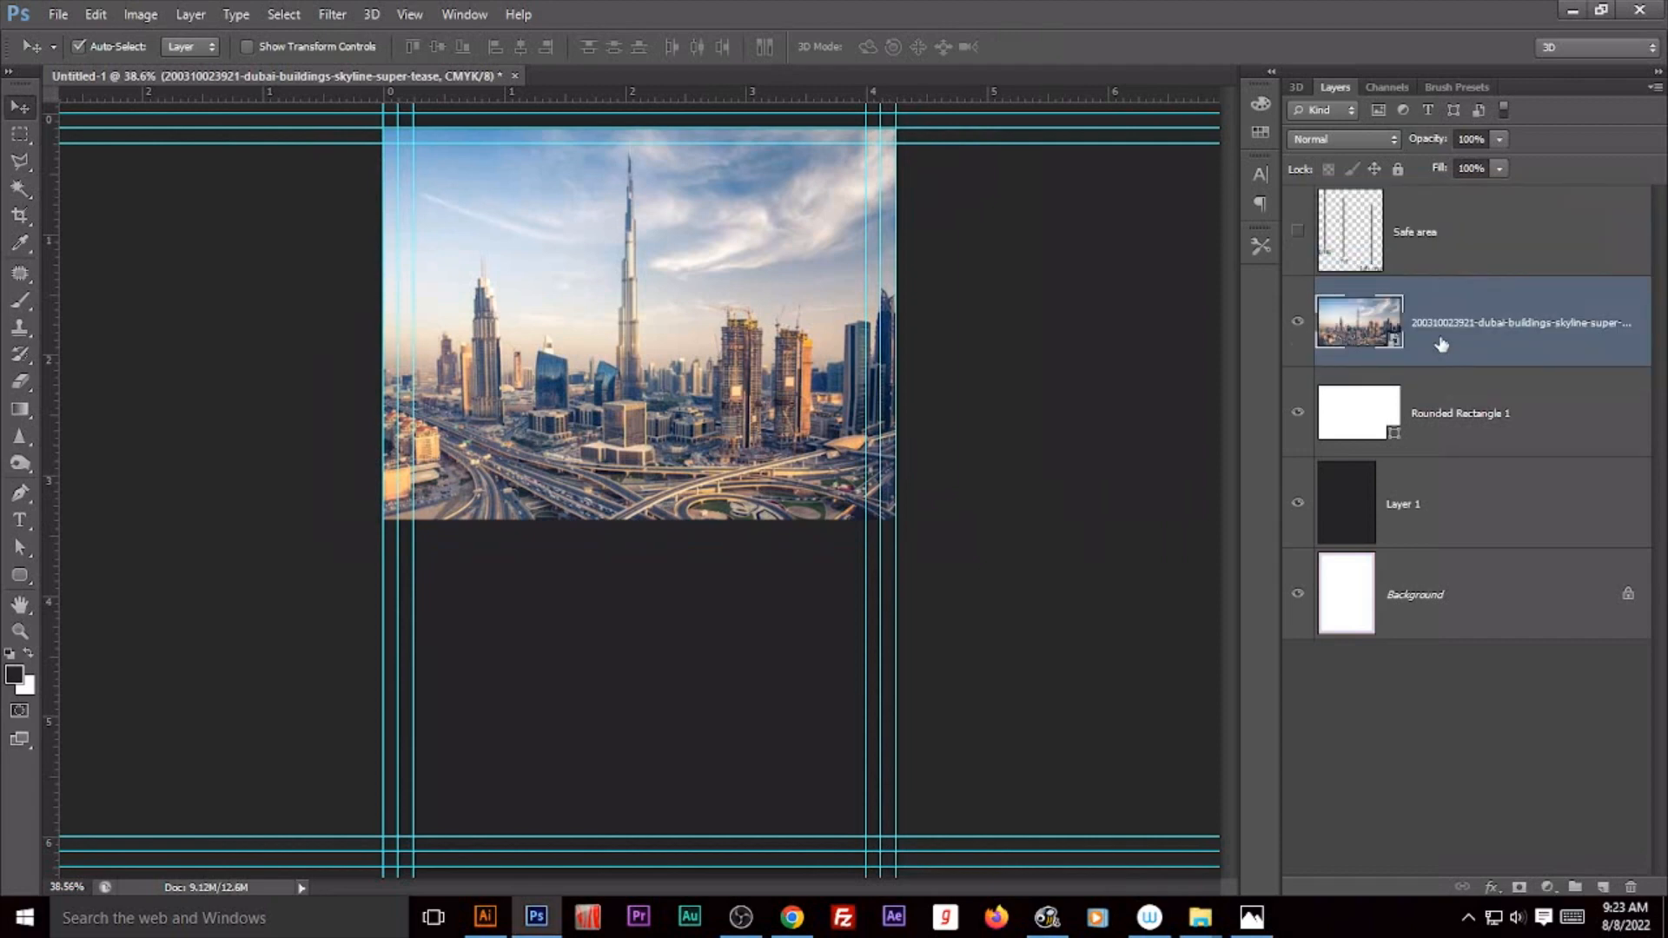
{"action": "right_click", "coordinate": [1446, 338]}
{"action": "left_click", "coordinate": [1334, 410]}
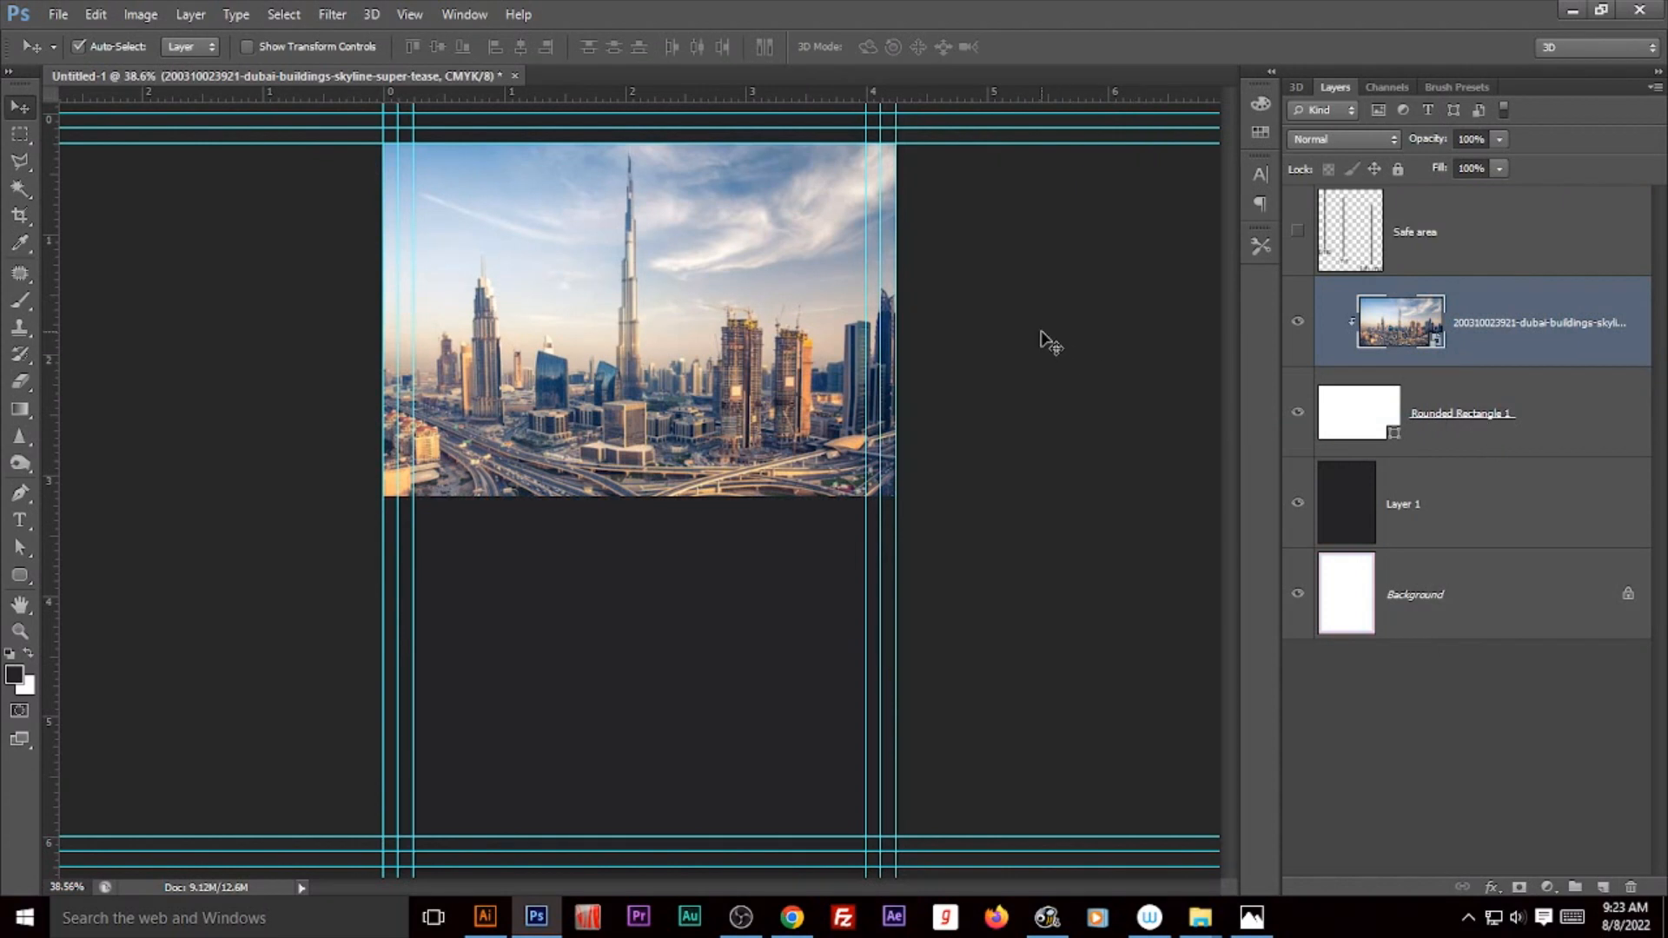
{"action": "key", "text": "ctrl+semicolon"}
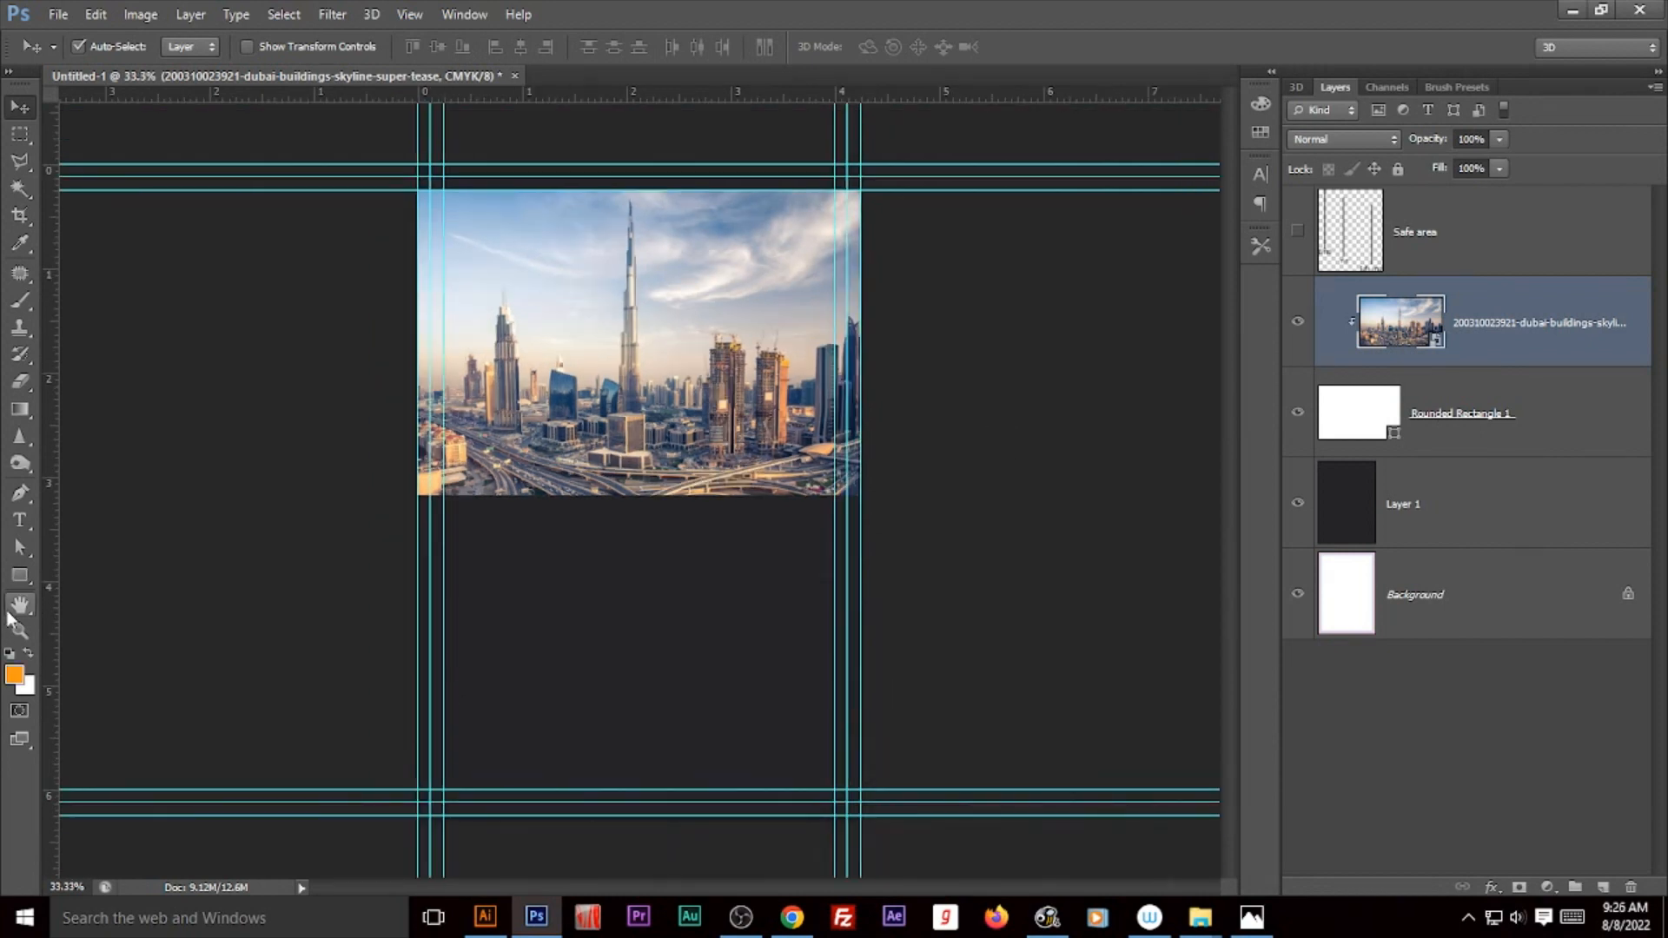
Step: Draw a white rectangular strip about 1275 by 48 px along the lower edge of the skyline photo, spanning the page width
{"action": "left_click", "coordinate": [20, 575]}
{"action": "left_click_drag", "start_coordinate": [413, 494], "coordinate": [861, 508]}
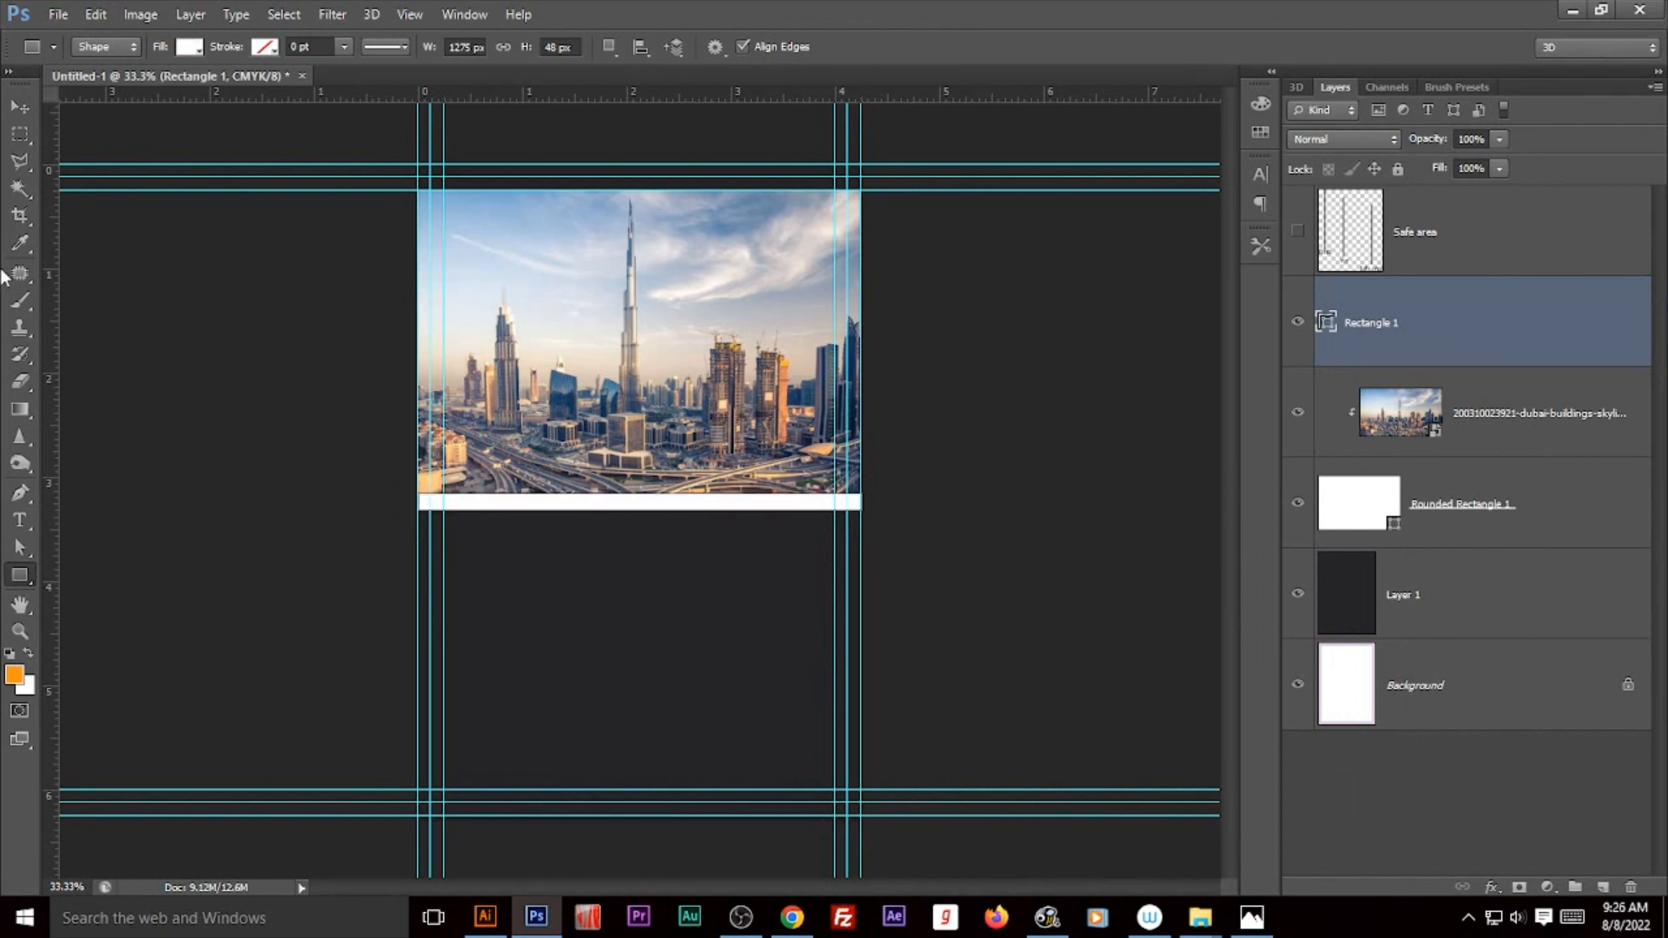
{"action": "left_click", "coordinate": [20, 106]}
{"action": "left_click", "coordinate": [686, 565]}
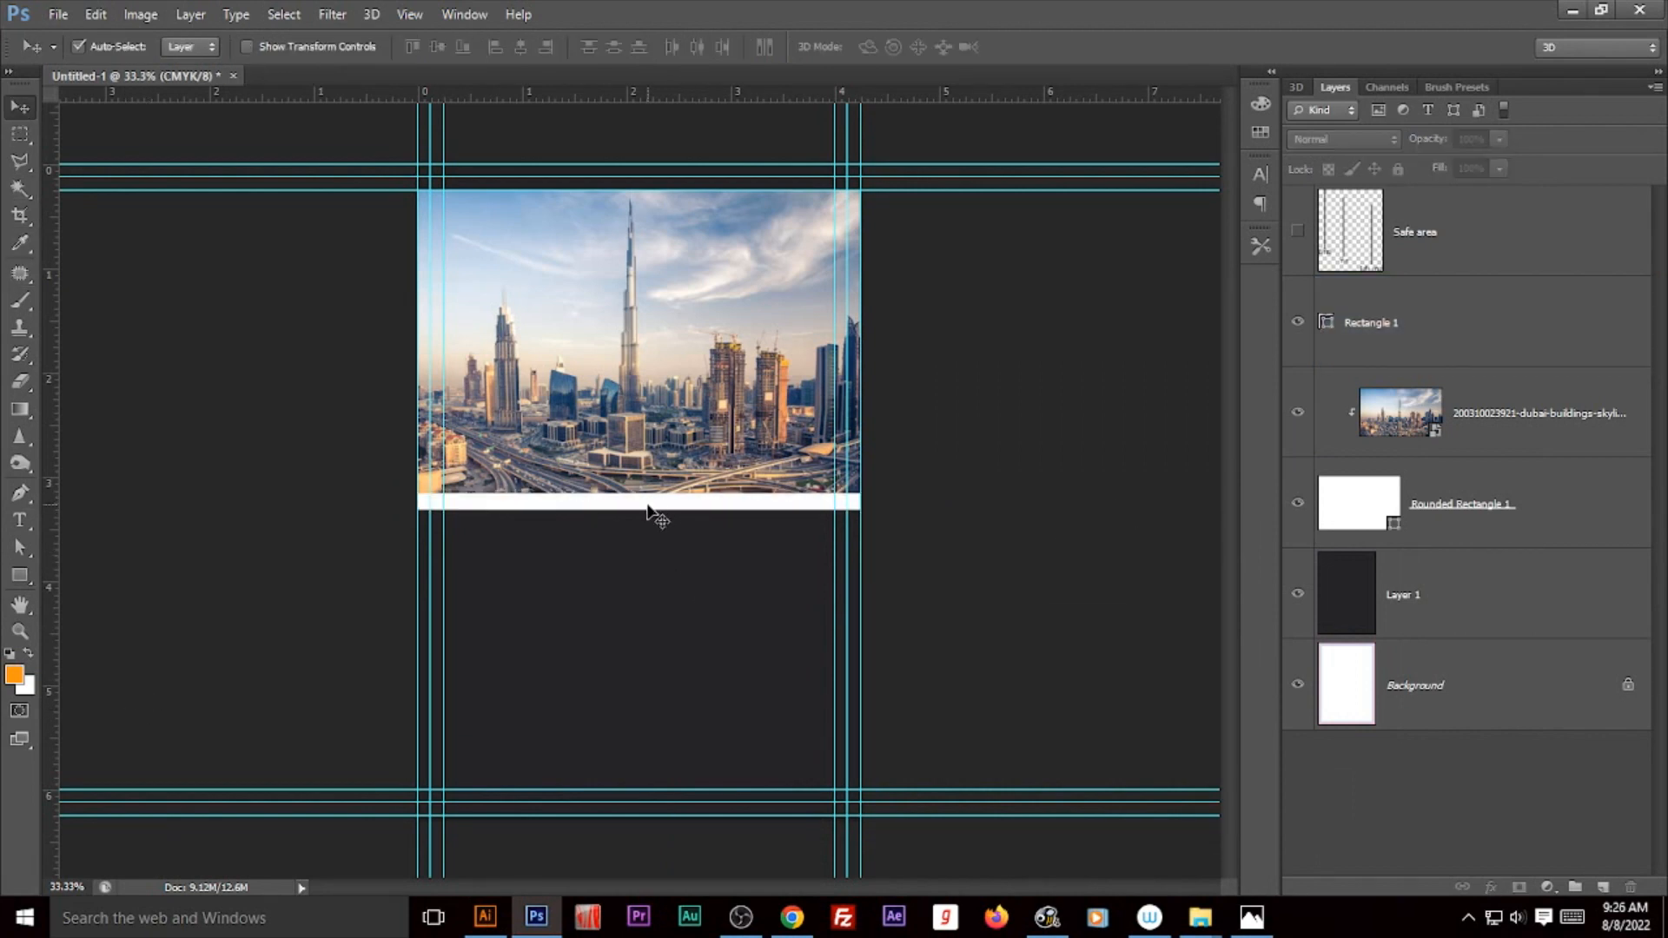
Step: Duplicate the white strip directly beneath it as an orange strip, scaled to about 104.8% width and 104.2% height
{"action": "left_click_drag", "start_coordinate": [647, 509], "coordinate": [640, 527]}
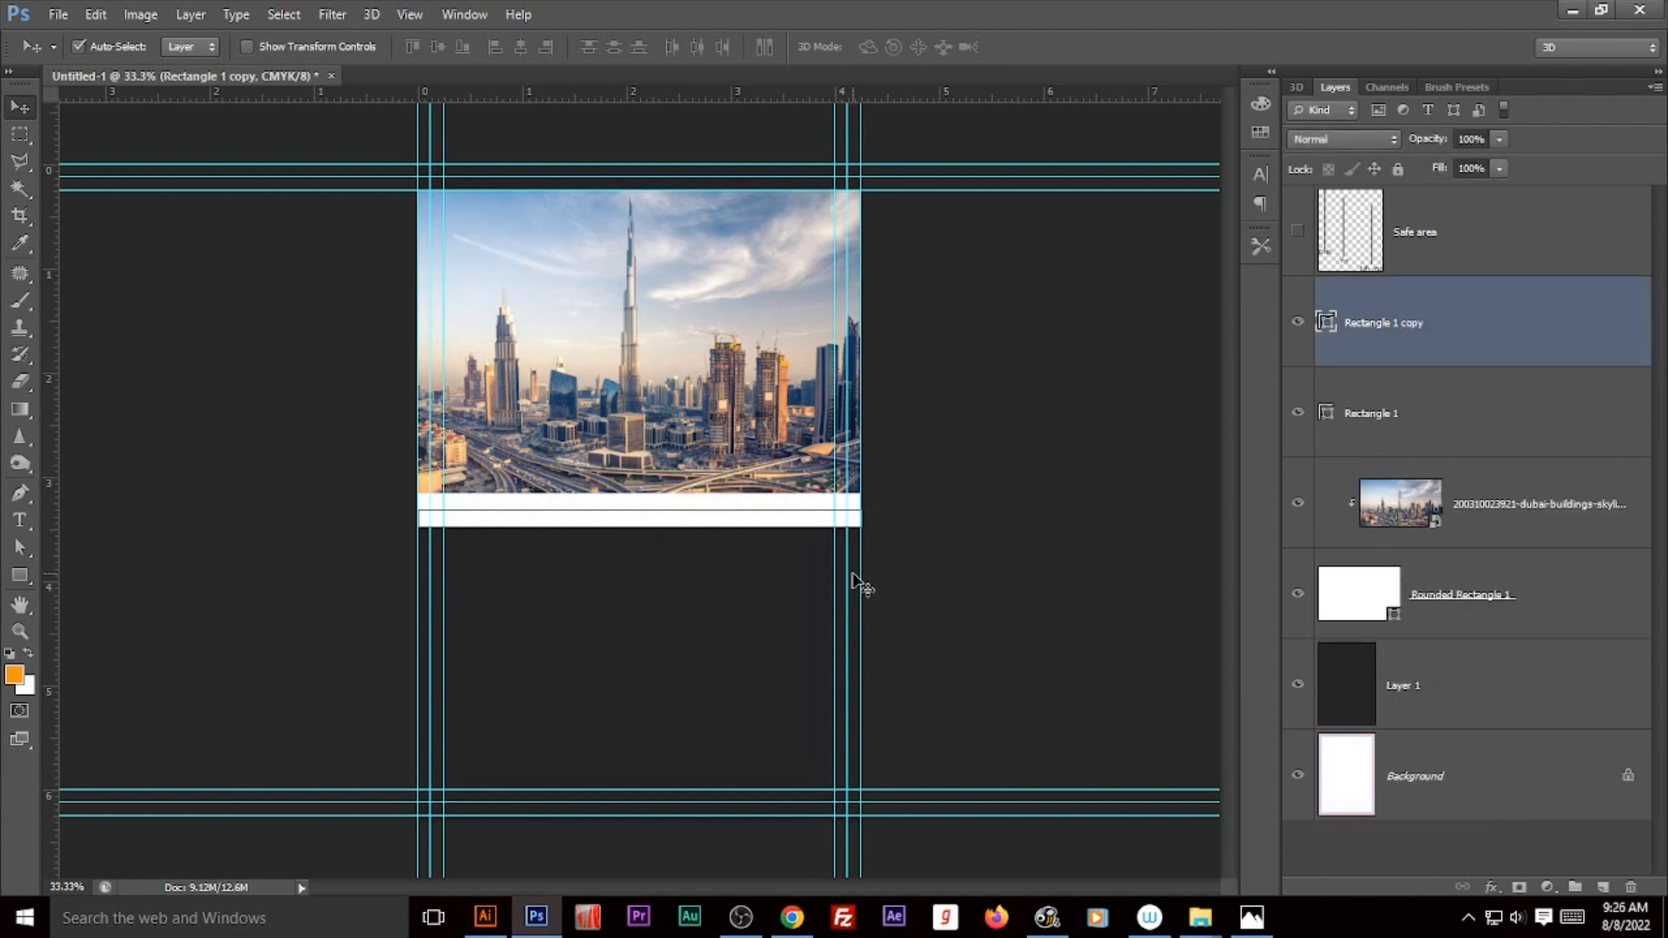
{"action": "key", "text": "alt+BackSpace"}
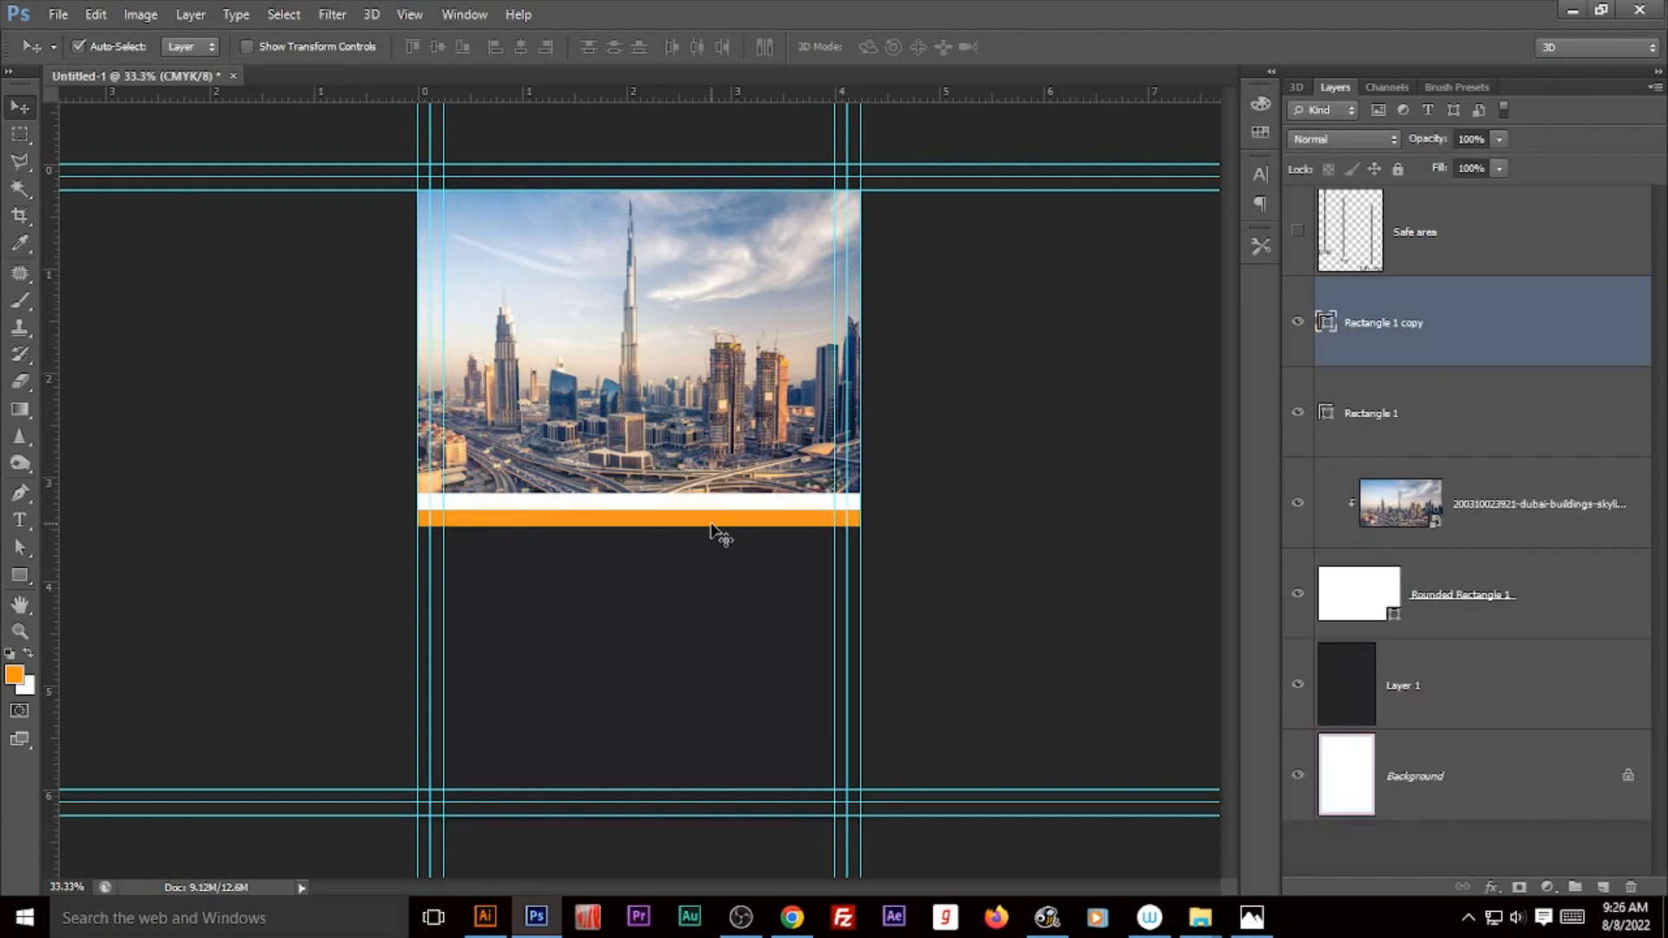
{"action": "key", "text": "ctrl+t"}
{"action": "left_click_drag", "start_coordinate": [865, 524], "coordinate": [873, 527]}
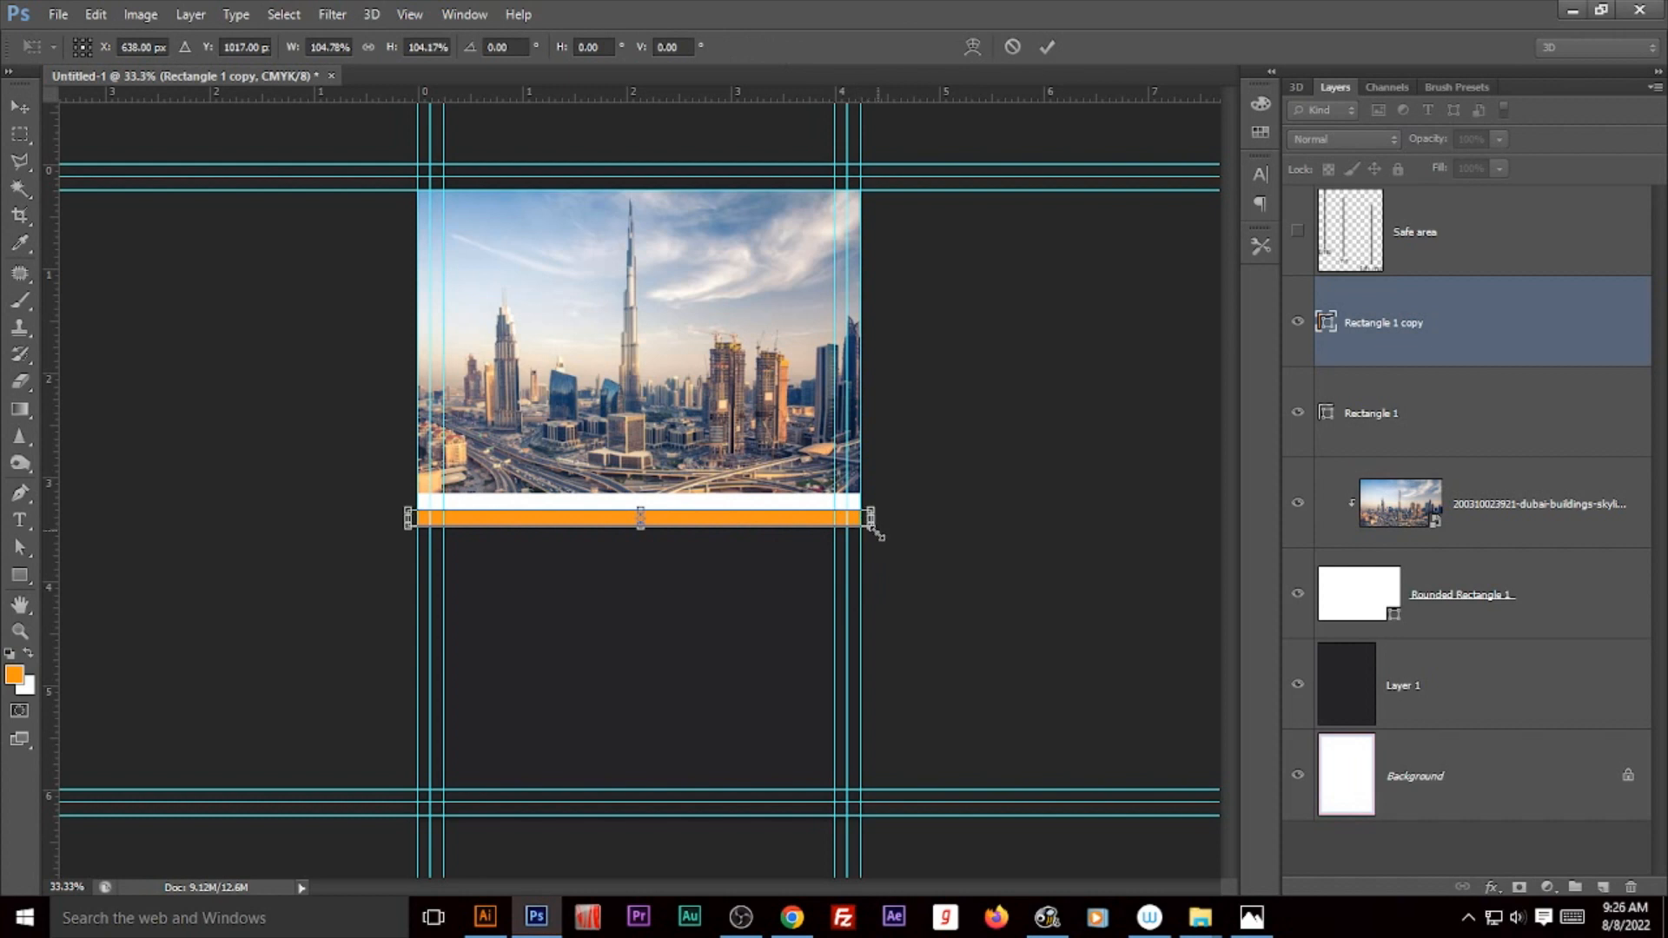
{"action": "key", "text": "Return"}
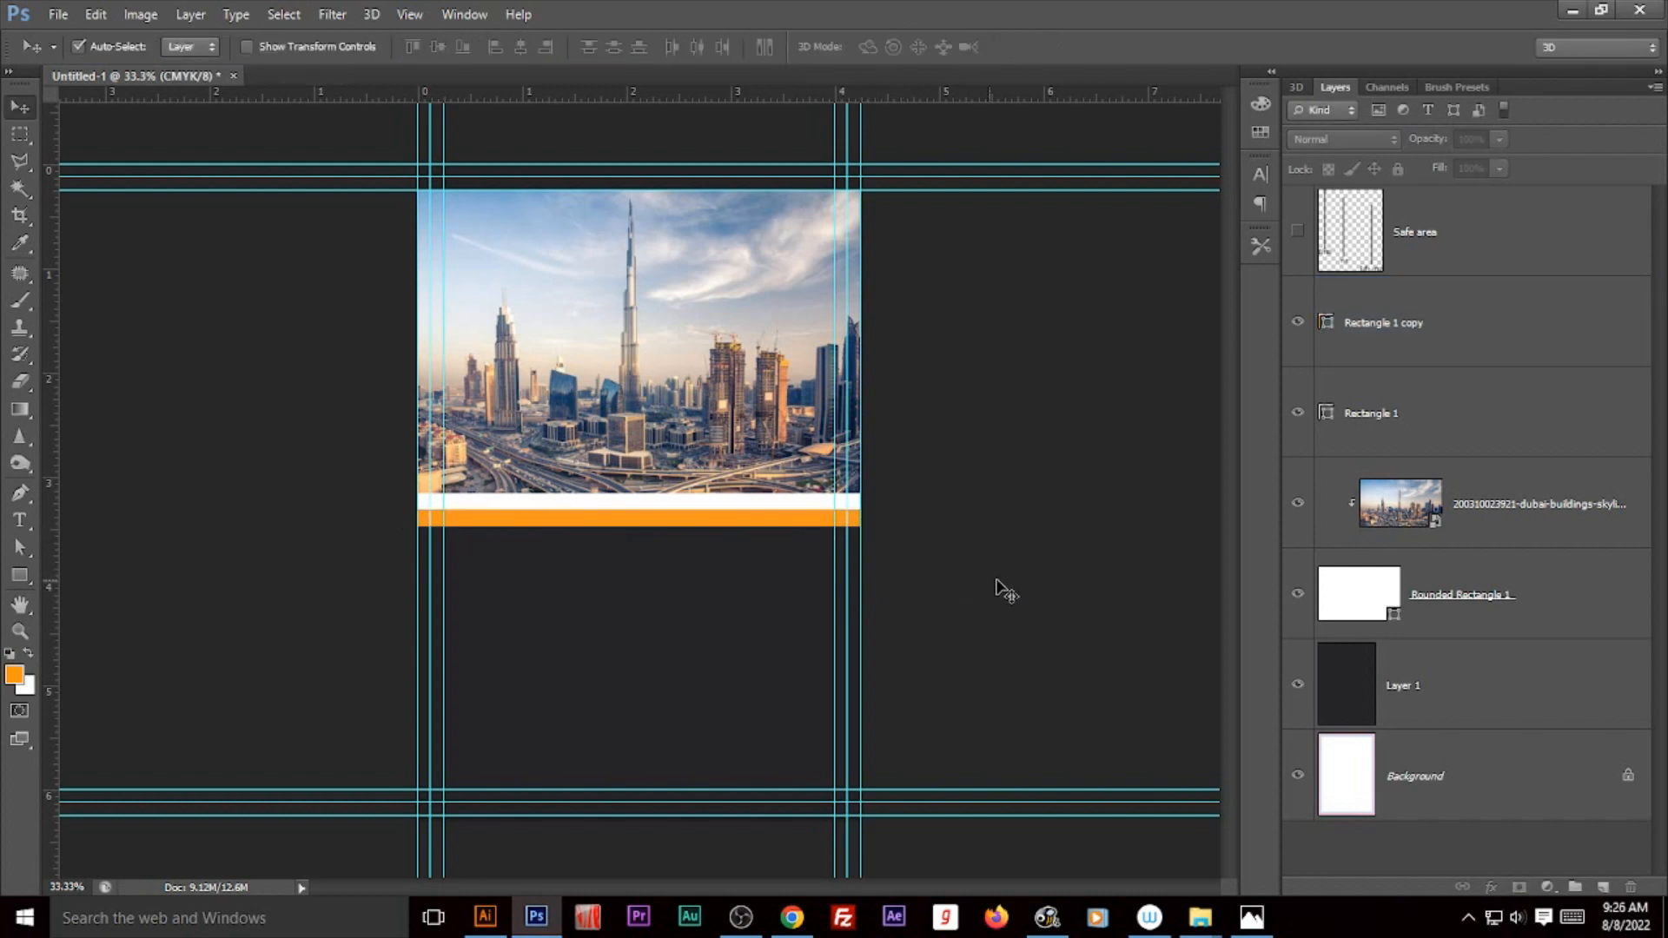
{"action": "left_click", "coordinate": [990, 589]}
Step: Draw a dark rectangle about 558 by 306 px in the page's upper-left corner, overlapping the skyline photo
{"action": "left_click", "coordinate": [19, 575]}
{"action": "left_click_drag", "start_coordinate": [413, 163], "coordinate": [607, 255]}
{"action": "left_click_drag", "start_coordinate": [612, 263], "coordinate": [615, 271]}
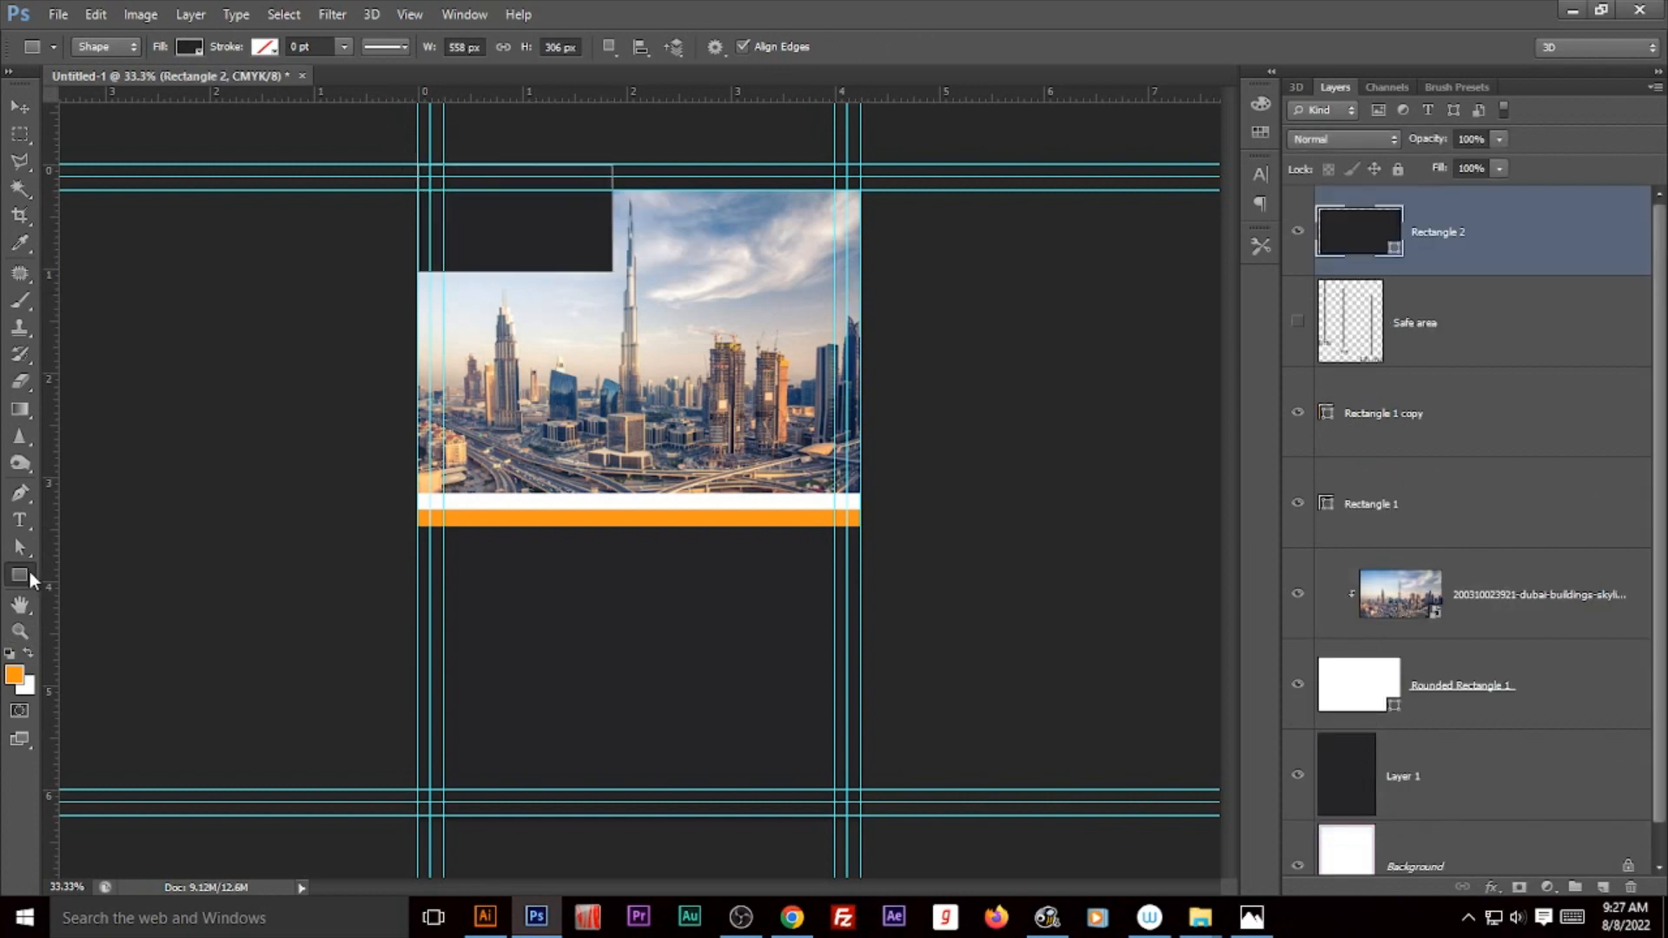
Step: Curve the dark rectangle's lower-right corner by adding an anchor point on its bottom edge and deleting the corner anchor
{"action": "left_click", "coordinate": [24, 501]}
{"action": "left_click", "coordinate": [122, 529]}
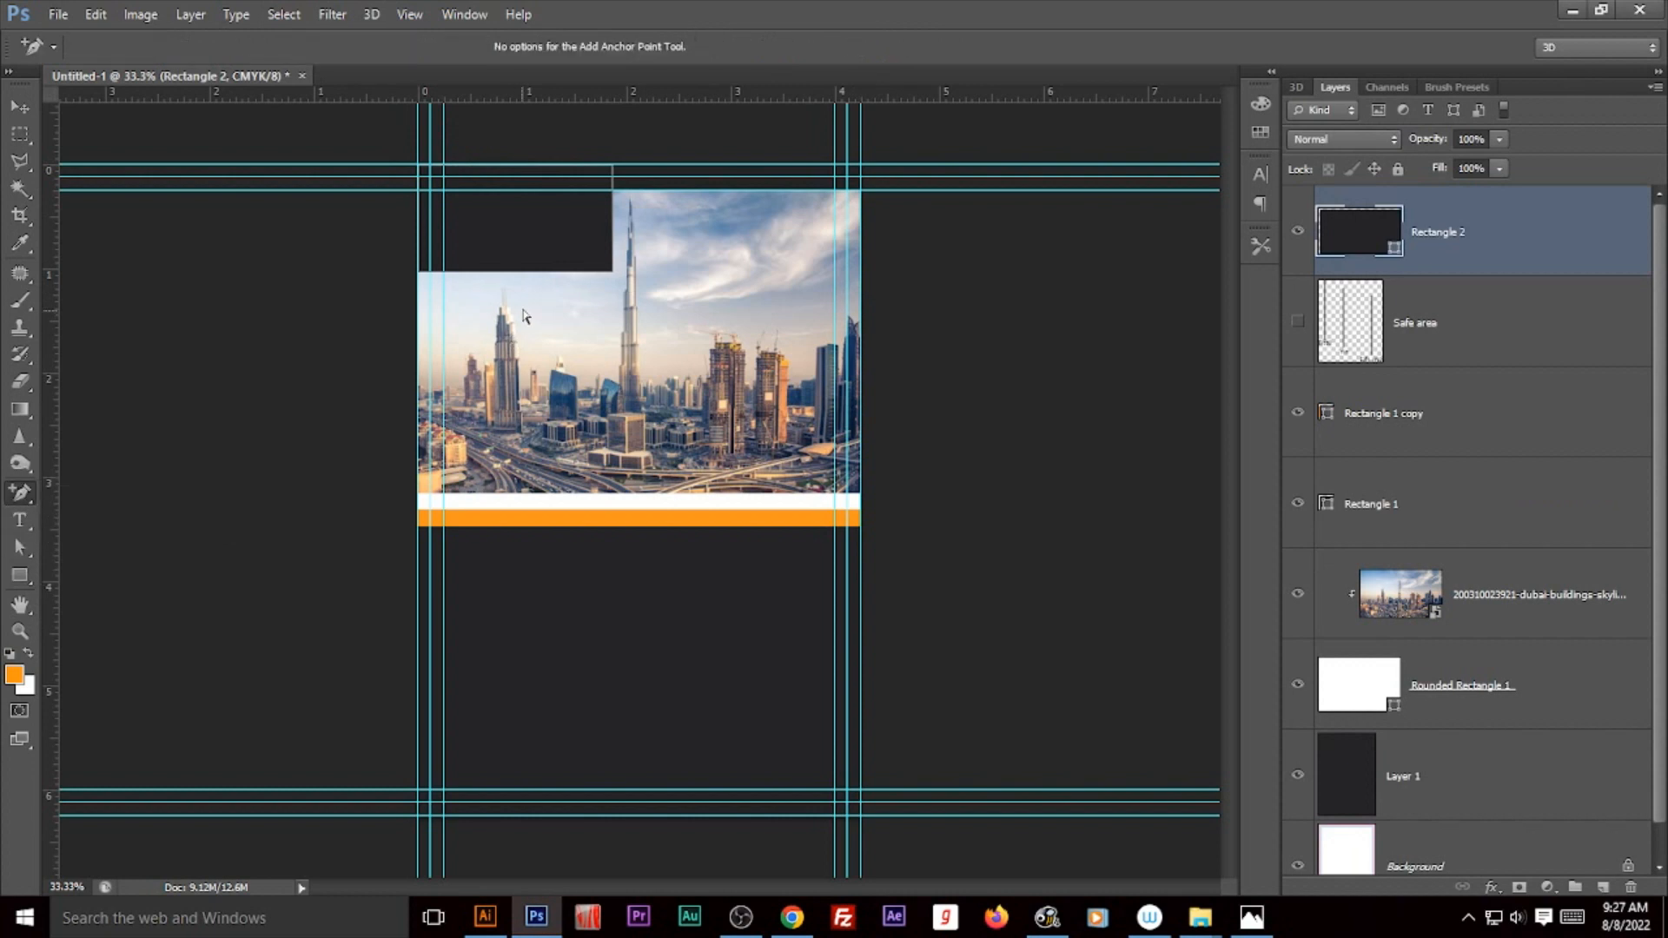
{"action": "left_click", "coordinate": [546, 271]}
{"action": "left_click", "coordinate": [25, 500]}
{"action": "left_click", "coordinate": [88, 557]}
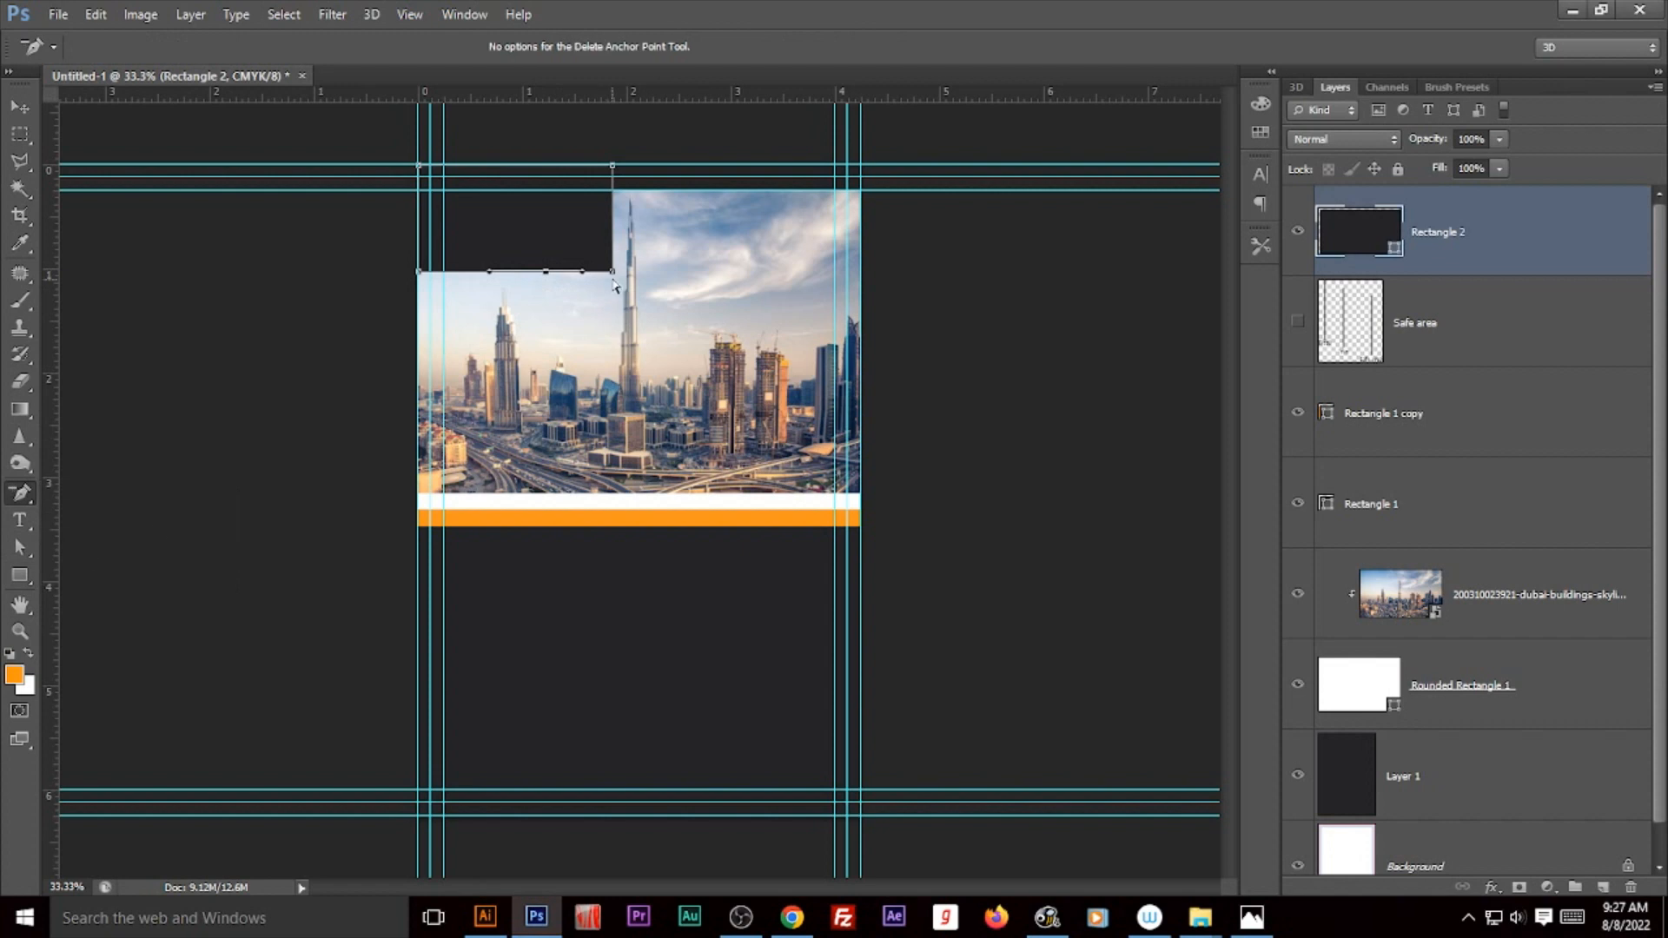
{"action": "left_click", "coordinate": [613, 271]}
{"action": "left_click", "coordinate": [19, 106]}
{"action": "left_click", "coordinate": [194, 312]}
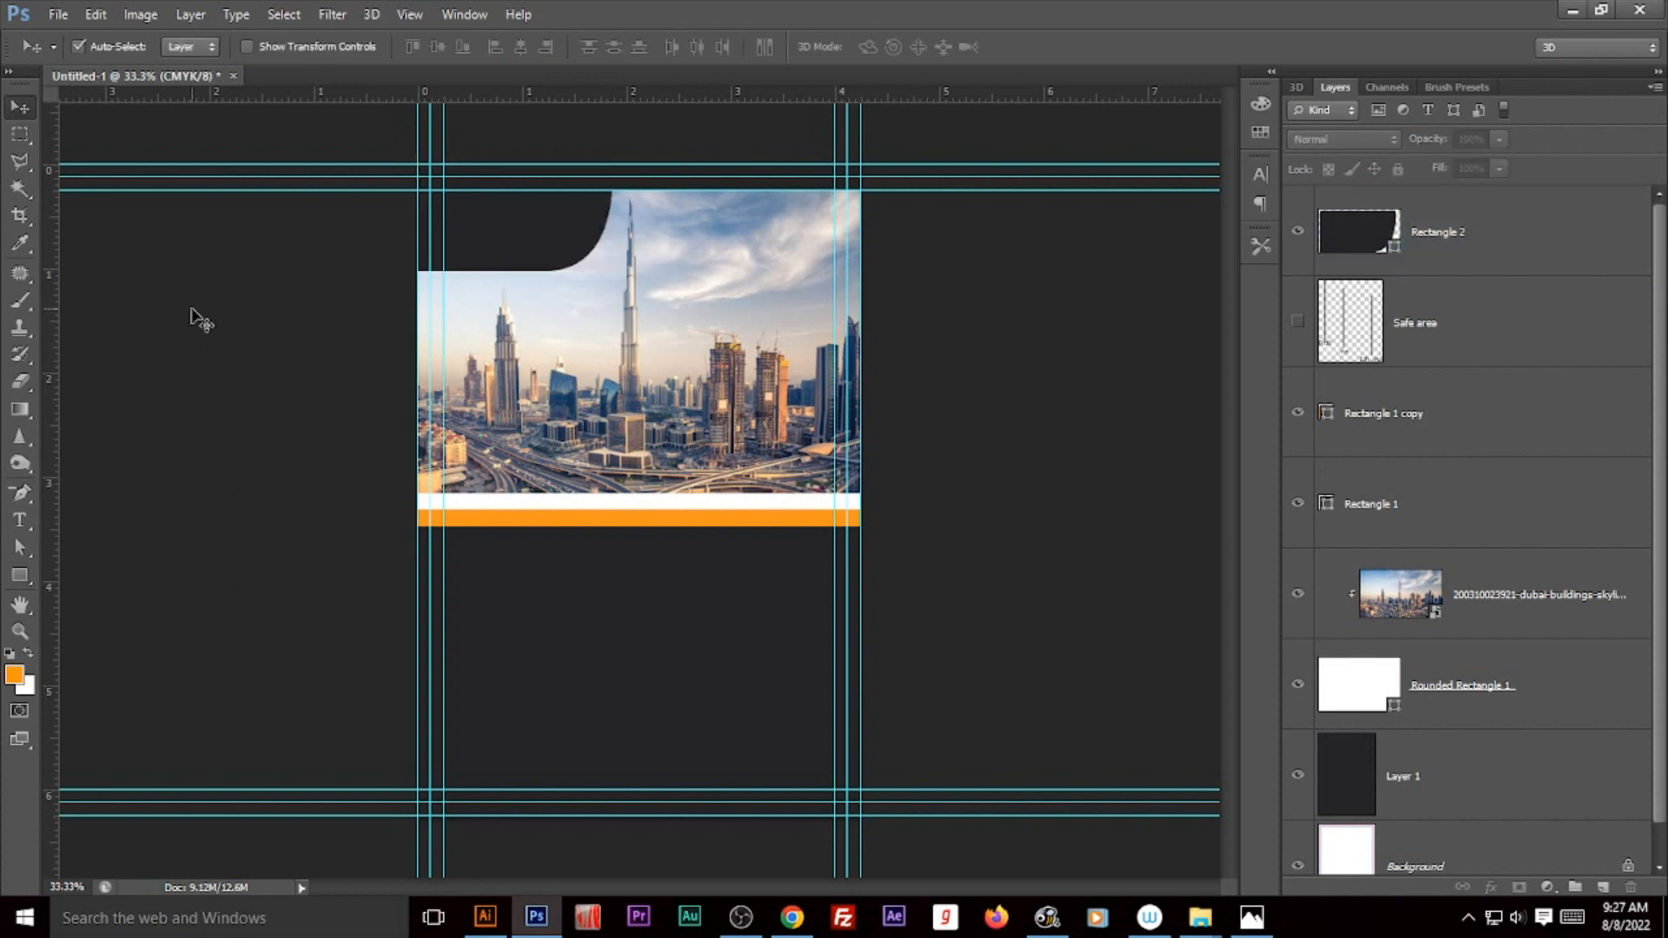
Step: Add orange, centered 12 pt Simpleness text "Business Logo" on two lines over the skyline photo
{"action": "left_click", "coordinate": [551, 249]}
{"action": "left_click", "coordinate": [333, 328]}
{"action": "left_click", "coordinate": [528, 254]}
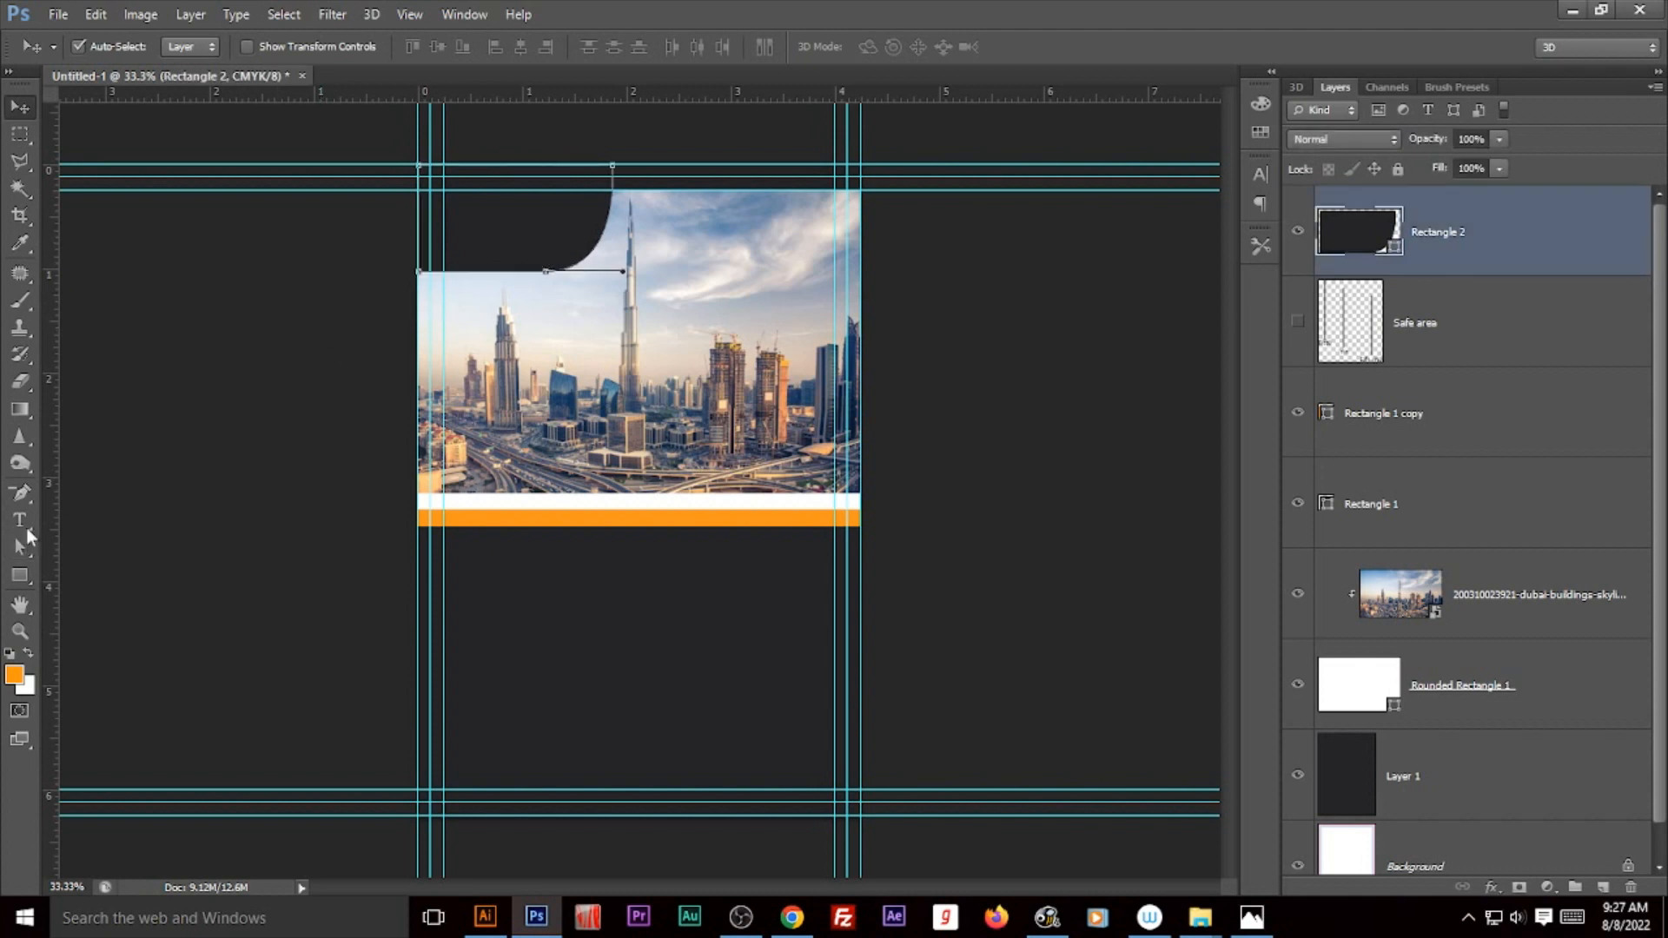
{"action": "left_click", "coordinate": [20, 521]}
{"action": "left_click", "coordinate": [592, 365]}
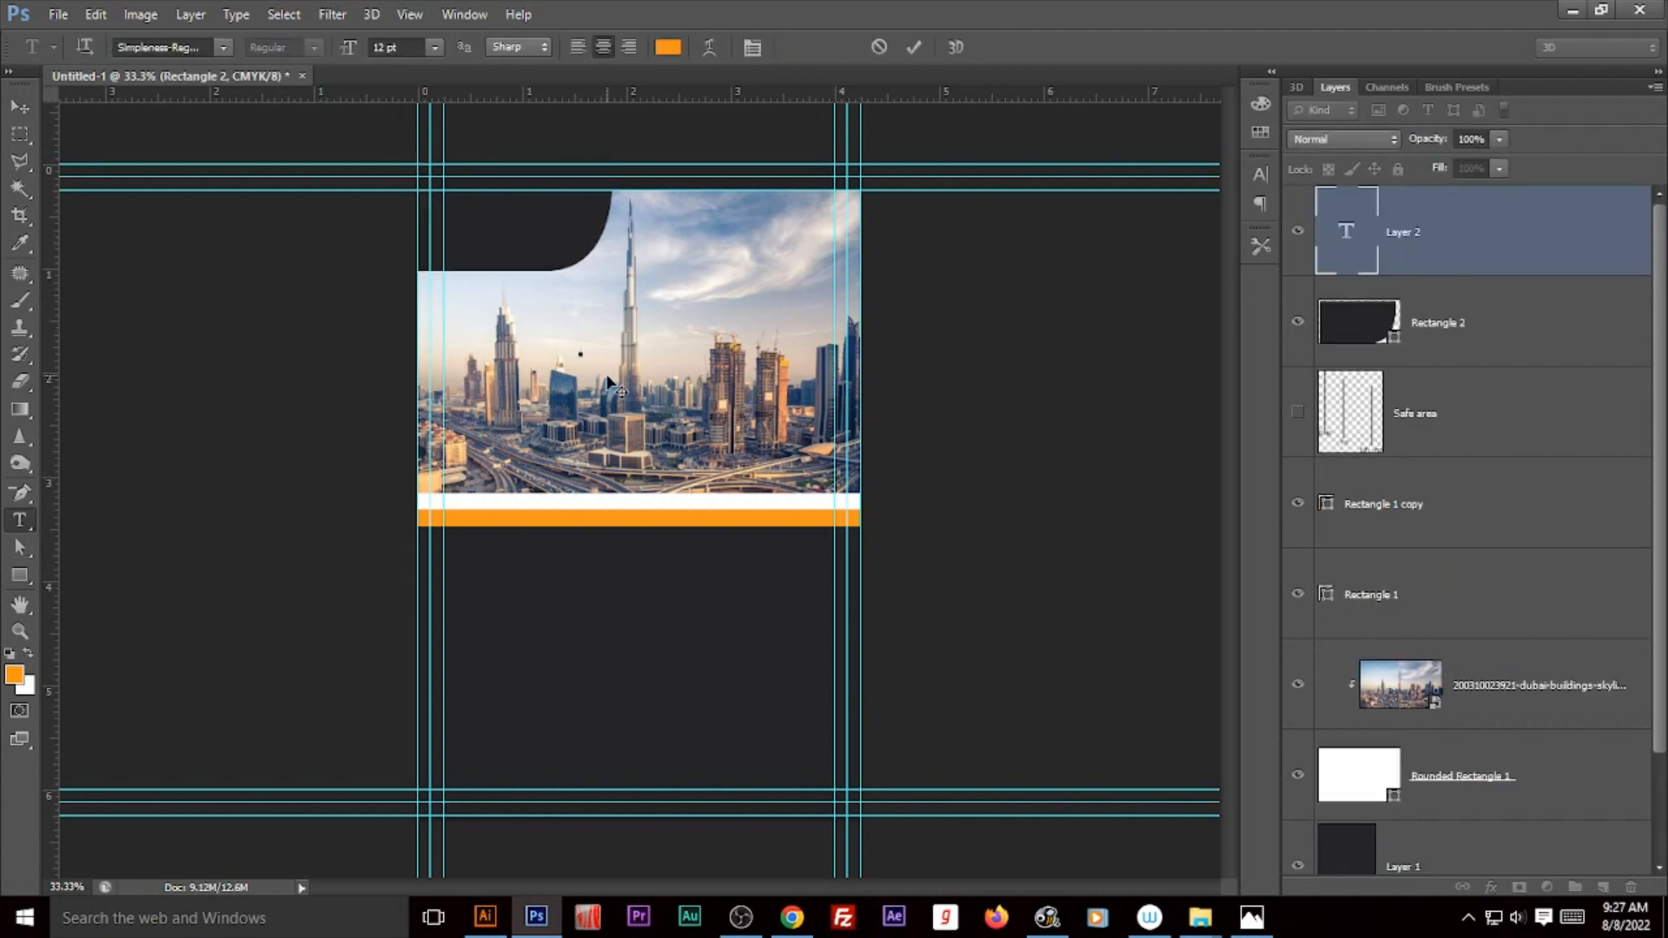
{"action": "type", "text": "BUSINESS"}
{"action": "left_click", "coordinate": [26, 106]}
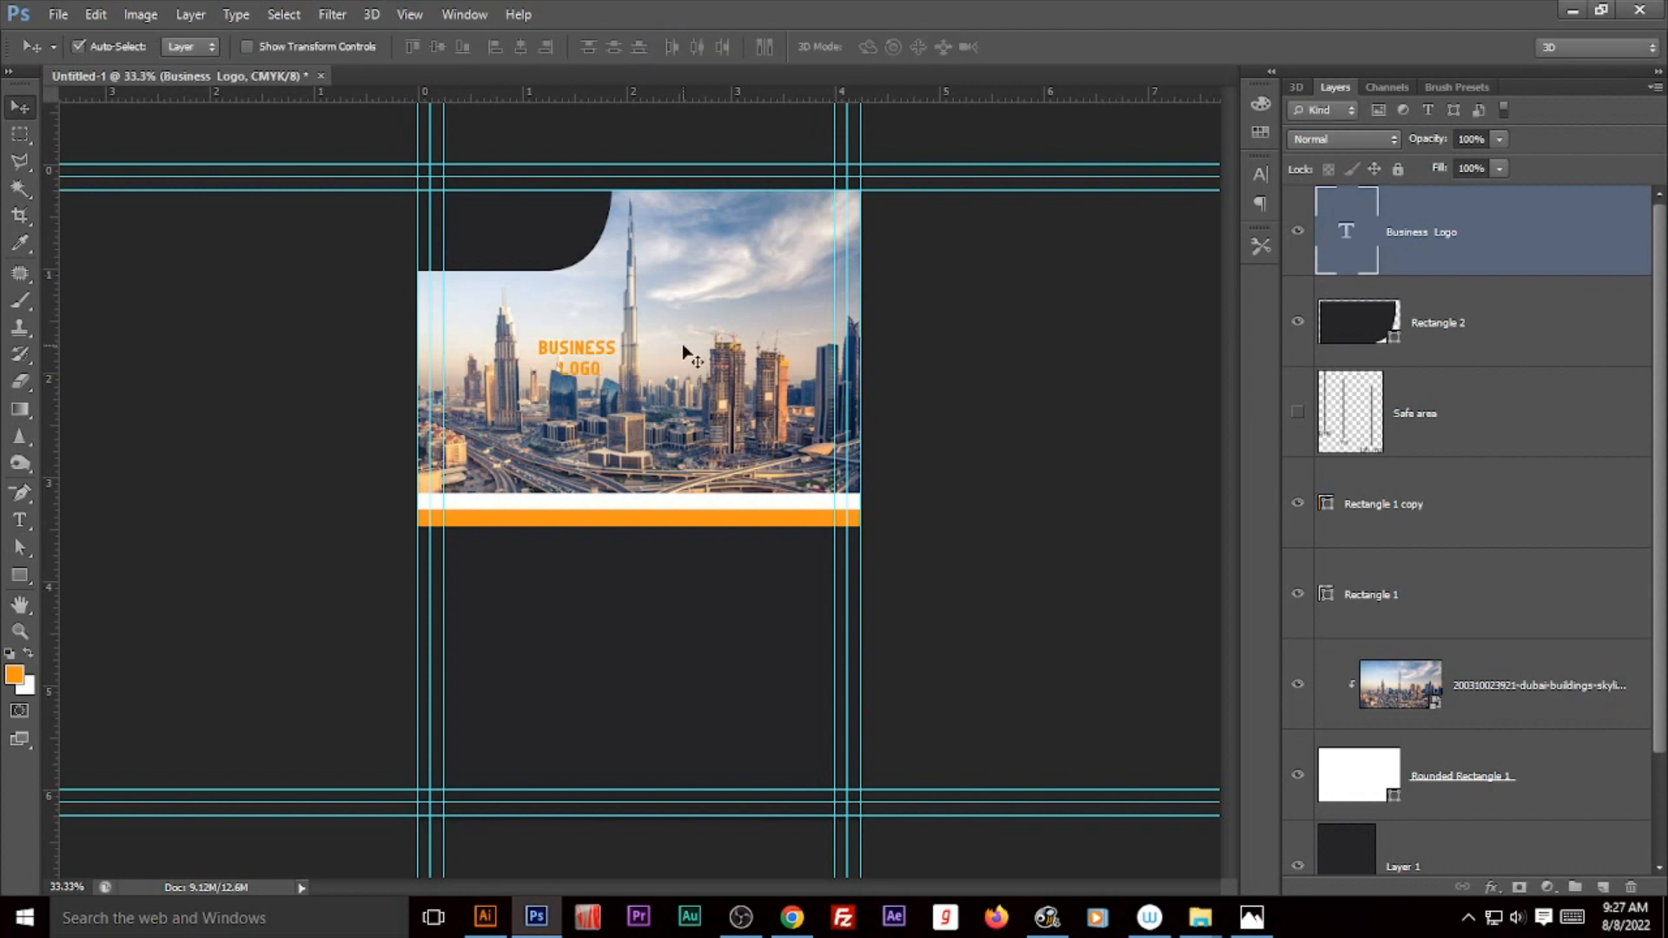
Step: Move the Business Logo text onto the dark corner shape and set its size to 14 pt
{"action": "left_click_drag", "start_coordinate": [575, 356], "coordinate": [505, 230]}
{"action": "key", "text": "shift+Up"}
{"action": "key", "text": "shift+Up"}
{"action": "key", "text": "shift+Up"}
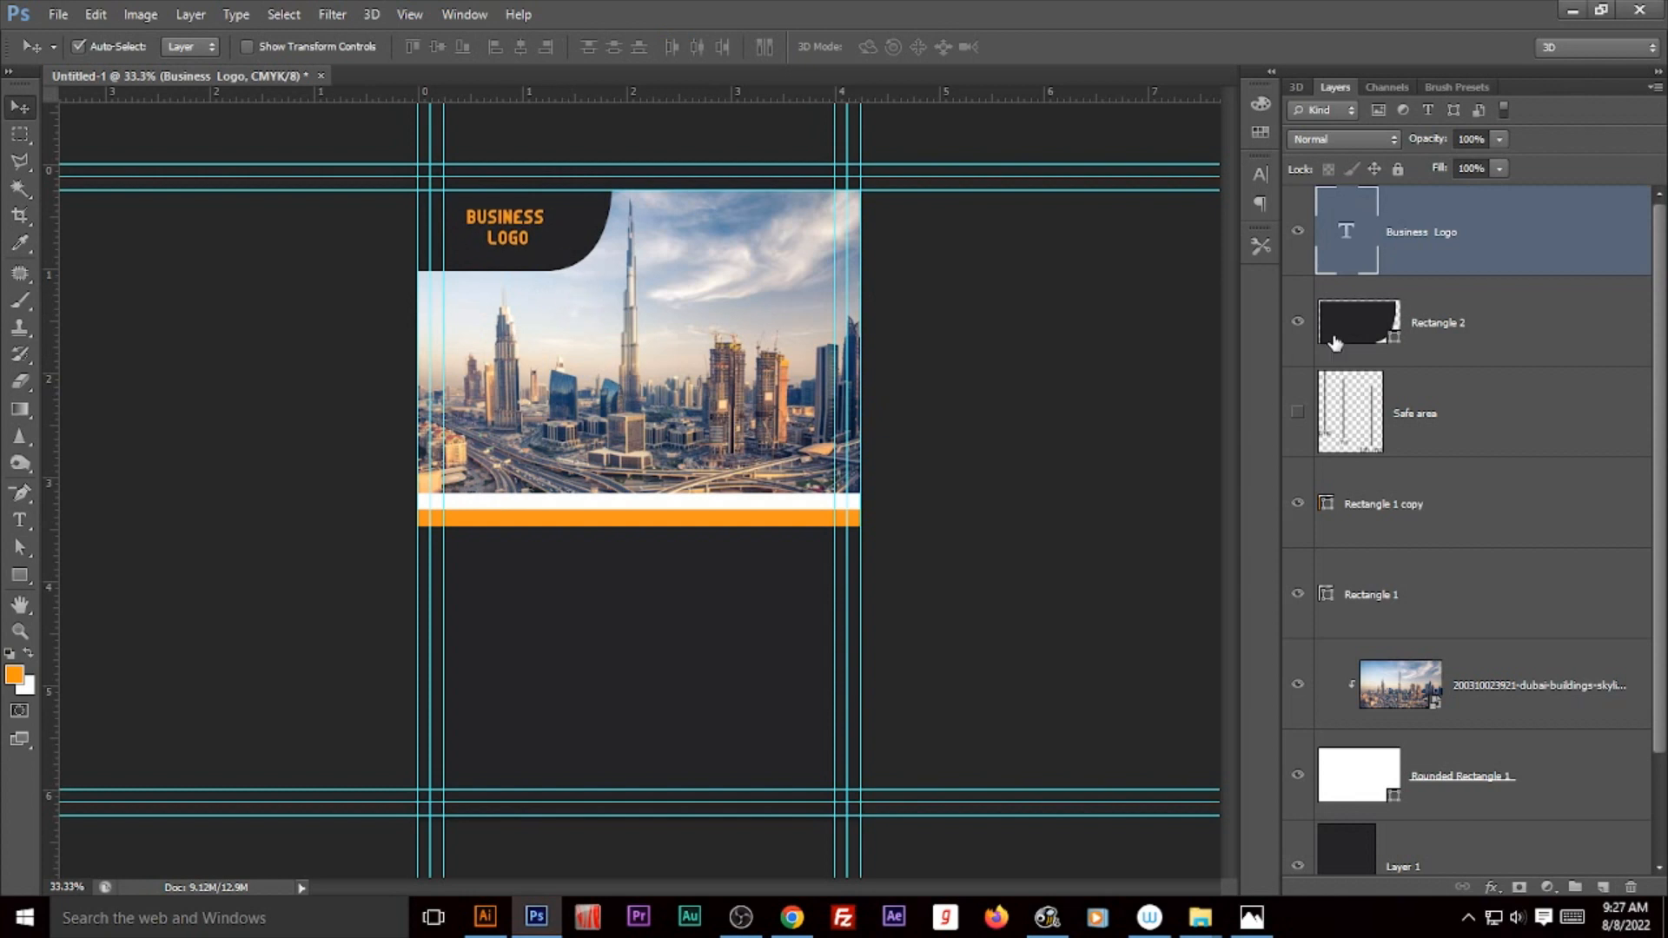
{"action": "double_click", "coordinate": [1346, 231]}
{"action": "left_click", "coordinate": [435, 47]}
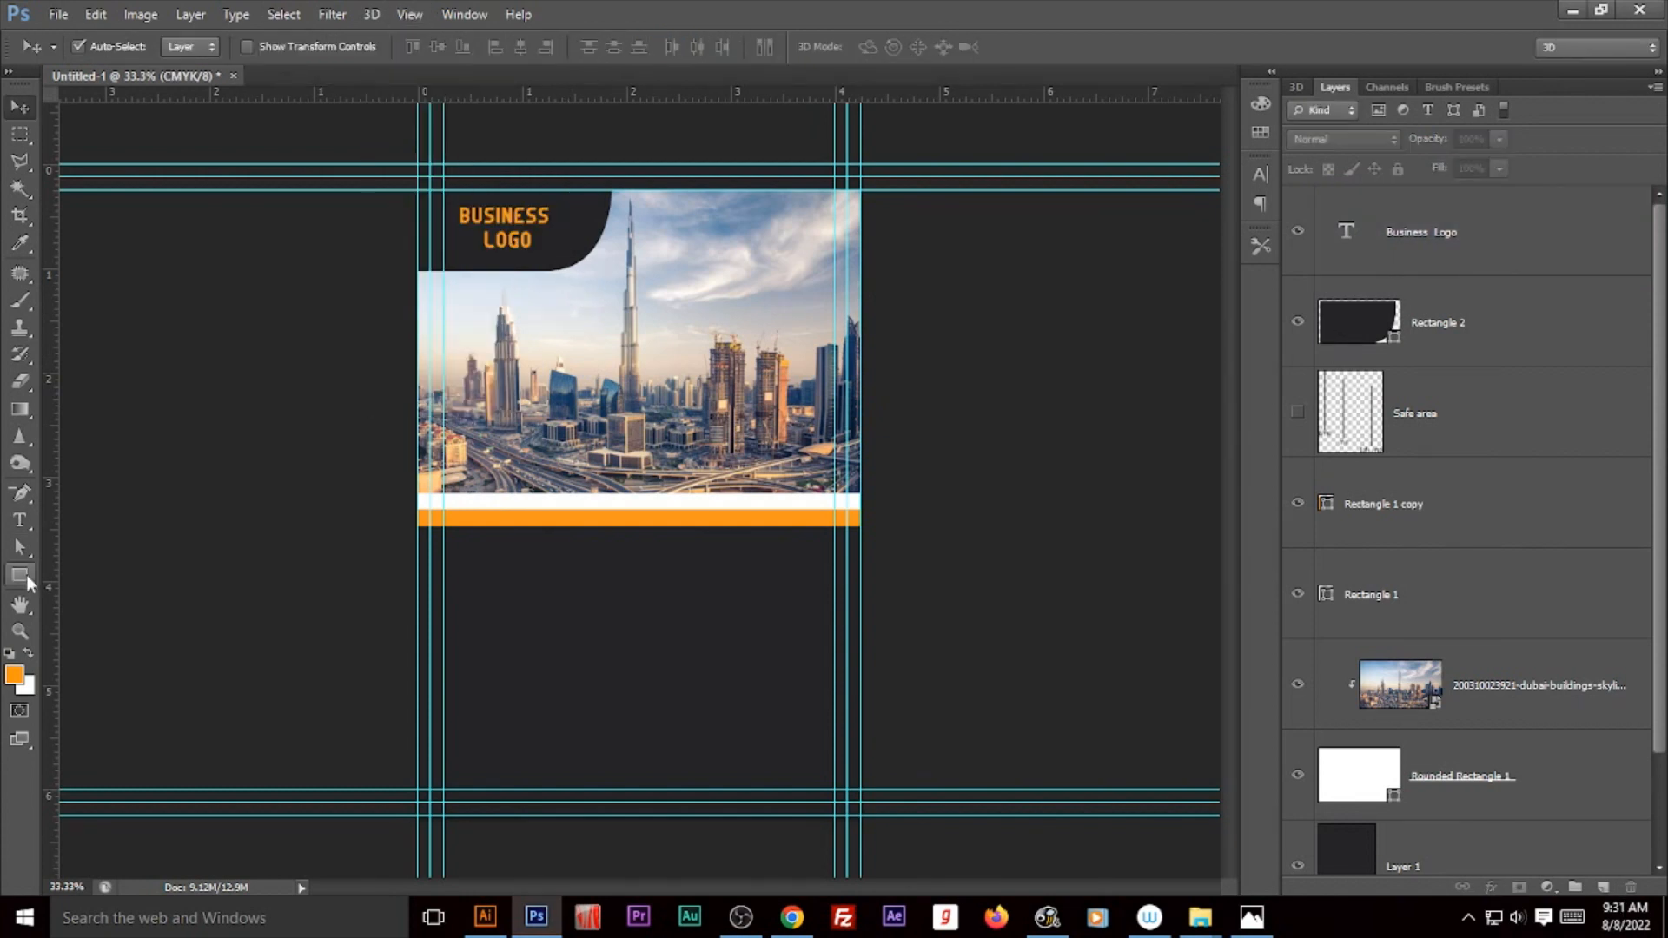
Step: Draw a dark rectangle about 1092 by 582 px at the photo's lower right and delete its upper-left anchor point to form a triangle
{"action": "left_click", "coordinate": [24, 576]}
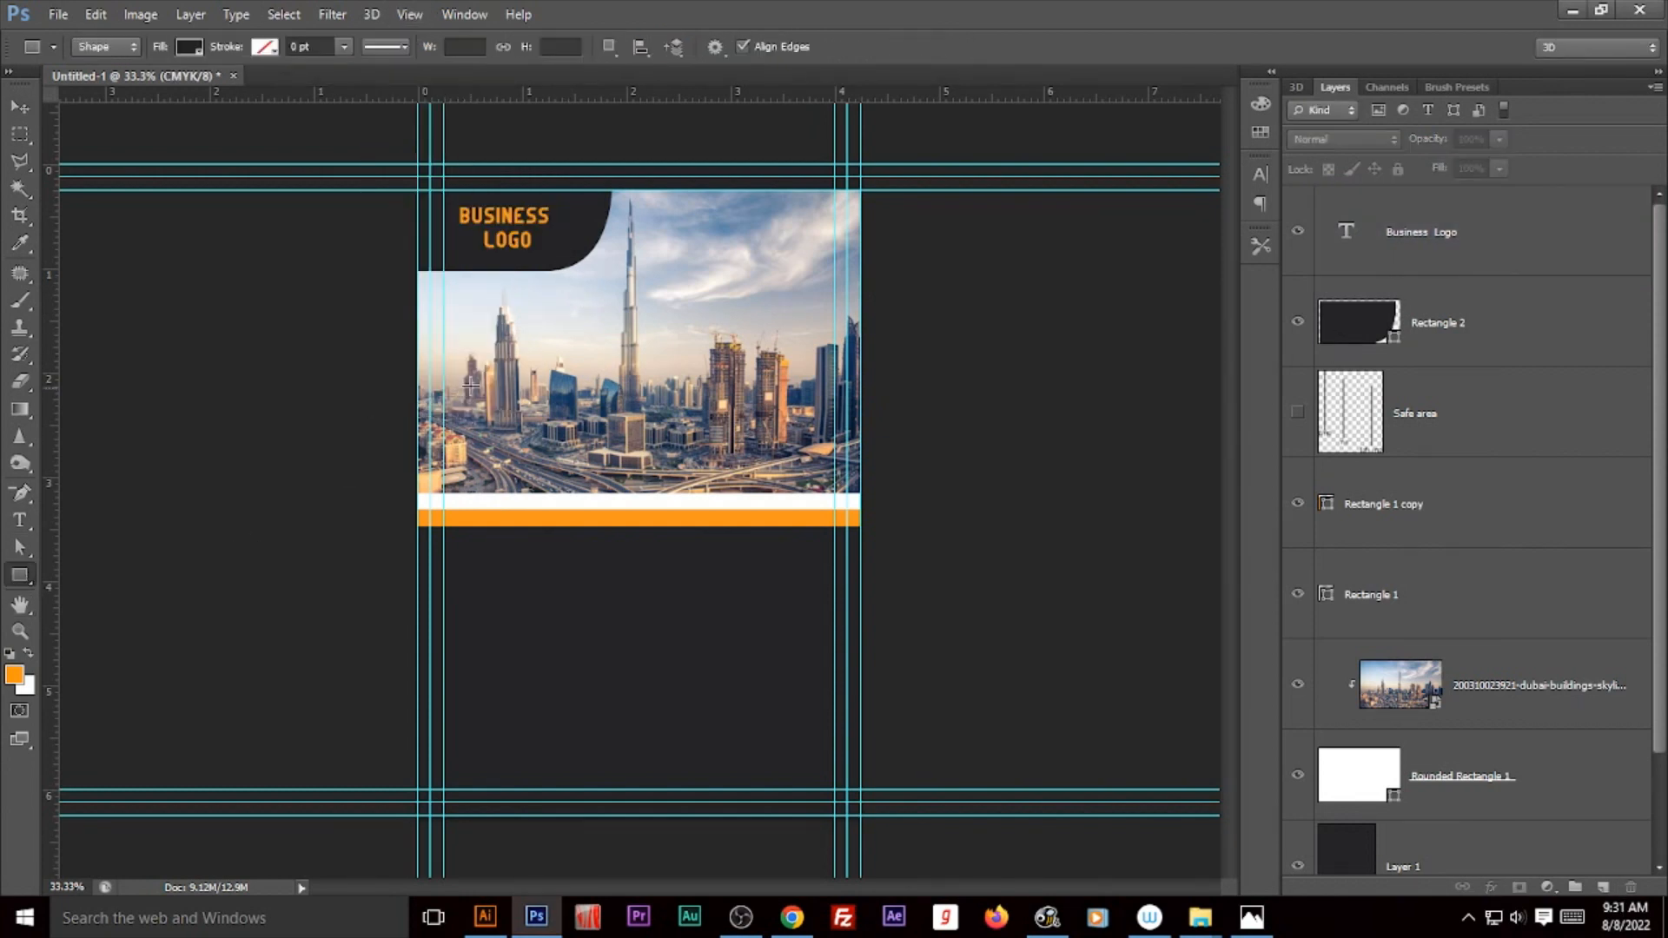
{"action": "mouse_move", "coordinate": [485, 322]}
{"action": "left_mouse_down"}
{"action": "mouse_move", "coordinate": [550, 405]}
{"action": "mouse_move", "coordinate": [836, 461]}
{"action": "mouse_move", "coordinate": [862, 479]}
{"action": "mouse_move", "coordinate": [863, 524]}
{"action": "left_mouse_up"}
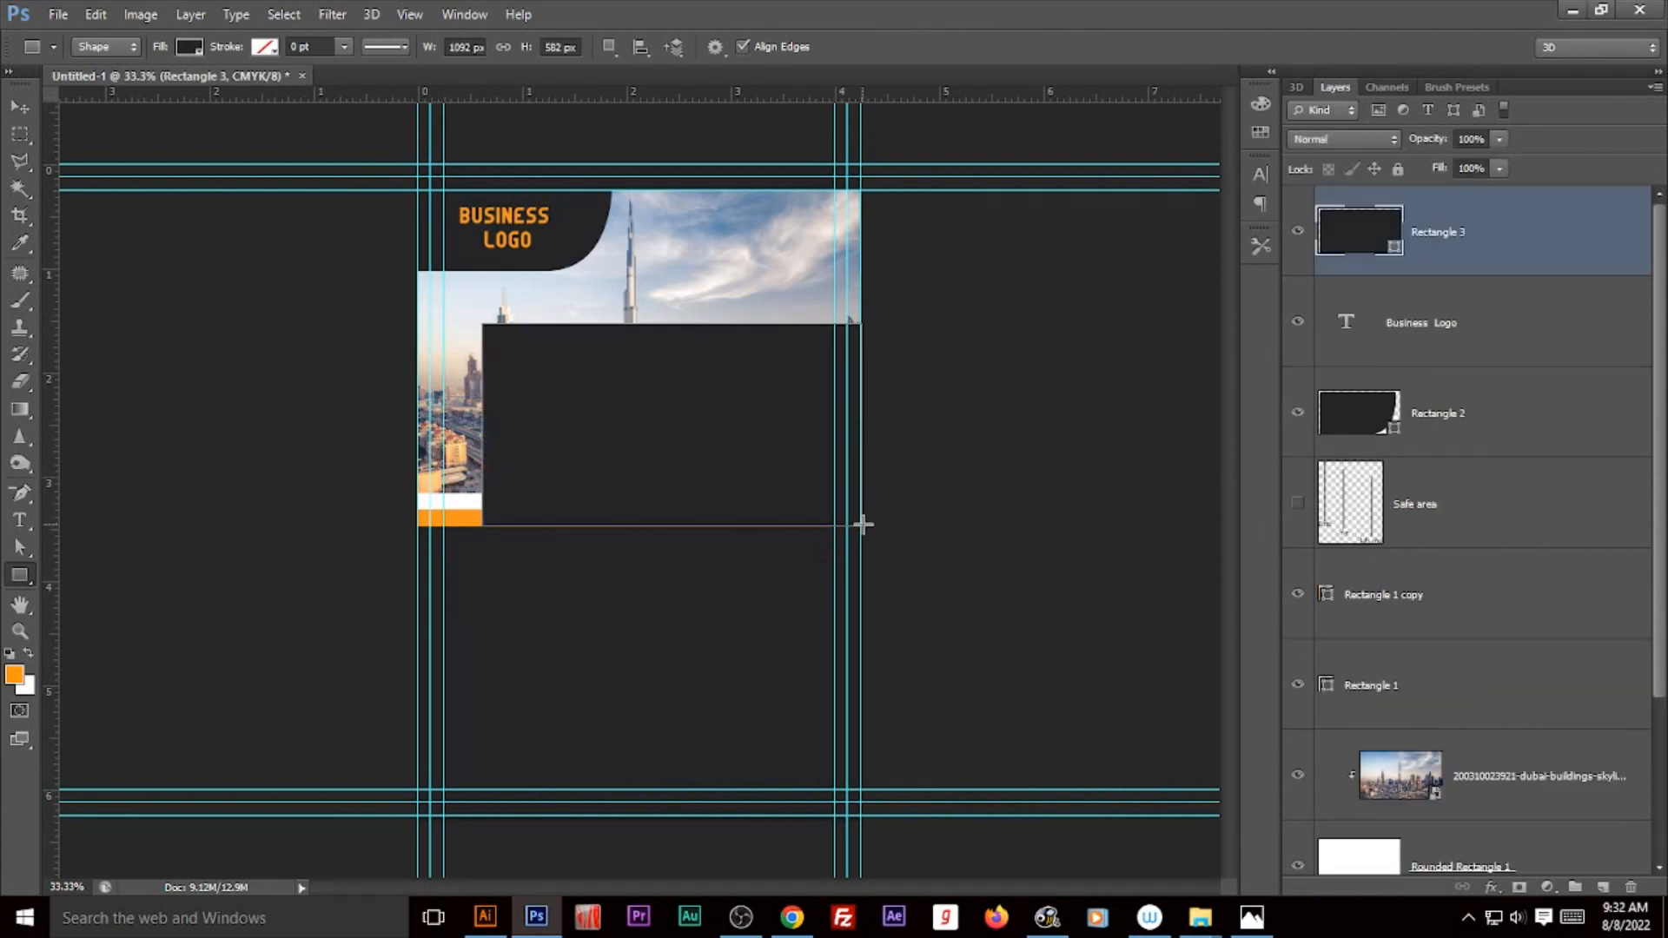
{"action": "left_click", "coordinate": [20, 493]}
{"action": "left_click", "coordinate": [483, 326]}
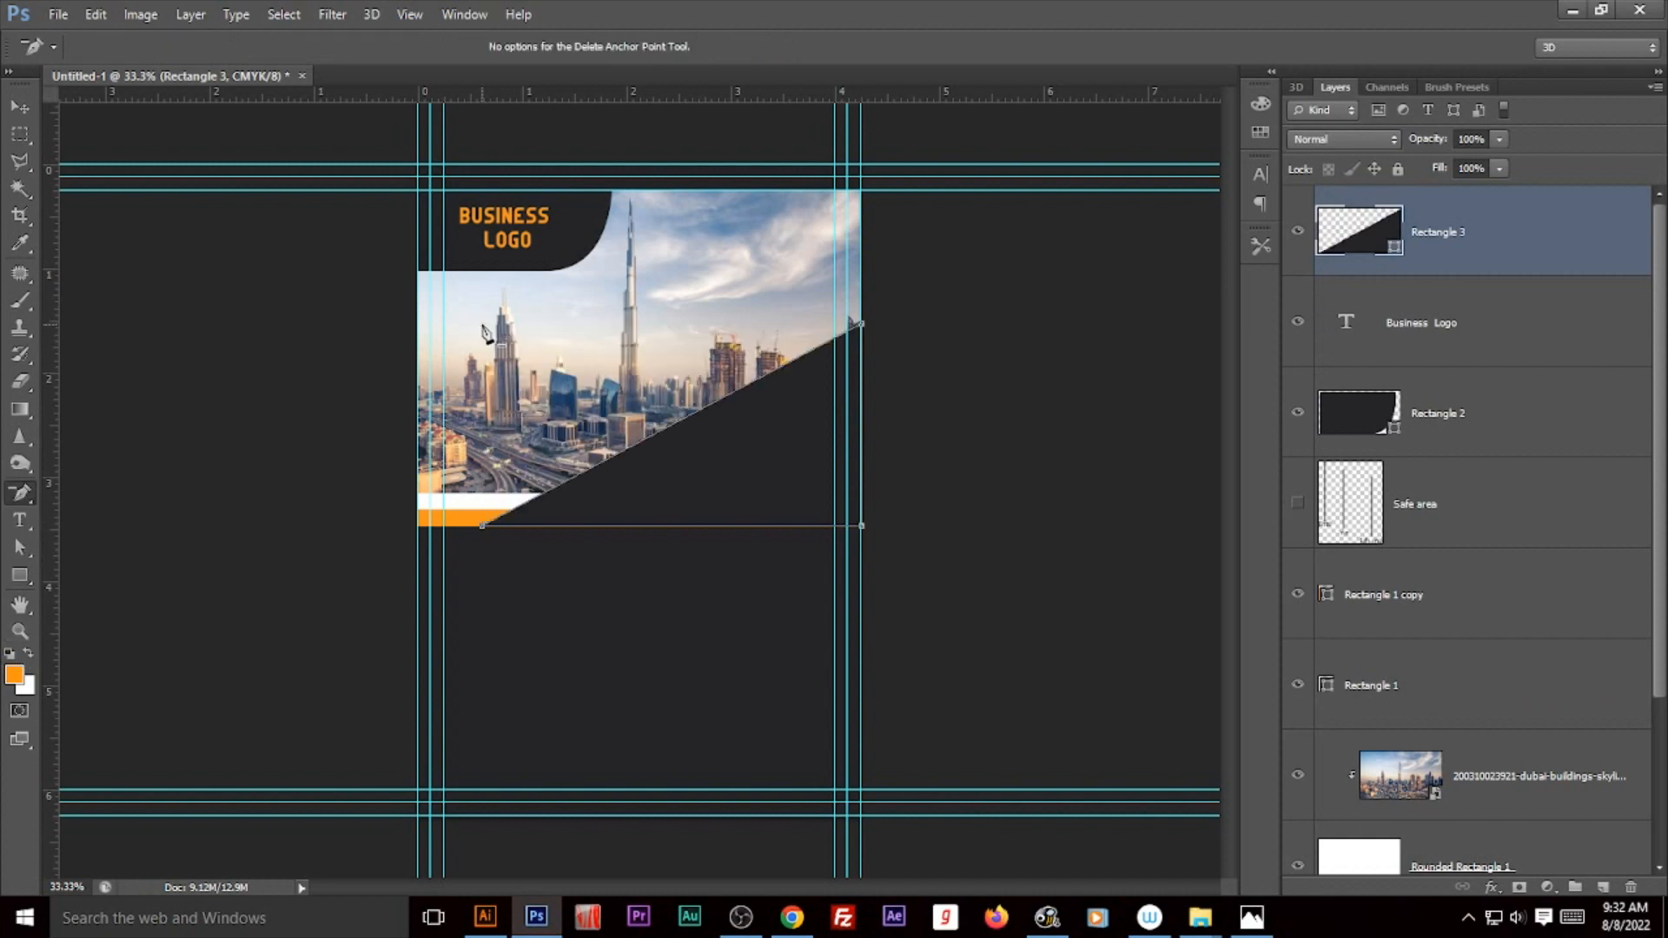
{"action": "left_click", "coordinate": [19, 106]}
{"action": "left_click", "coordinate": [1008, 395]}
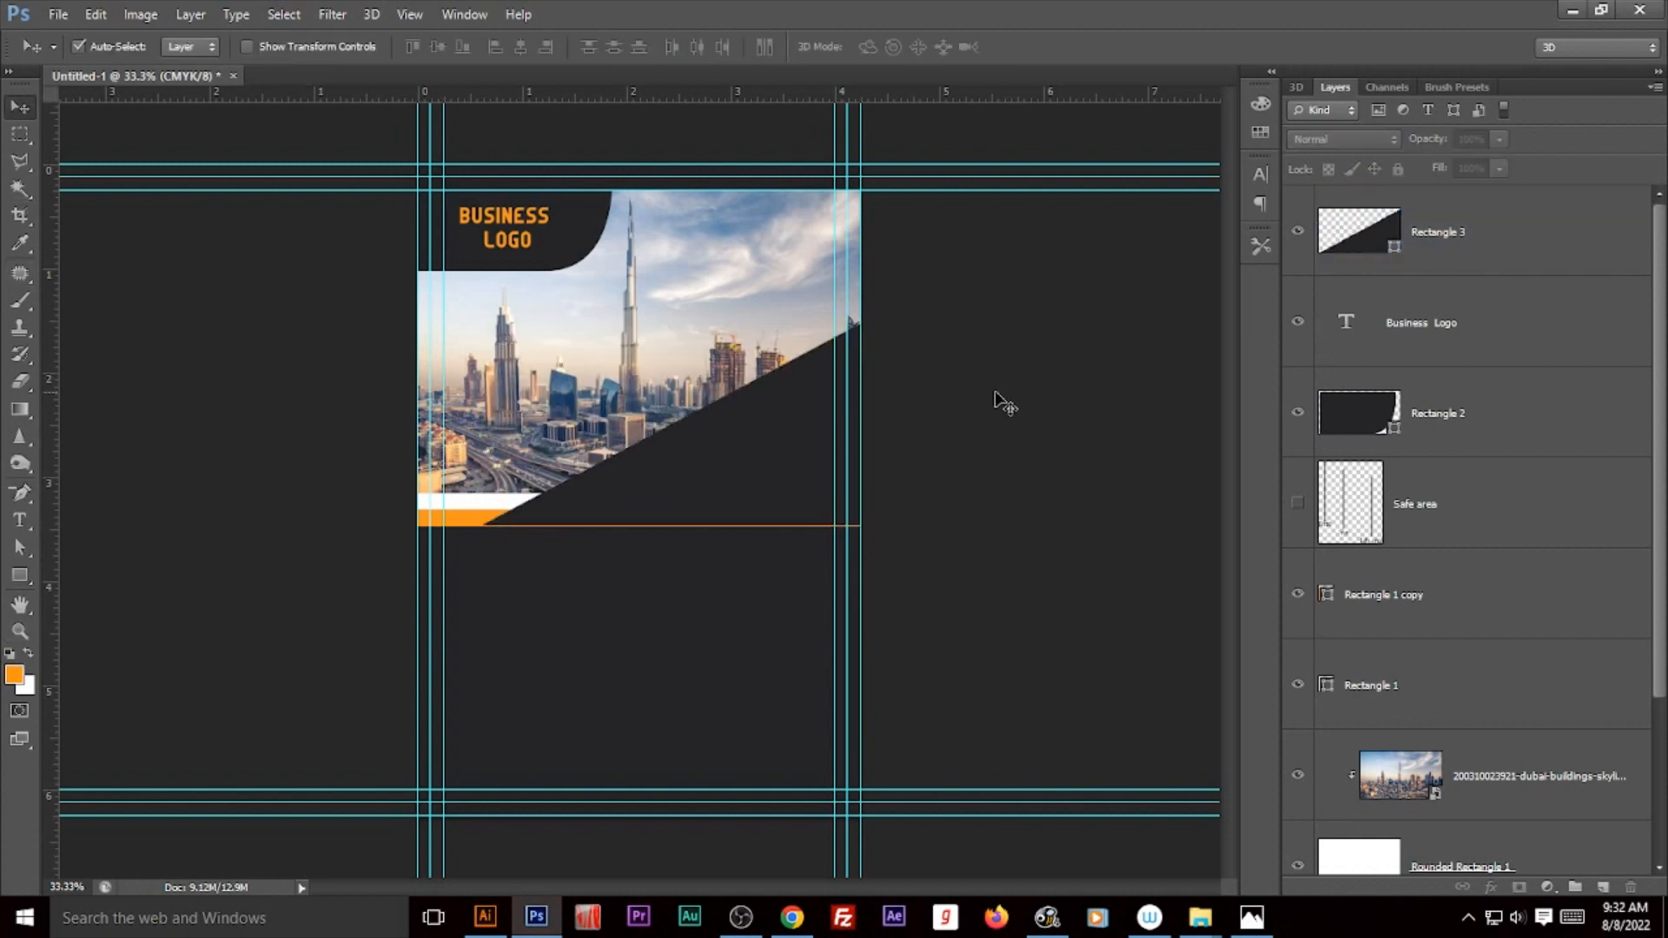
Step: Move the dark triangle up to rest on the white strip's top edge and set its opacity to 50%
{"action": "left_click_drag", "start_coordinate": [691, 489], "coordinate": [713, 446]}
{"action": "left_click", "coordinate": [917, 410]}
{"action": "left_click", "coordinate": [751, 440]}
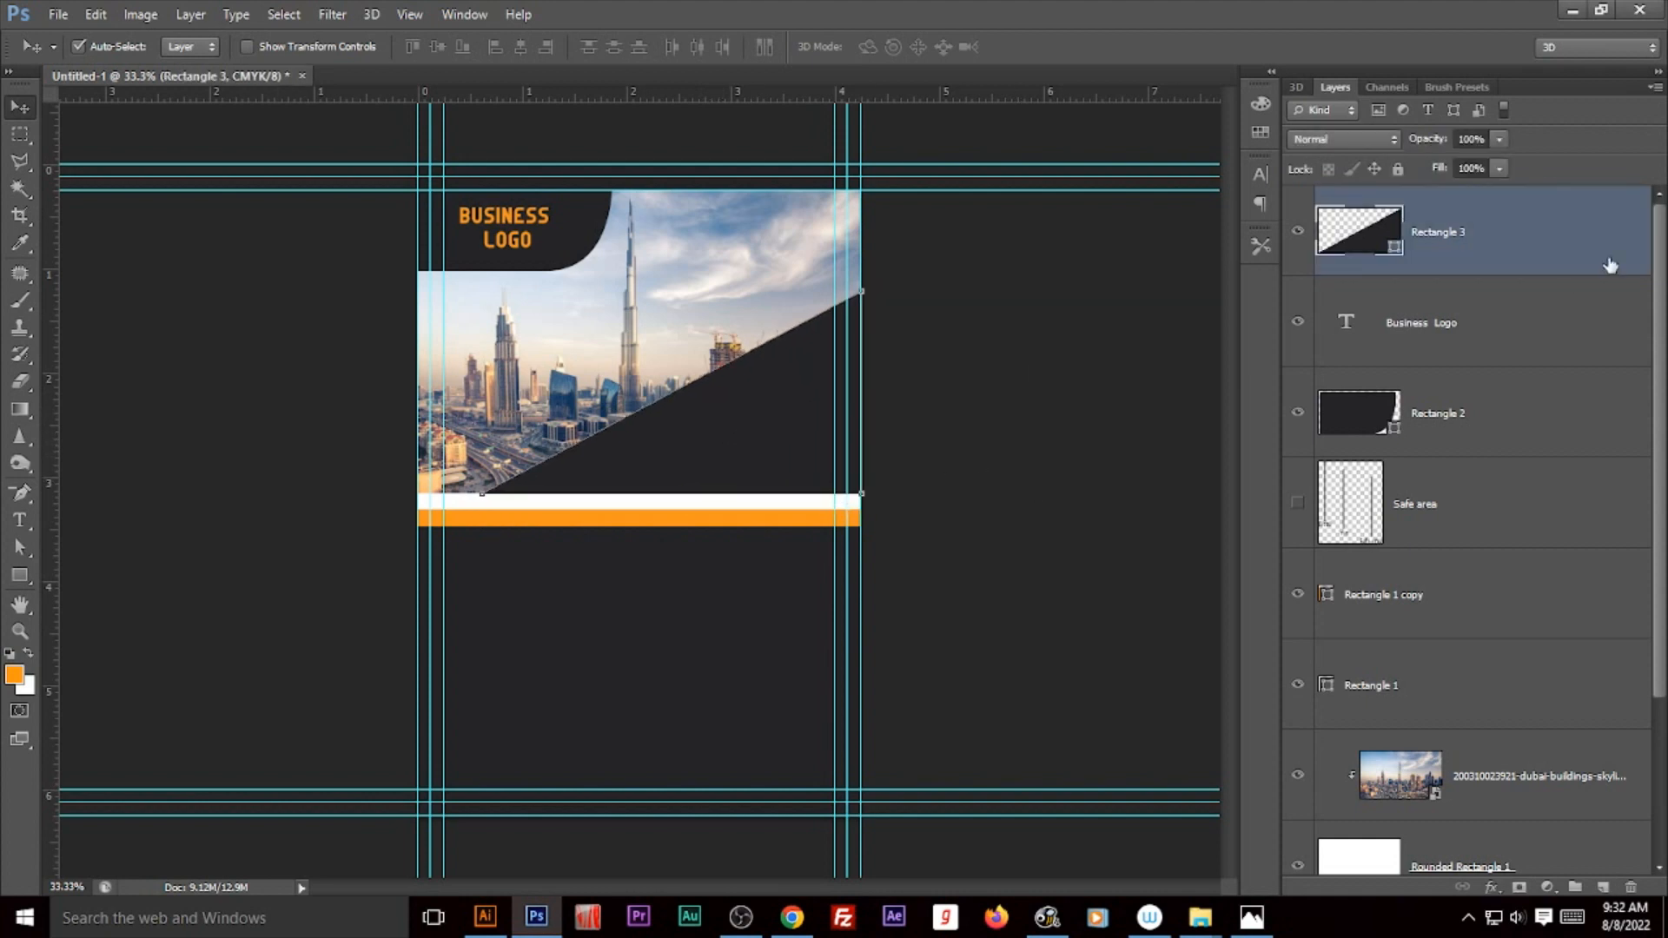
{"action": "left_click", "coordinate": [1500, 141]}
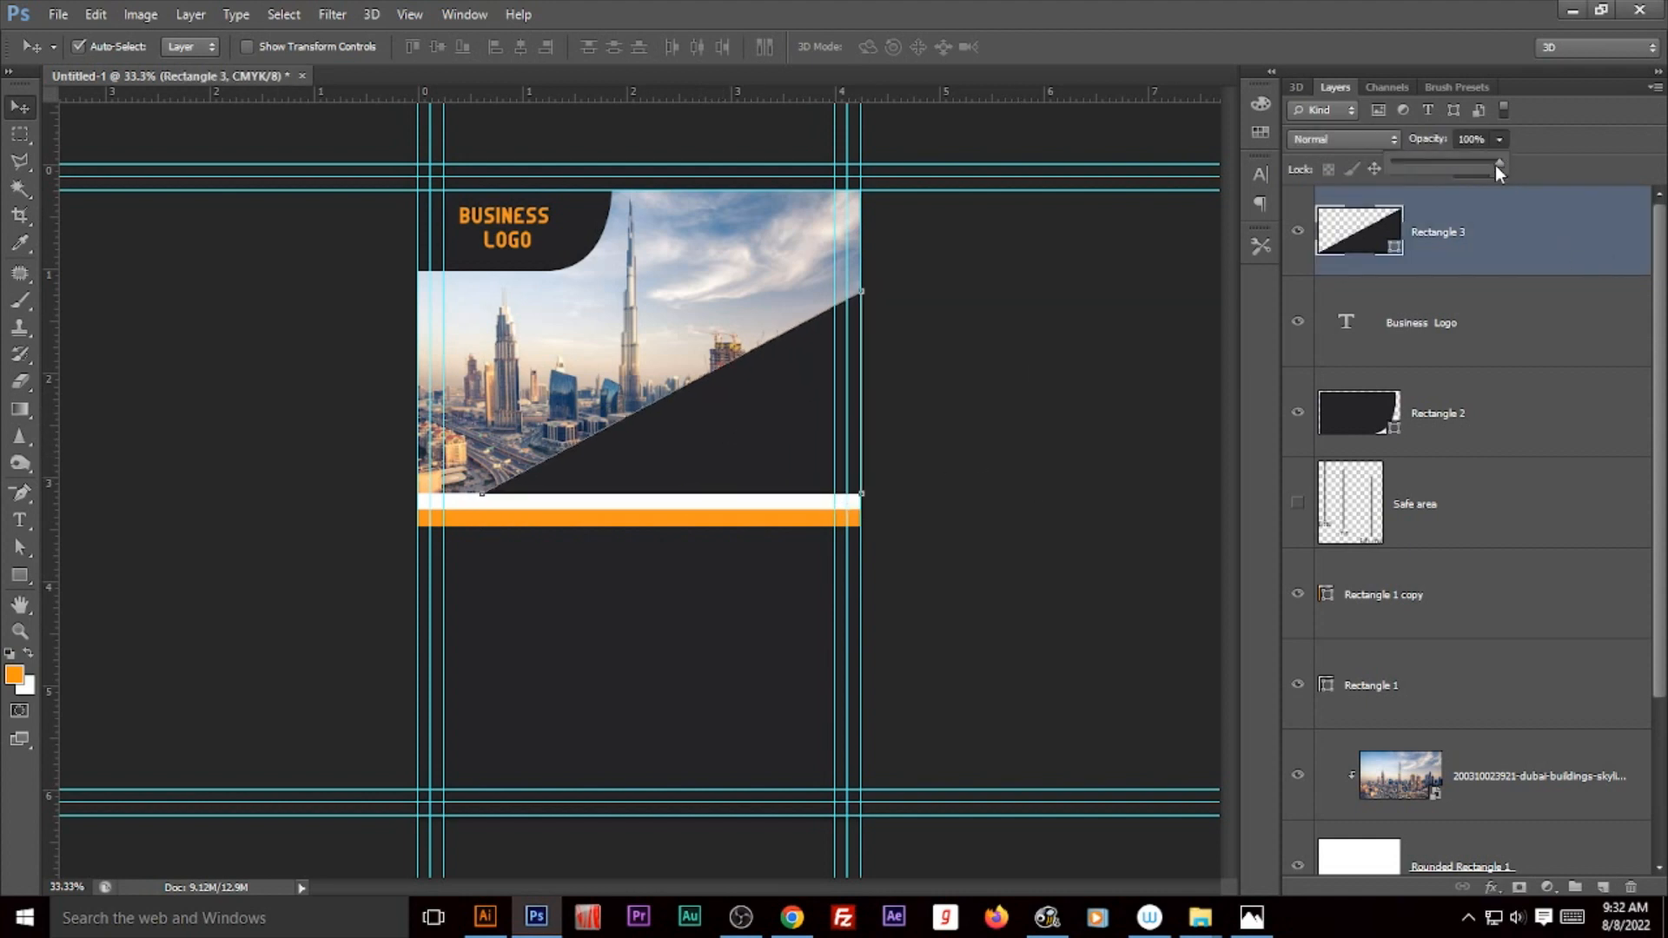
{"action": "left_click_drag", "start_coordinate": [1494, 165], "coordinate": [1446, 165]}
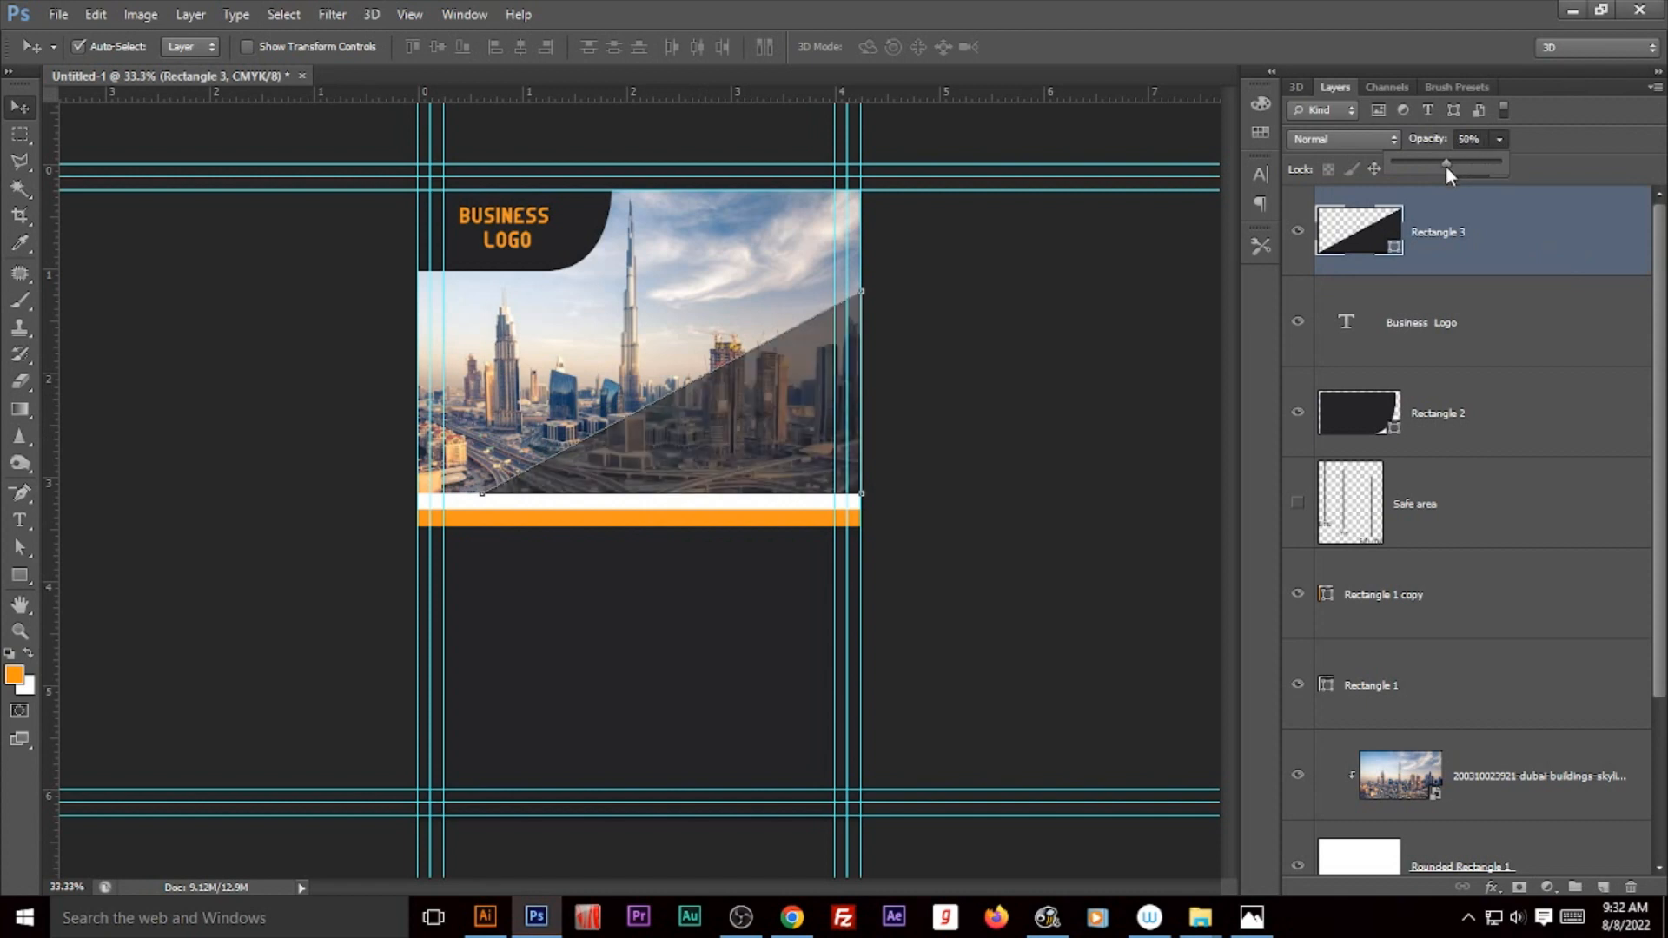
{"action": "left_click", "coordinate": [1123, 408]}
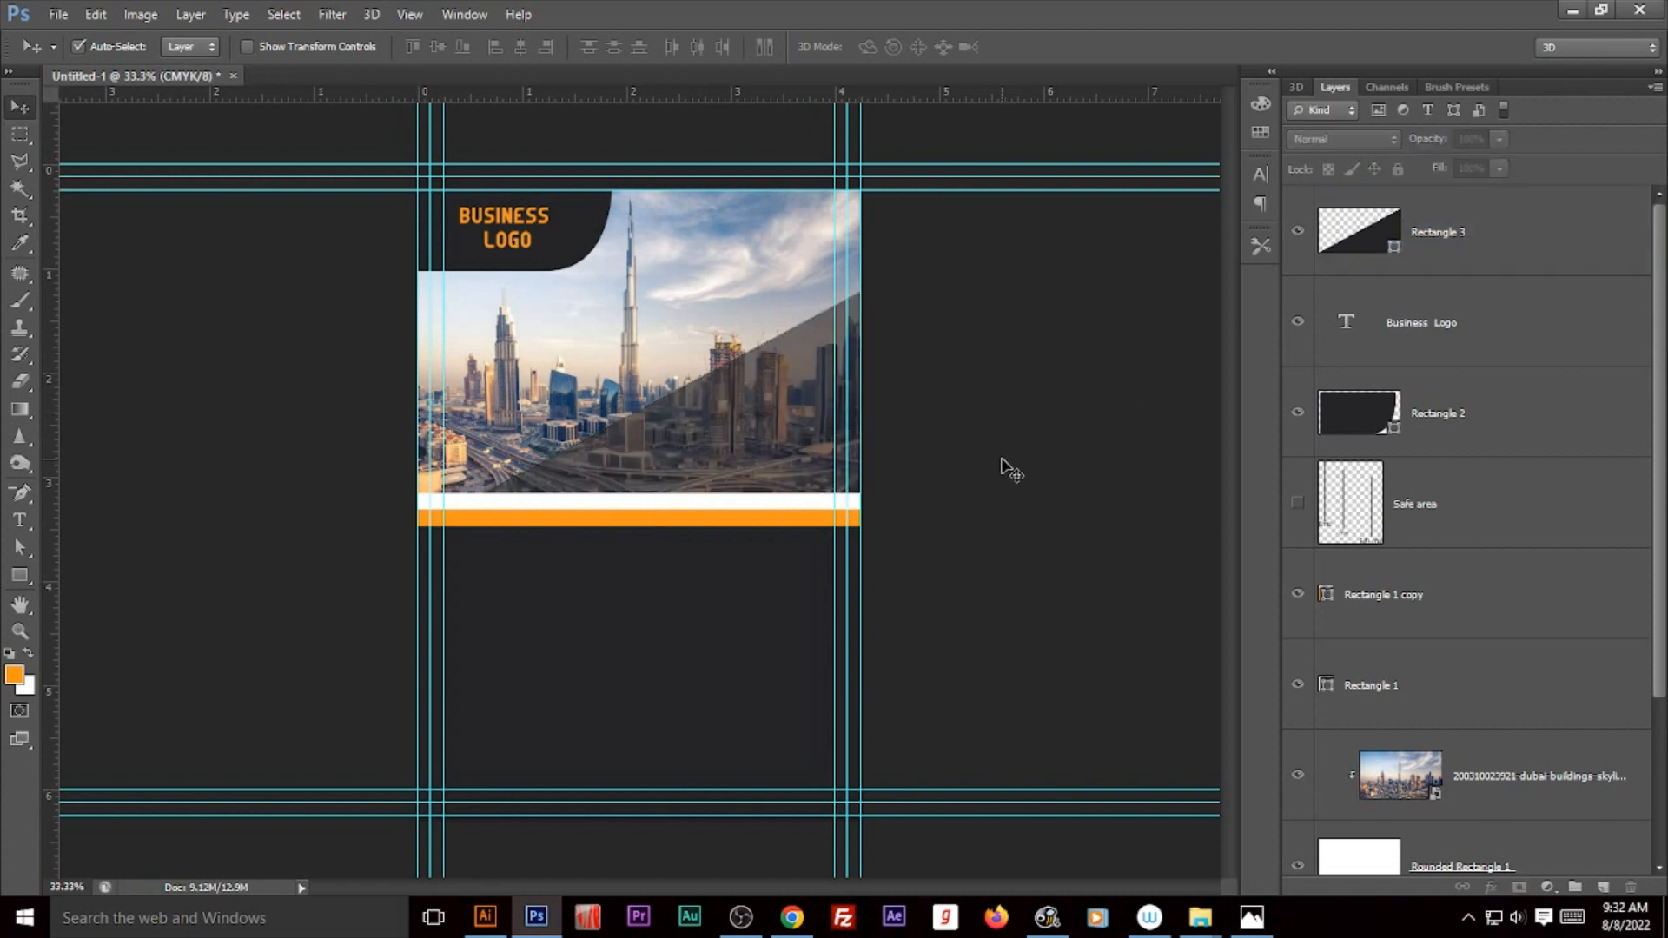
{"action": "key", "text": "ctrl+semicolon"}
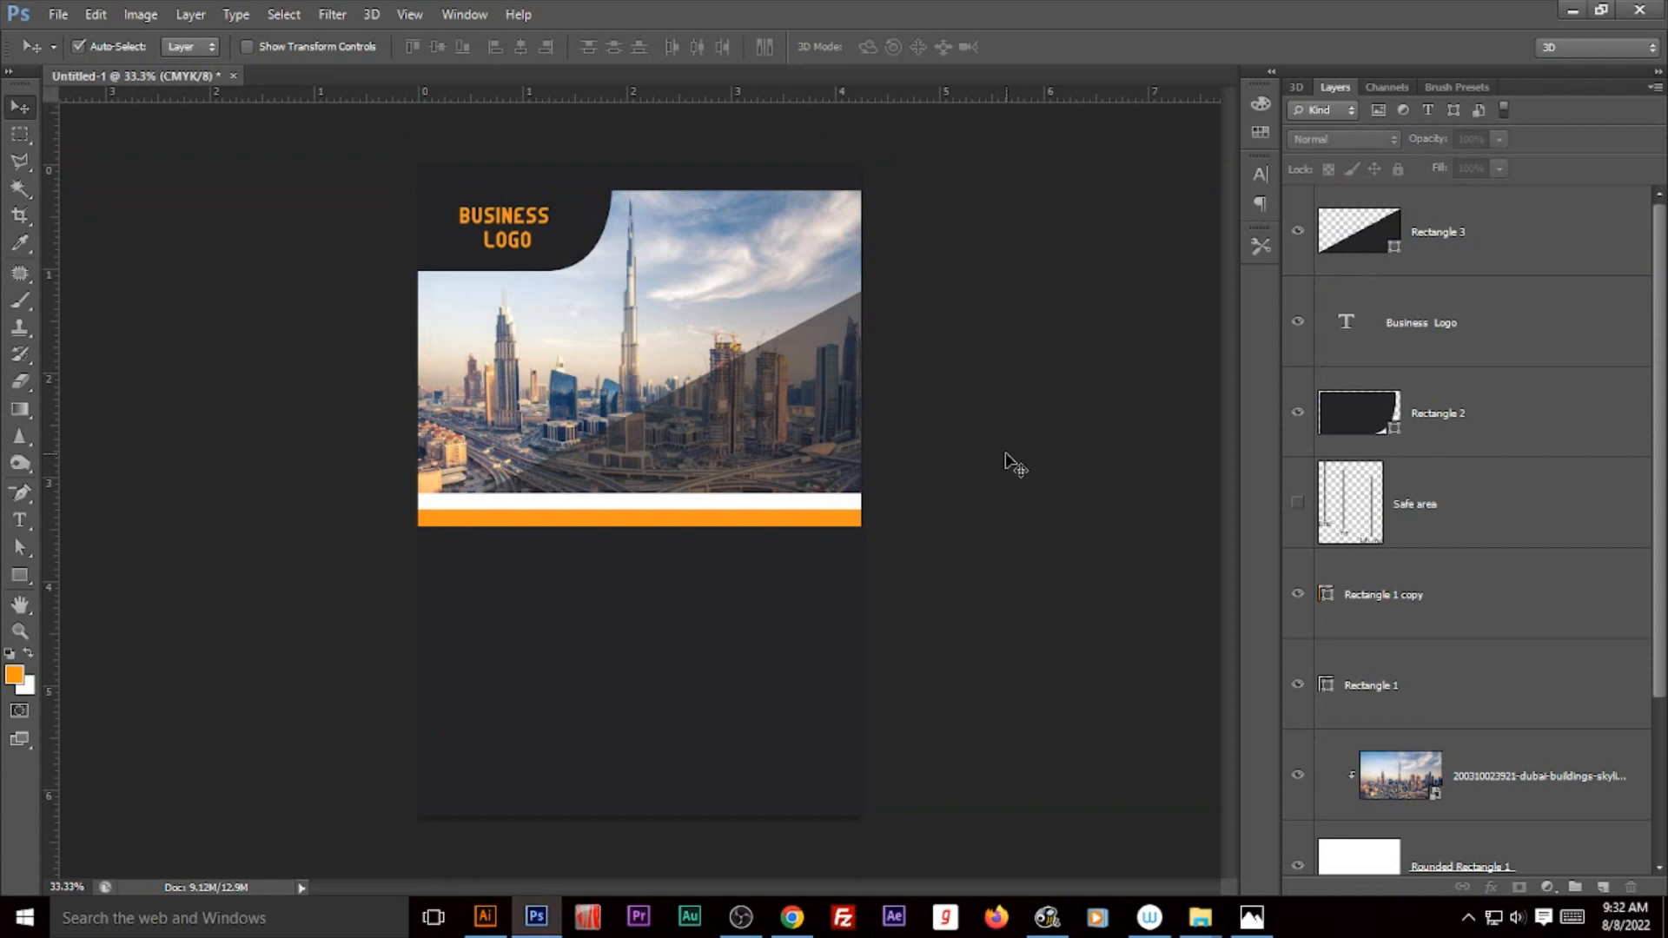
{"action": "key", "text": "ctrl+semicolon"}
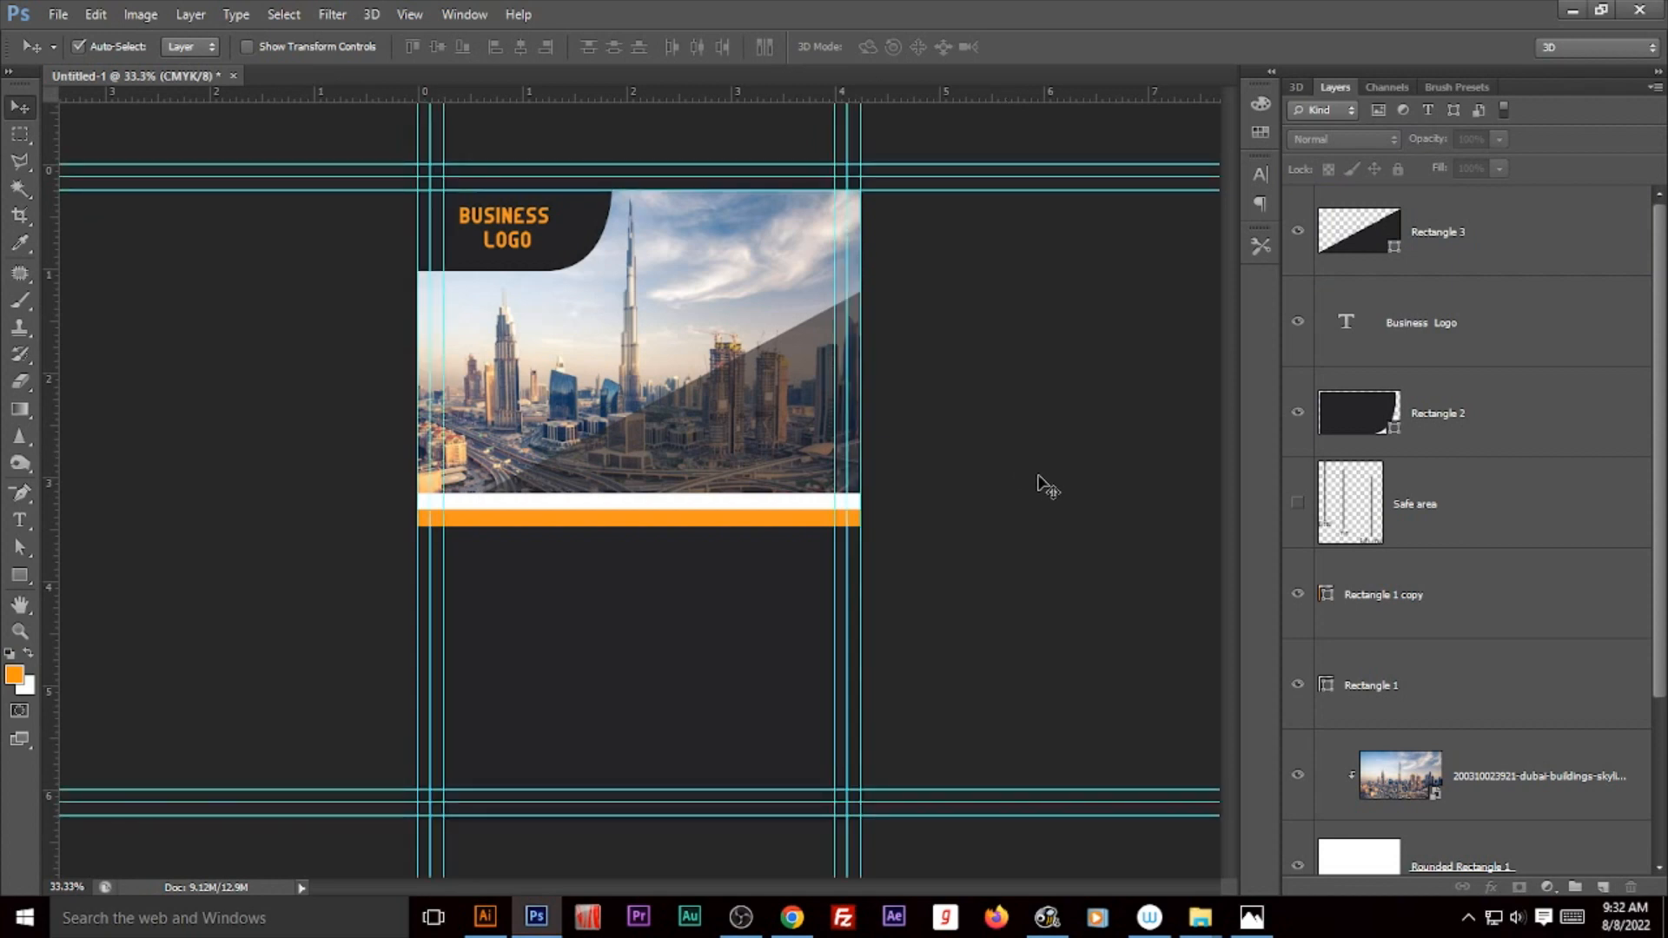
Step: Add the text "Creative" in orange at 14 pt and place it just below the dark logo corner
{"action": "left_click", "coordinate": [19, 520]}
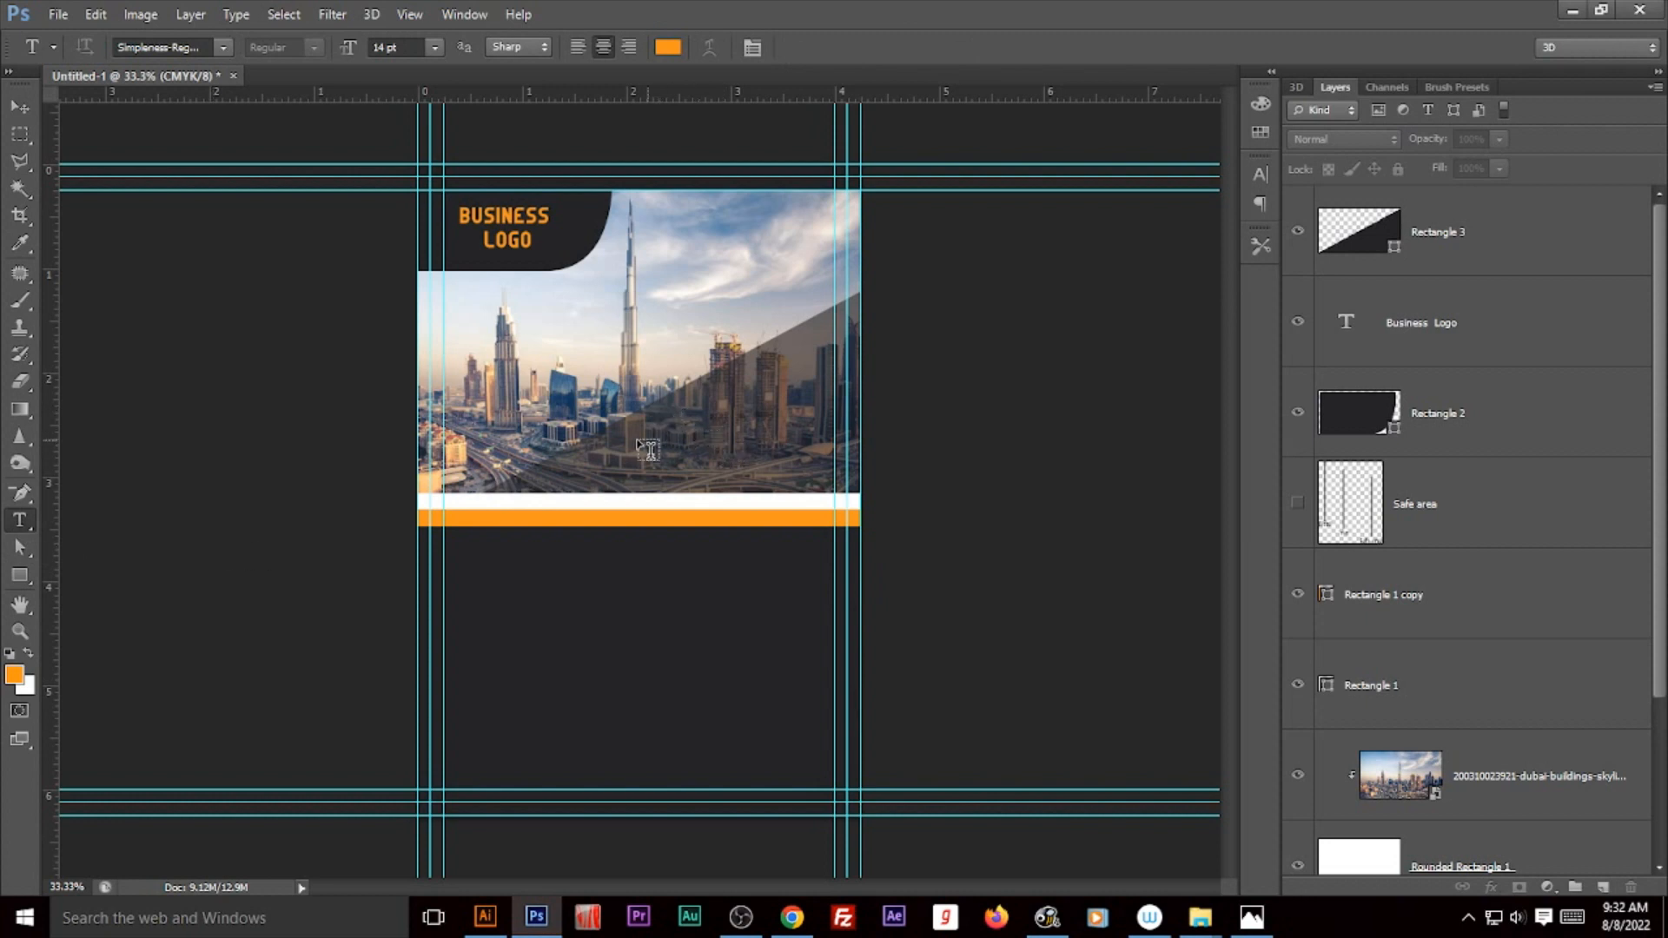
{"action": "left_click", "coordinate": [473, 314]}
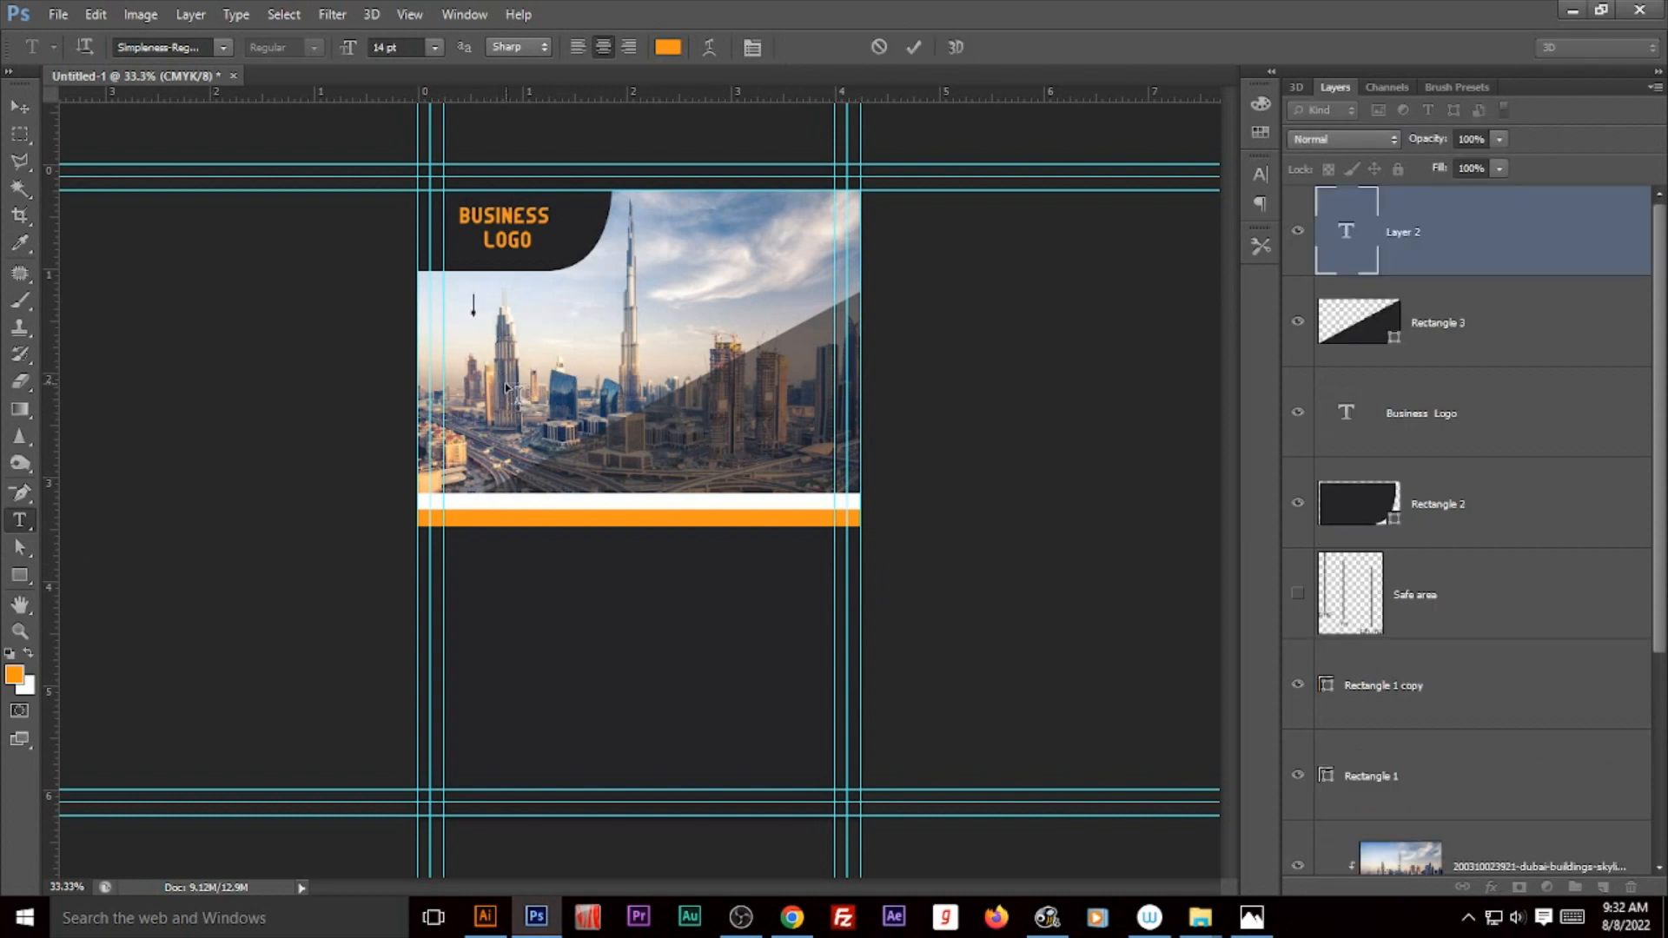
{"action": "type", "text": "CREATIVE"}
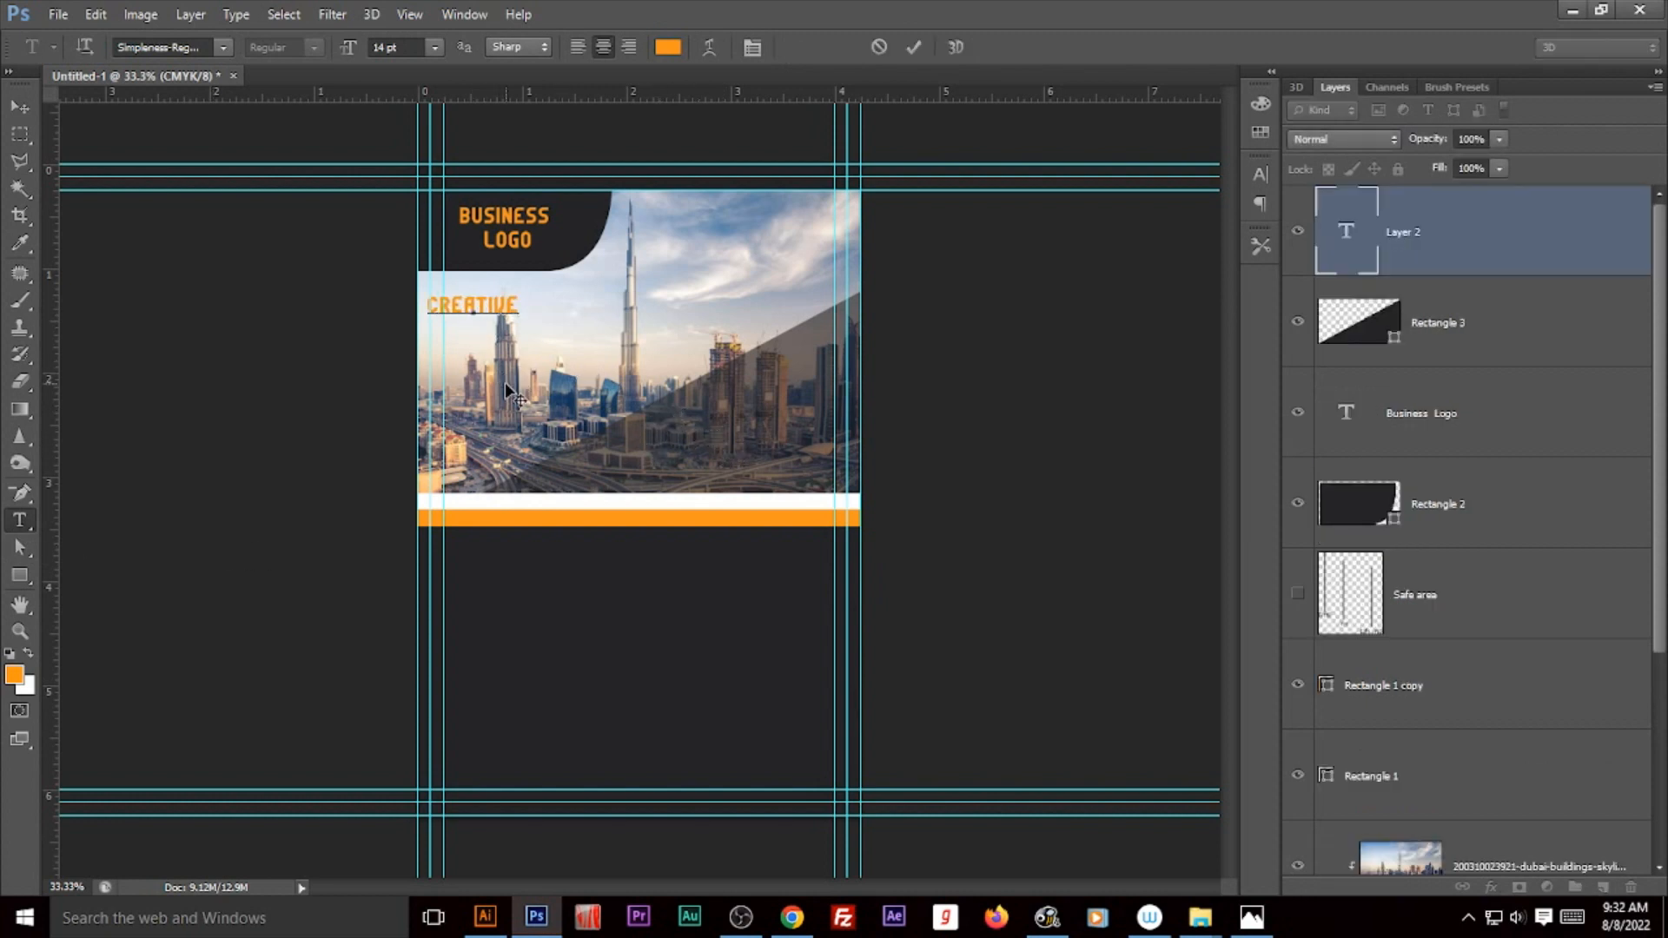
{"action": "left_click", "coordinate": [19, 106]}
{"action": "left_click_drag", "start_coordinate": [496, 309], "coordinate": [539, 302]}
Step: Set the Creative text to Gobold Extra2 at 24 pt and align its left edge with the inner vertical guide
{"action": "double_click", "coordinate": [1351, 243]}
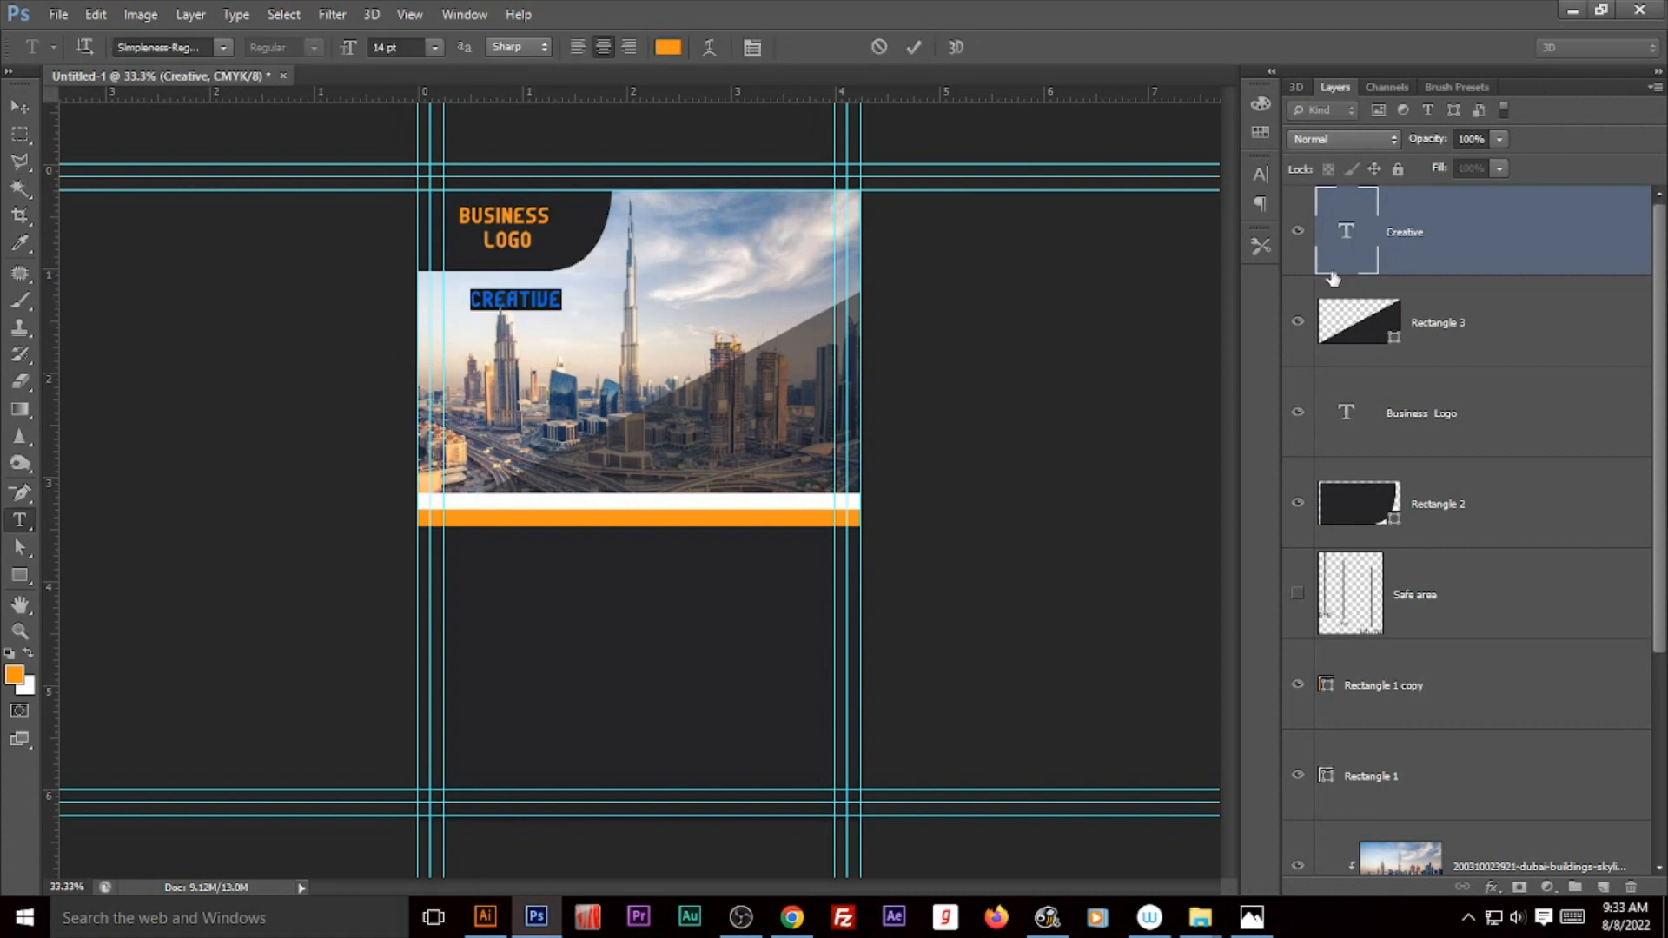
{"action": "left_click", "coordinate": [225, 48]}
{"action": "scroll", "coordinate": [243, 144], "scroll_direction": "up", "scroll_amount": 10}
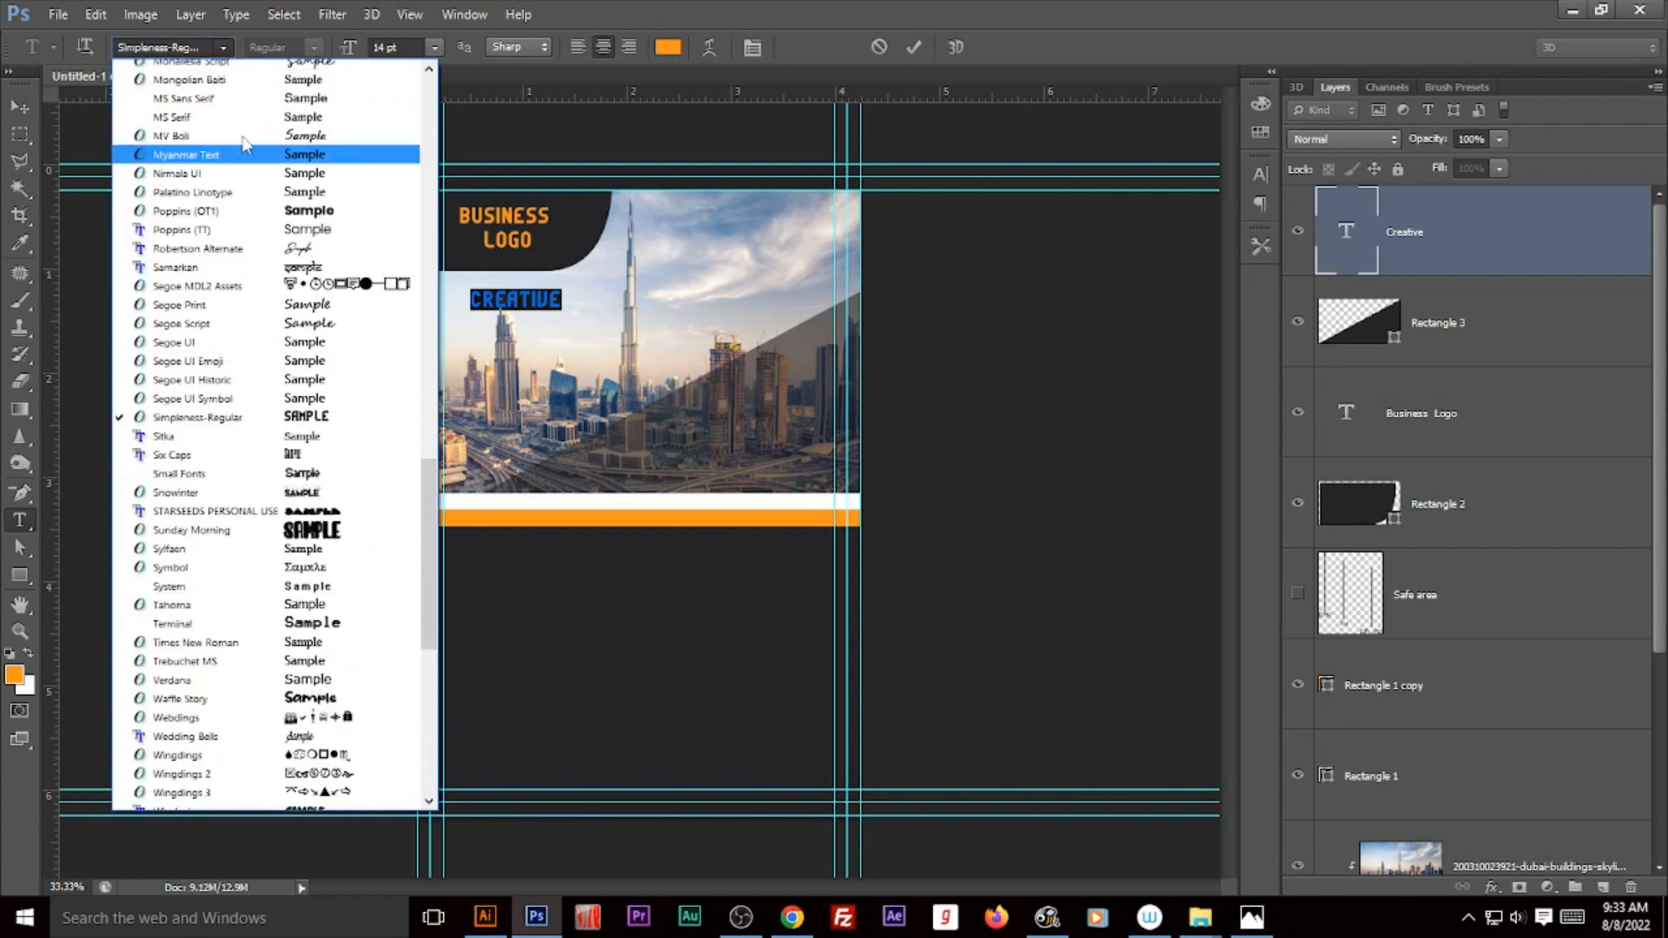
{"action": "scroll", "coordinate": [243, 174], "scroll_direction": "up", "scroll_amount": 15}
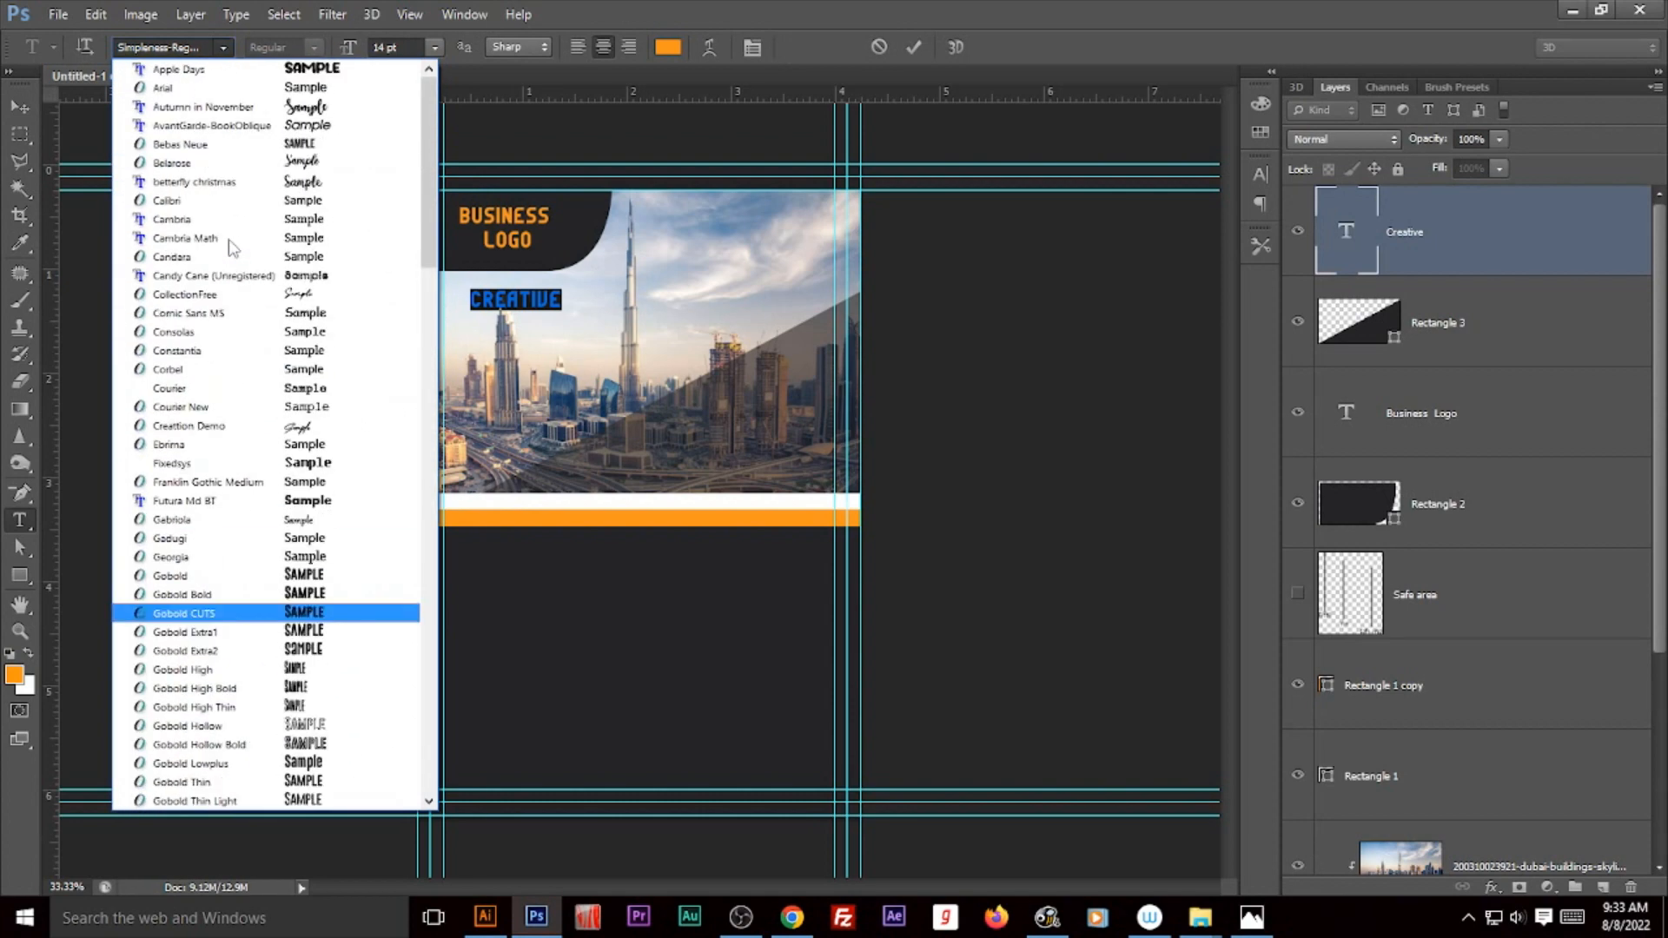
{"action": "left_click", "coordinate": [252, 651]}
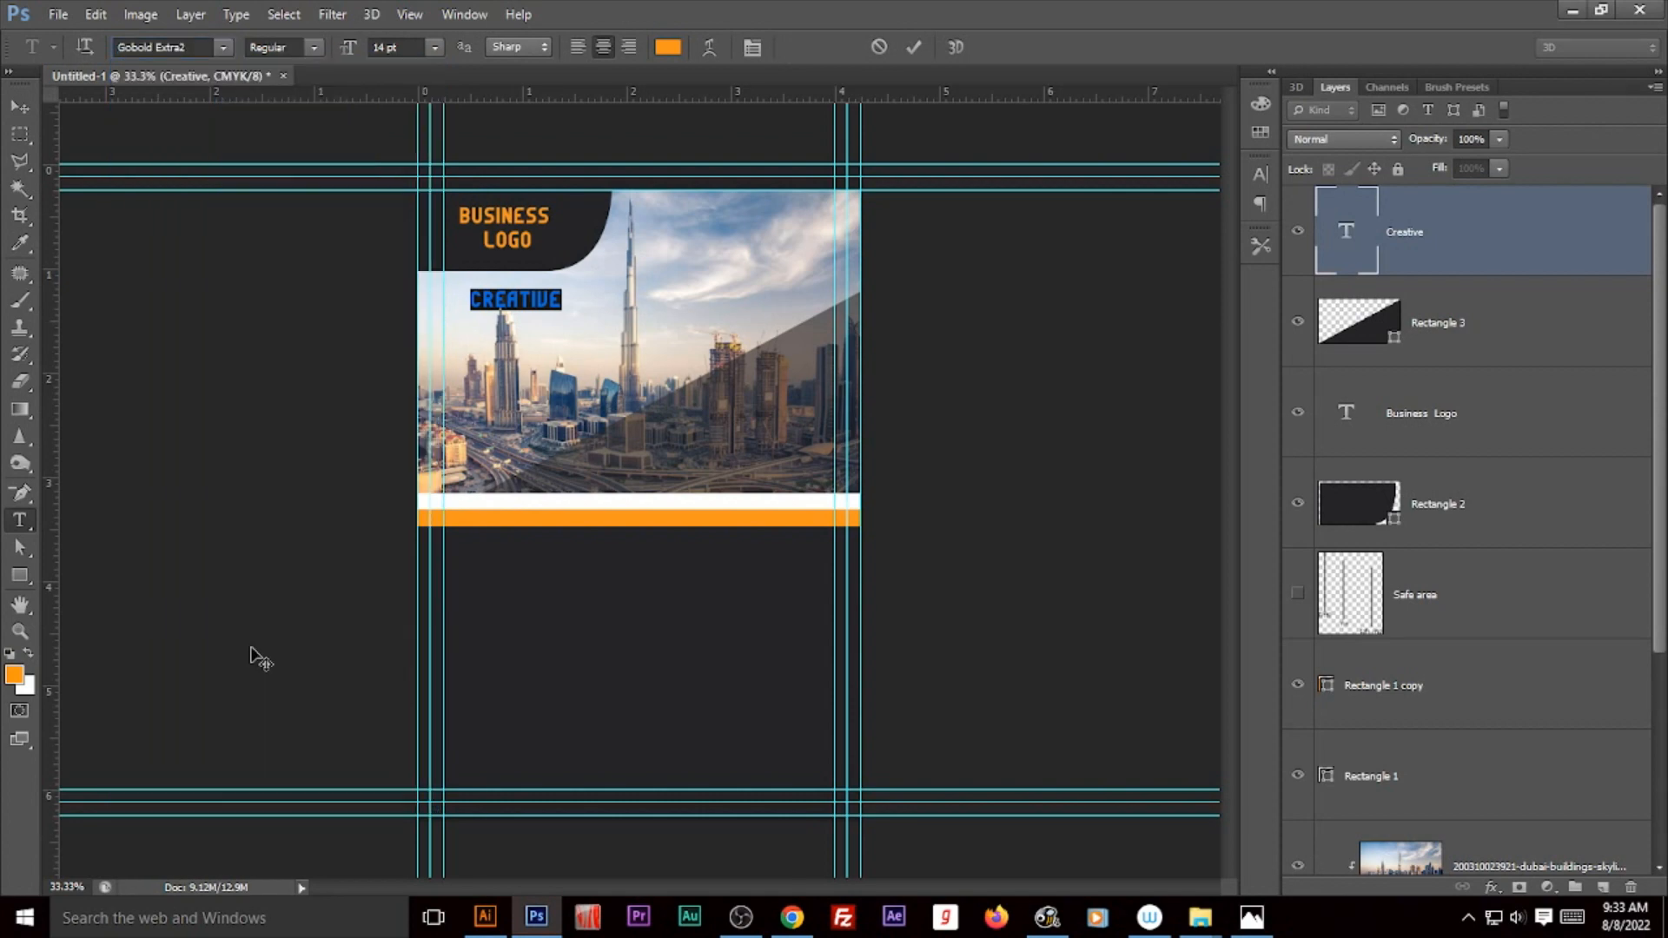
{"action": "left_click", "coordinate": [435, 47]}
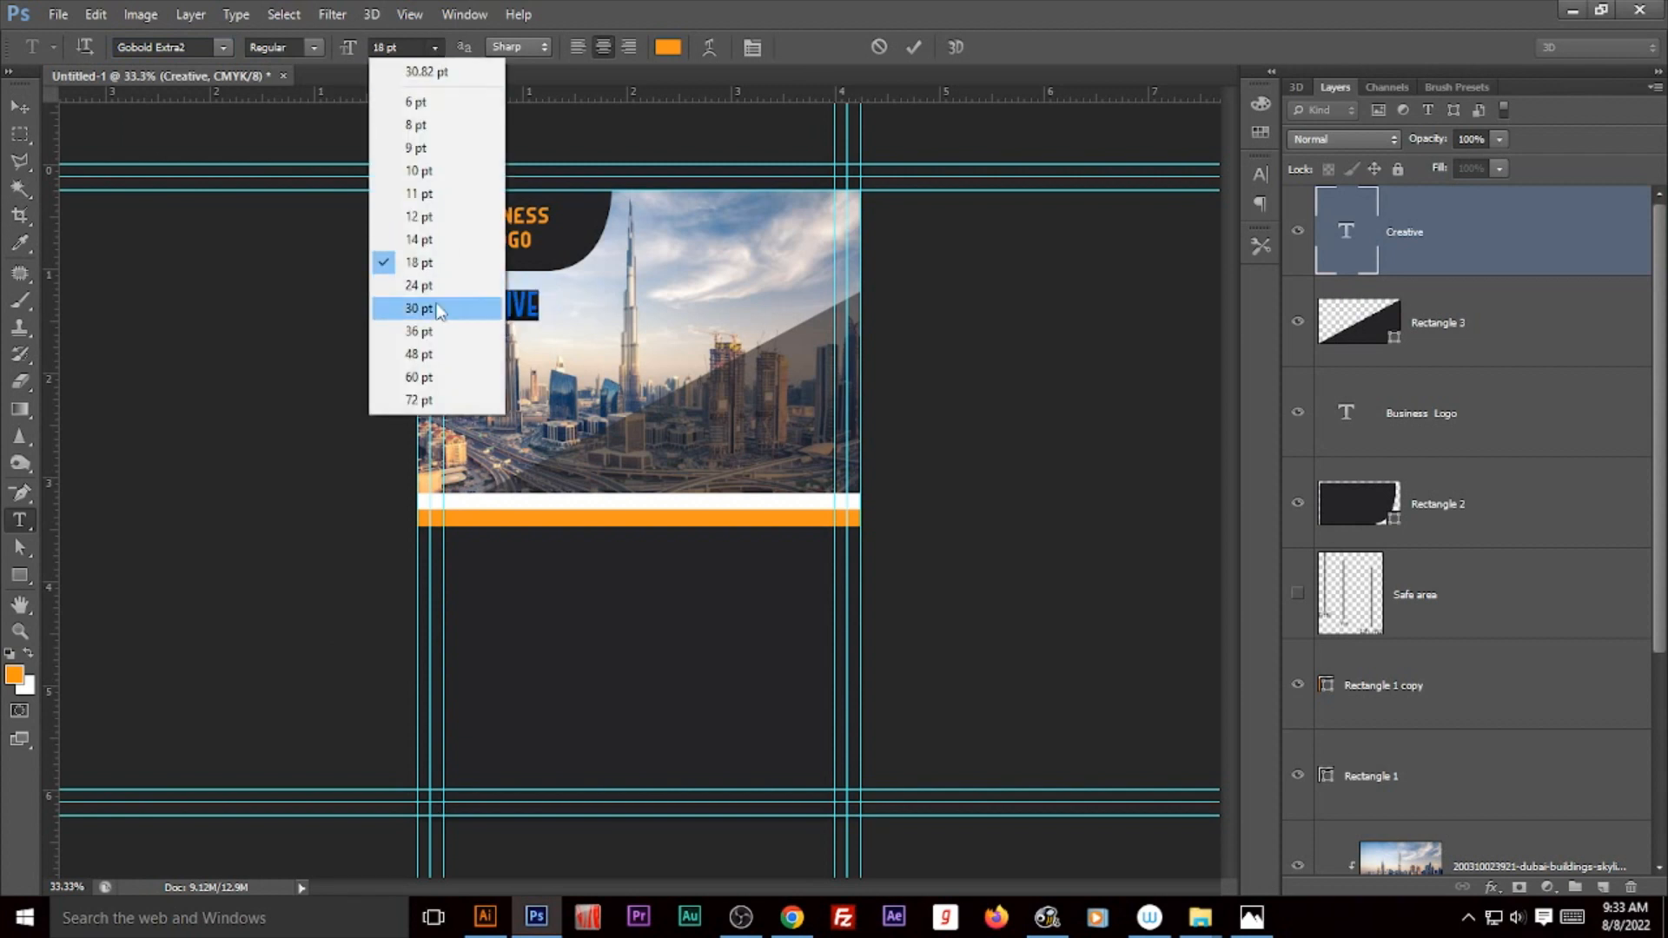
{"action": "left_click", "coordinate": [437, 285]}
{"action": "left_click", "coordinate": [19, 106]}
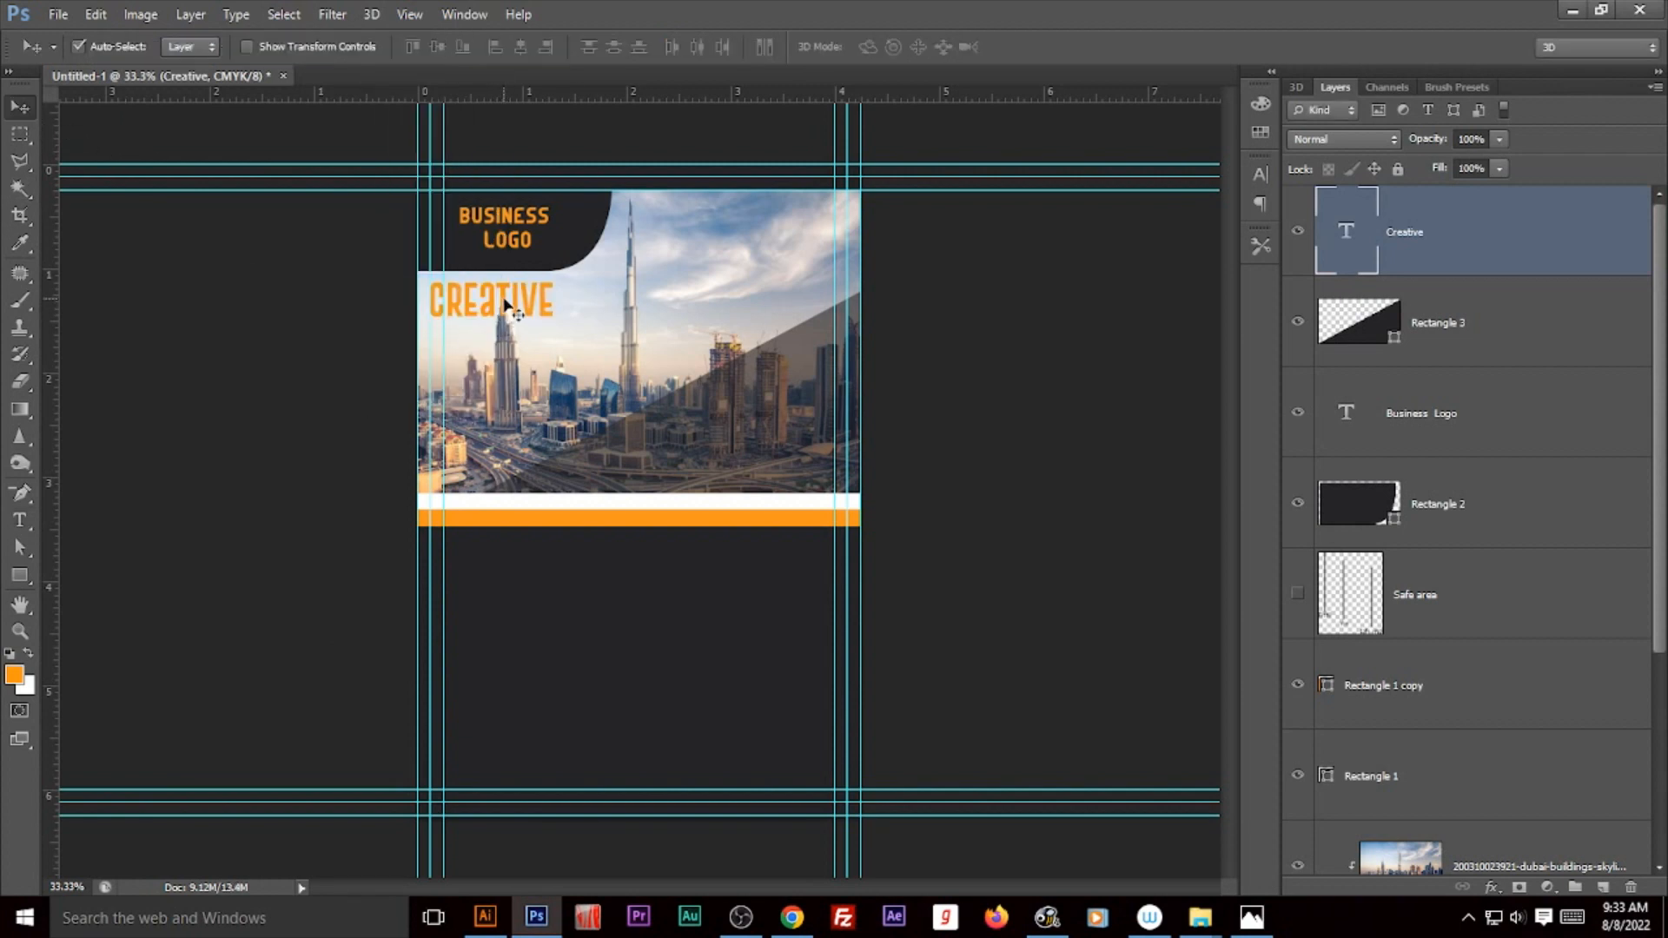
{"action": "mouse_move", "coordinate": [506, 304]}
{"action": "left_mouse_down"}
{"action": "mouse_move", "coordinate": [526, 287]}
{"action": "mouse_move", "coordinate": [524, 313]}
{"action": "left_mouse_up"}
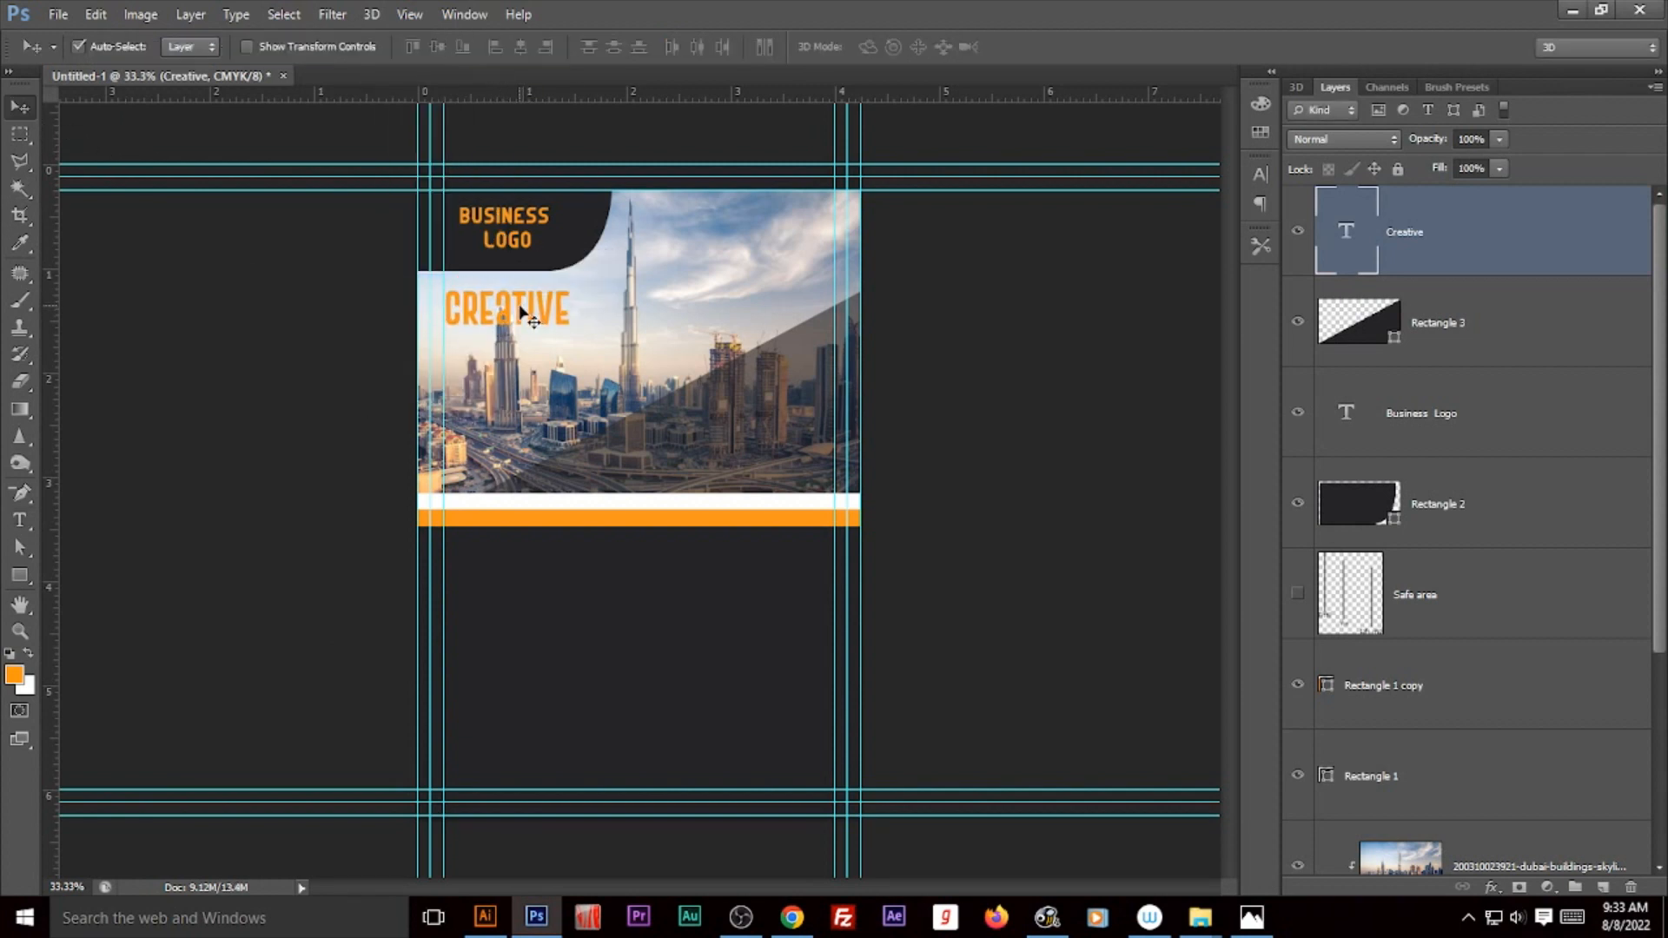
Step: Recolor the Creative text with the dark color sampled from the logo's corner shape
{"action": "key", "text": "i"}
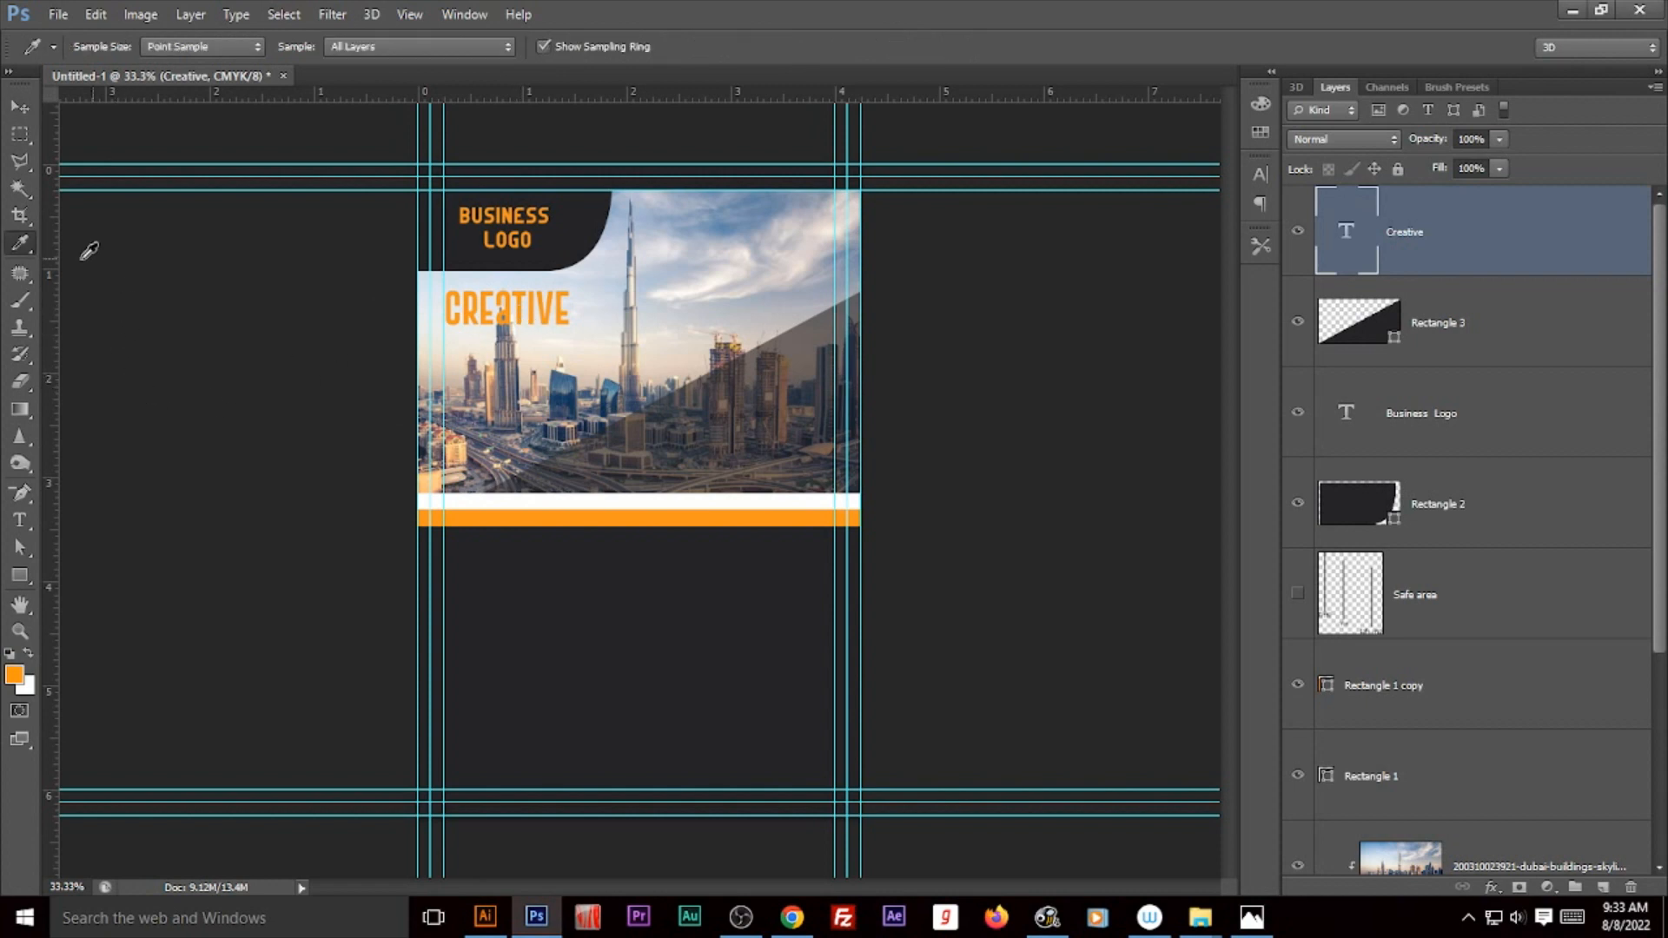
{"action": "left_click", "coordinate": [579, 239]}
{"action": "key", "text": "alt+BackSpace"}
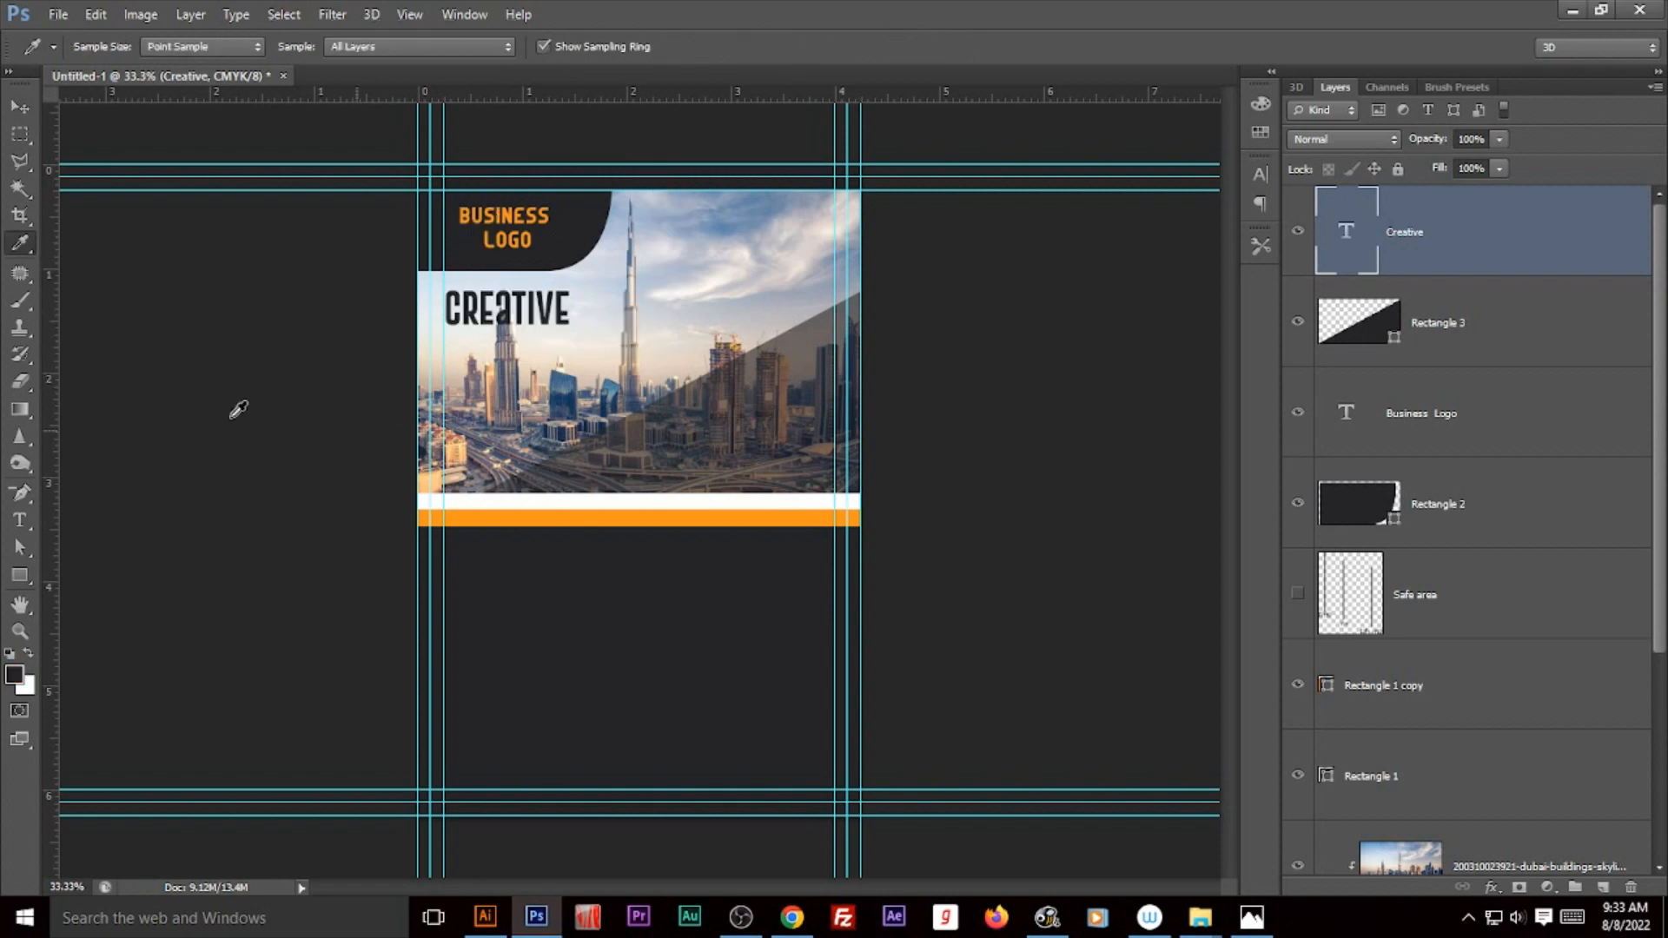
Step: Duplicate the Creative text 0.5 in straight down and change the copy's wording to "Business"
{"action": "left_click", "coordinate": [19, 108]}
{"action": "left_click_drag", "start_coordinate": [543, 326], "coordinate": [545, 378]}
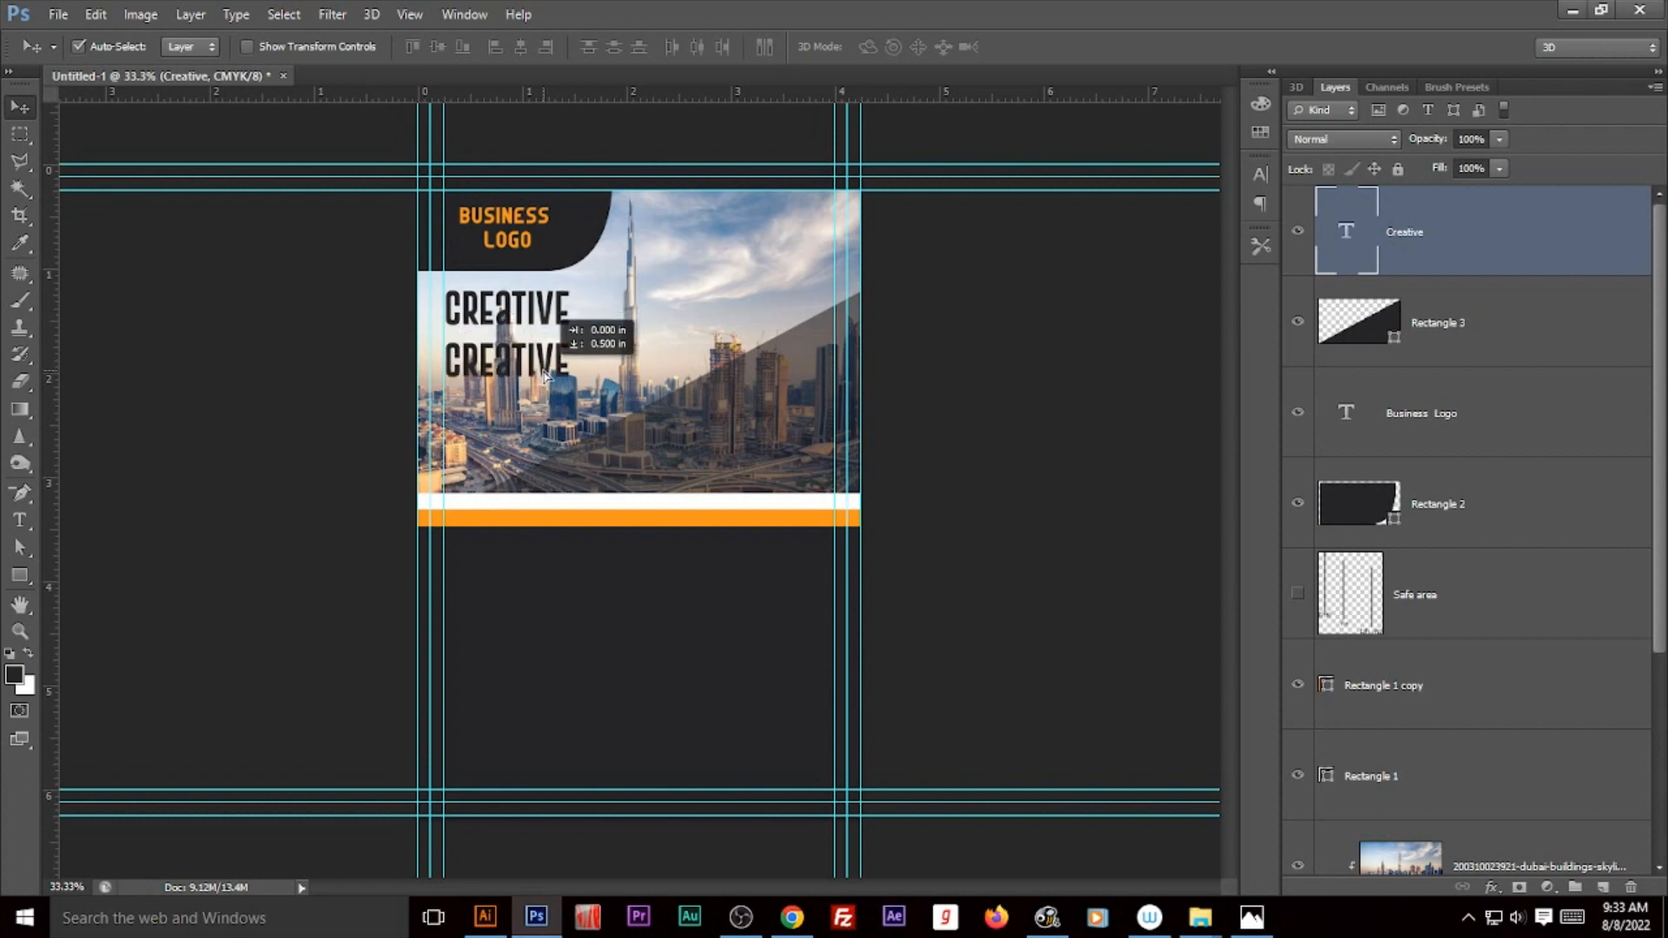
{"action": "double_click", "coordinate": [1338, 248]}
{"action": "type", "text": "Business"}
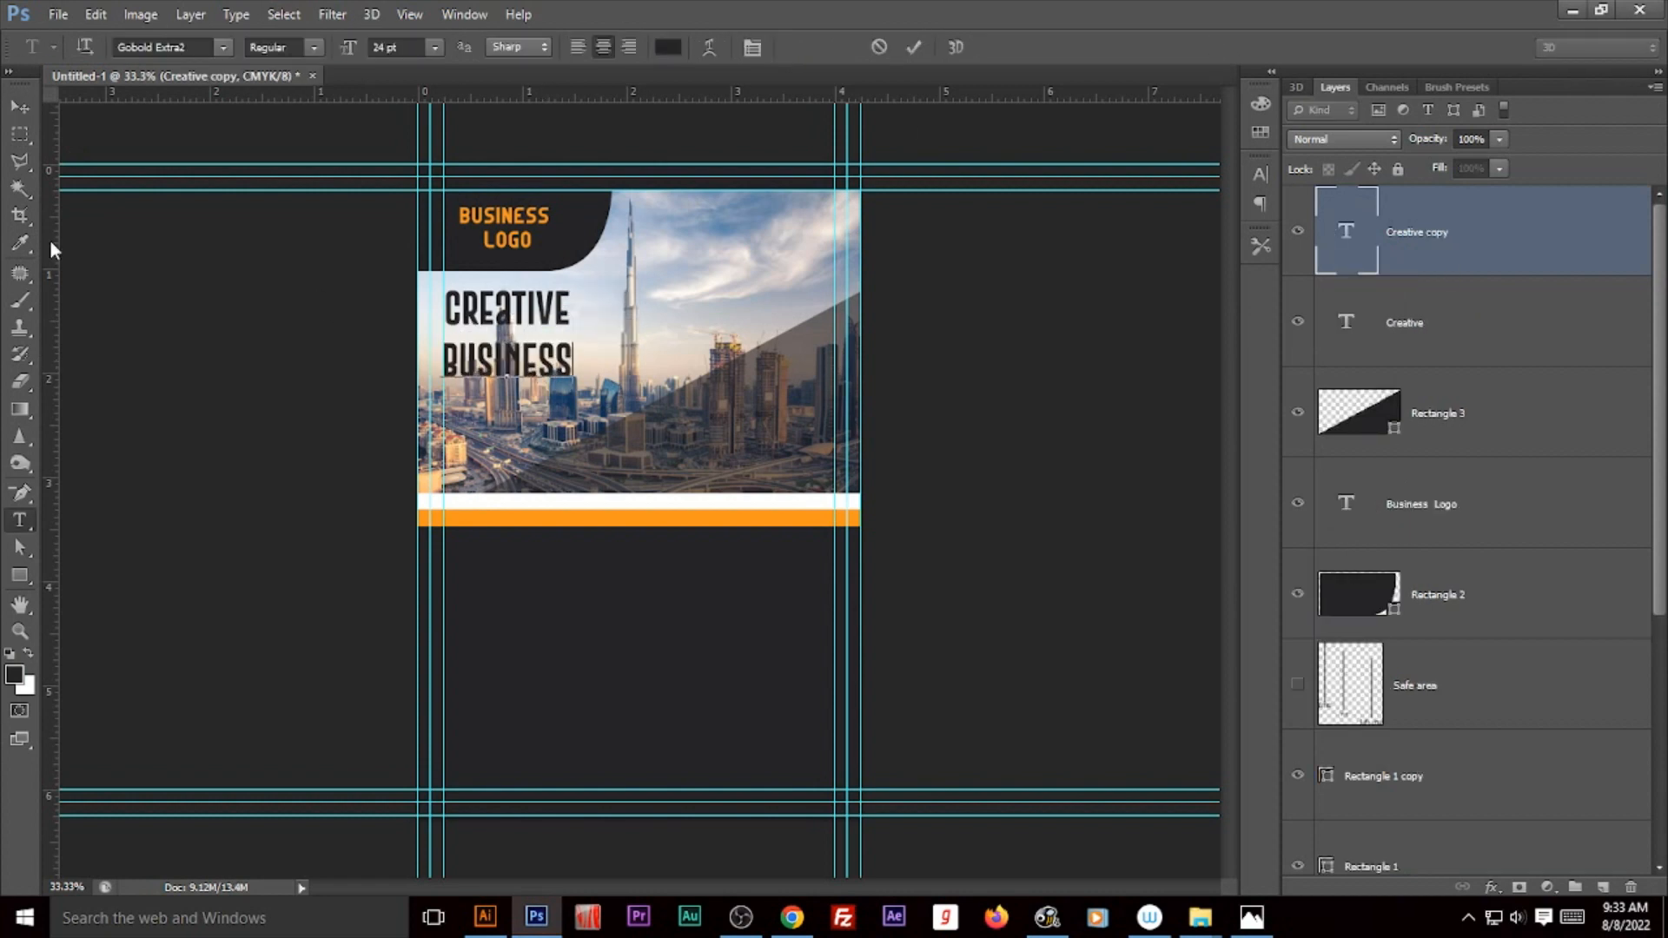
{"action": "left_click", "coordinate": [19, 108]}
Step: Set the Business heading to 30 pt and shift it right to align its left edge with the Creative text
{"action": "double_click", "coordinate": [1350, 244]}
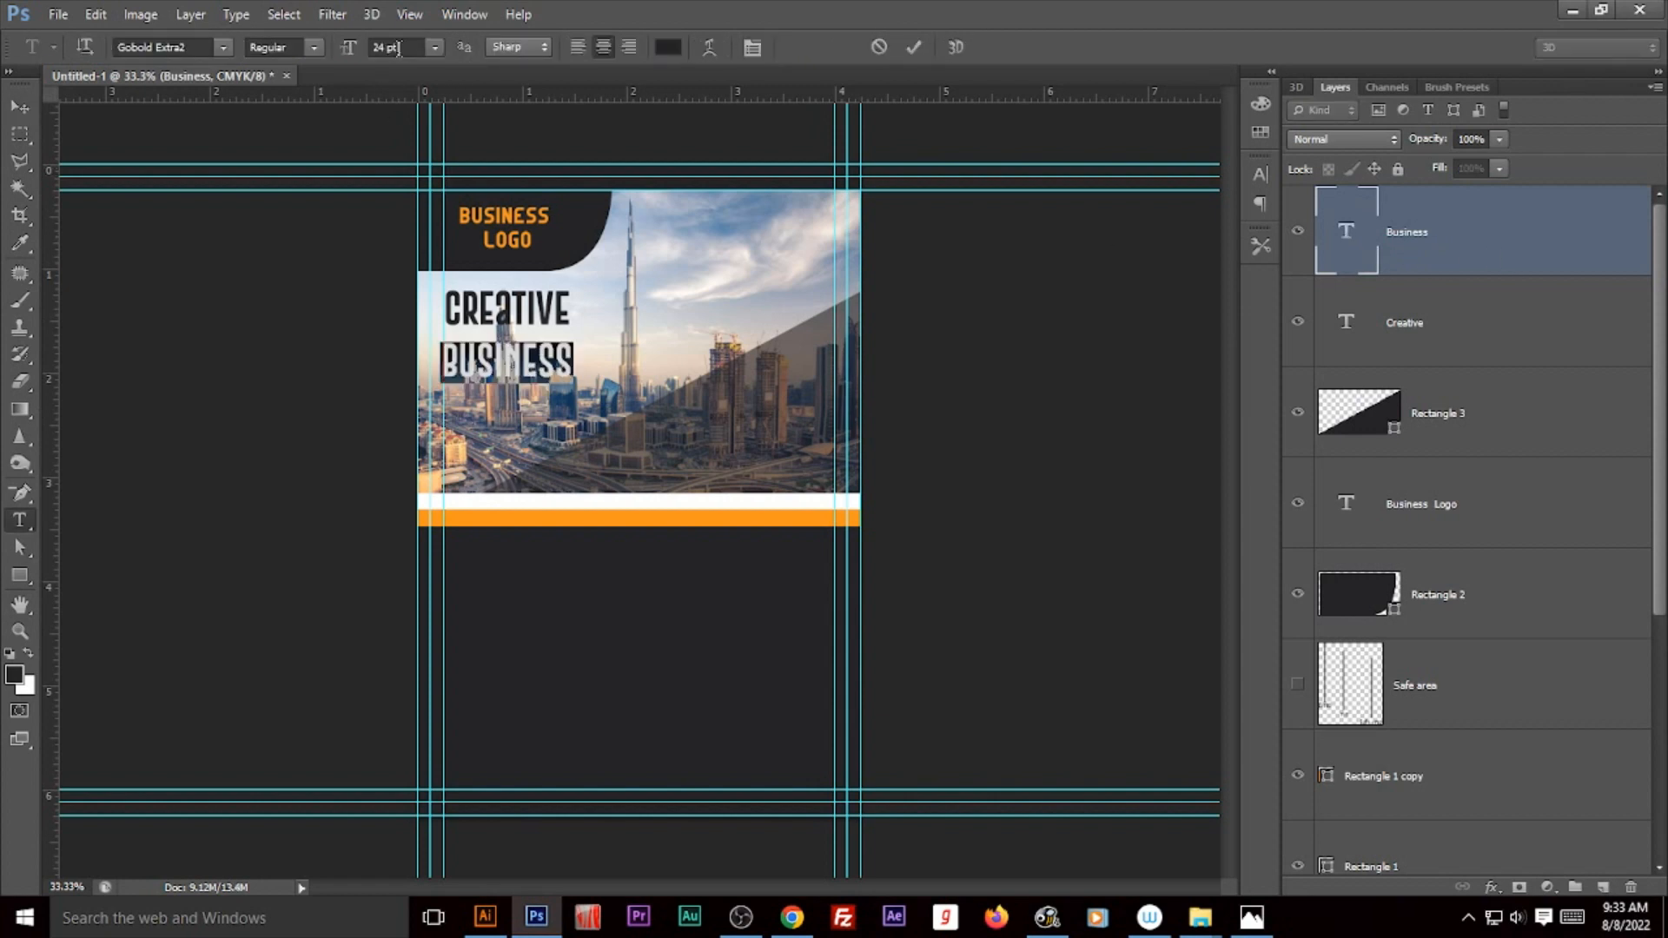
{"action": "left_click_drag", "start_coordinate": [399, 49], "coordinate": [247, 40]}
{"action": "type", "text": "30"}
{"action": "left_click", "coordinate": [17, 111]}
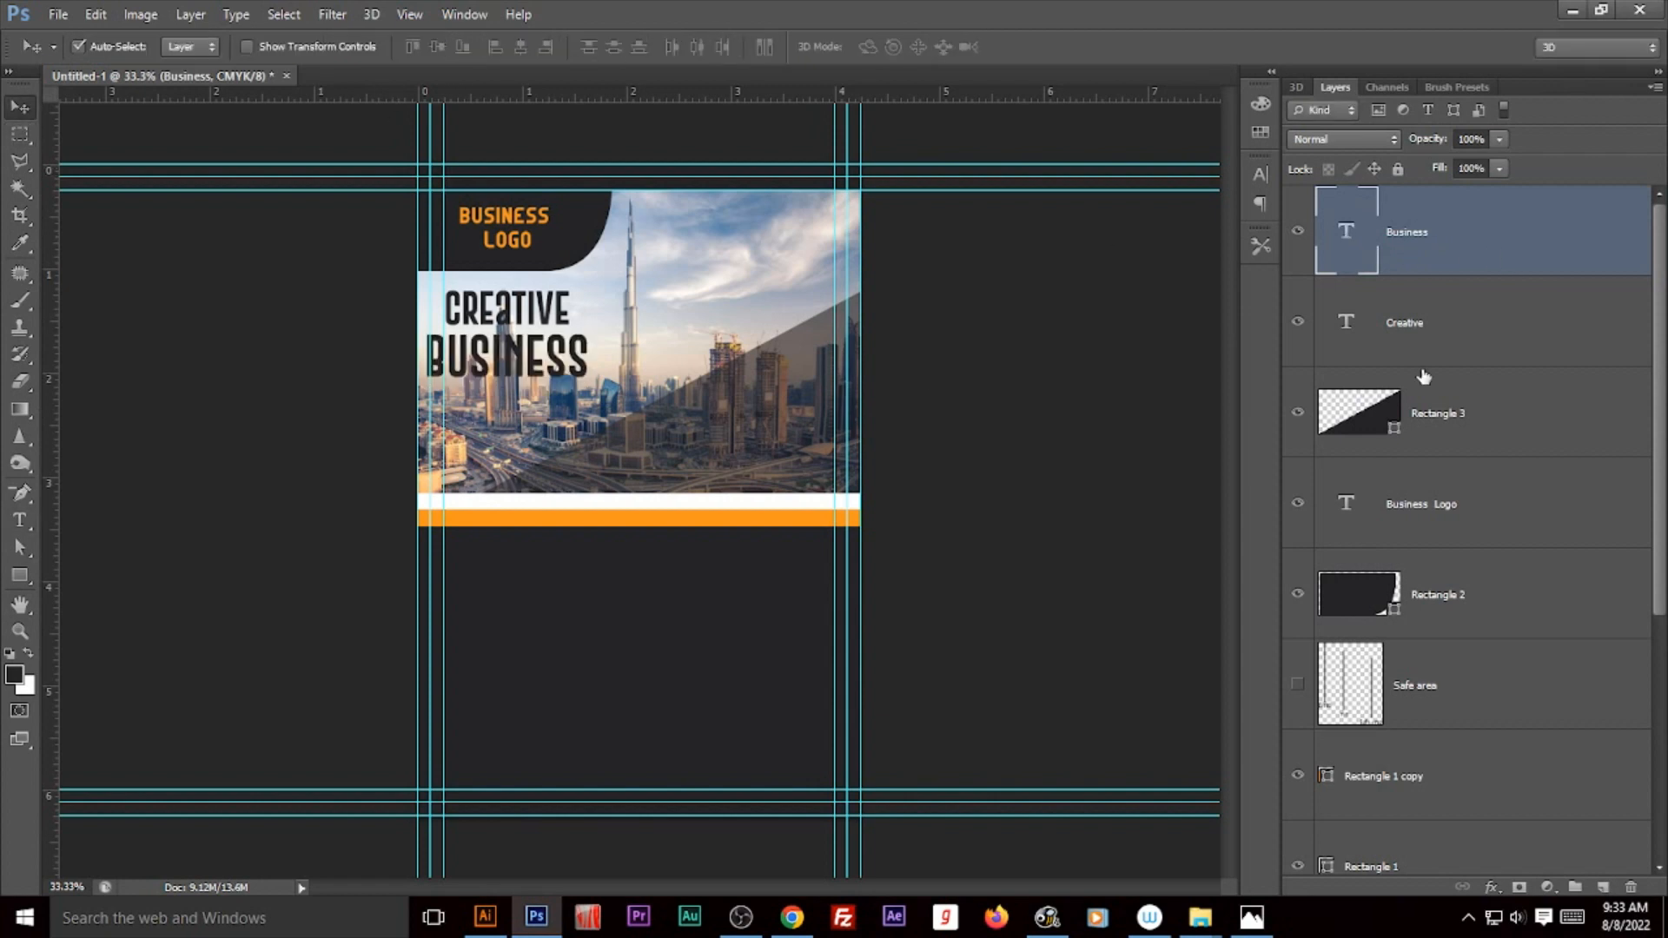
{"action": "key", "text": "shift+Right"}
{"action": "key", "text": "shift+Right"}
{"action": "key", "text": "shift+Right"}
{"action": "key", "text": "shift+Right"}
{"action": "key", "text": "shift+Right"}
{"action": "key", "text": "shift+Right"}
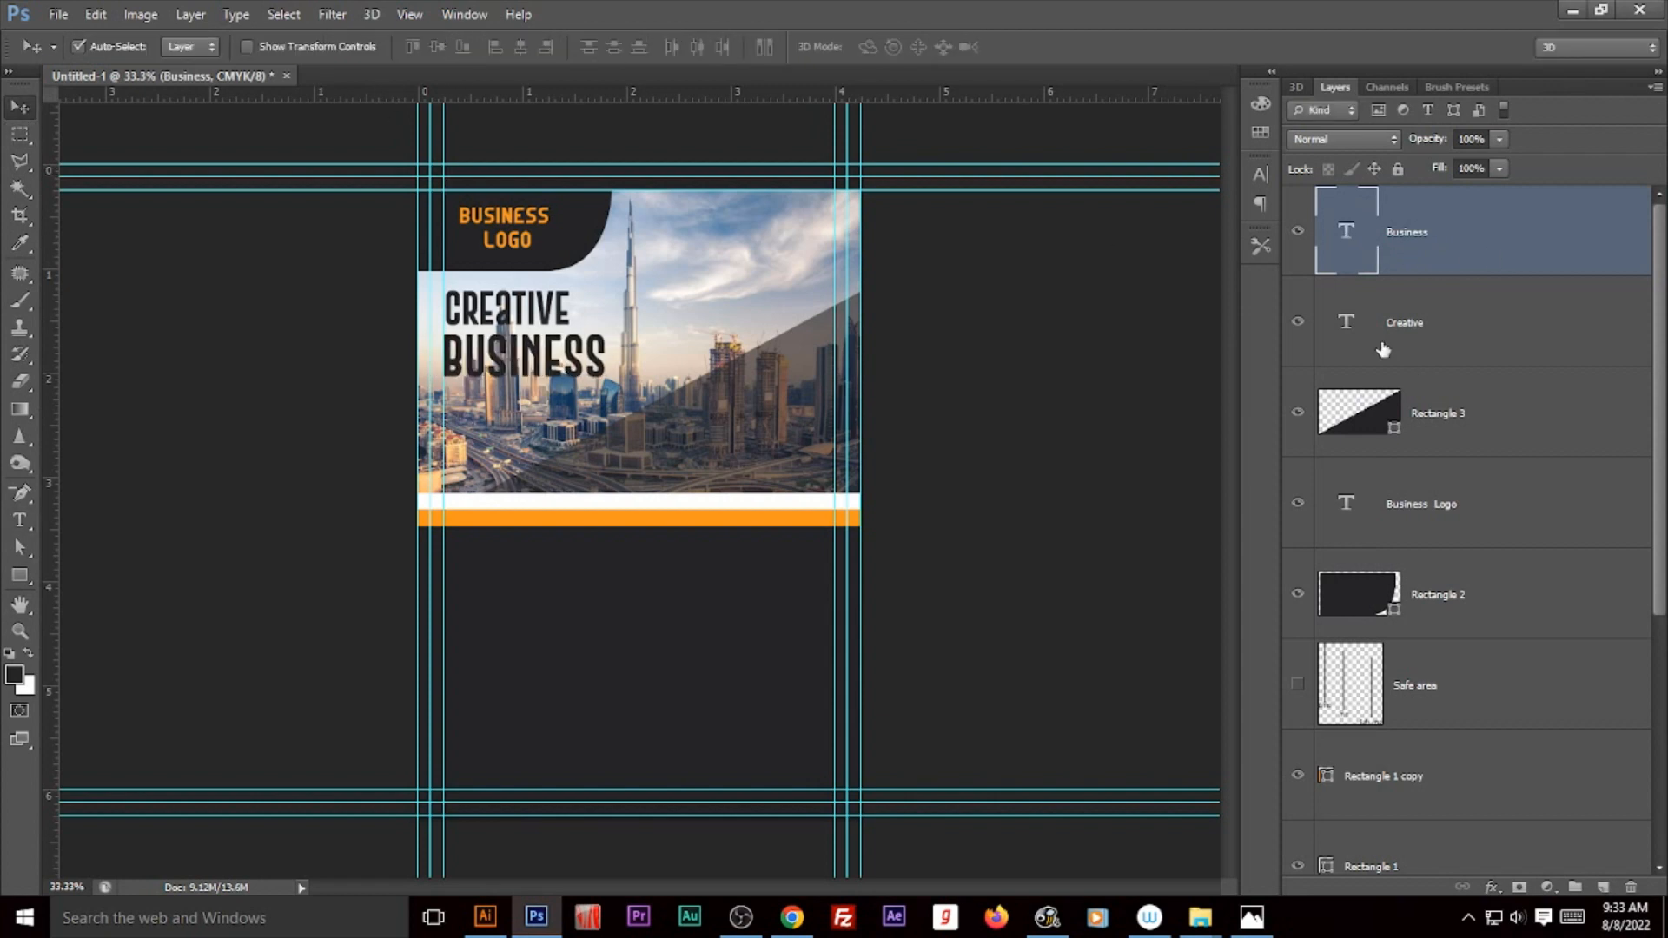
Step: Recolor the Business heading with the orange used in the design
{"action": "key", "text": "i"}
{"action": "key", "text": "alt+BackSpace"}
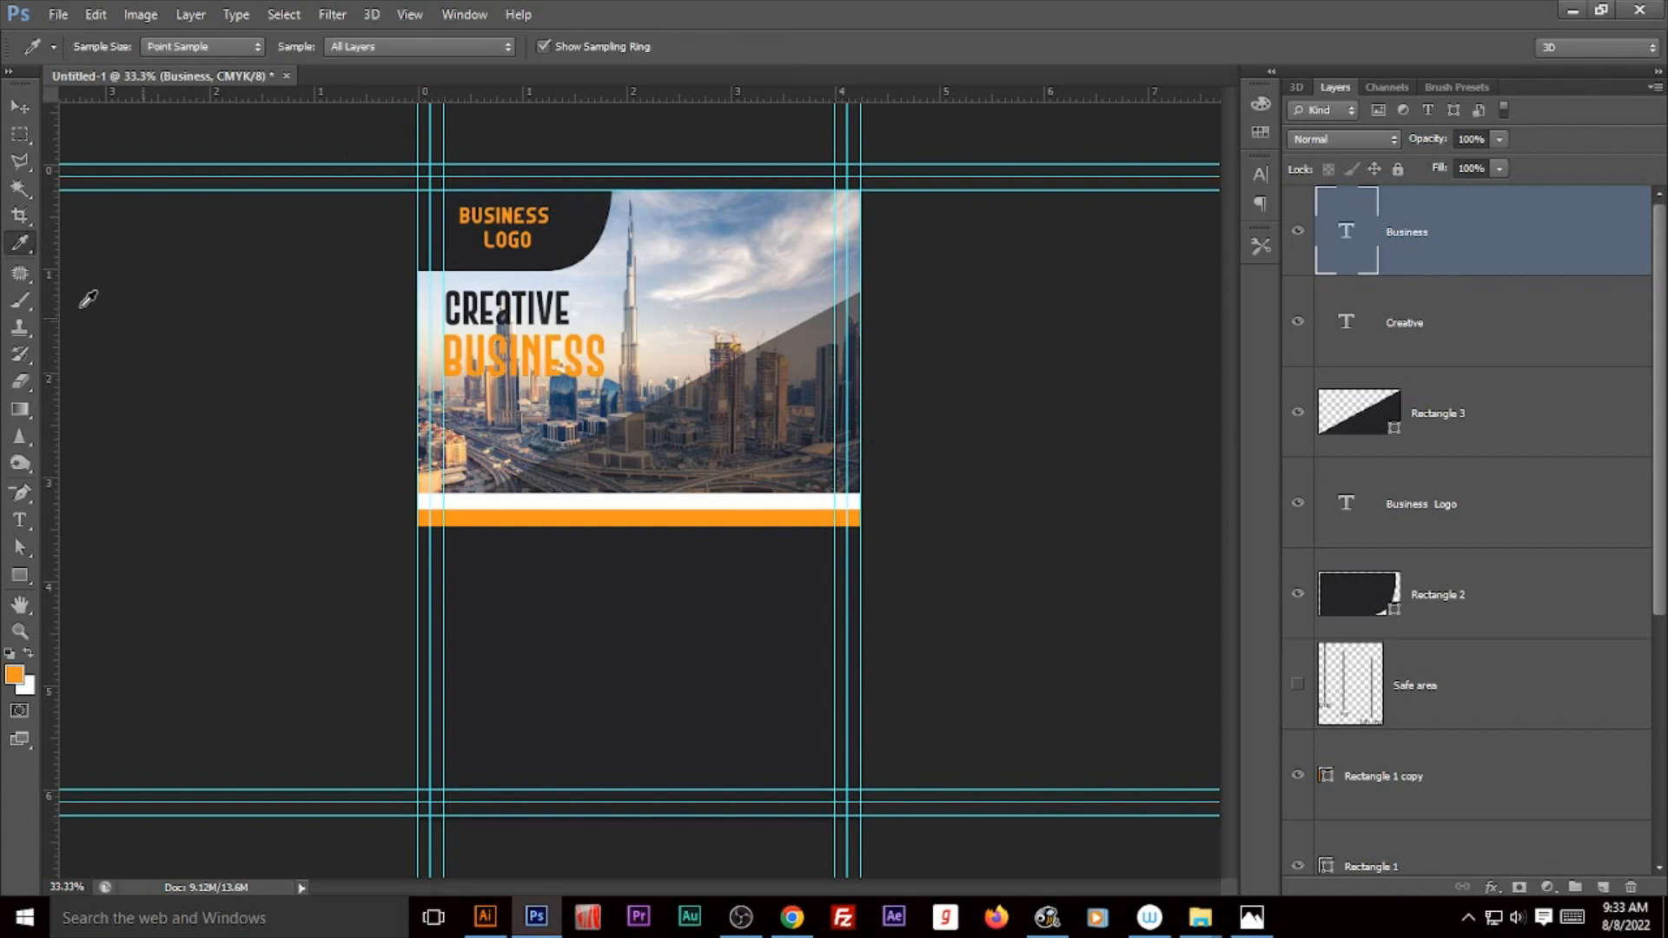
{"action": "left_click", "coordinate": [19, 106]}
Step: Duplicate the Creative text and move the copy straight down to just beneath the orange Business heading
{"action": "left_click", "coordinate": [546, 318]}
{"action": "key", "text": "ctrl+j"}
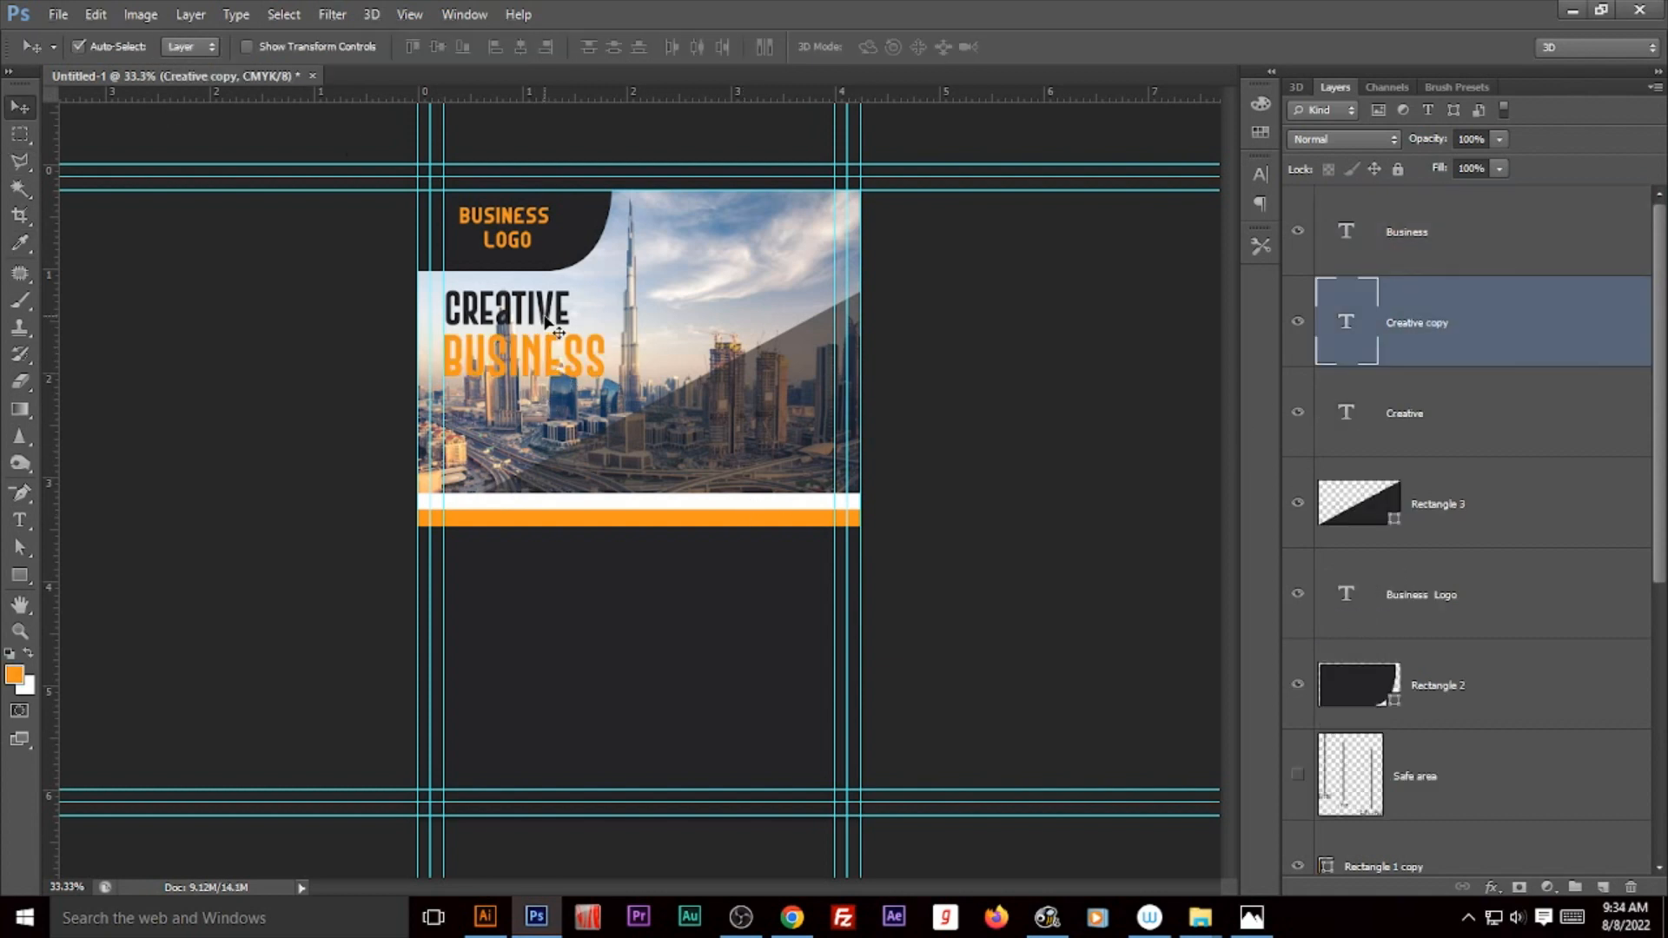
{"action": "key", "text": "shift+Down"}
{"action": "key", "text": "shift+Down"}
{"action": "key", "text": "shift+Down"}
{"action": "key", "text": "shift+Down"}
{"action": "key", "text": "shift+Down"}
{"action": "key", "text": "shift+Down"}
{"action": "key", "text": "shift+Down"}
{"action": "key", "text": "shift+Down"}
{"action": "key", "text": "shift+Down"}
{"action": "key", "text": "shift+Down"}
{"action": "key", "text": "shift+Down"}
{"action": "key", "text": "shift+Down"}
{"action": "key", "text": "shift+Down"}
{"action": "key", "text": "shift+Down"}
{"action": "key", "text": "shift+Down"}
{"action": "key", "text": "shift+Down"}
{"action": "key", "text": "shift+Down"}
{"action": "key", "text": "shift+Down"}
{"action": "key", "text": "shift+Down"}
{"action": "key", "text": "shift+Down"}
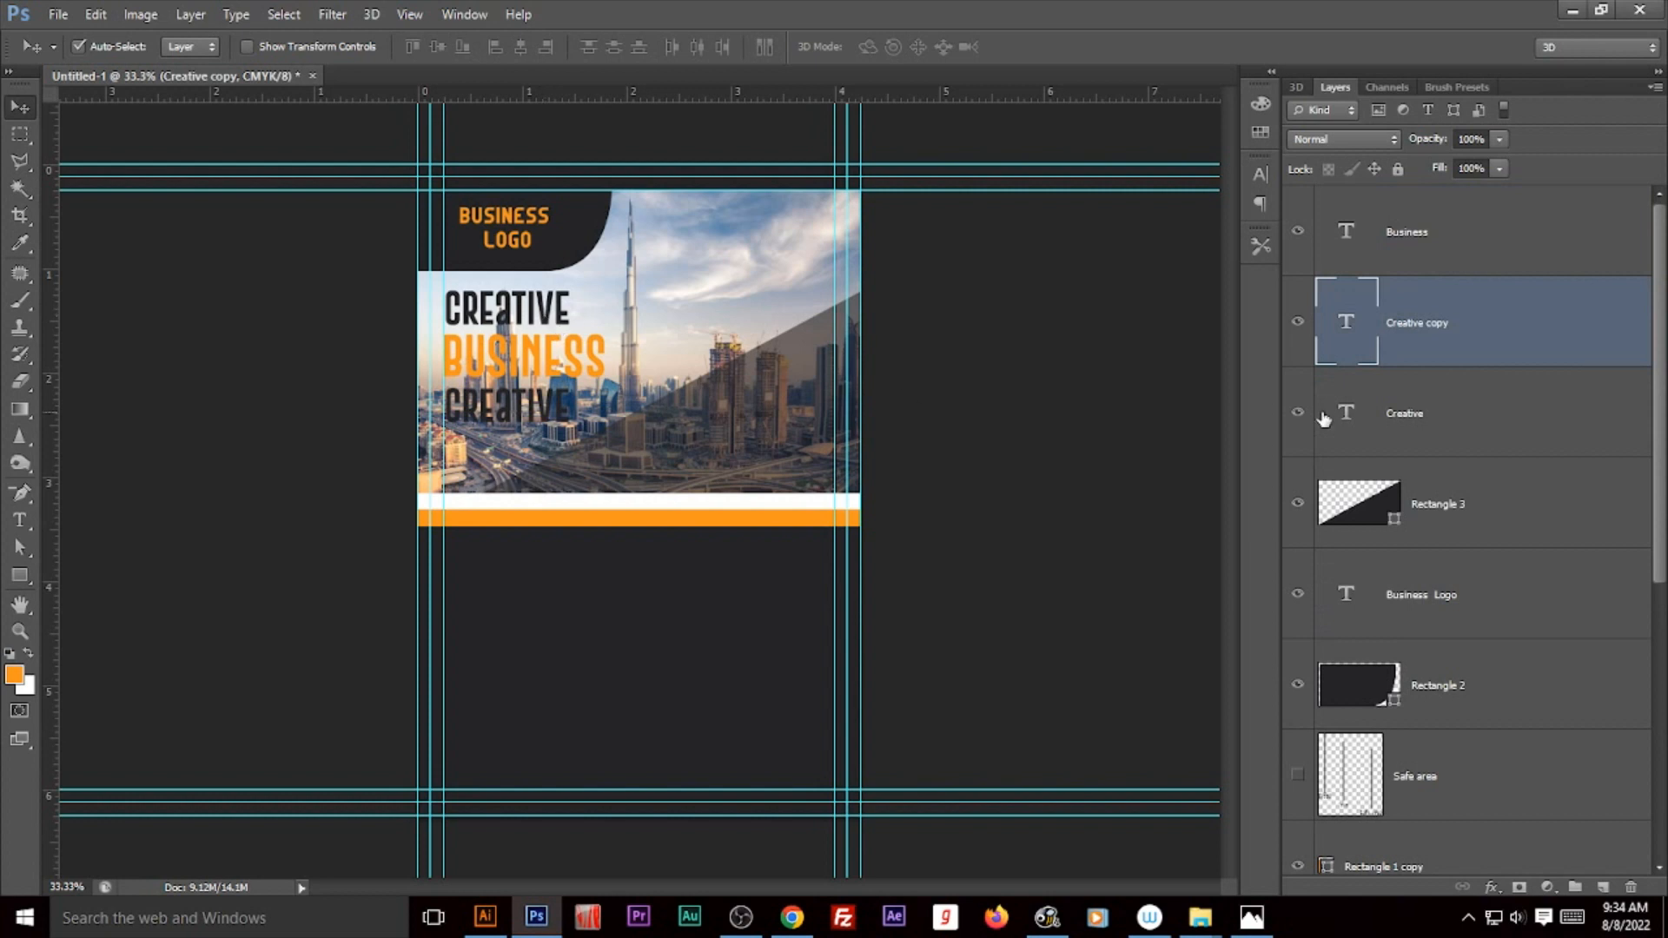
Step: Change the wording of the Creative copy beneath the orange Business heading to "Agency"
{"action": "double_click", "coordinate": [1347, 323]}
{"action": "type", "text": "AGENCY"}
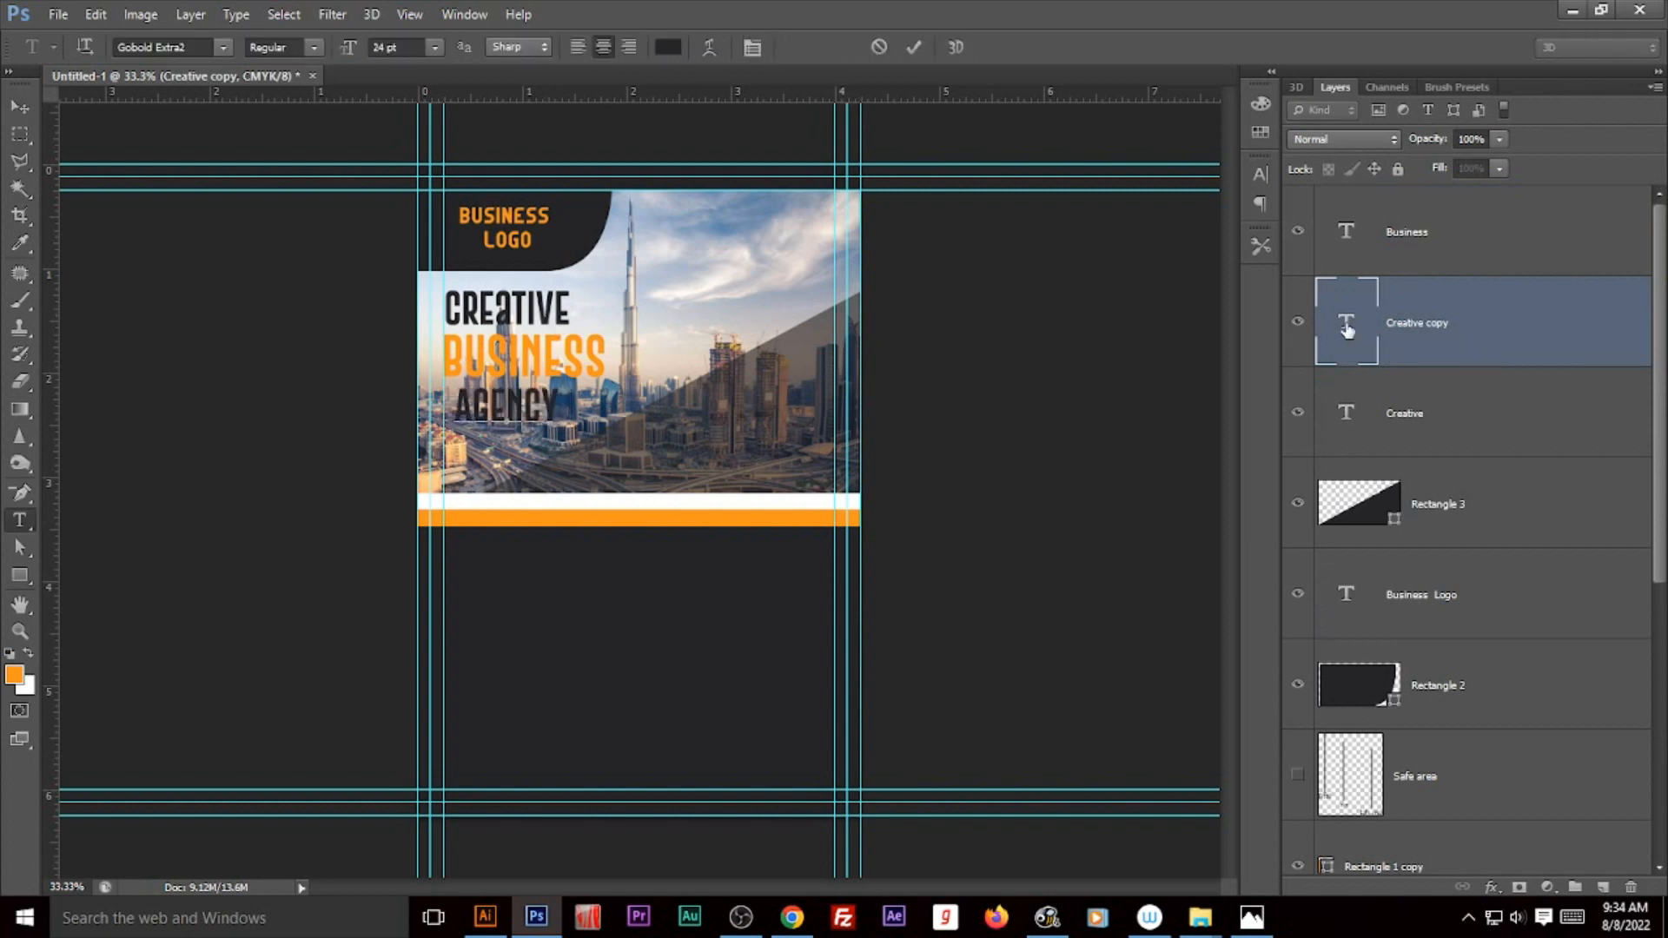
{"action": "left_click", "coordinate": [19, 107]}
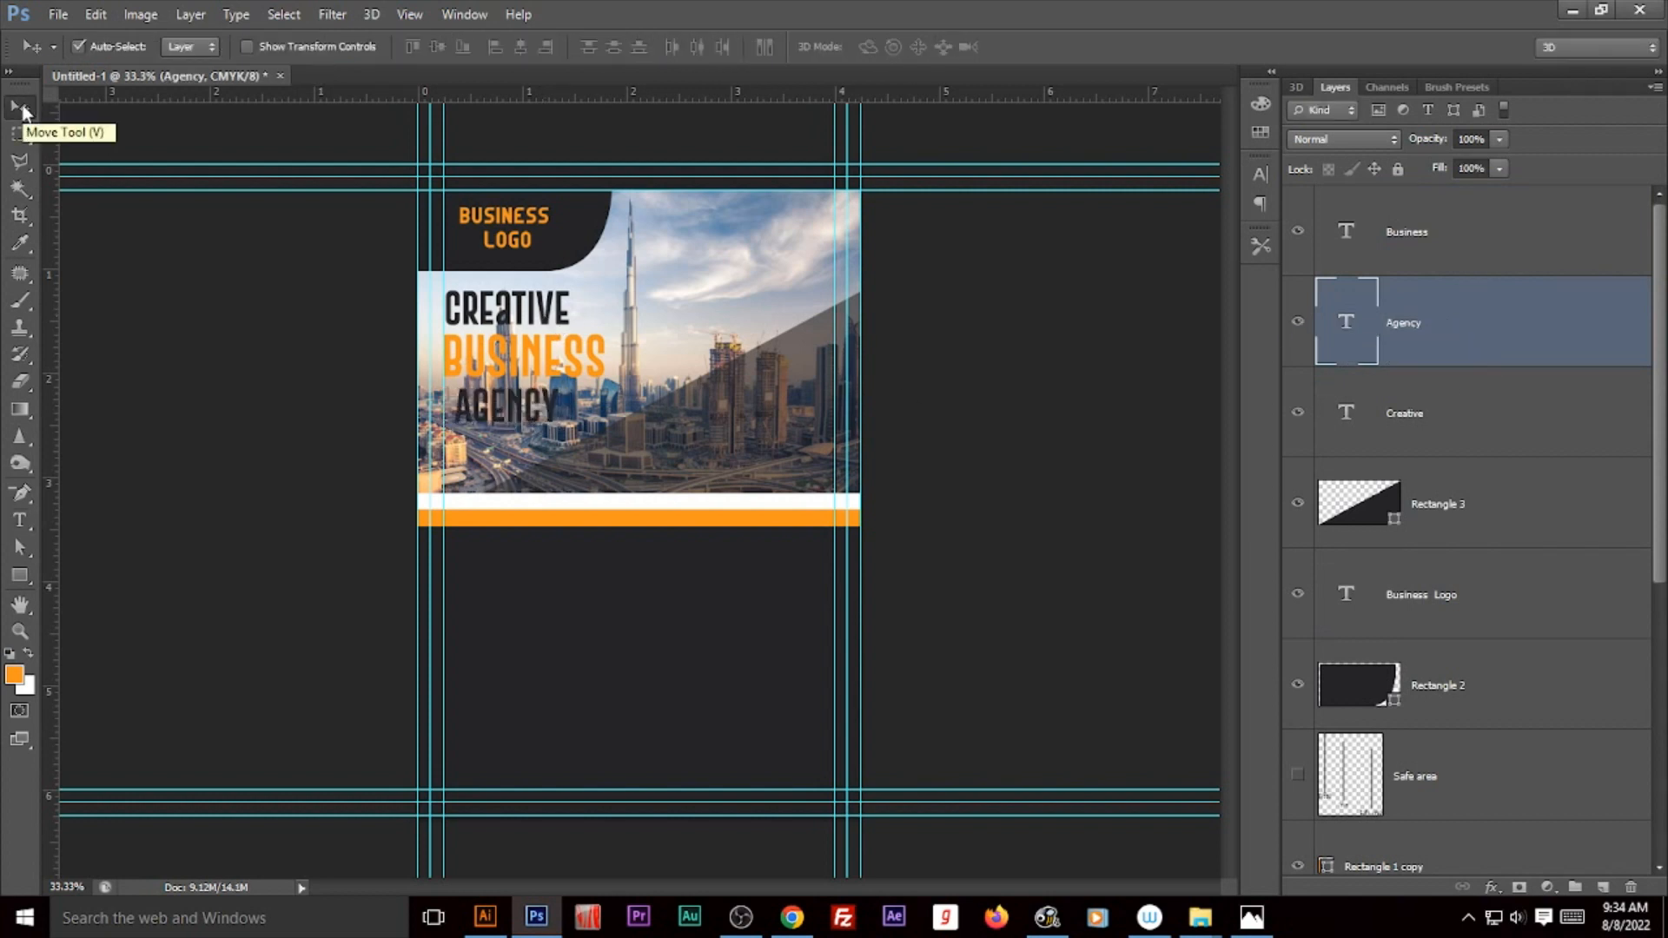
Step: Recolor the Agency and Creative heading texts white
{"action": "key", "text": "ctrl+BackSpace"}
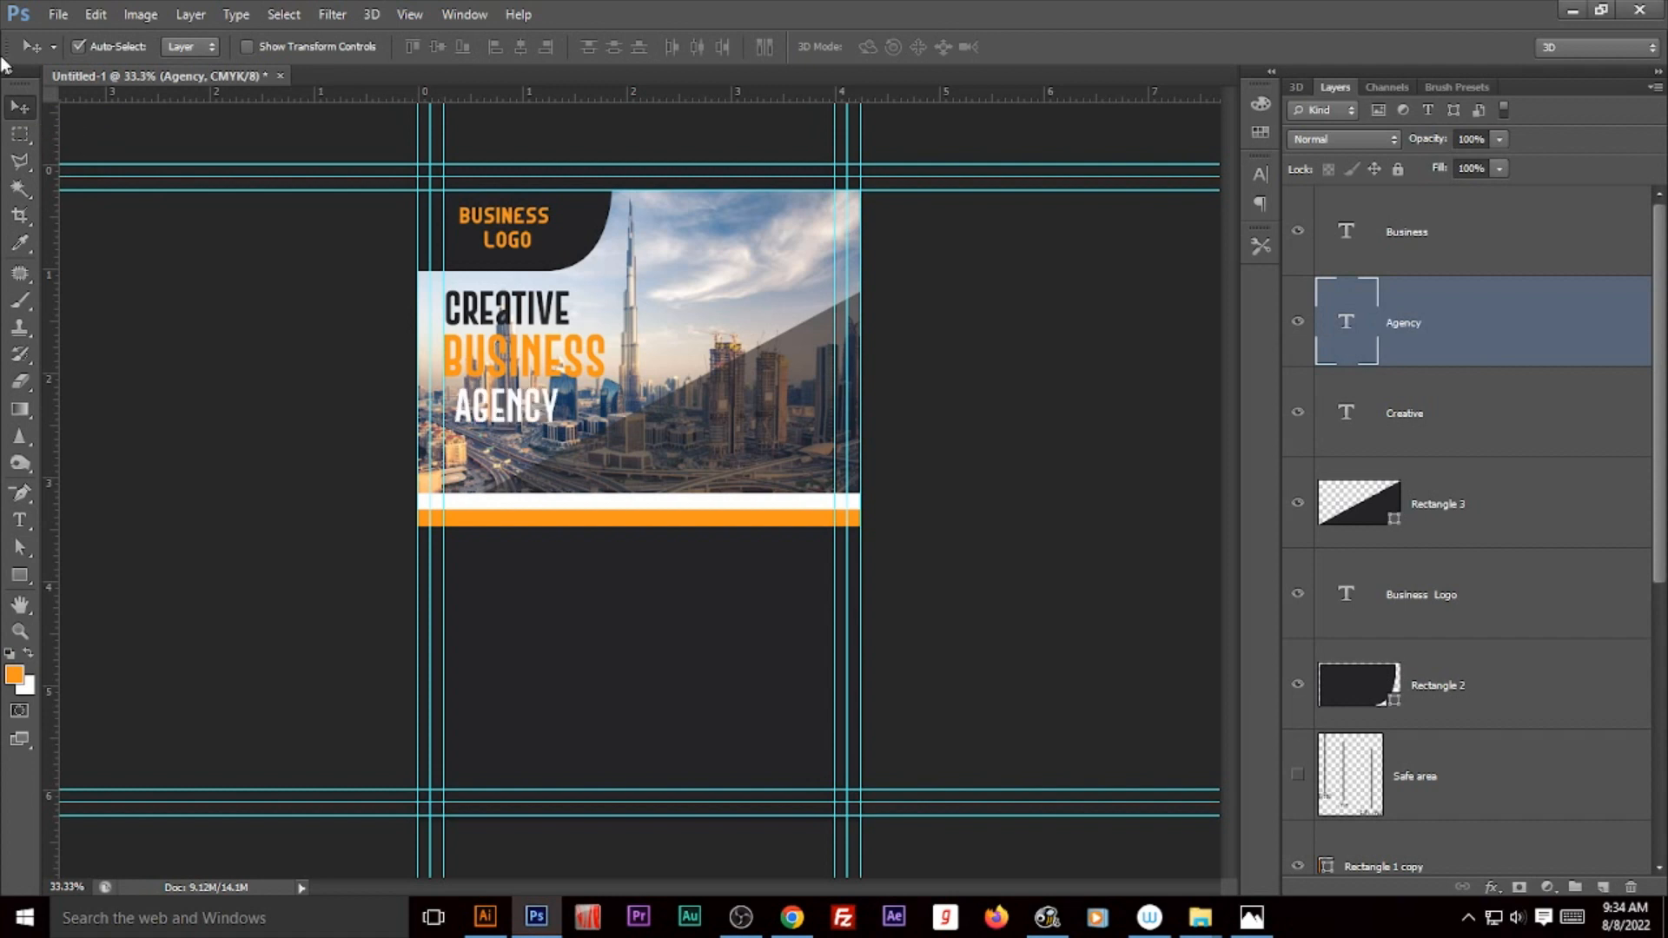
{"action": "left_click", "coordinate": [556, 317]}
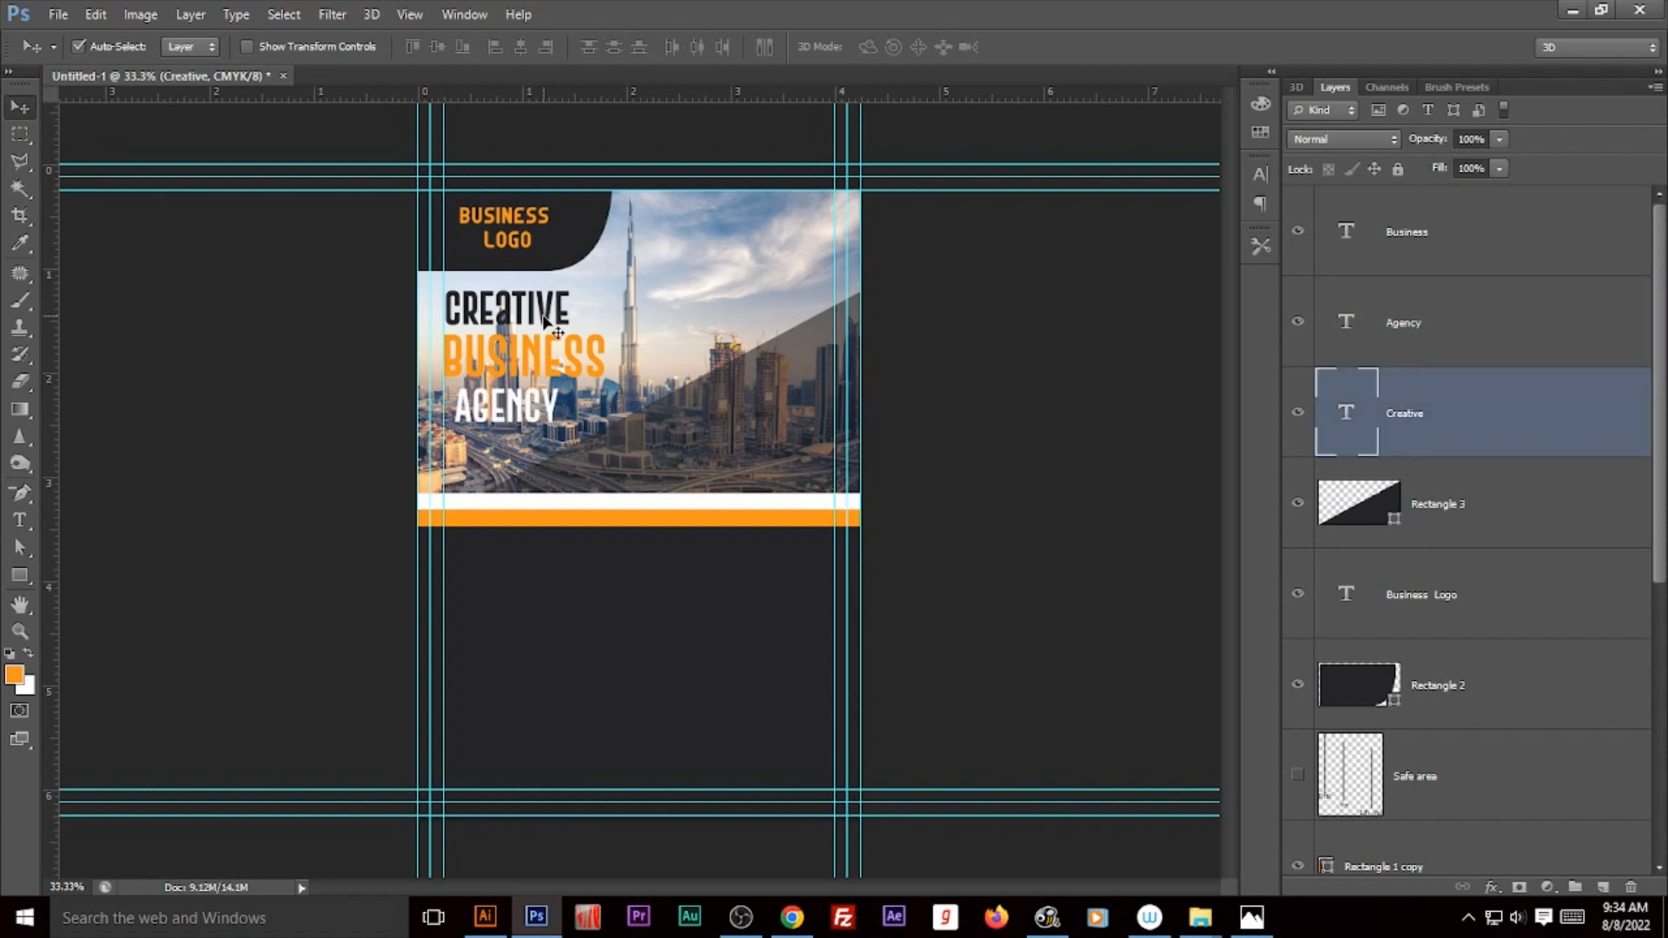
{"action": "key", "text": "ctrl+BackSpace"}
{"action": "left_click", "coordinate": [542, 352]}
Step: Group the Creative, Agency and Business heading layers together
{"action": "left_click", "coordinate": [549, 315]}
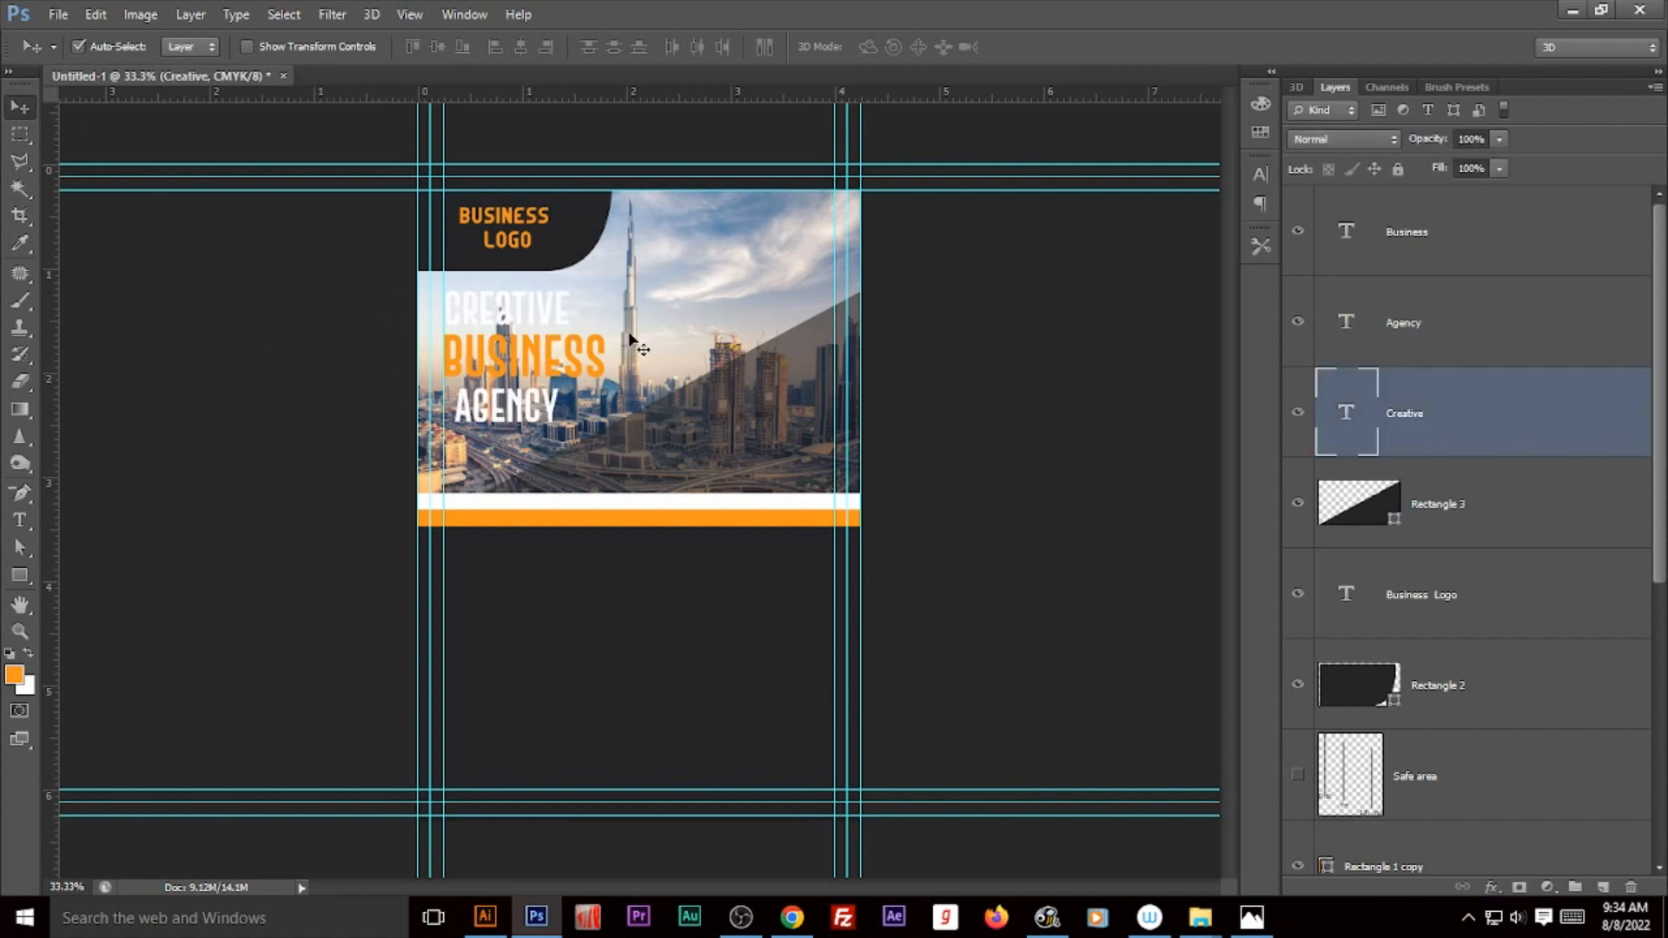
{"action": "left_click", "coordinate": [1426, 318], "text": "ctrl"}
{"action": "left_click", "coordinate": [1499, 265], "text": "ctrl"}
{"action": "key", "text": "ctrl+g"}
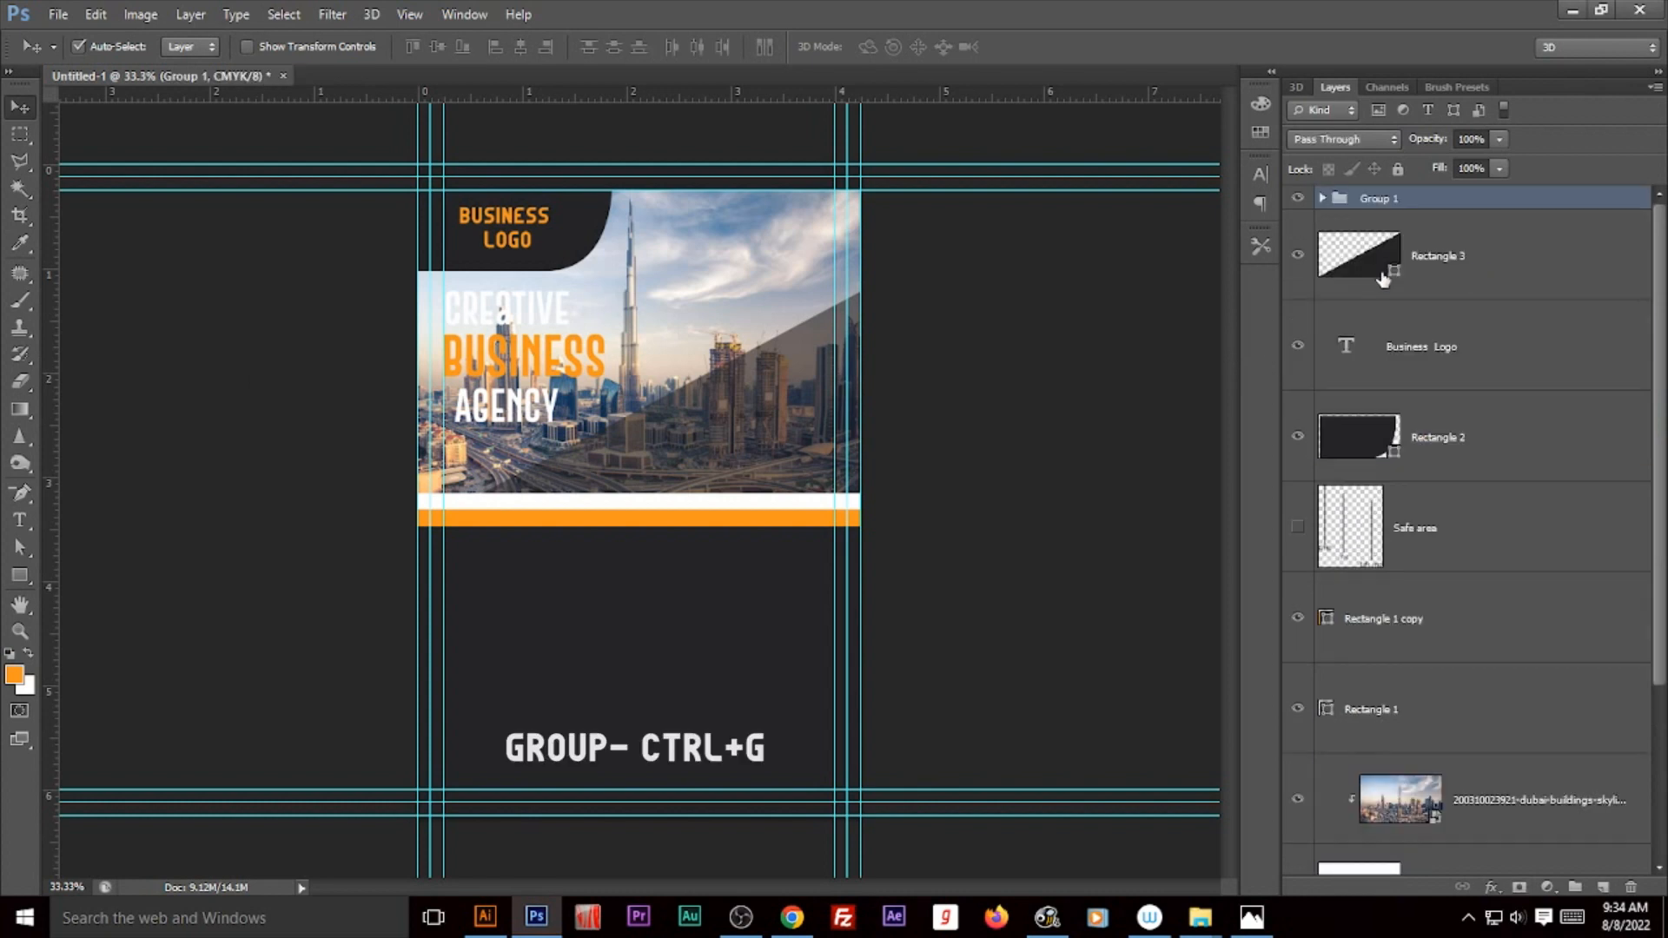
Step: Apply a drop shadow to the heading group with 62% opacity, 12 px distance, 9% spread and 16 px size
{"action": "left_click", "coordinate": [1492, 886]}
{"action": "left_click", "coordinate": [1356, 873]}
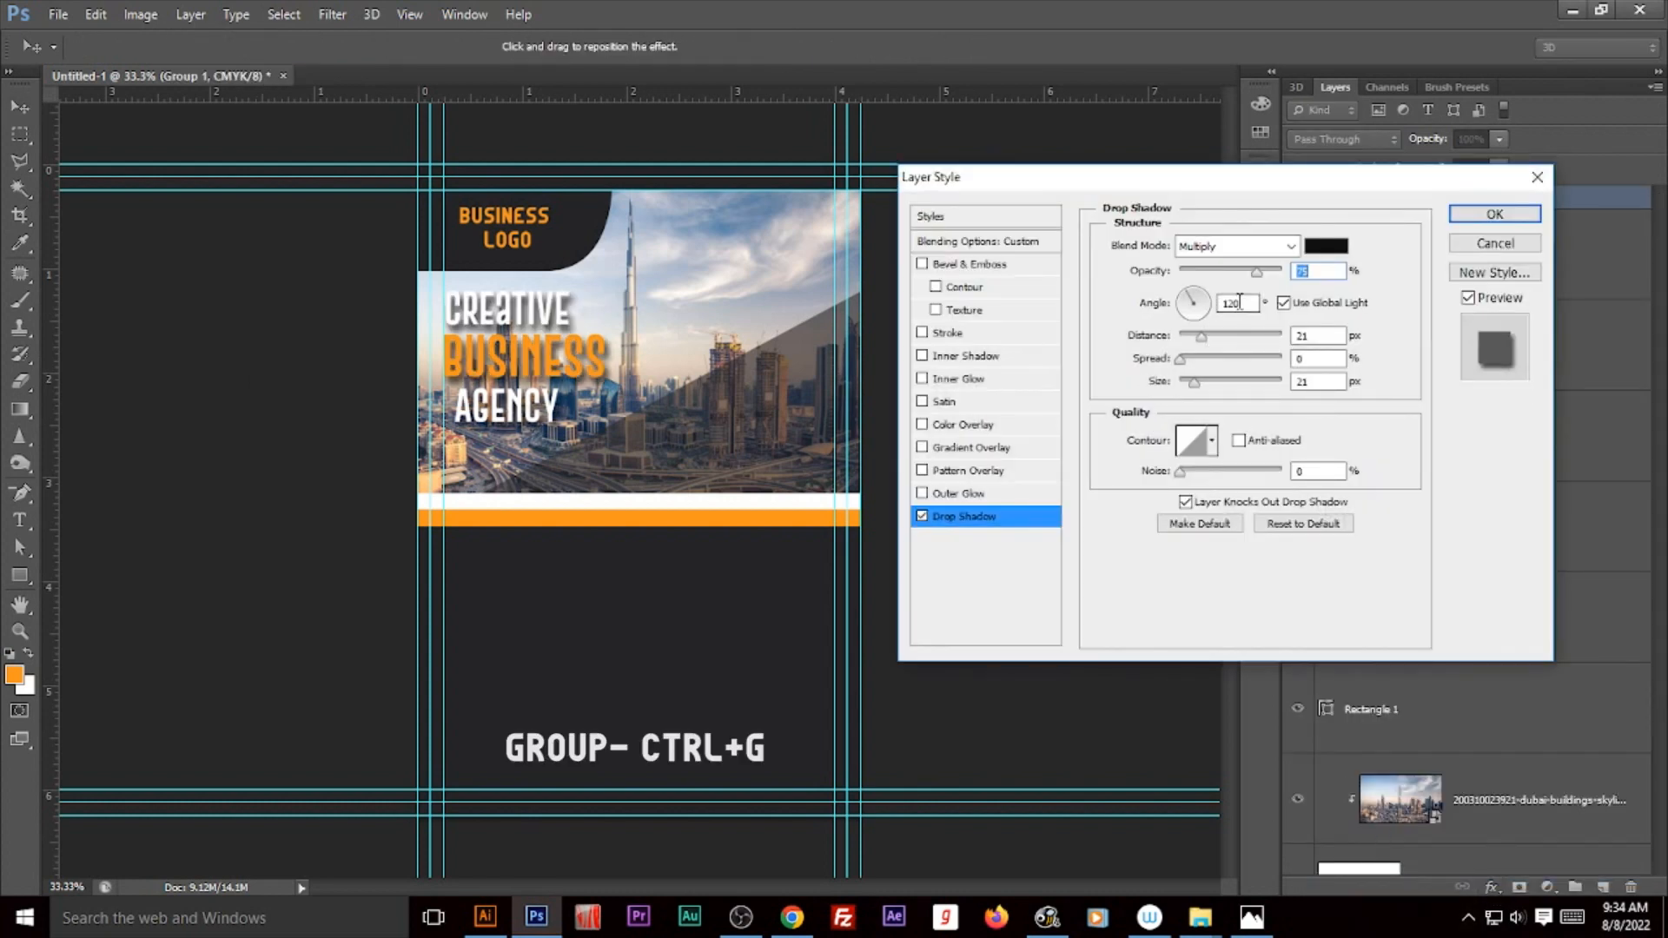
{"action": "left_click_drag", "start_coordinate": [1201, 337], "coordinate": [1192, 382]}
{"action": "left_click_drag", "start_coordinate": [1256, 271], "coordinate": [1247, 278]}
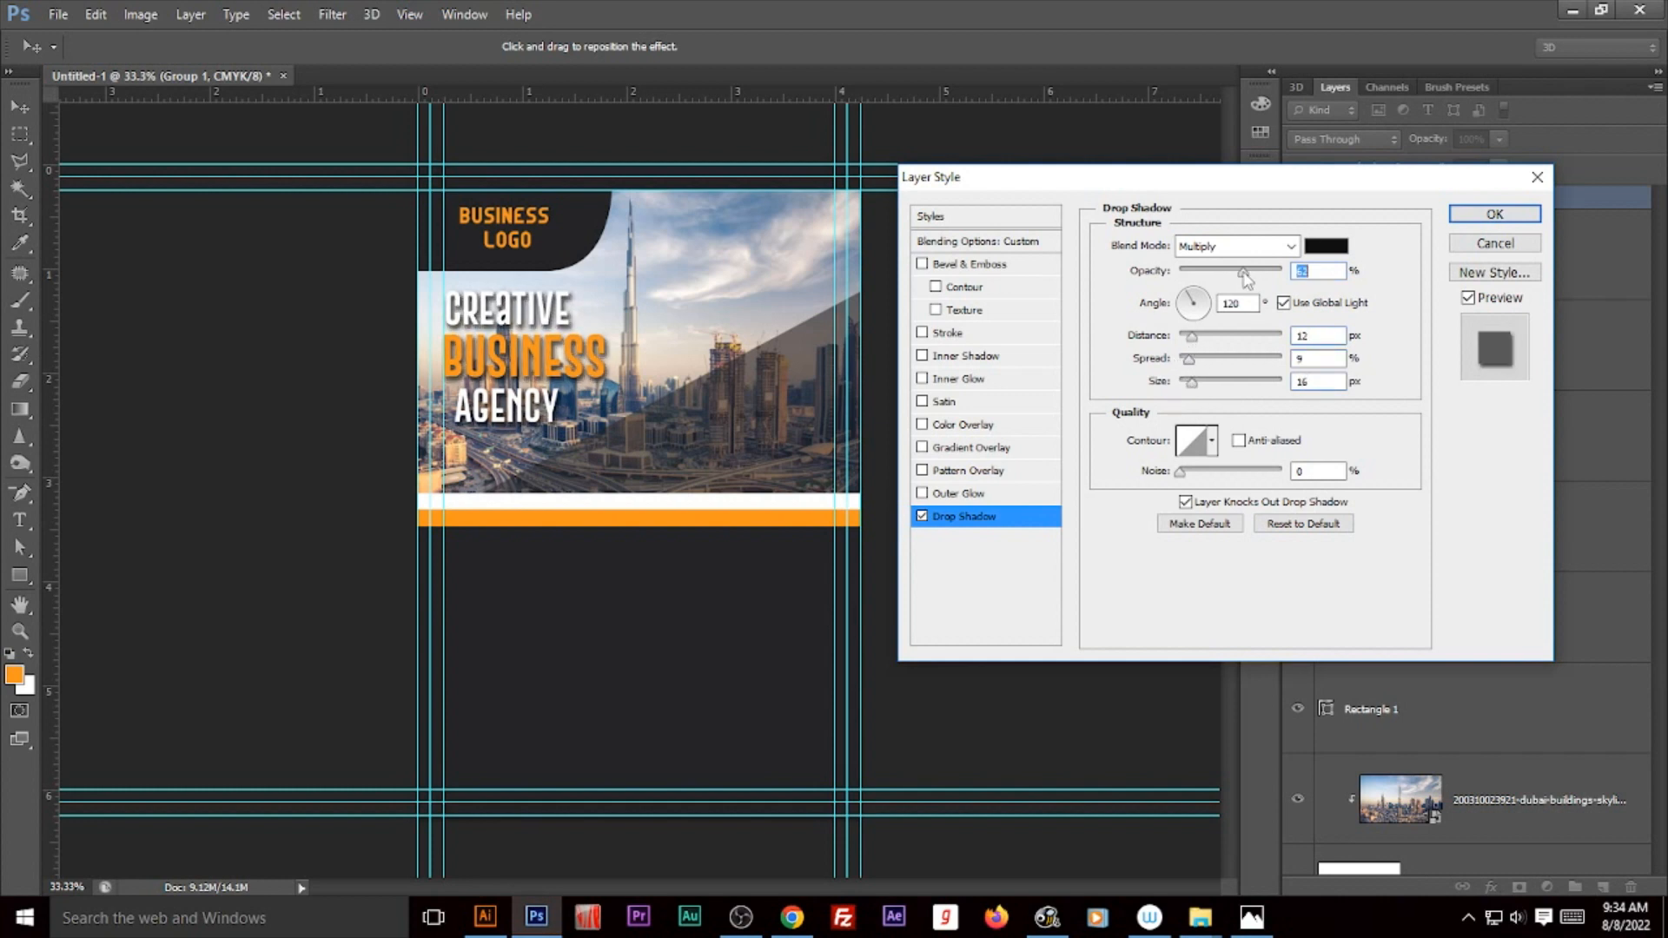
{"action": "left_click", "coordinate": [1495, 214]}
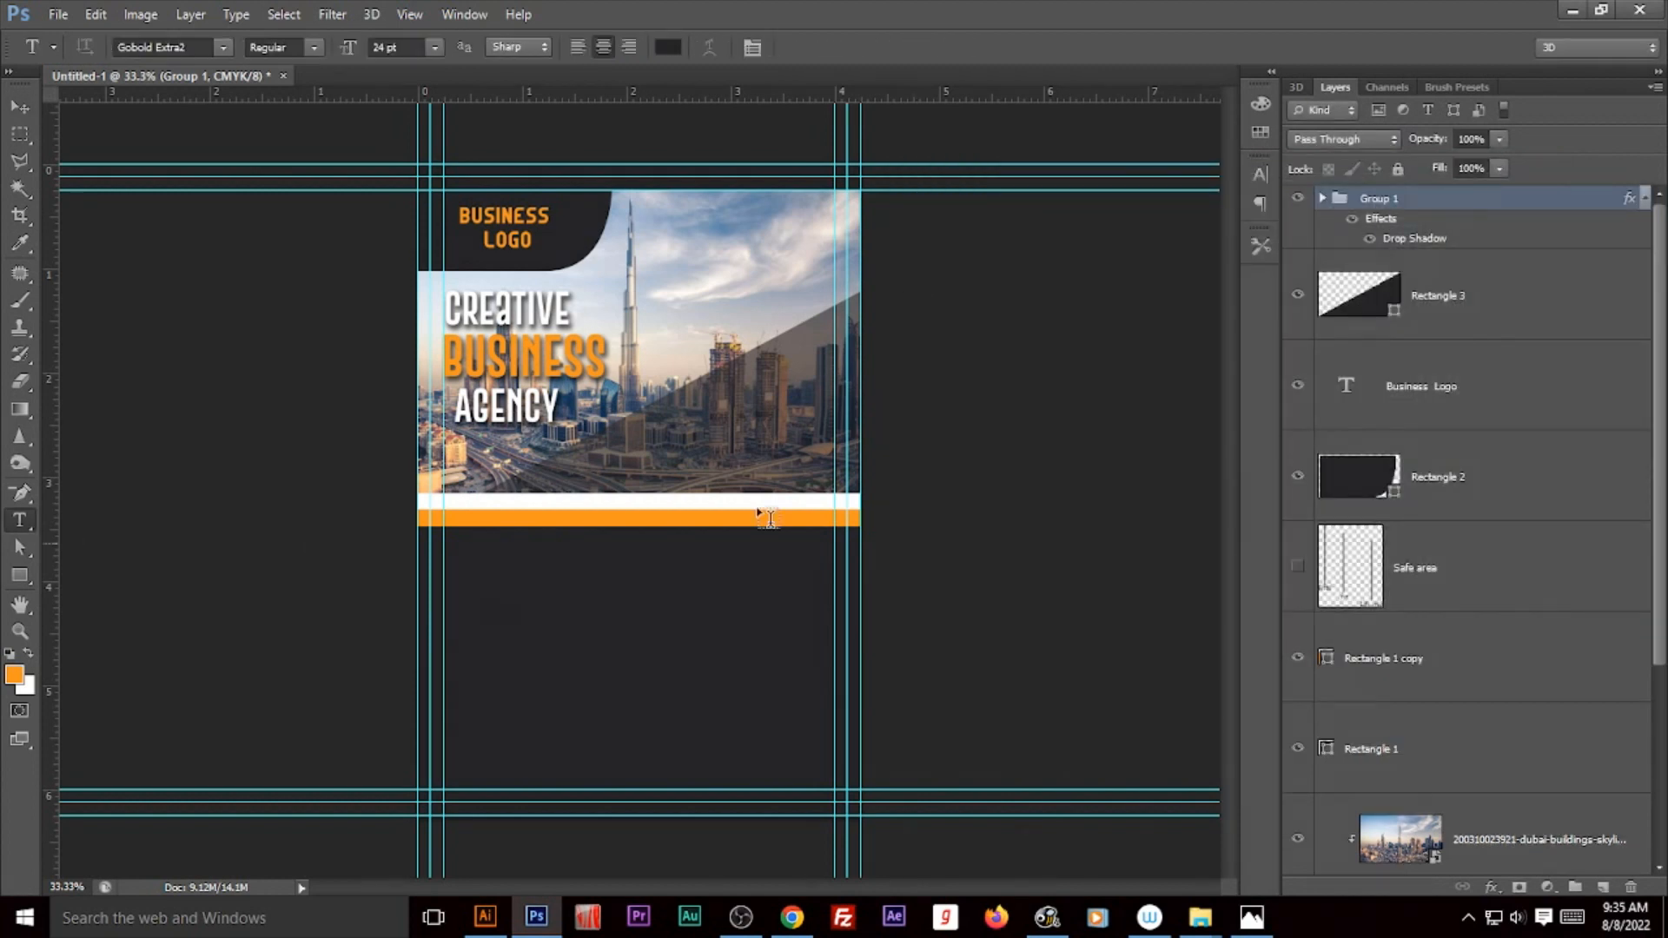
Step: Add the three-line tagline "Take your Business to Next Level" over the dark diagonal area of the photo
{"action": "left_click", "coordinate": [705, 415]}
{"action": "type", "text": "Tak"}
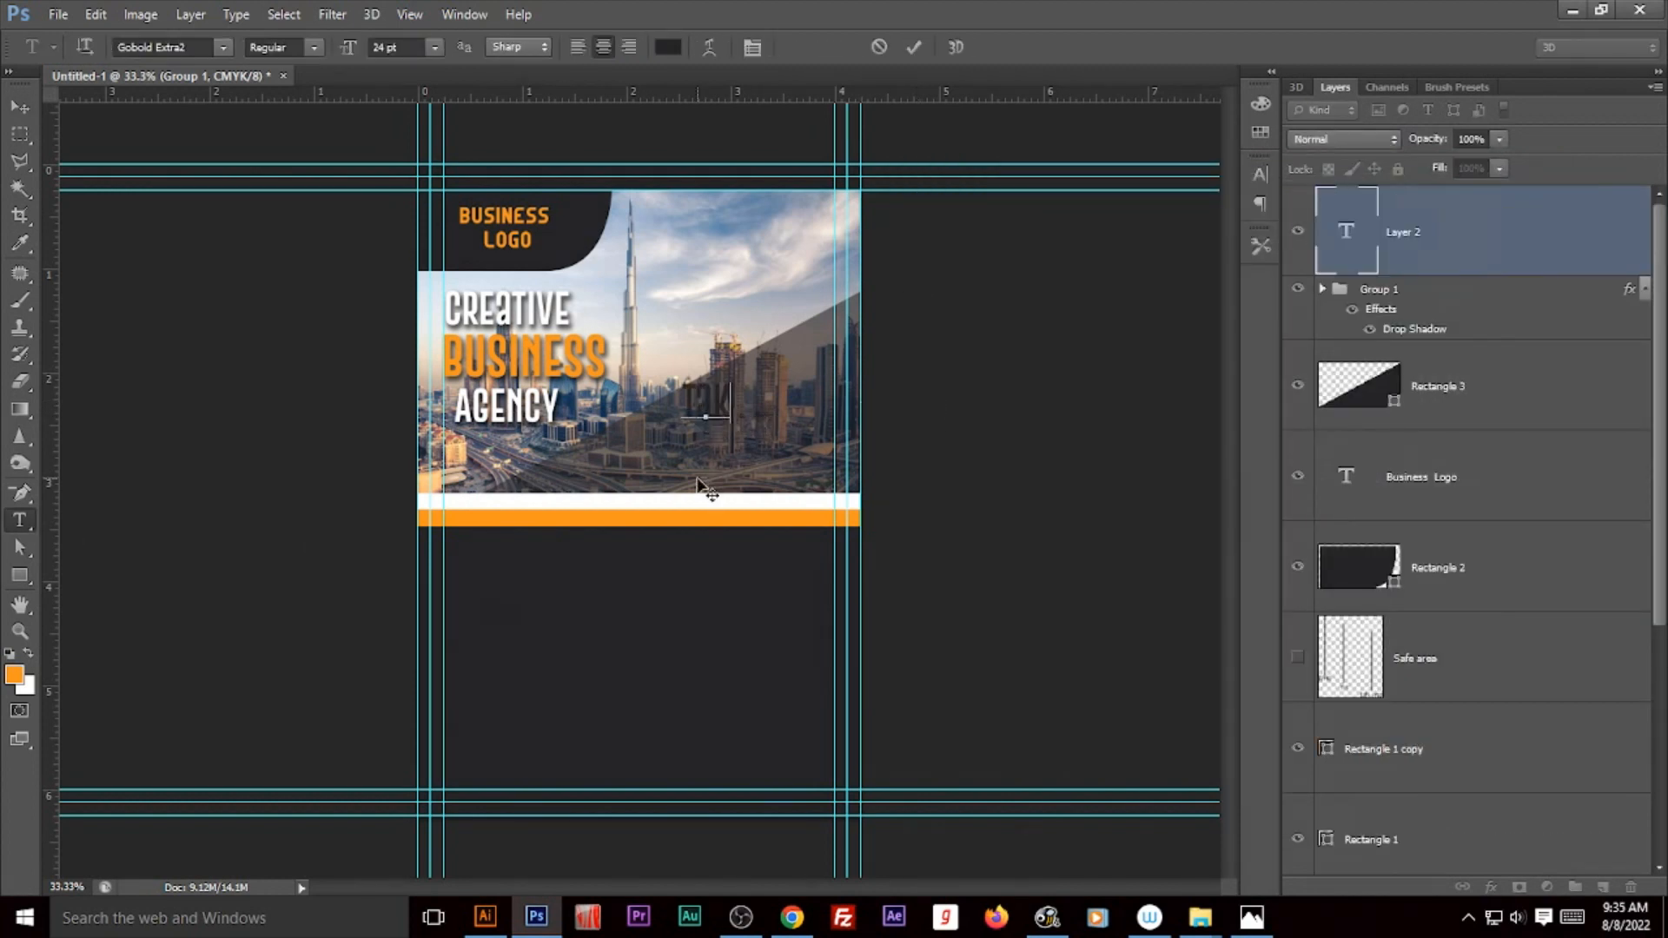
{"action": "type", "text": "e your "}
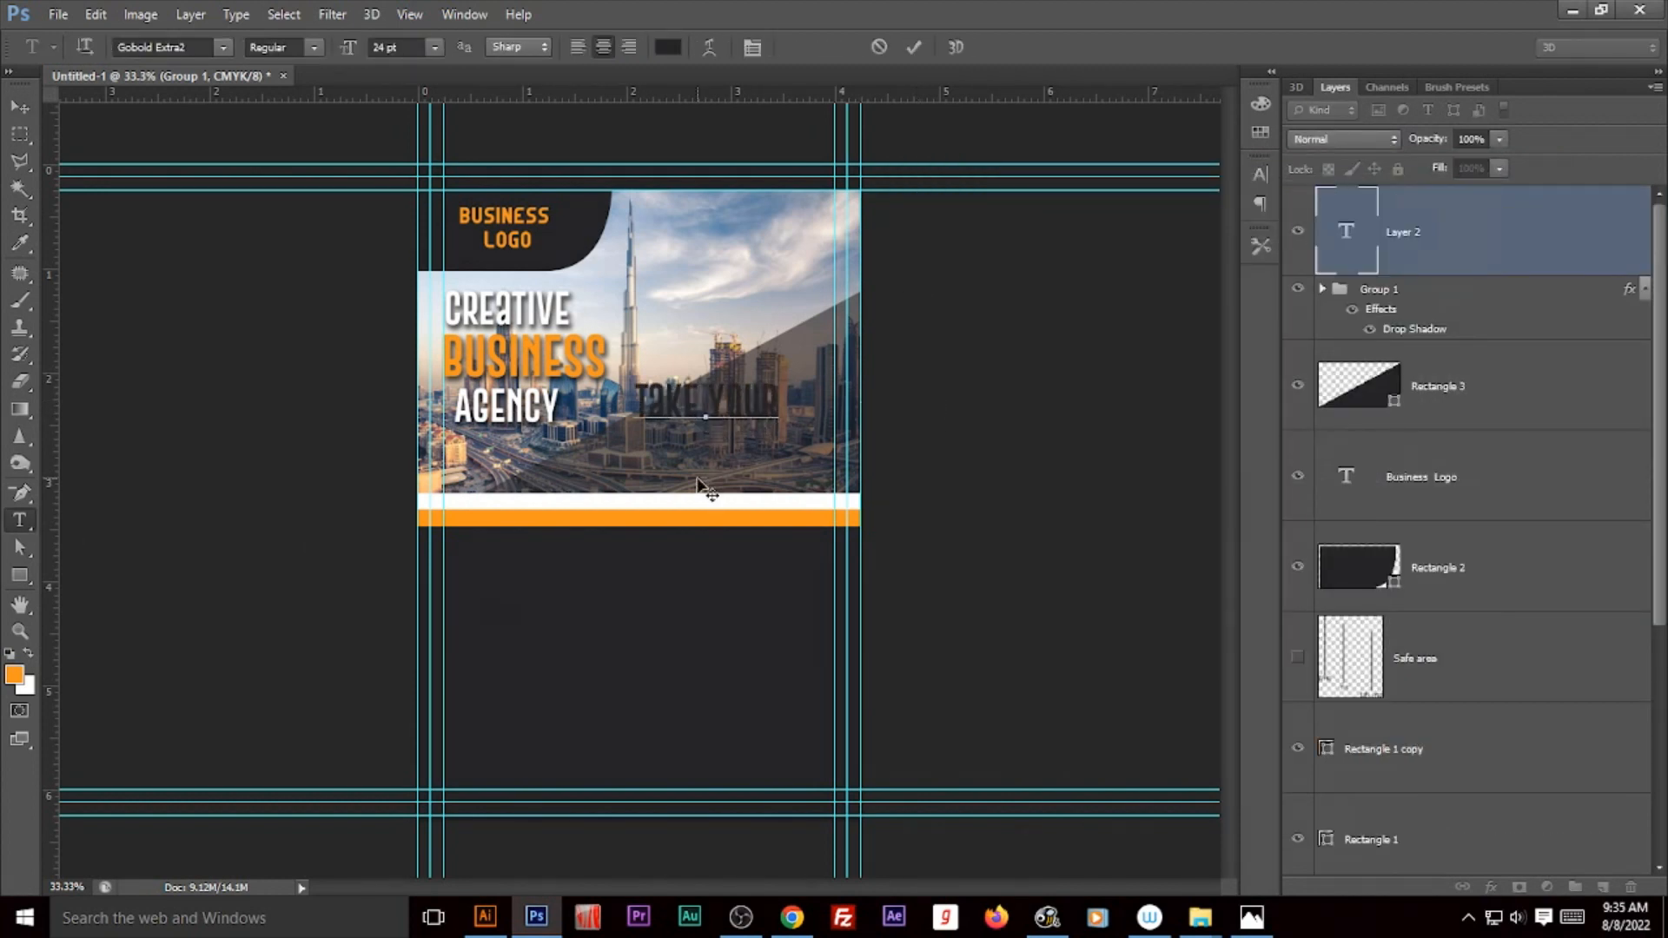
{"action": "type", "text": "BUSINESS"}
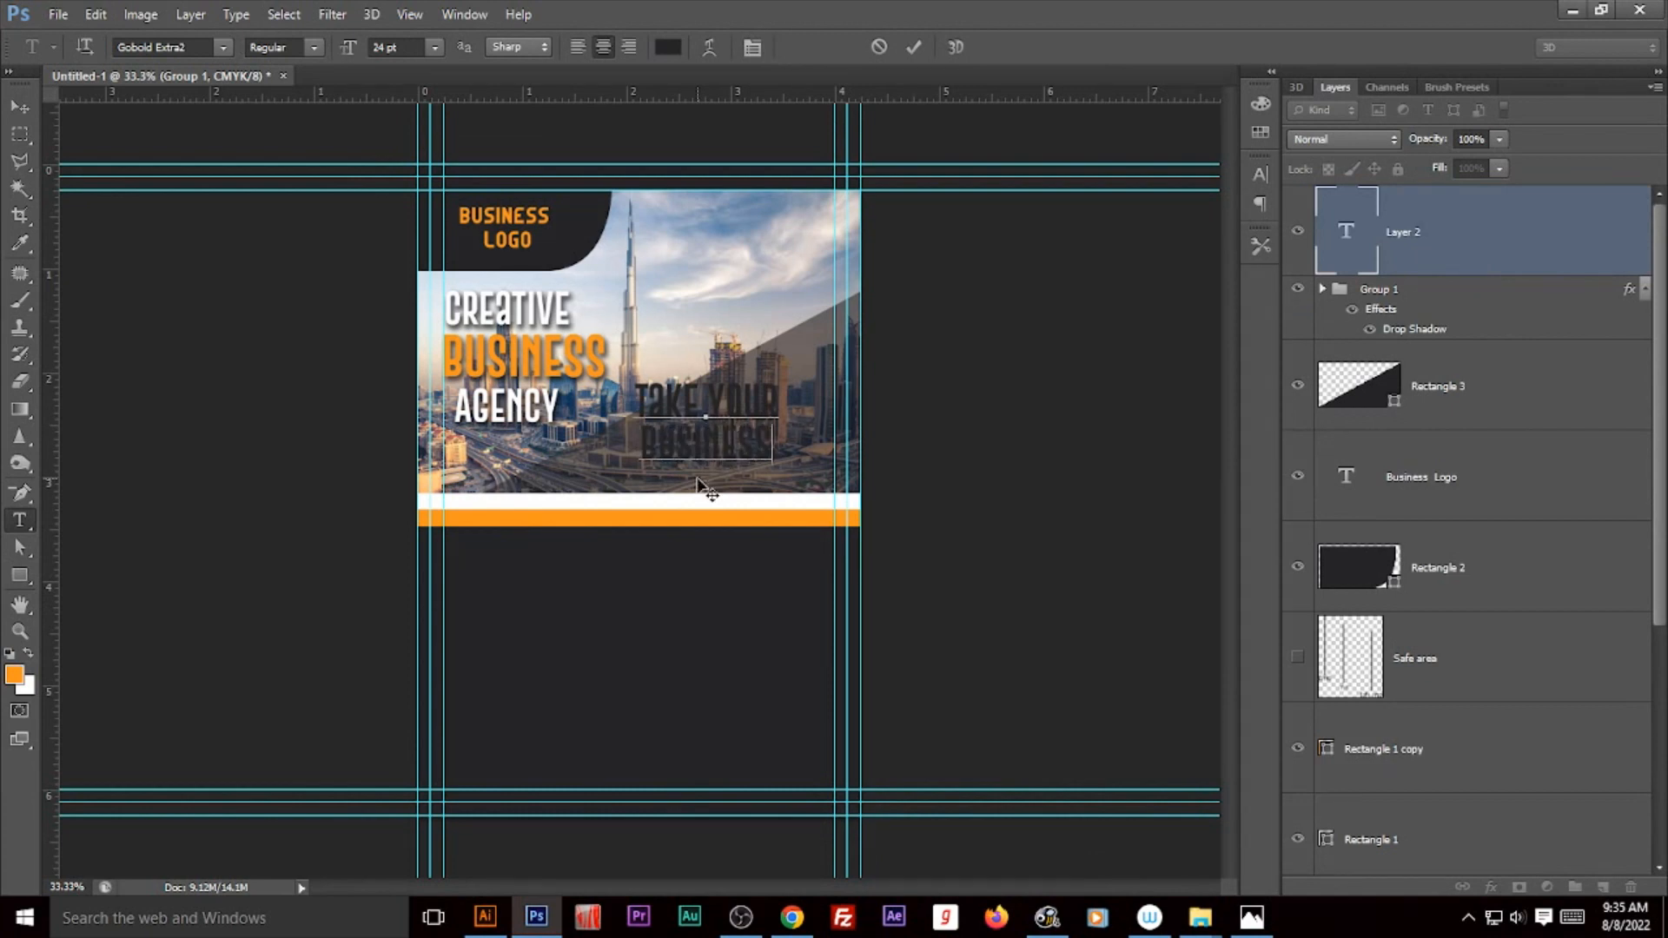
{"action": "type", "text": " TO"}
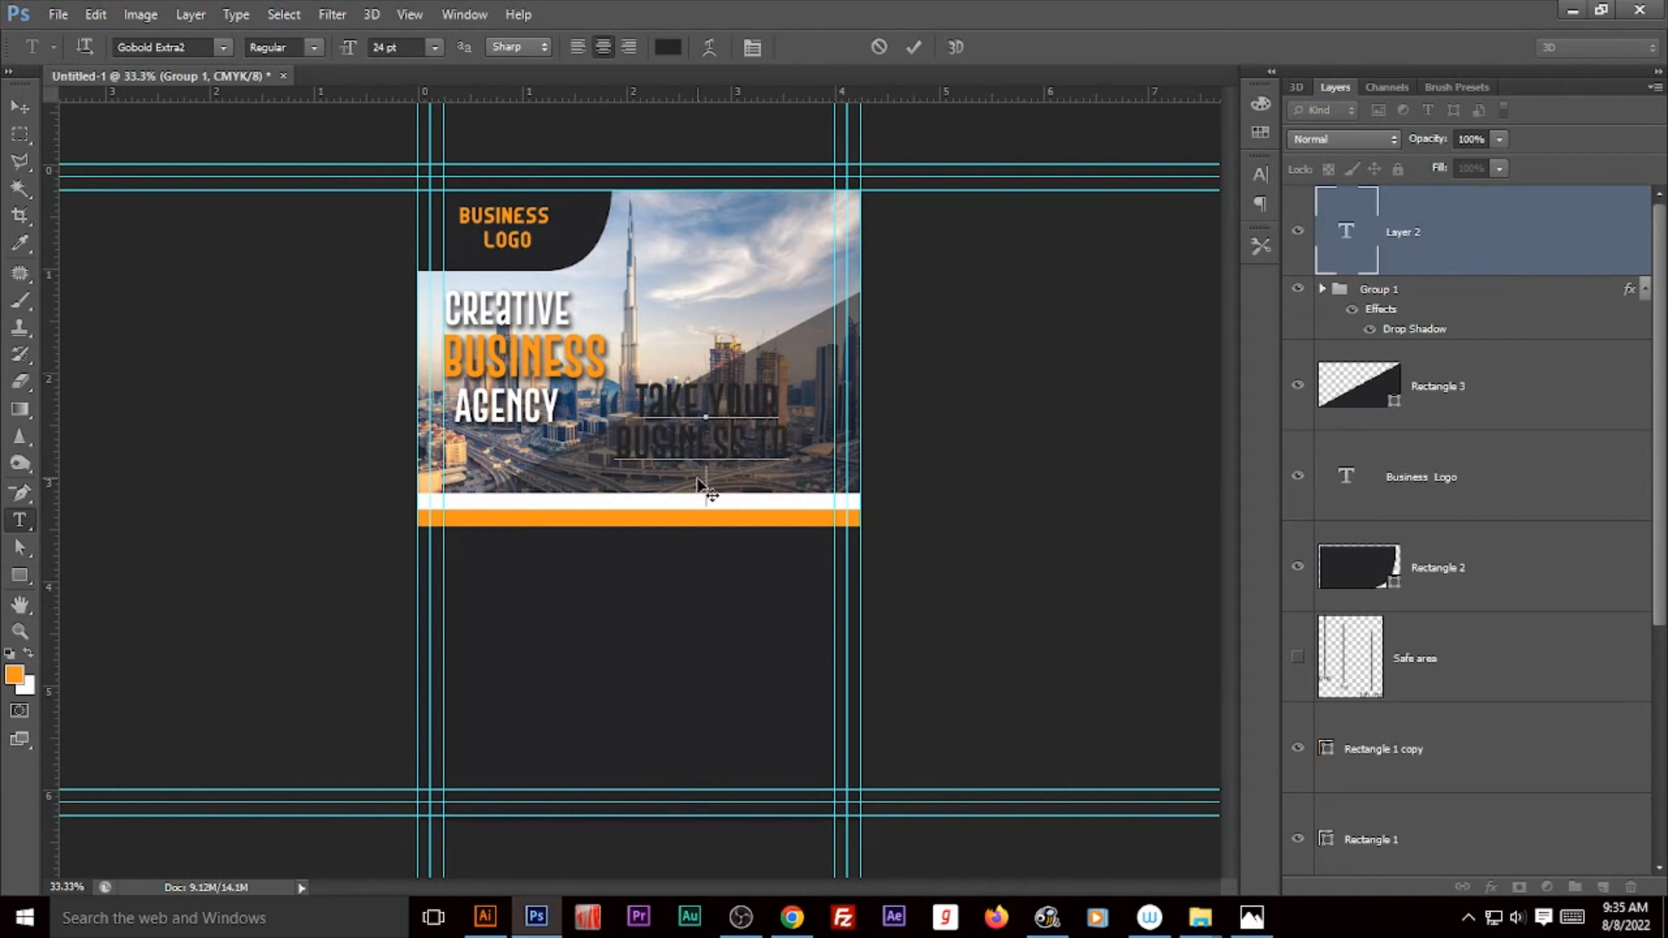
{"action": "key", "text": "Return"}
{"action": "type", "text": "NEXT LEVEL"}
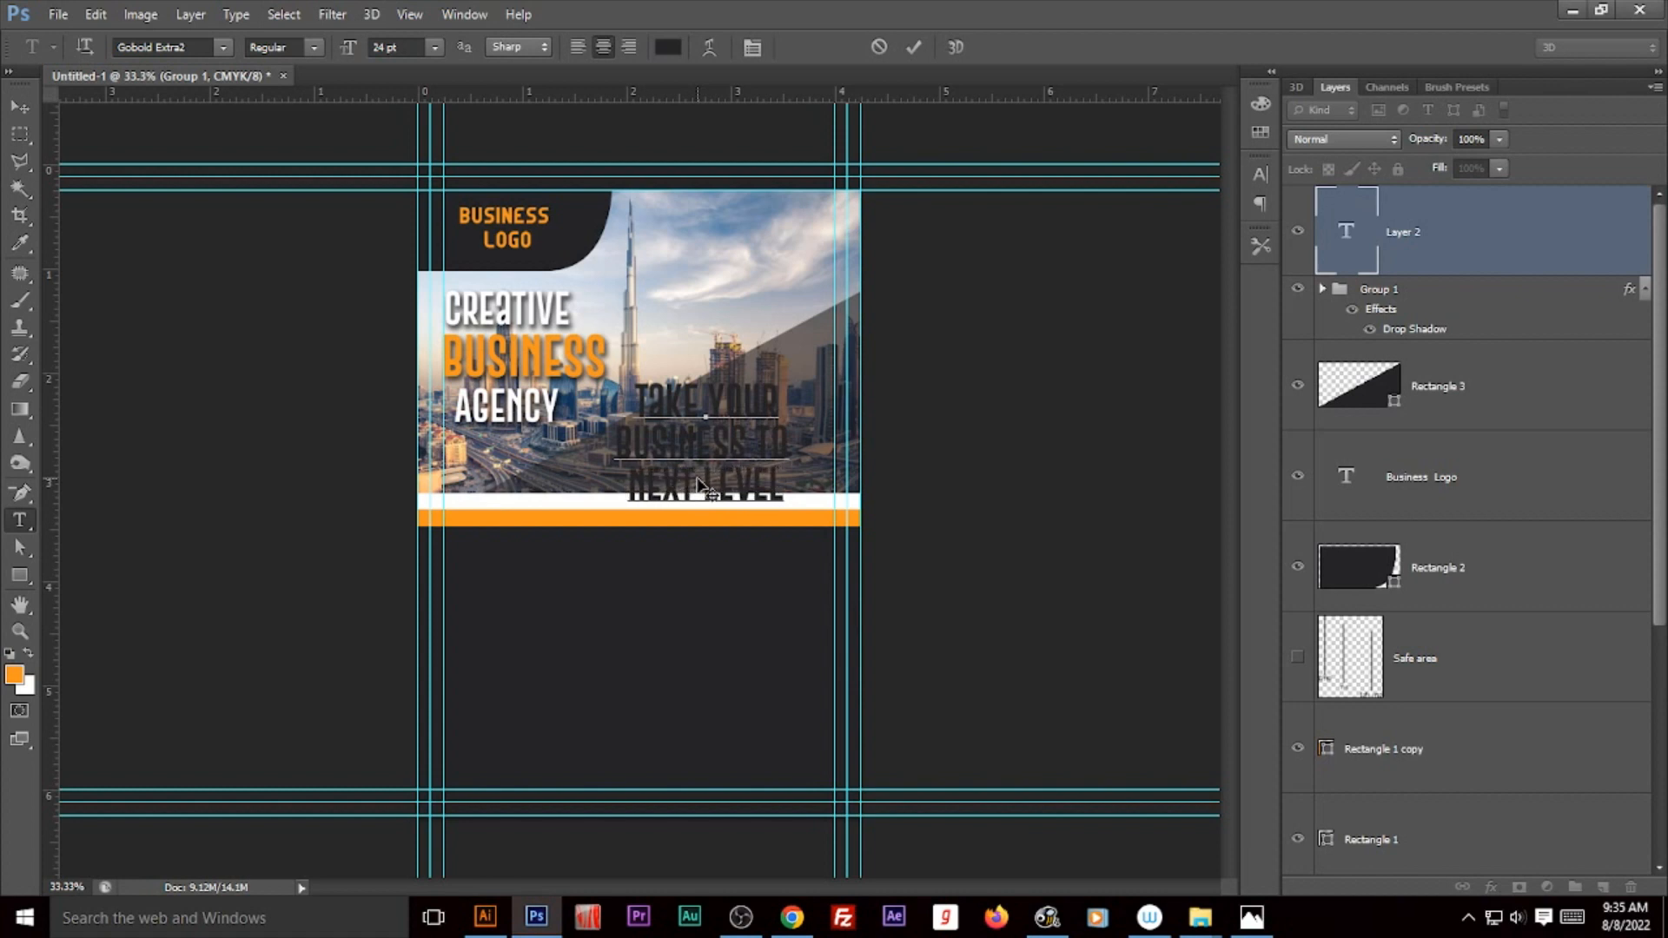
{"action": "left_click", "coordinate": [19, 106]}
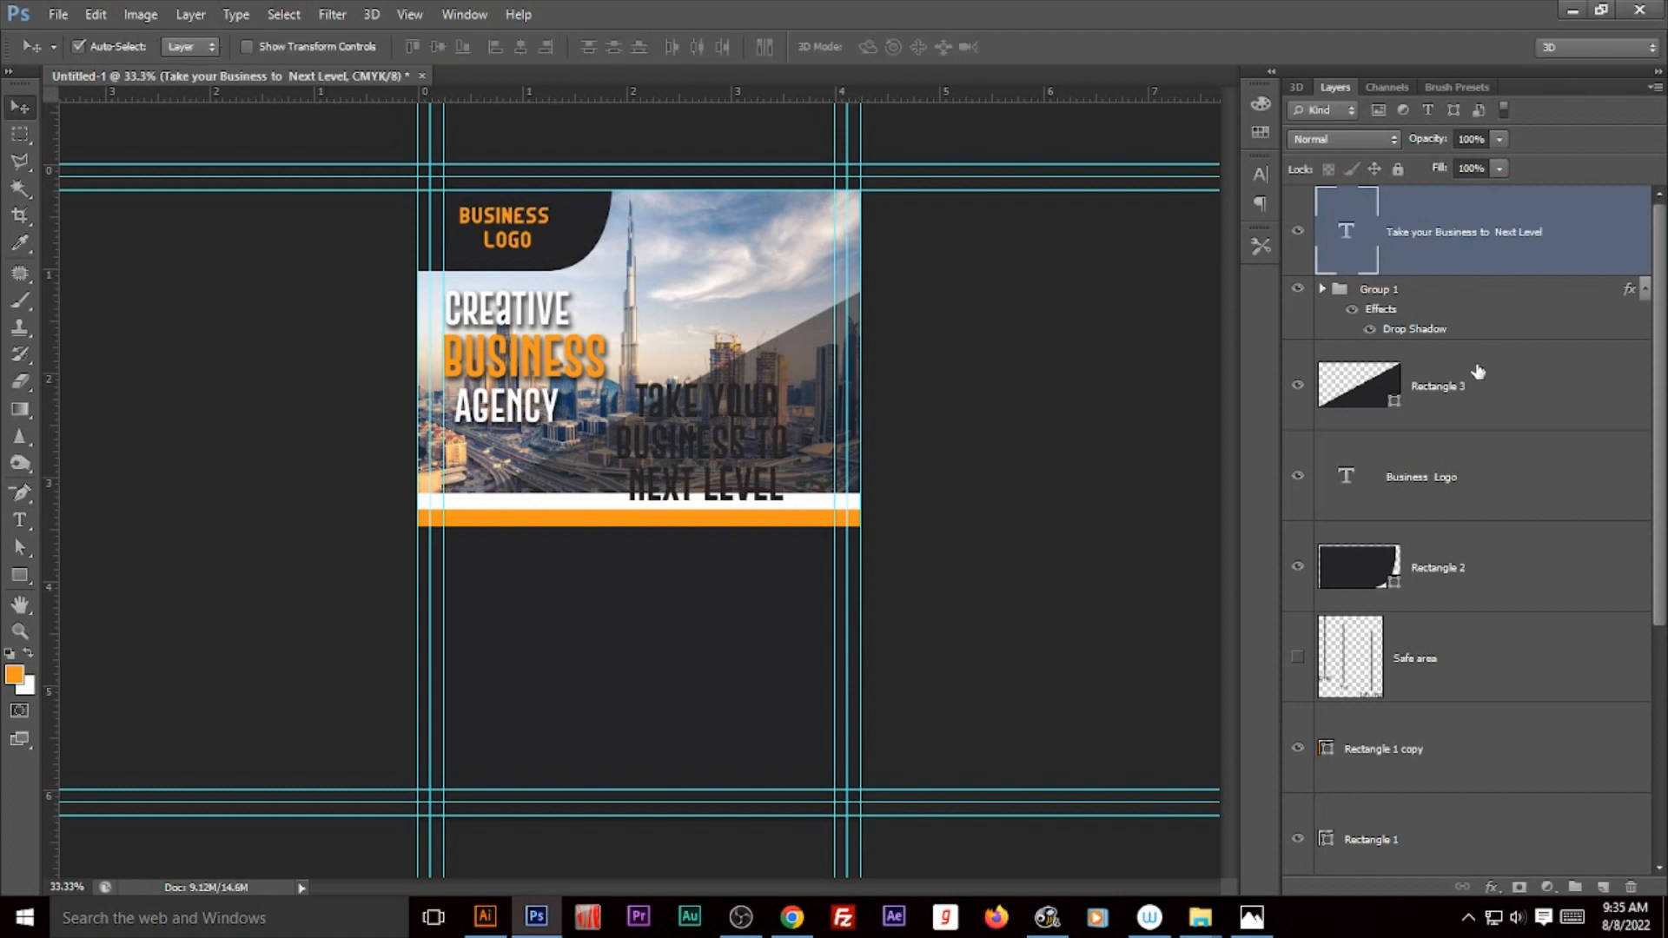
Step: Right-align the tagline text and set its color to white
{"action": "double_click", "coordinate": [1351, 235]}
{"action": "left_click", "coordinate": [632, 49]}
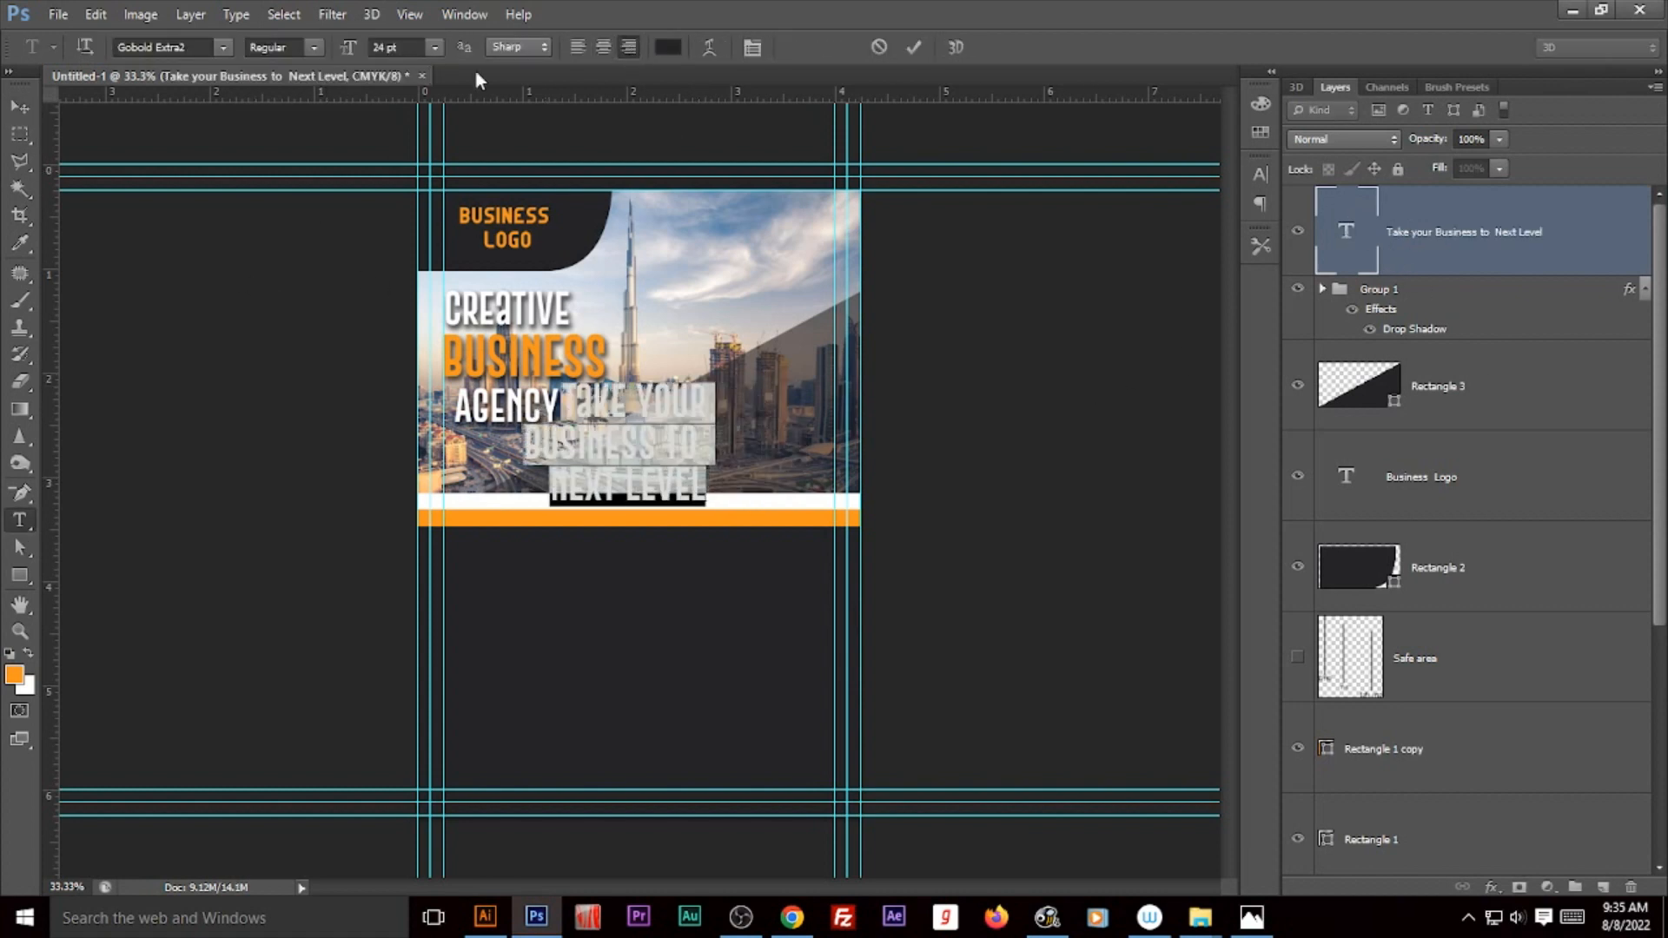
{"action": "left_click", "coordinate": [668, 47]}
{"action": "left_click", "coordinate": [891, 396]}
{"action": "left_click", "coordinate": [1376, 387]}
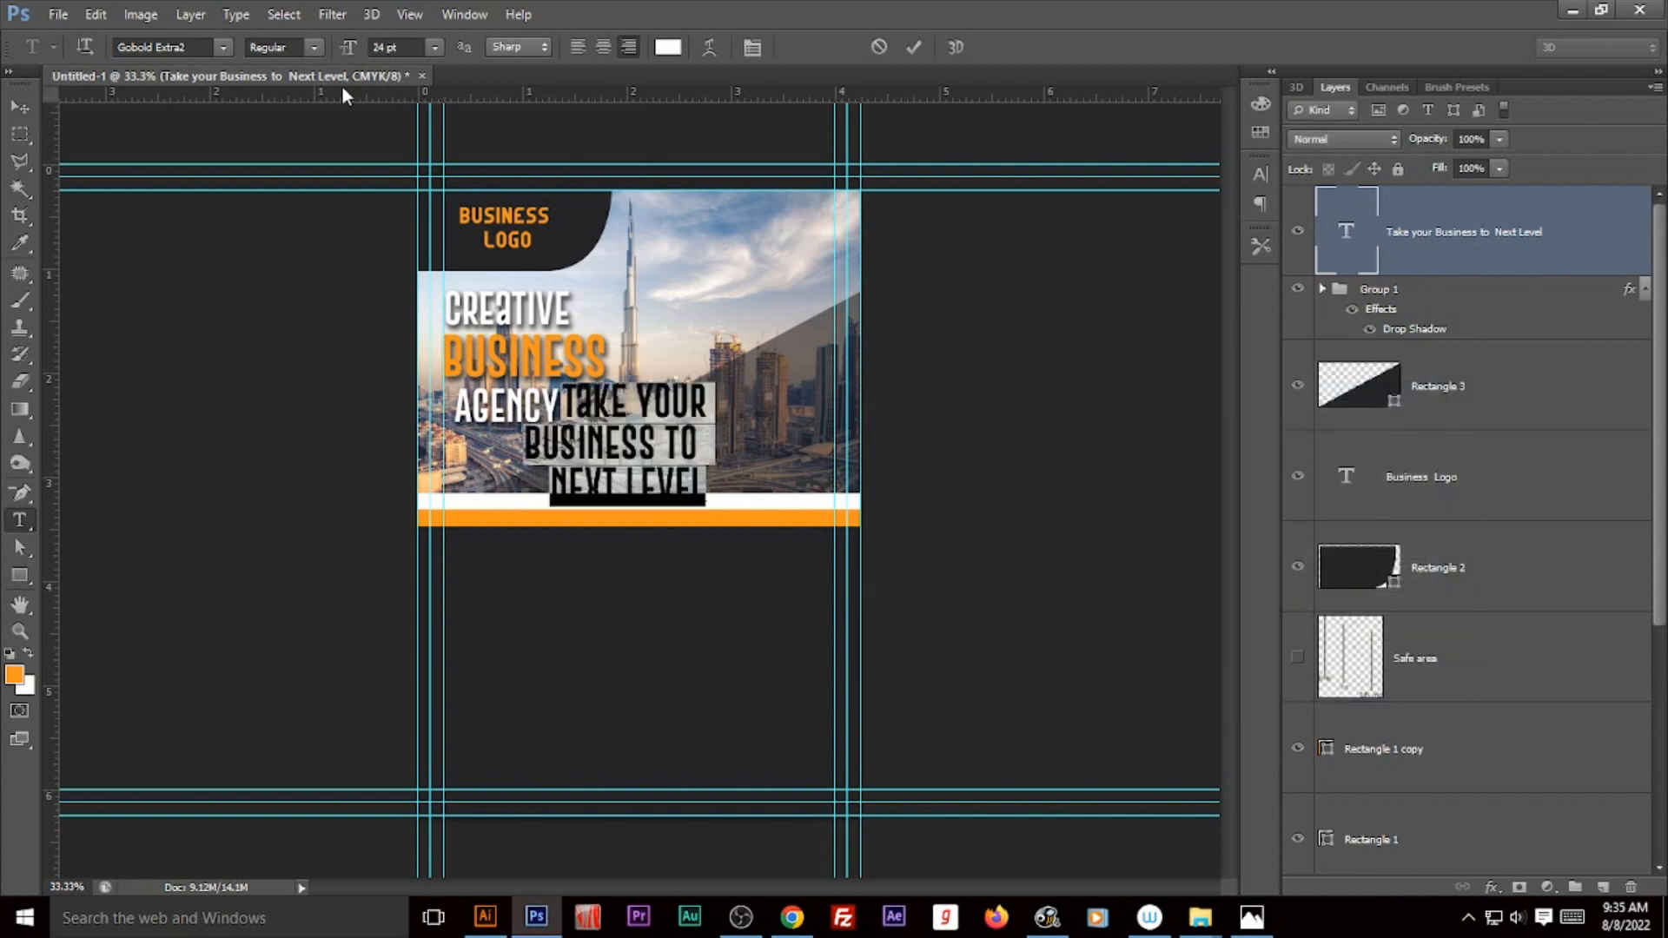
Step: Set the tagline to 14 pt and move it into the lower right corner of the photo, inside the safe area
{"action": "left_click", "coordinate": [432, 48]}
{"action": "left_click", "coordinate": [409, 231]}
{"action": "left_click", "coordinate": [20, 106]}
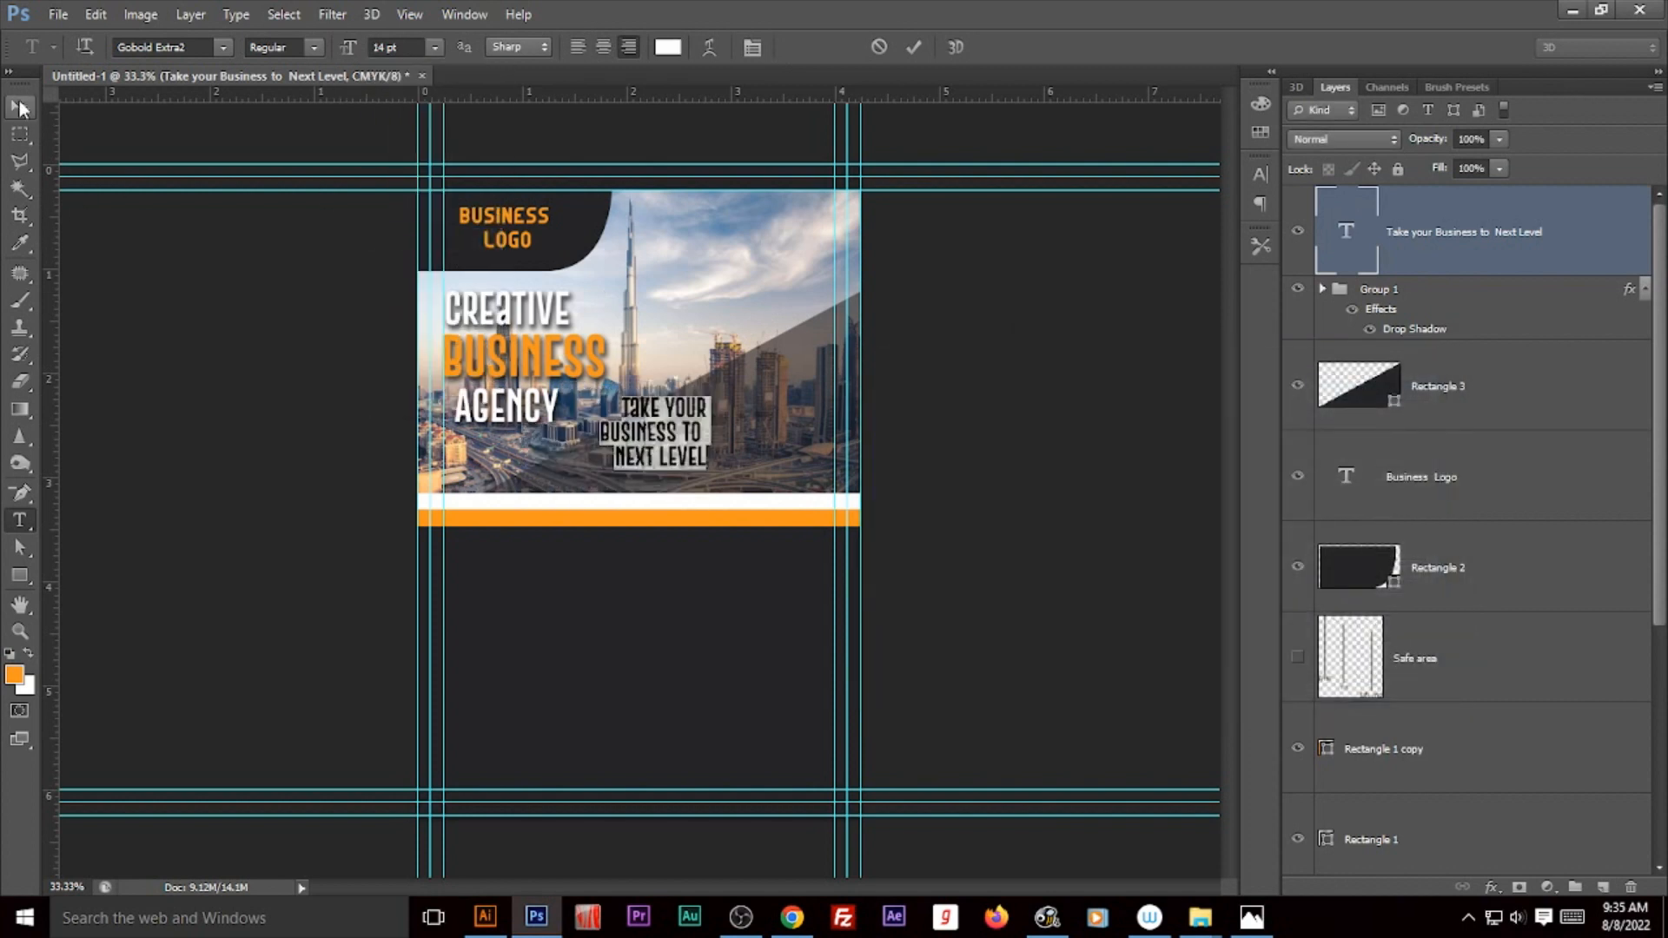
{"action": "left_click_drag", "start_coordinate": [696, 443], "coordinate": [800, 448]}
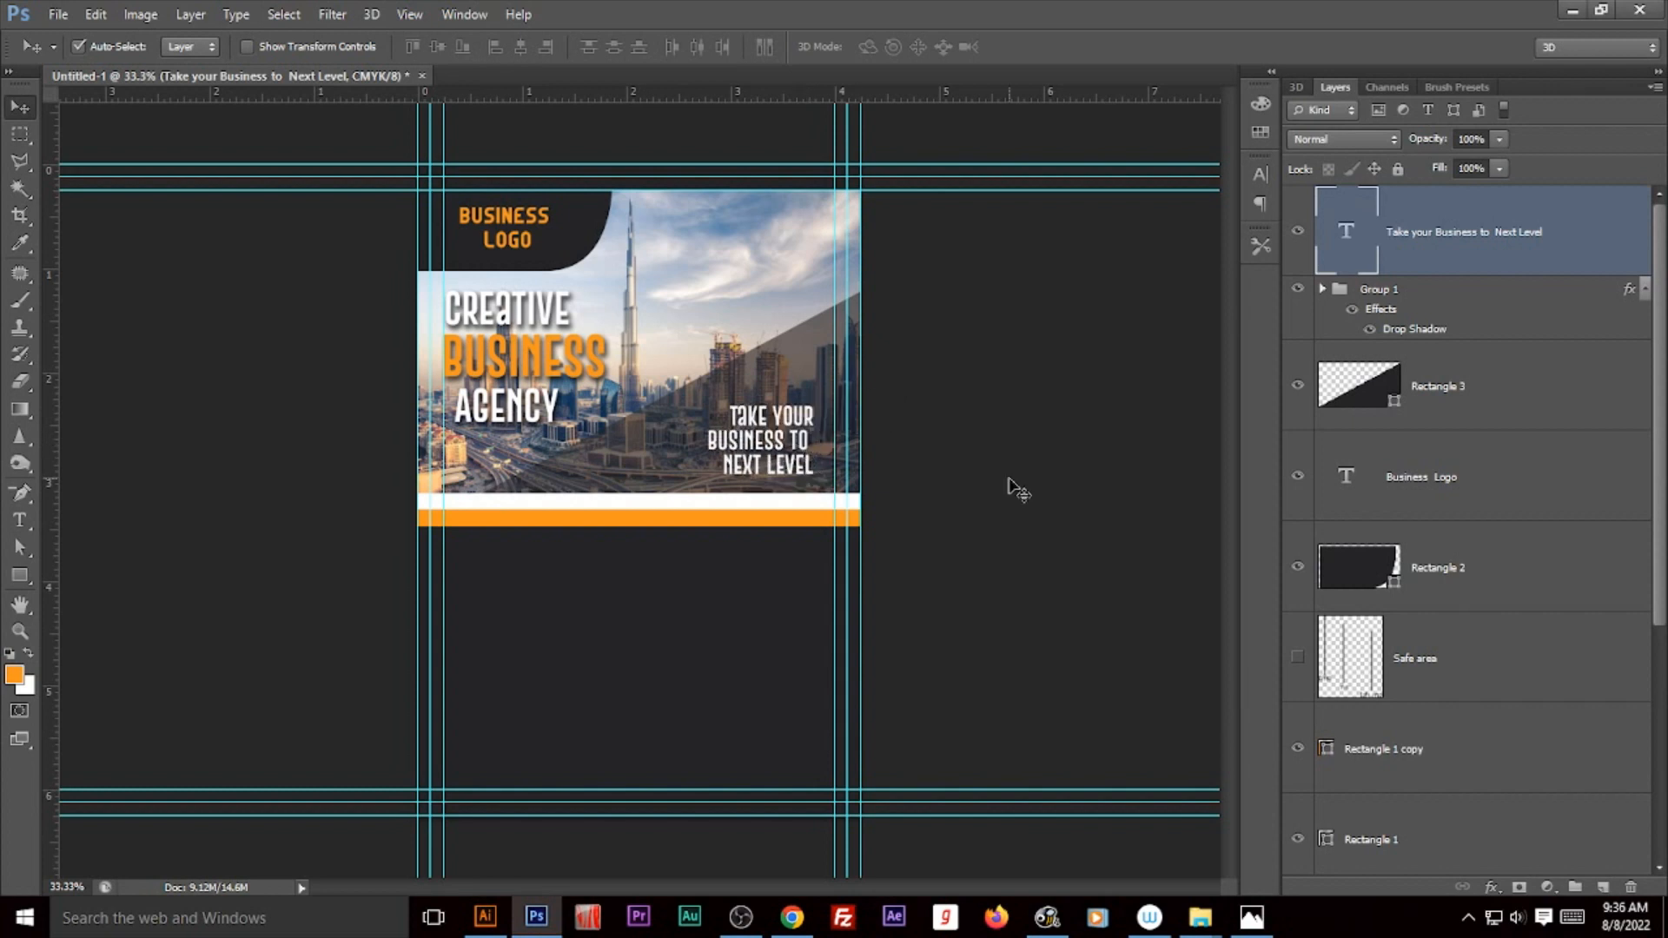
Step: Paste the copied two-column block with Why We Are Unique and Our Services onto the dark lower area
{"action": "left_click", "coordinate": [1021, 543]}
{"action": "key", "text": "ctrl+v"}
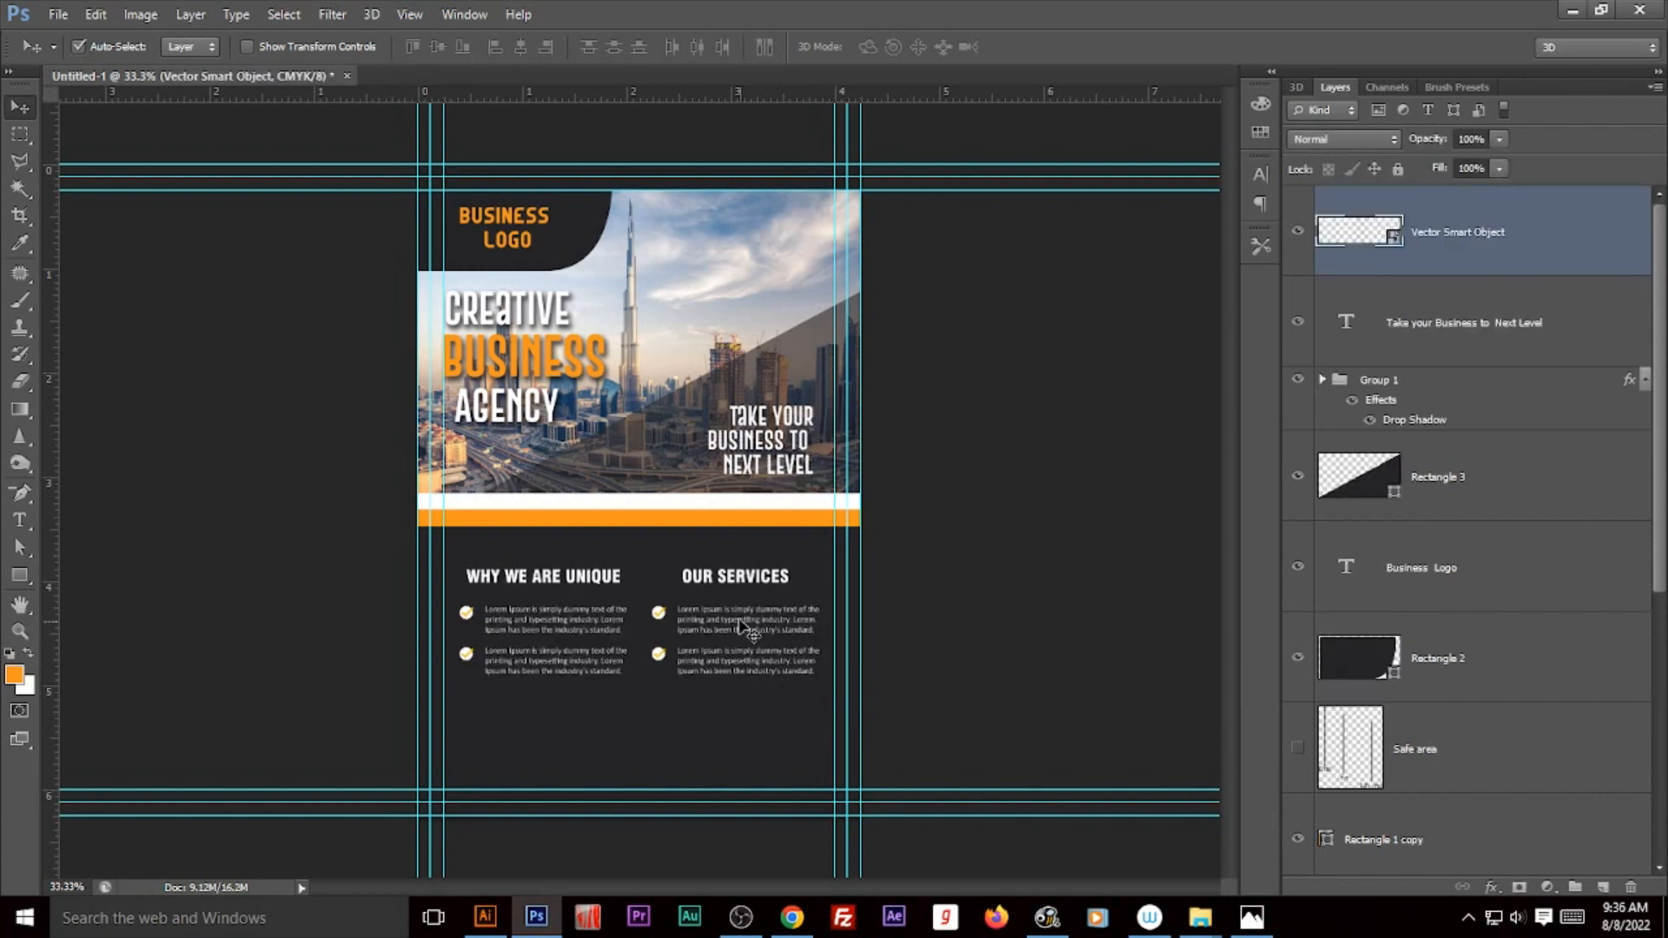
{"action": "left_click_drag", "start_coordinate": [710, 583], "coordinate": [687, 567]}
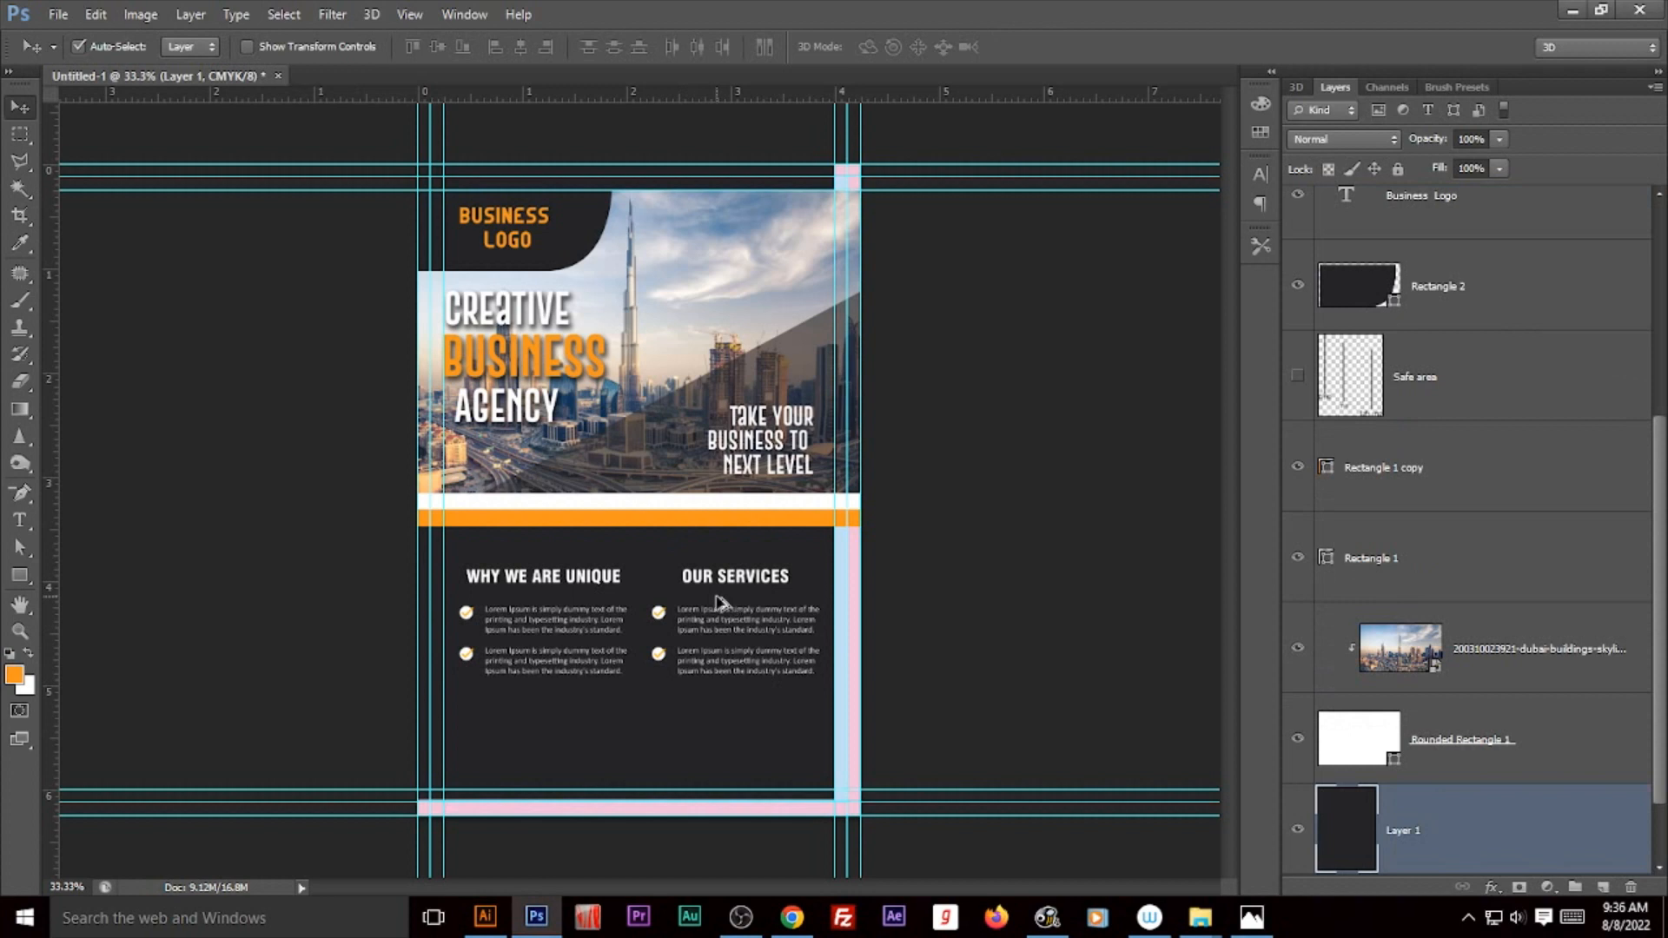
{"action": "key", "text": "ctrl+z"}
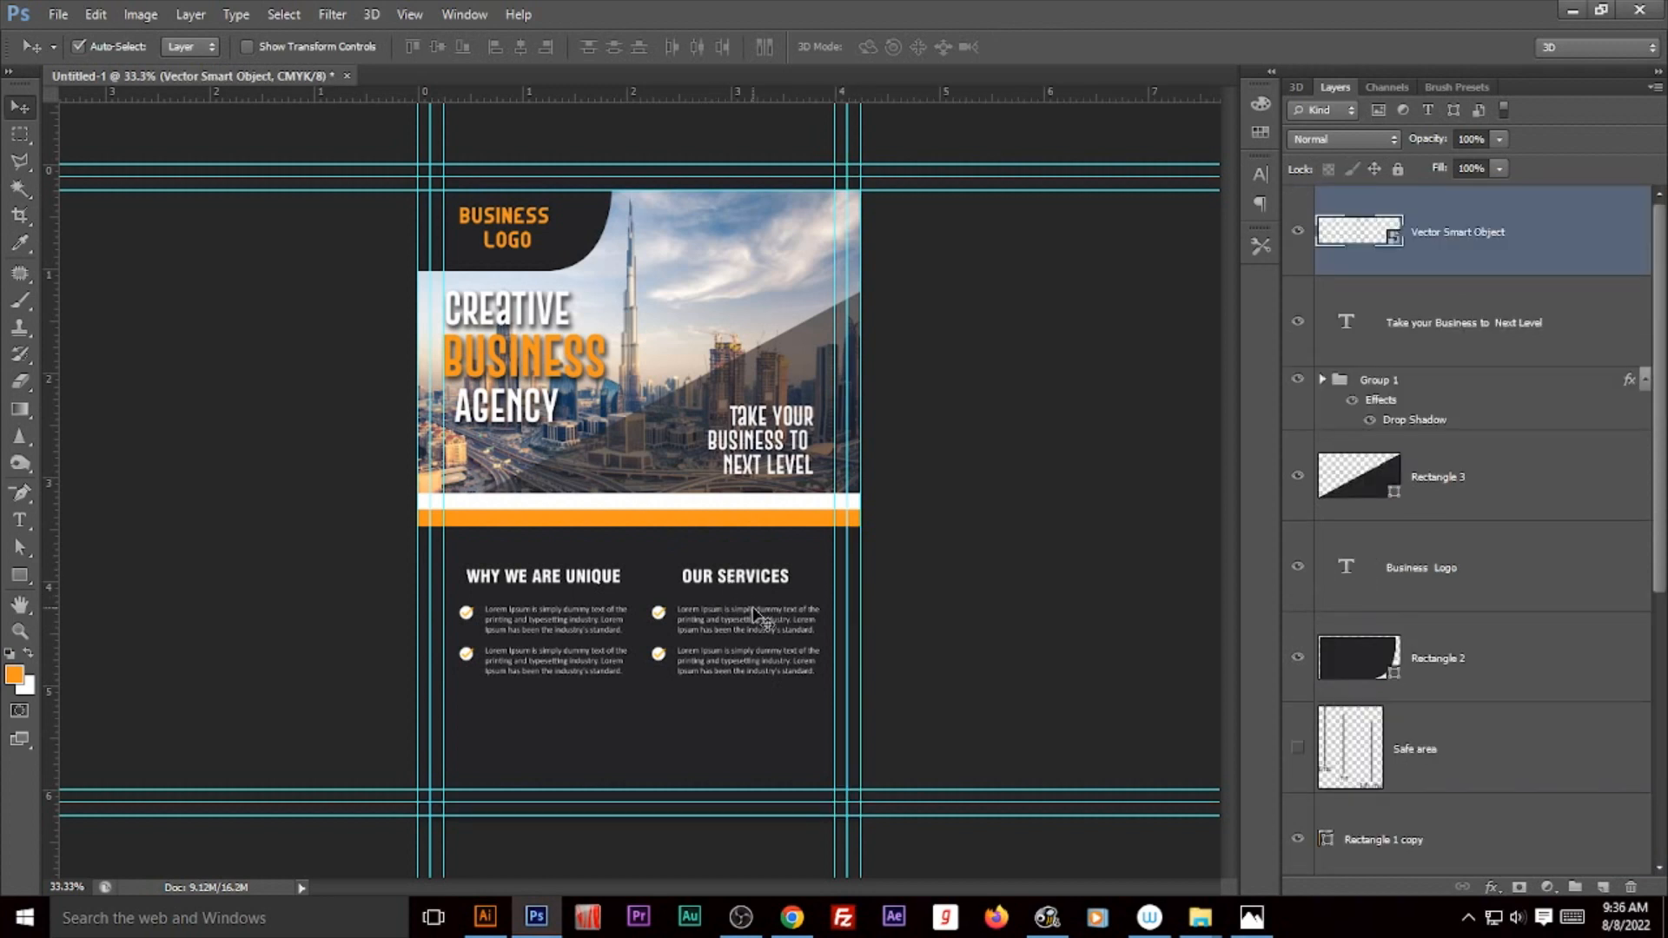
Step: Nudge the two-column text block up closer to the orange strip and paste the contact details row near the card's bottom
{"action": "key", "text": "shift+Up"}
{"action": "key", "text": "shift+Up"}
{"action": "key", "text": "shift+Up"}
{"action": "key", "text": "shift+Up"}
{"action": "key", "text": "shift+Up"}
{"action": "key", "text": "shift+Up"}
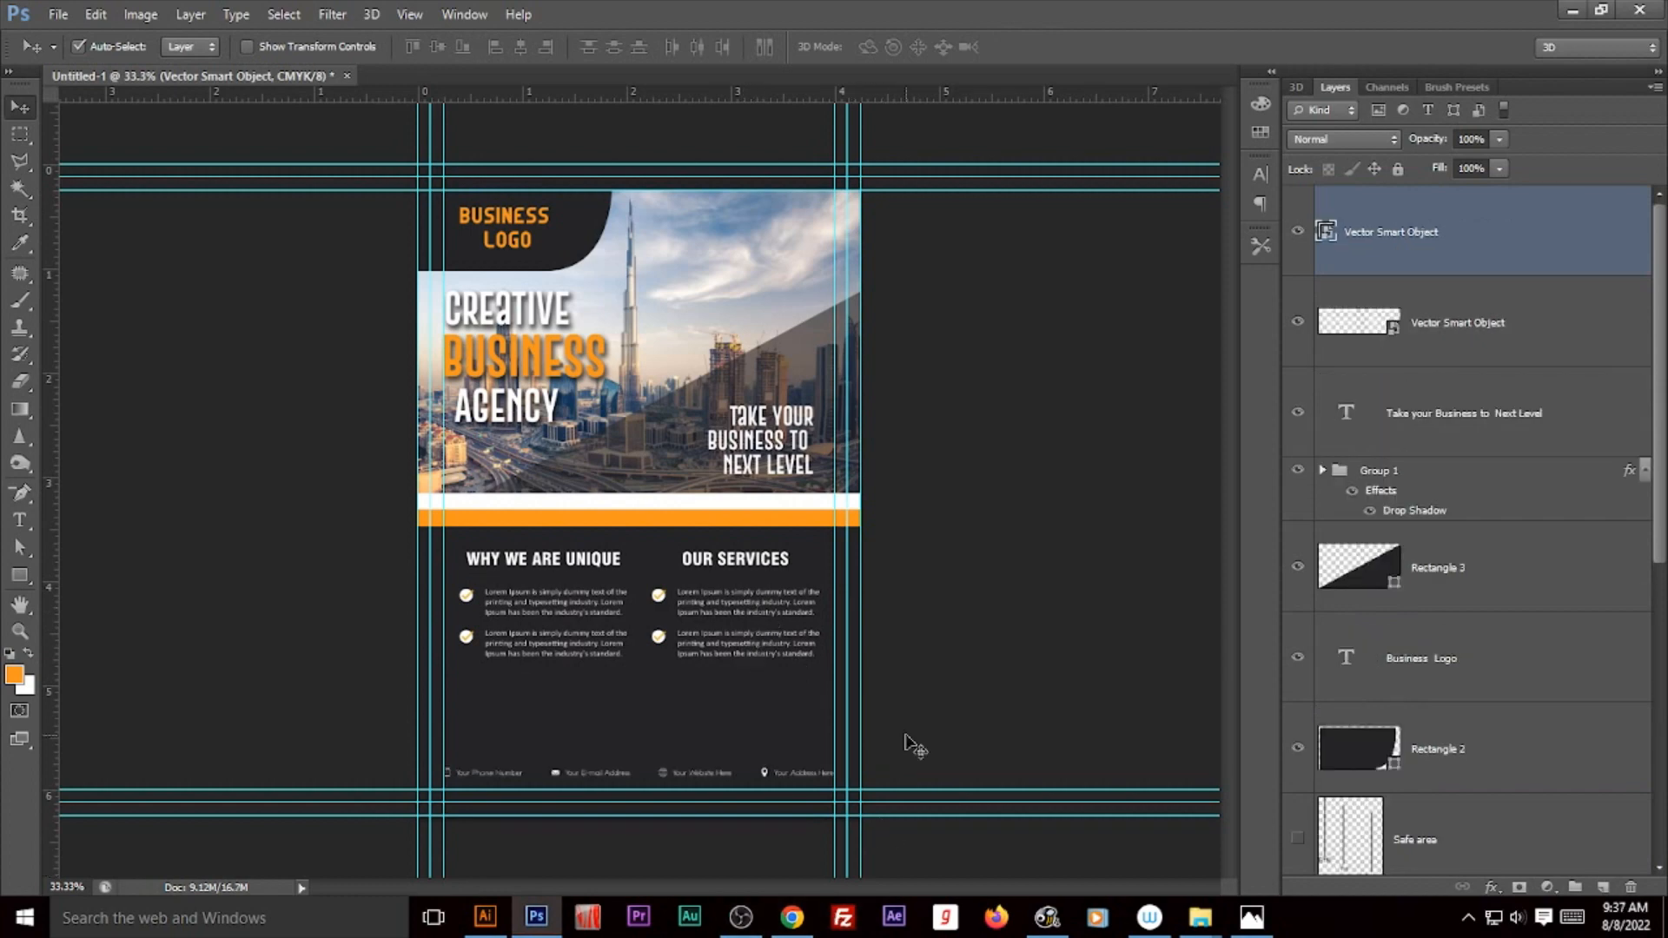
Step: Narrow the contact details row to fit between the side safe-area guides and nudge it down toward the bottom margin
{"action": "key", "text": "ctrl+plus"}
{"action": "key", "text": "ctrl+plus"}
{"action": "scroll", "coordinate": [801, 463], "scroll_direction": "down", "scroll_amount": 3}
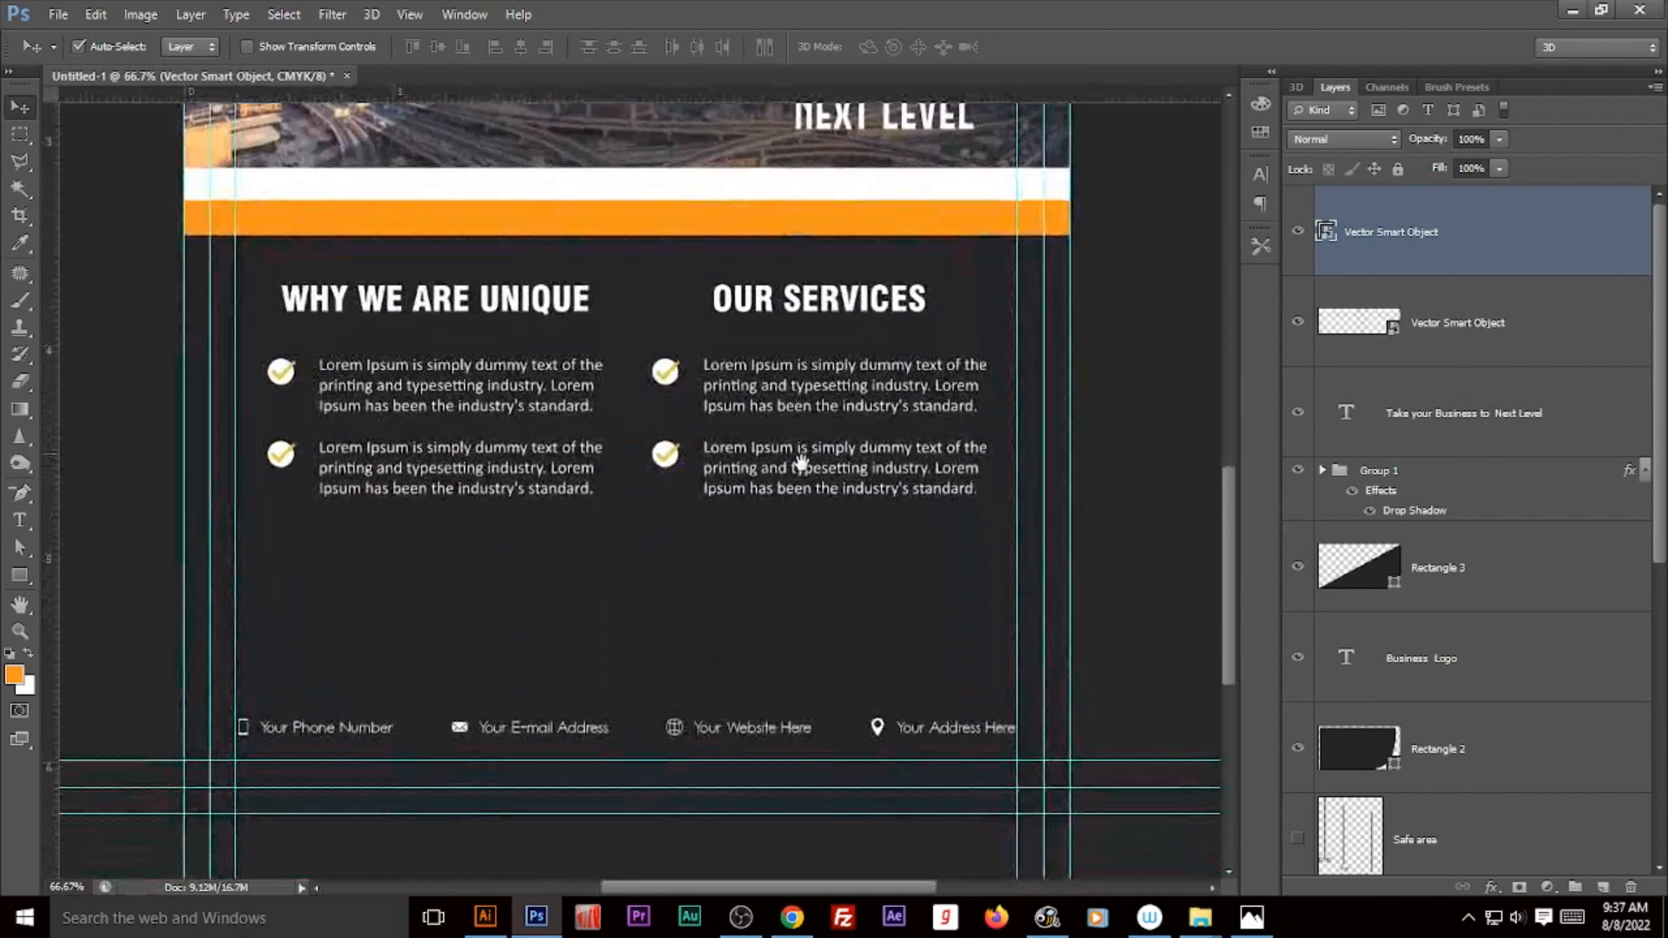
{"action": "left_click_drag", "start_coordinate": [801, 463], "coordinate": [799, 454]}
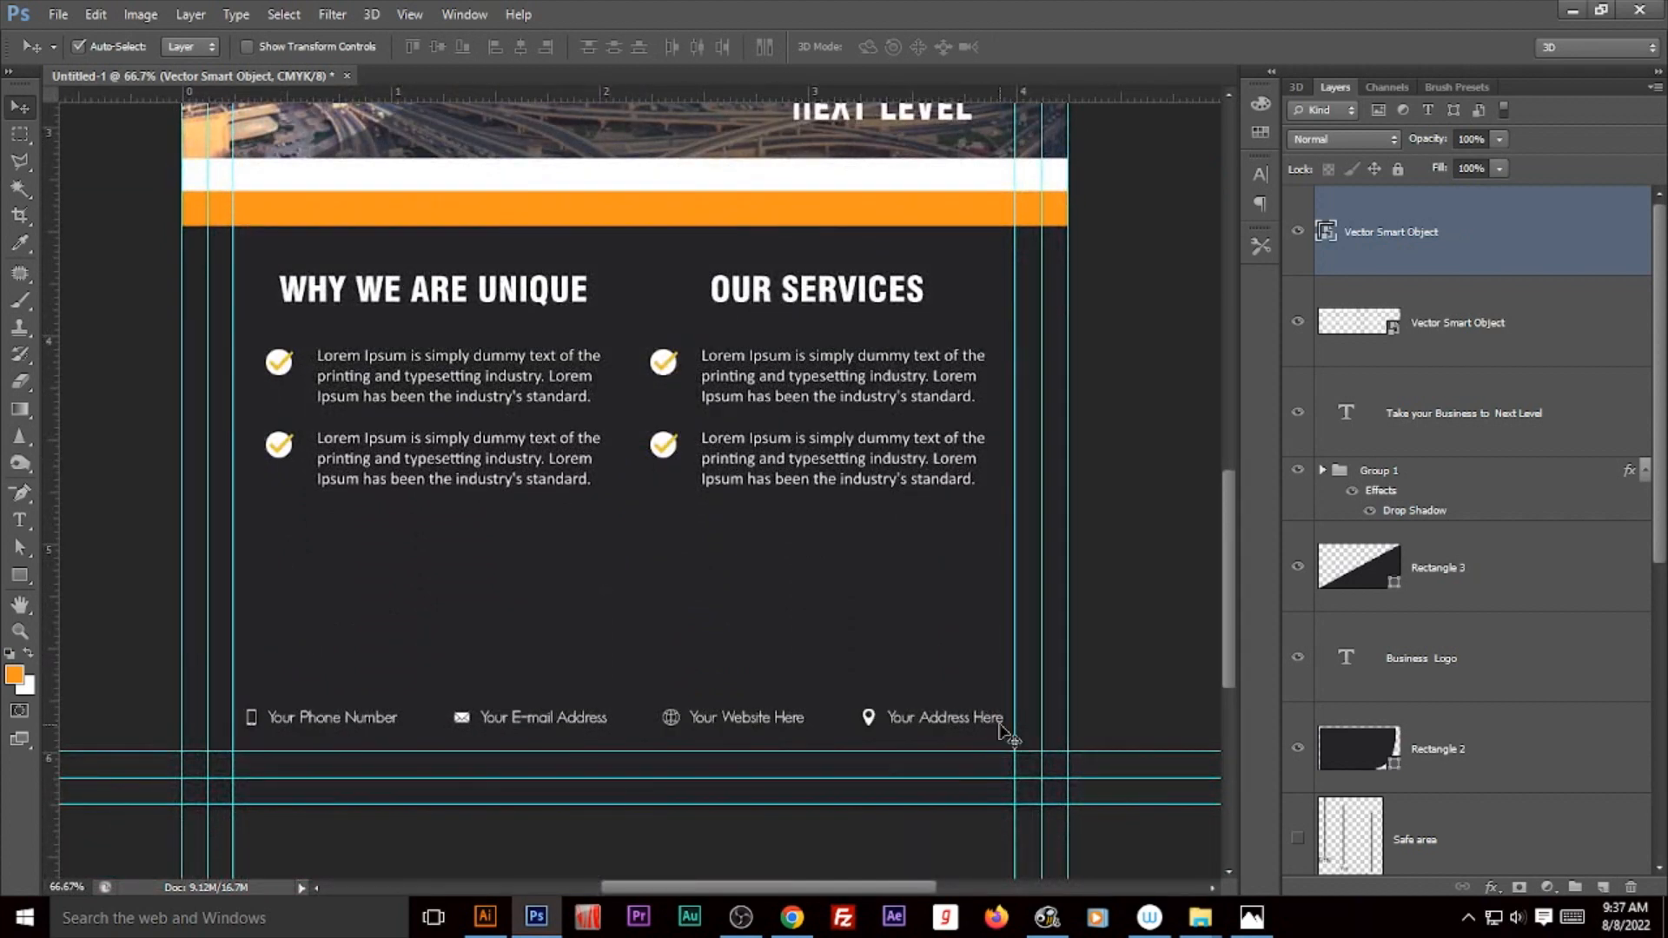
{"action": "key", "text": "shift+Down"}
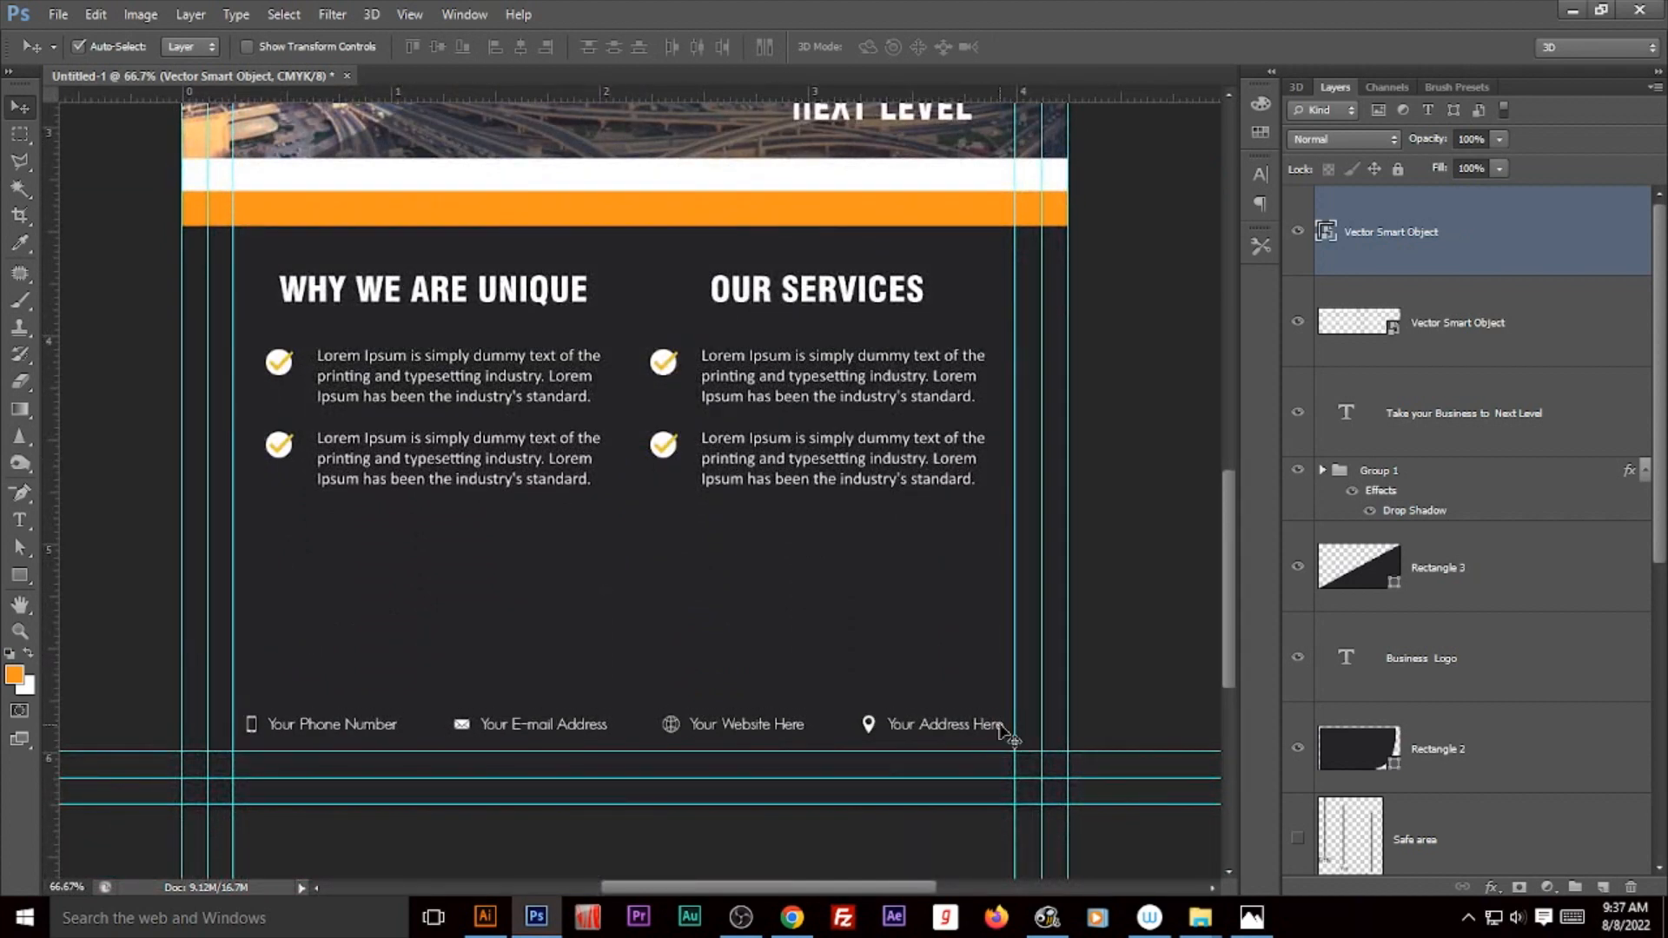
Step: Add a white text line reading "Call us now-" followed by a placeholder phone number beneath the two-column block
{"action": "left_click", "coordinate": [19, 520]}
{"action": "left_click", "coordinate": [317, 587]}
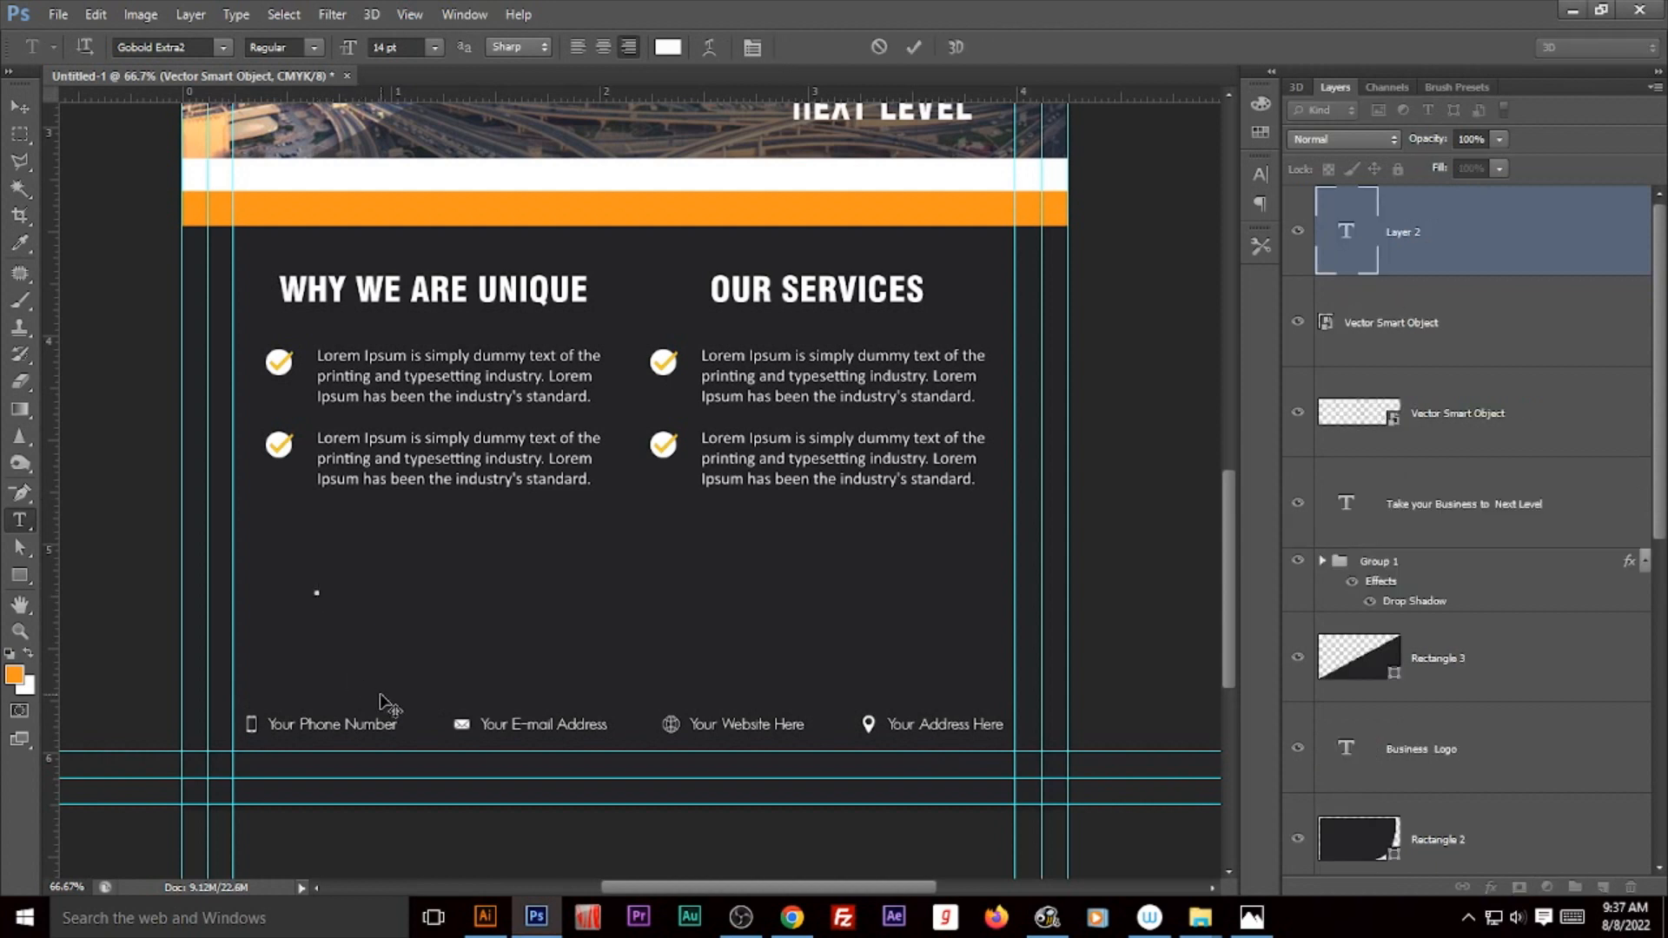
{"action": "type", "text": "CALL US"}
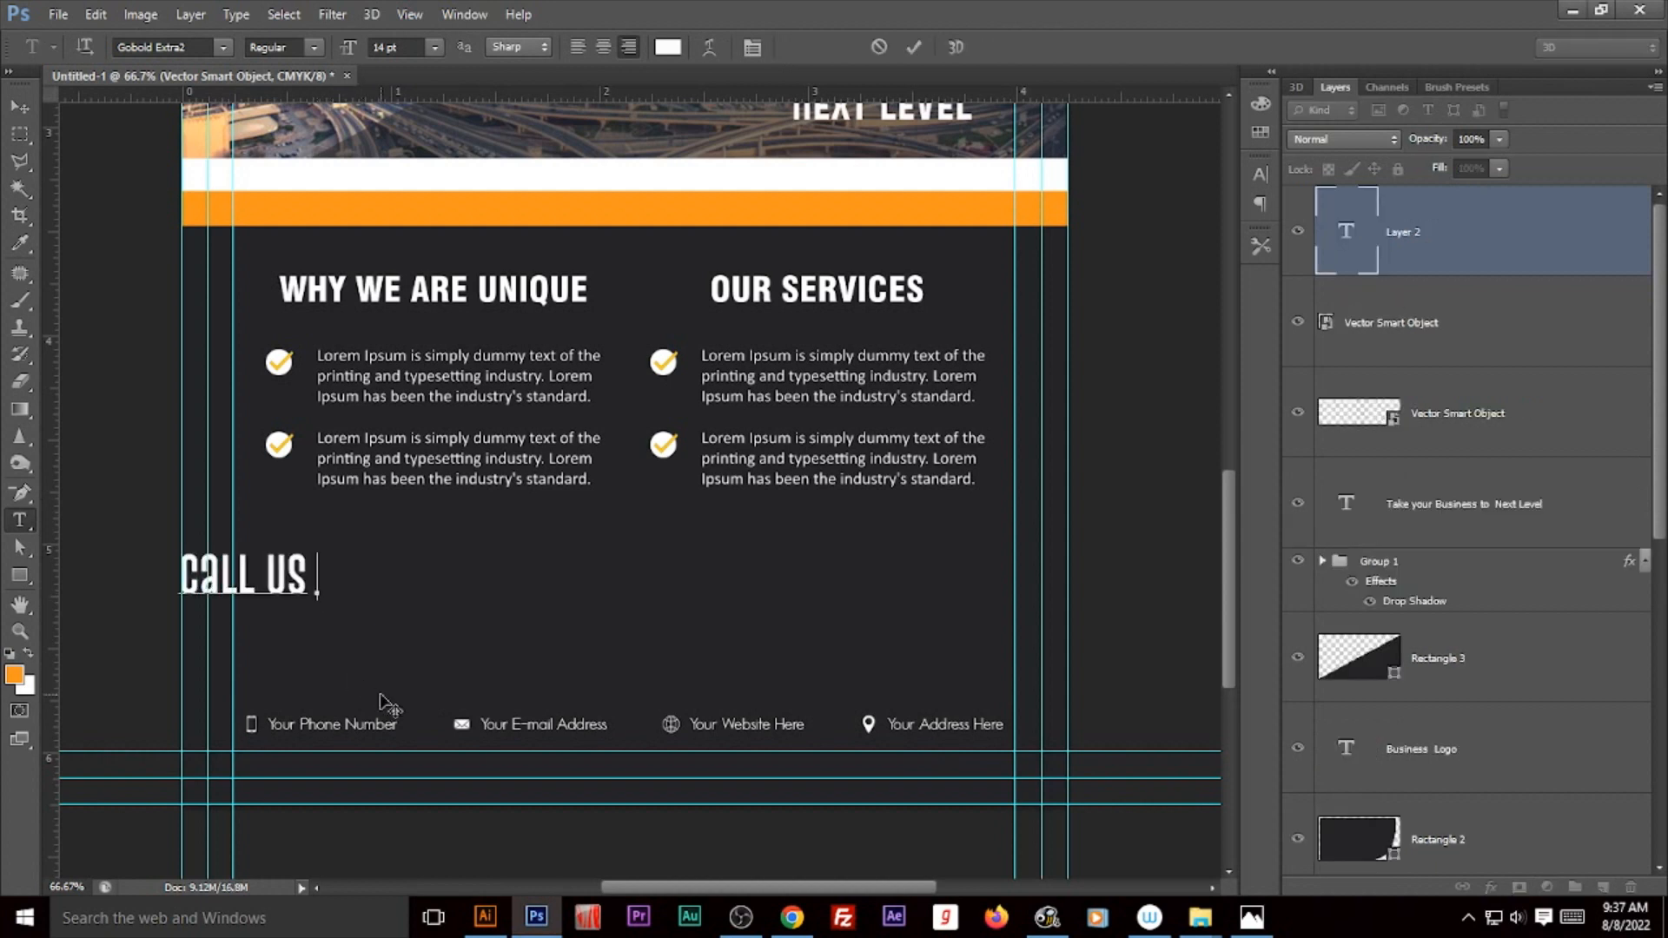
{"action": "type", "text": " NOW"}
{"action": "type", "text": "- 0000"}
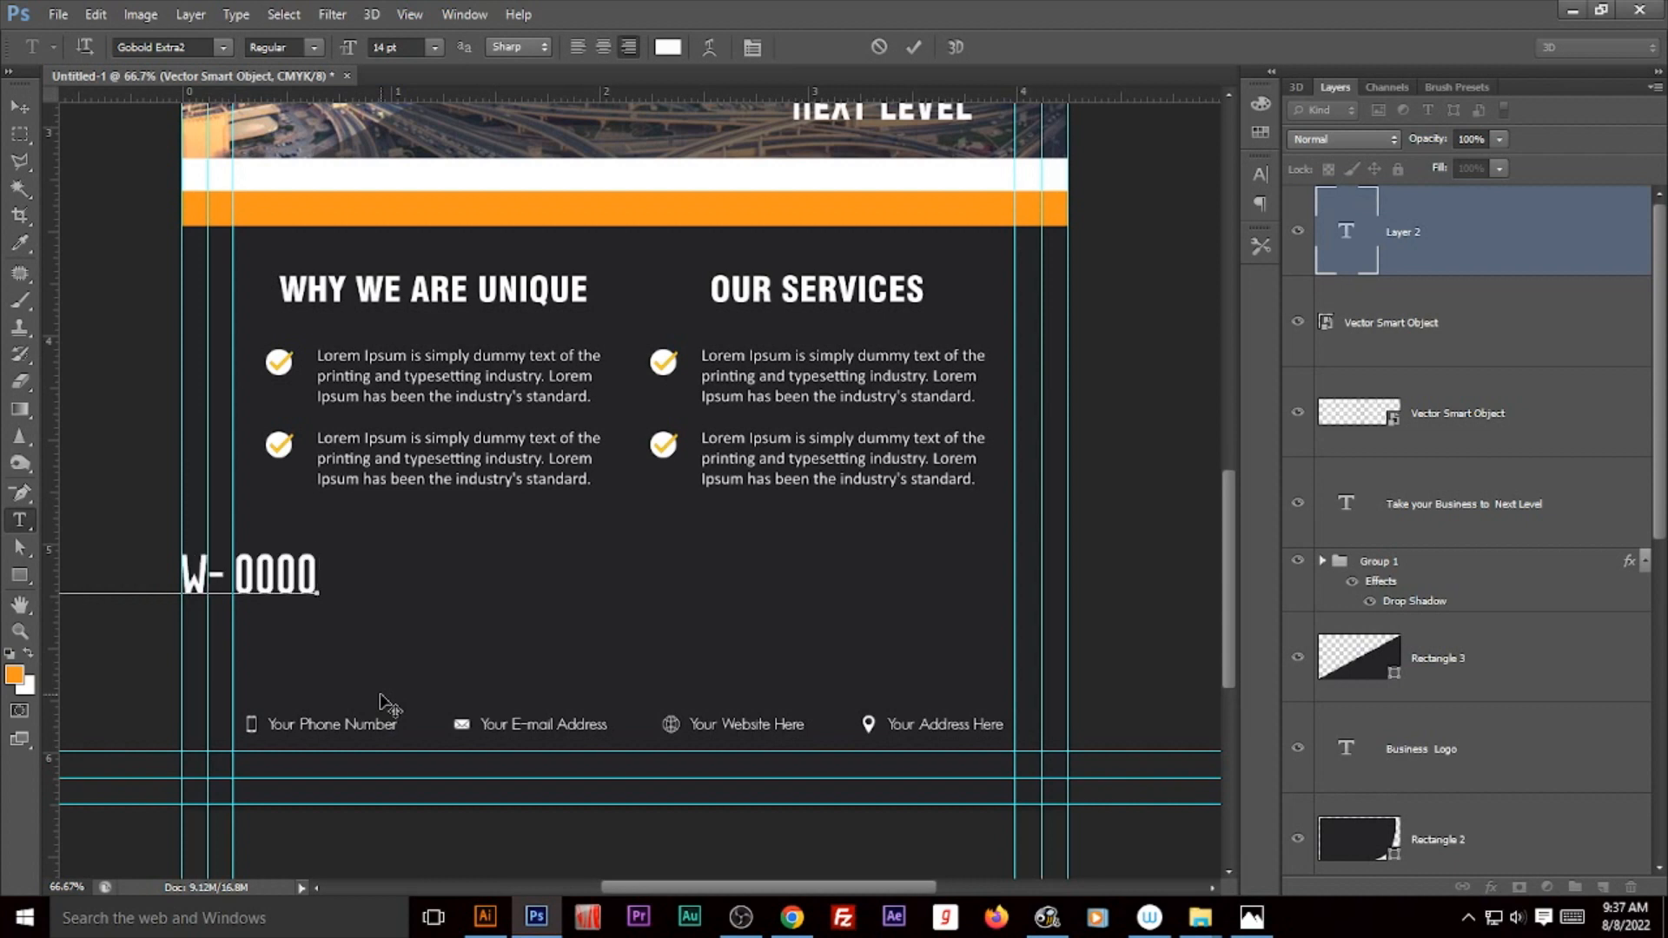
{"action": "type", "text": "-000-0000"}
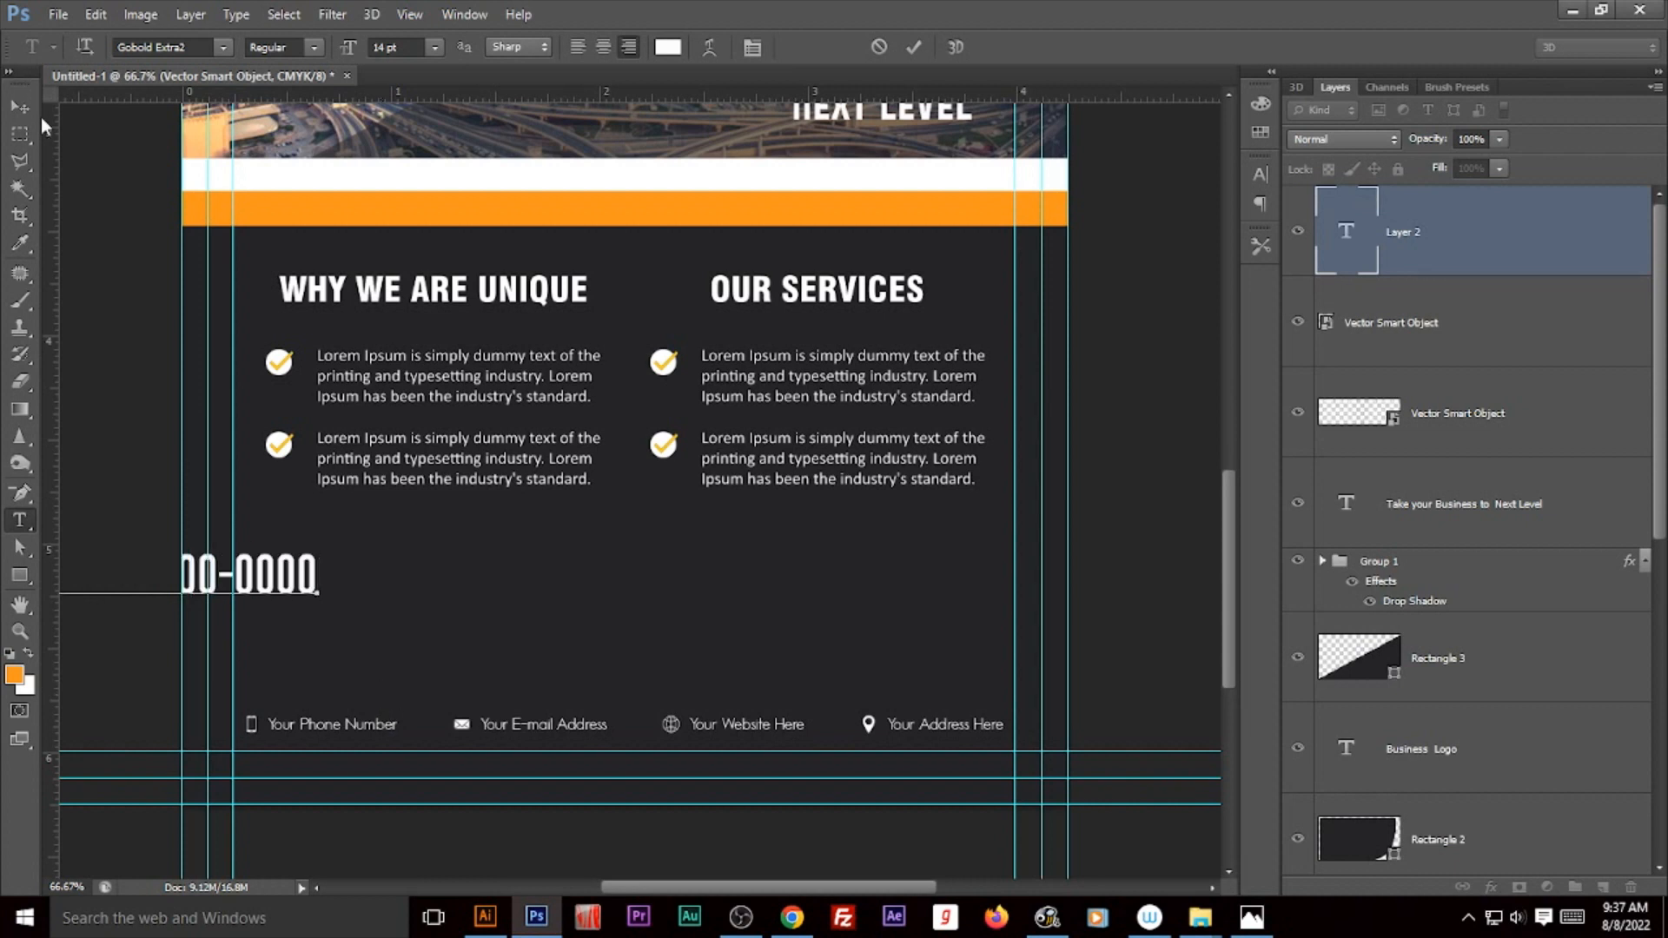
{"action": "key", "text": "ctrl+Return"}
{"action": "key", "text": "v"}
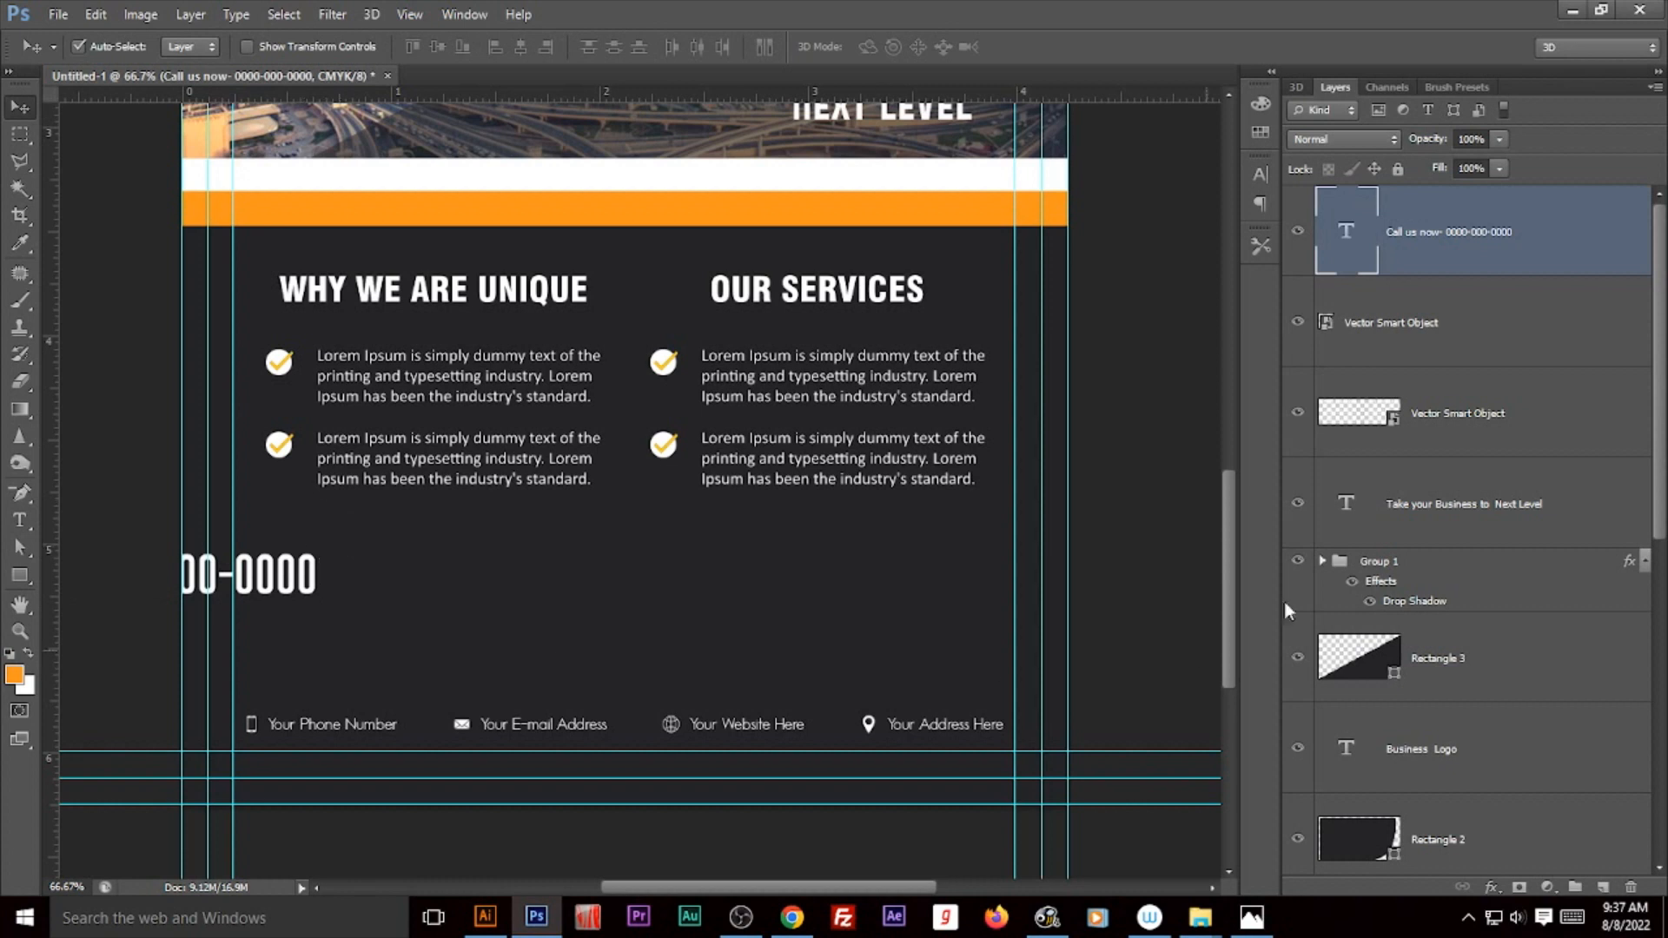
Step: Center the call line horizontally on the card's background and nudge it down closer to the contact details row
{"action": "scroll", "coordinate": [1529, 782], "scroll_direction": "down", "scroll_amount": 10}
{"action": "left_click", "coordinate": [1482, 836]}
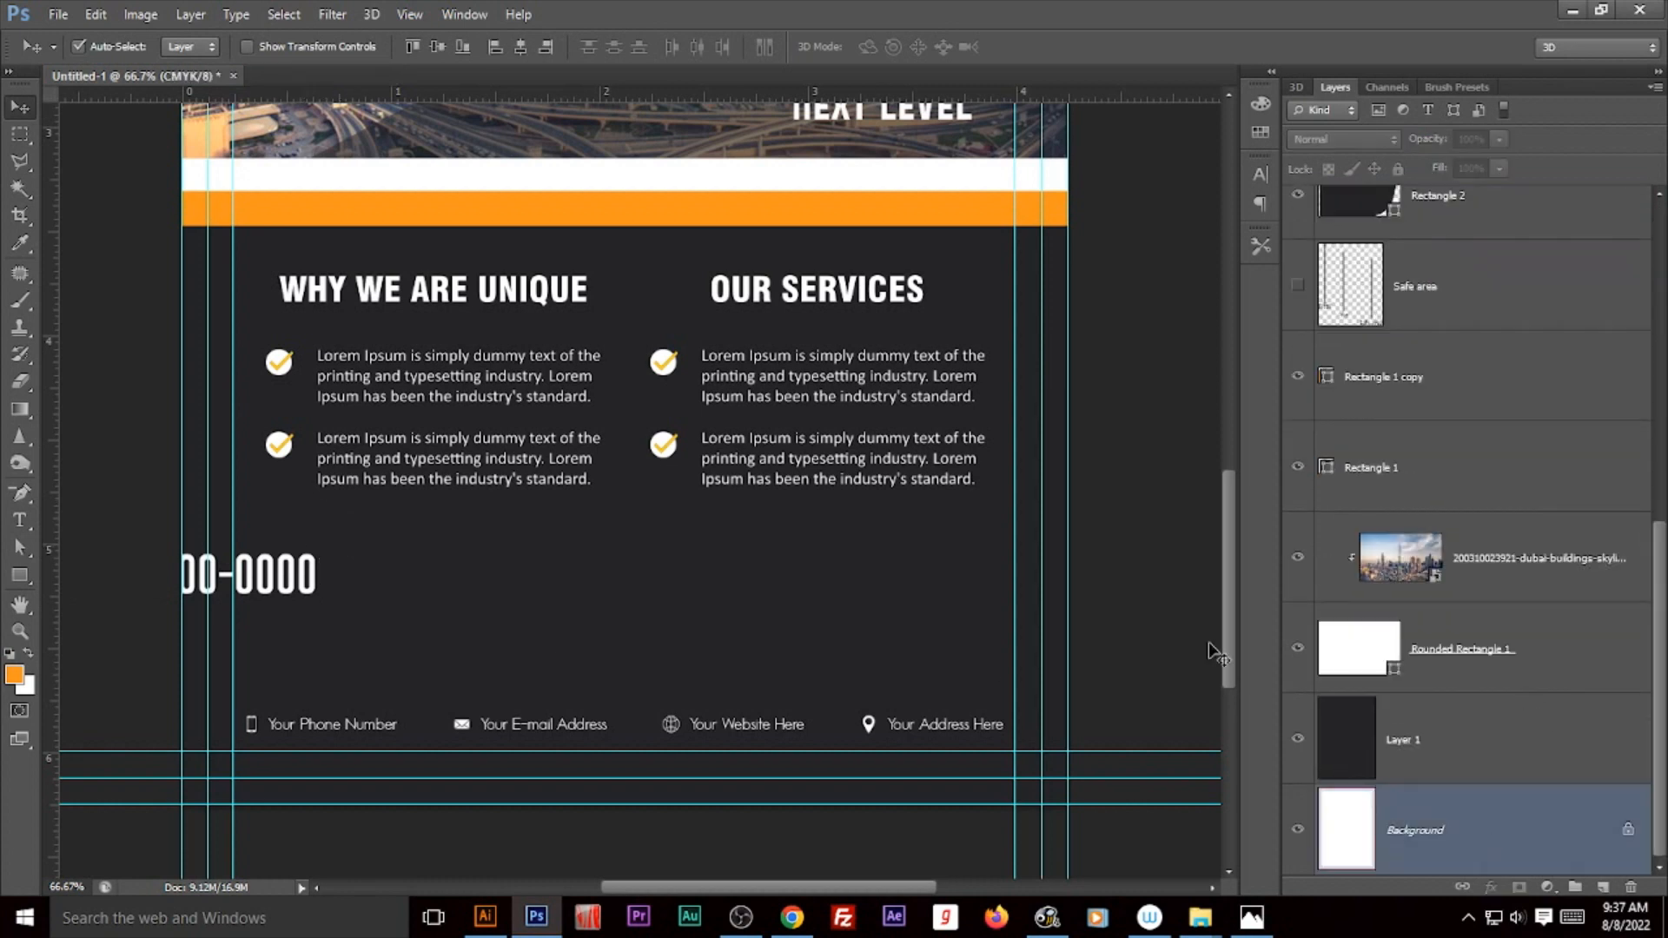
{"action": "left_click", "coordinate": [519, 46]}
{"action": "left_click", "coordinate": [686, 595]}
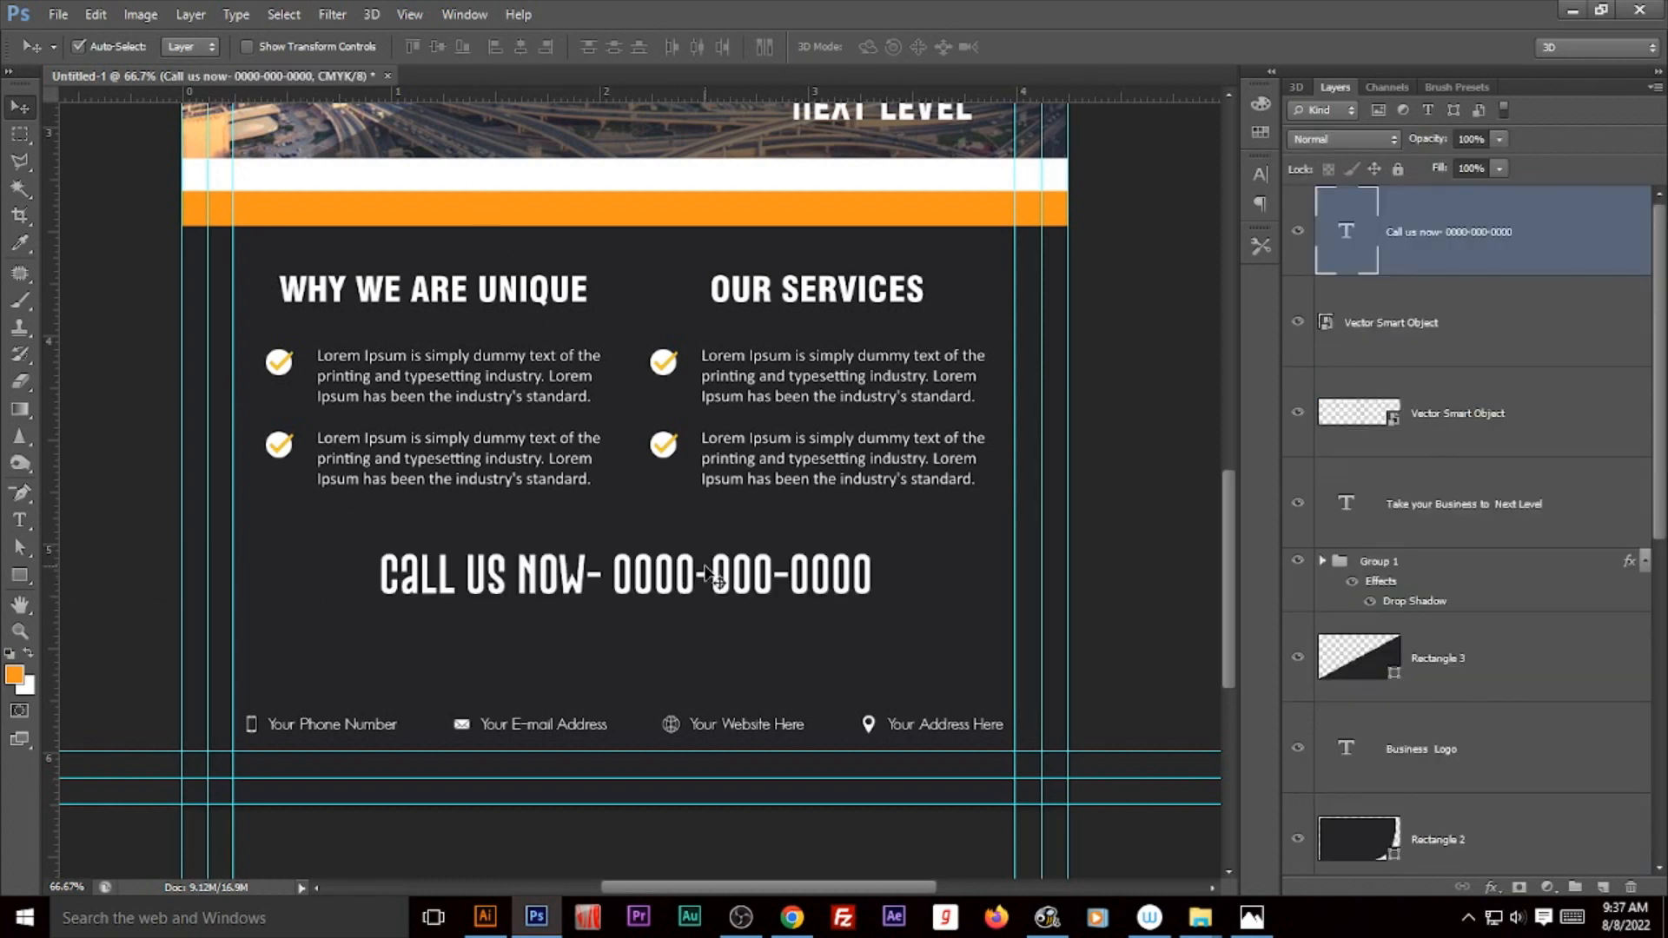
{"action": "key", "text": "shift+Down"}
{"action": "key", "text": "shift+Down"}
{"action": "key", "text": "shift+Down"}
{"action": "key", "text": "shift+Down"}
Step: Fit the whole card in view and hide the guides to examine the finished layout
{"action": "key", "text": "ctrl+0"}
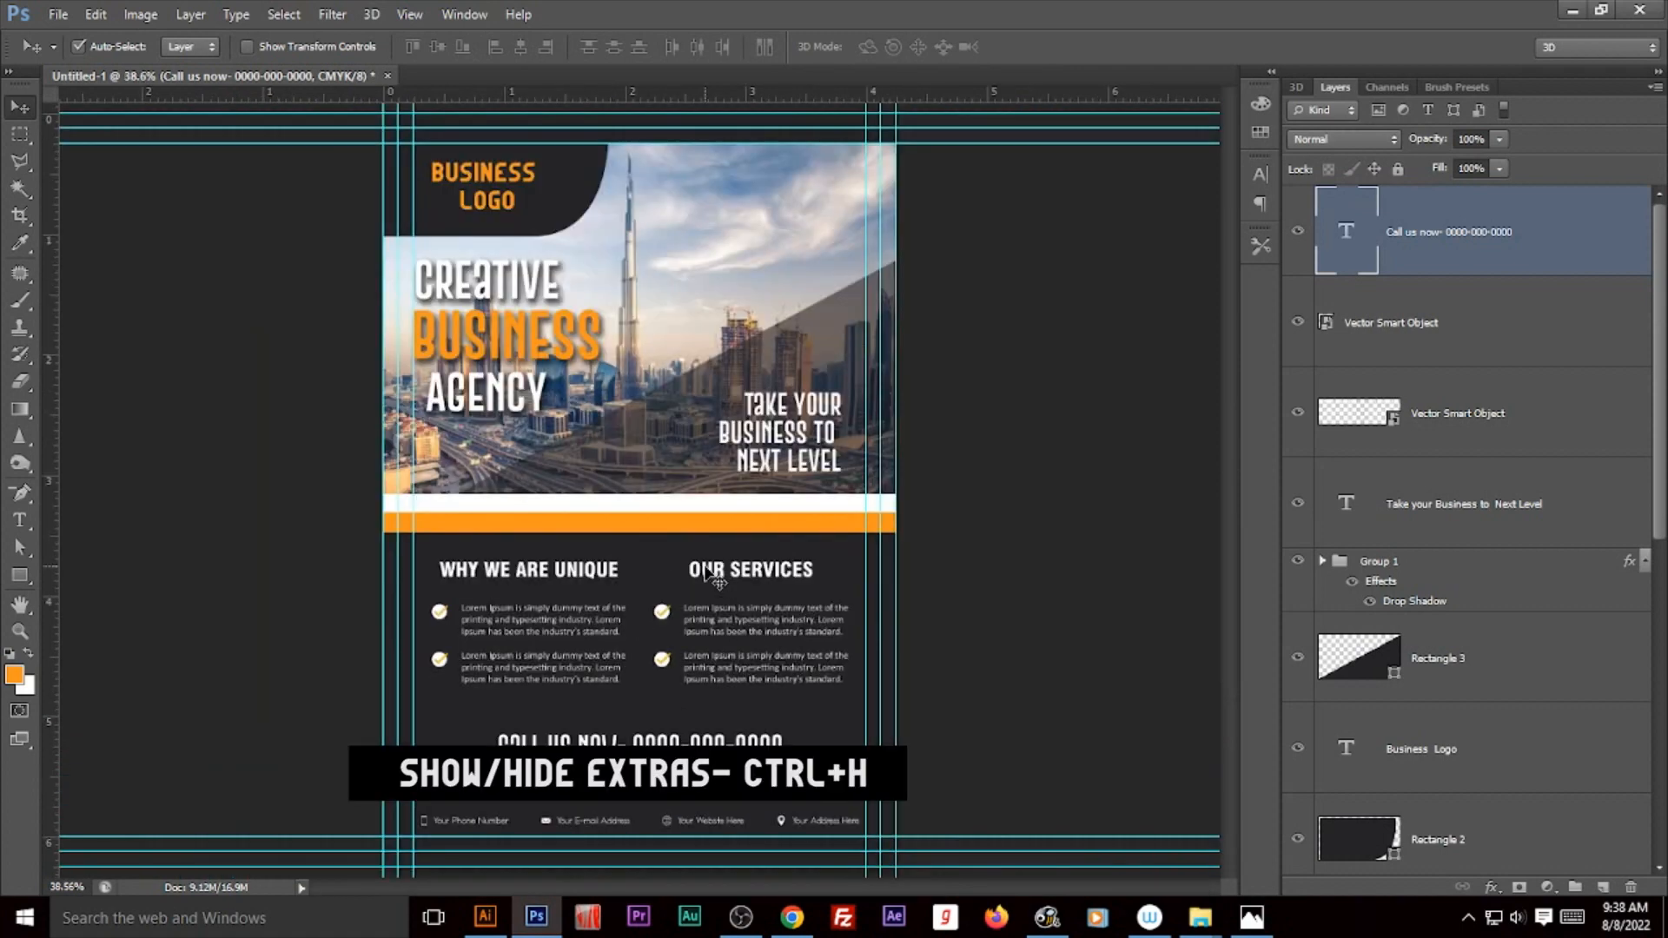
{"action": "key", "text": "ctrl+h"}
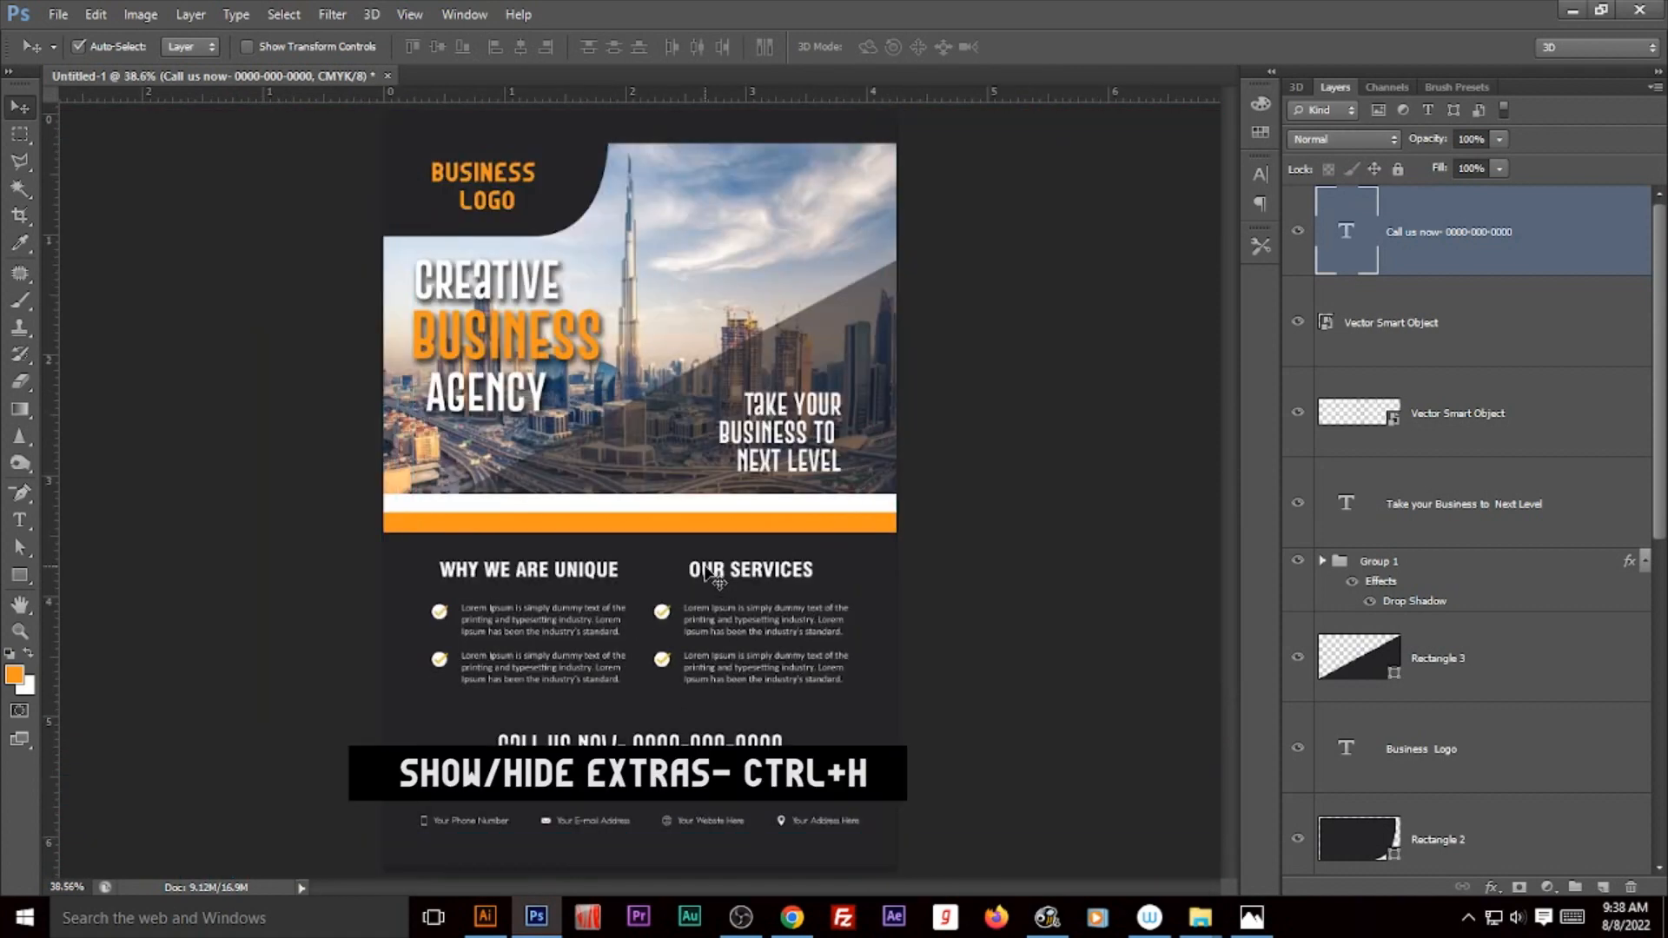
Step: Show the guides again and group the call line, both vector smart objects, the tagline and the headline group as "text"
{"action": "key", "text": "ctrl+h"}
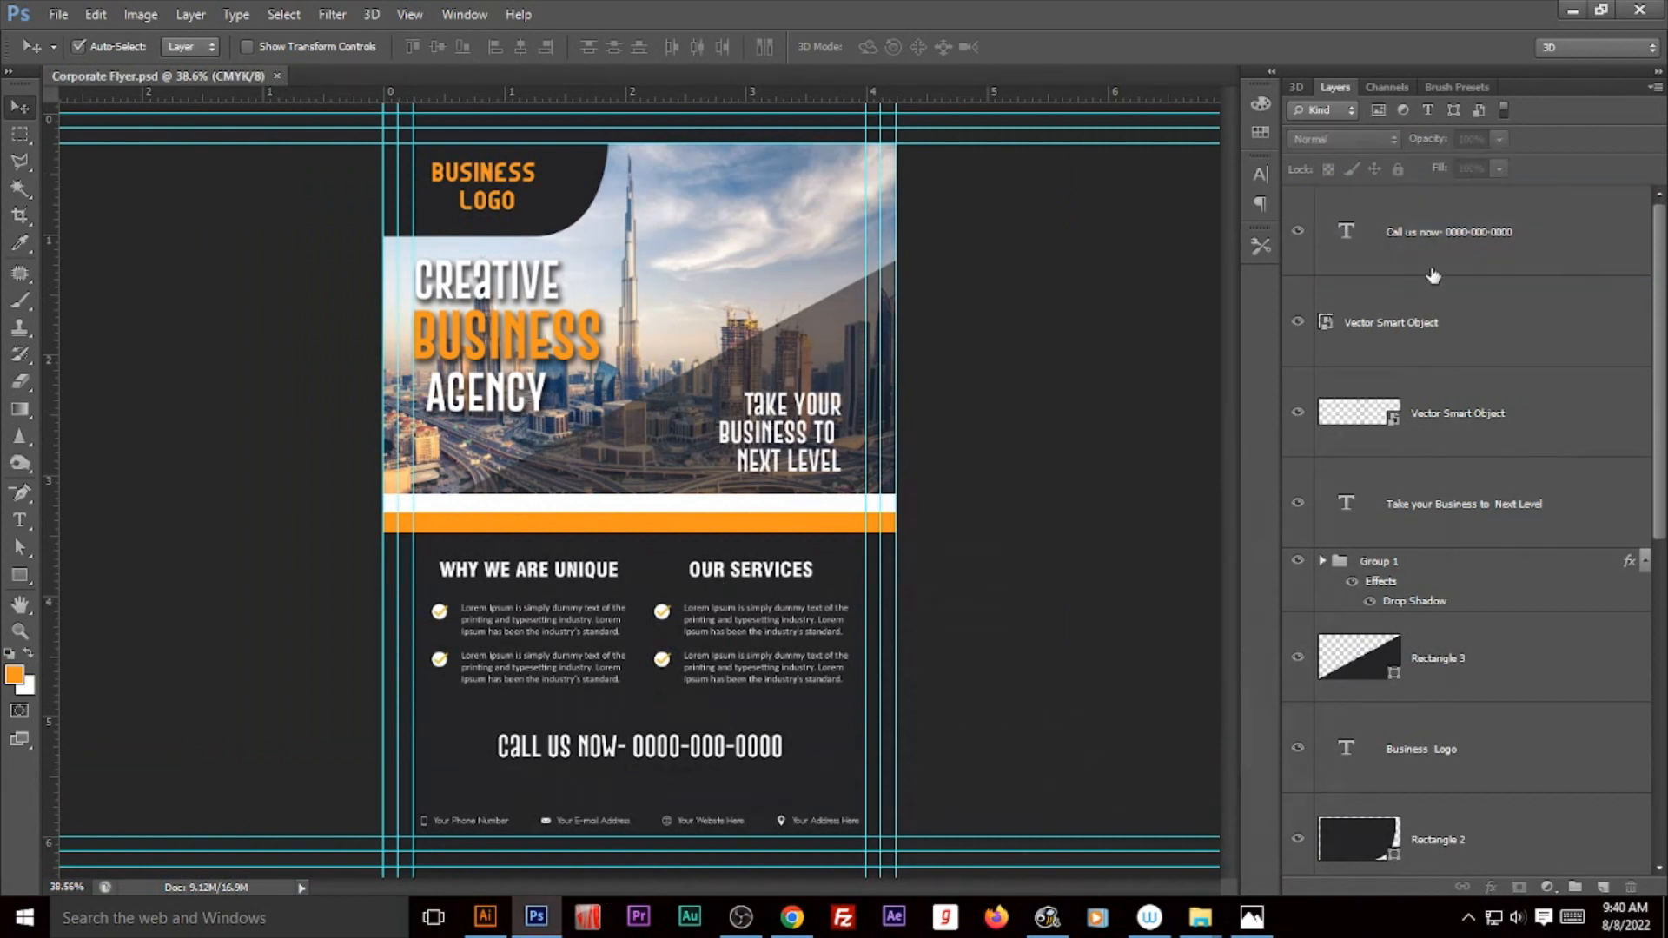
{"action": "left_click", "coordinate": [1444, 258]}
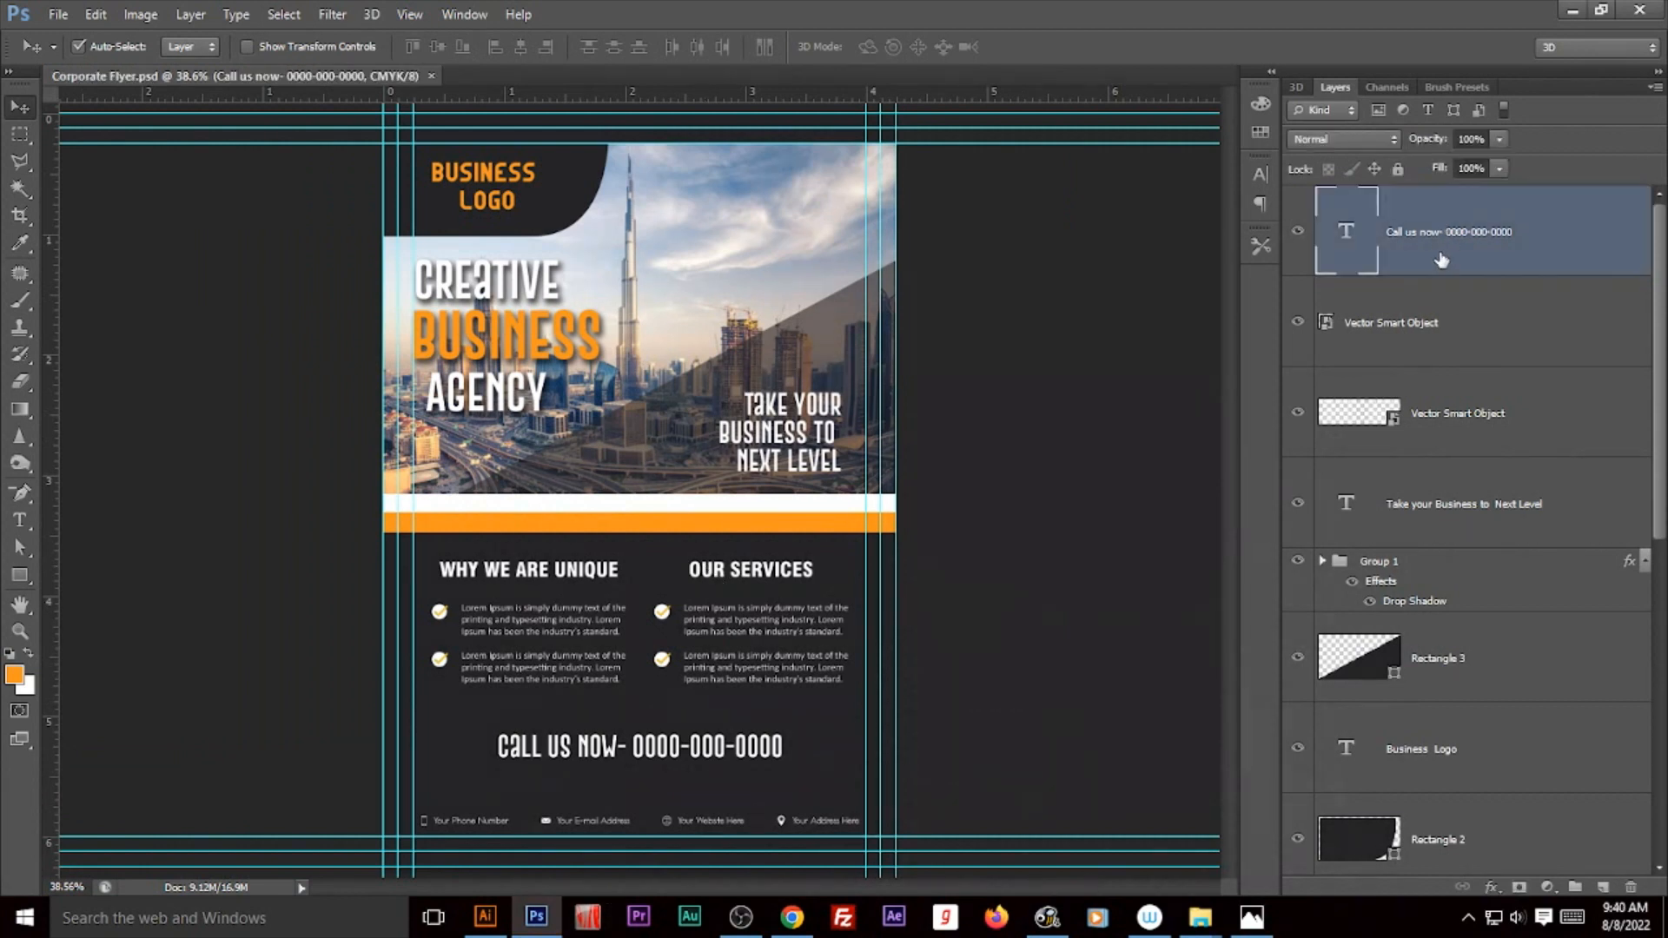
{"action": "left_click", "coordinate": [1429, 317], "text": "shift"}
{"action": "left_click", "coordinate": [1484, 407], "text": "shift"}
{"action": "left_click", "coordinate": [1487, 506], "text": "shift"}
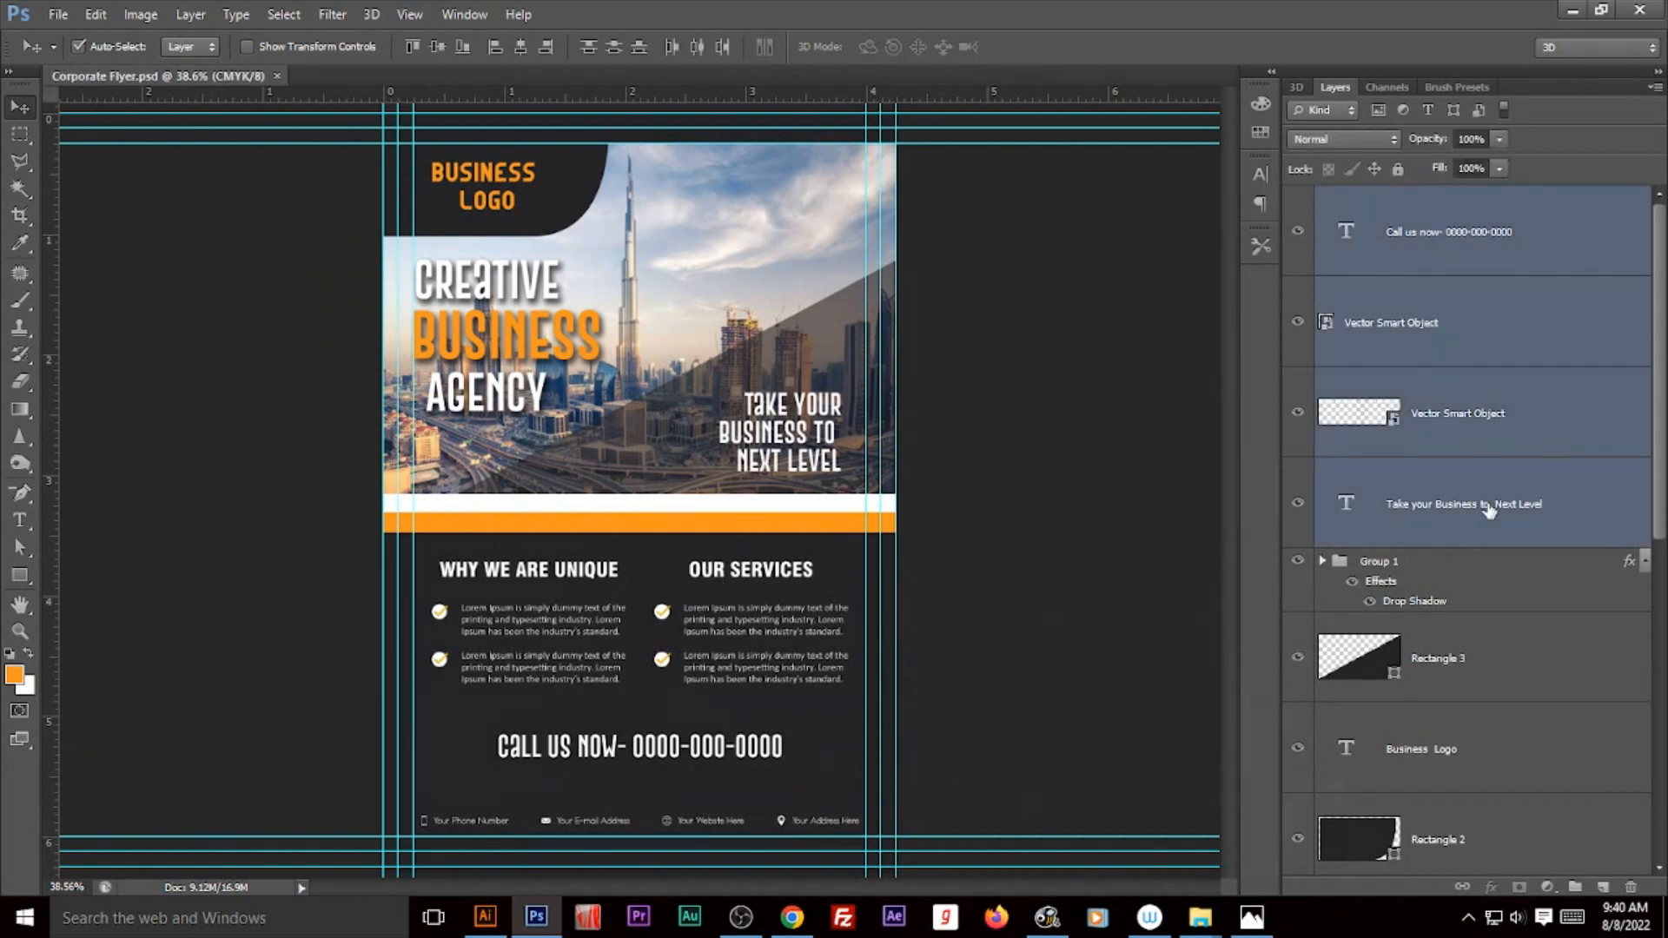
{"action": "left_click", "coordinate": [1459, 569], "text": "shift"}
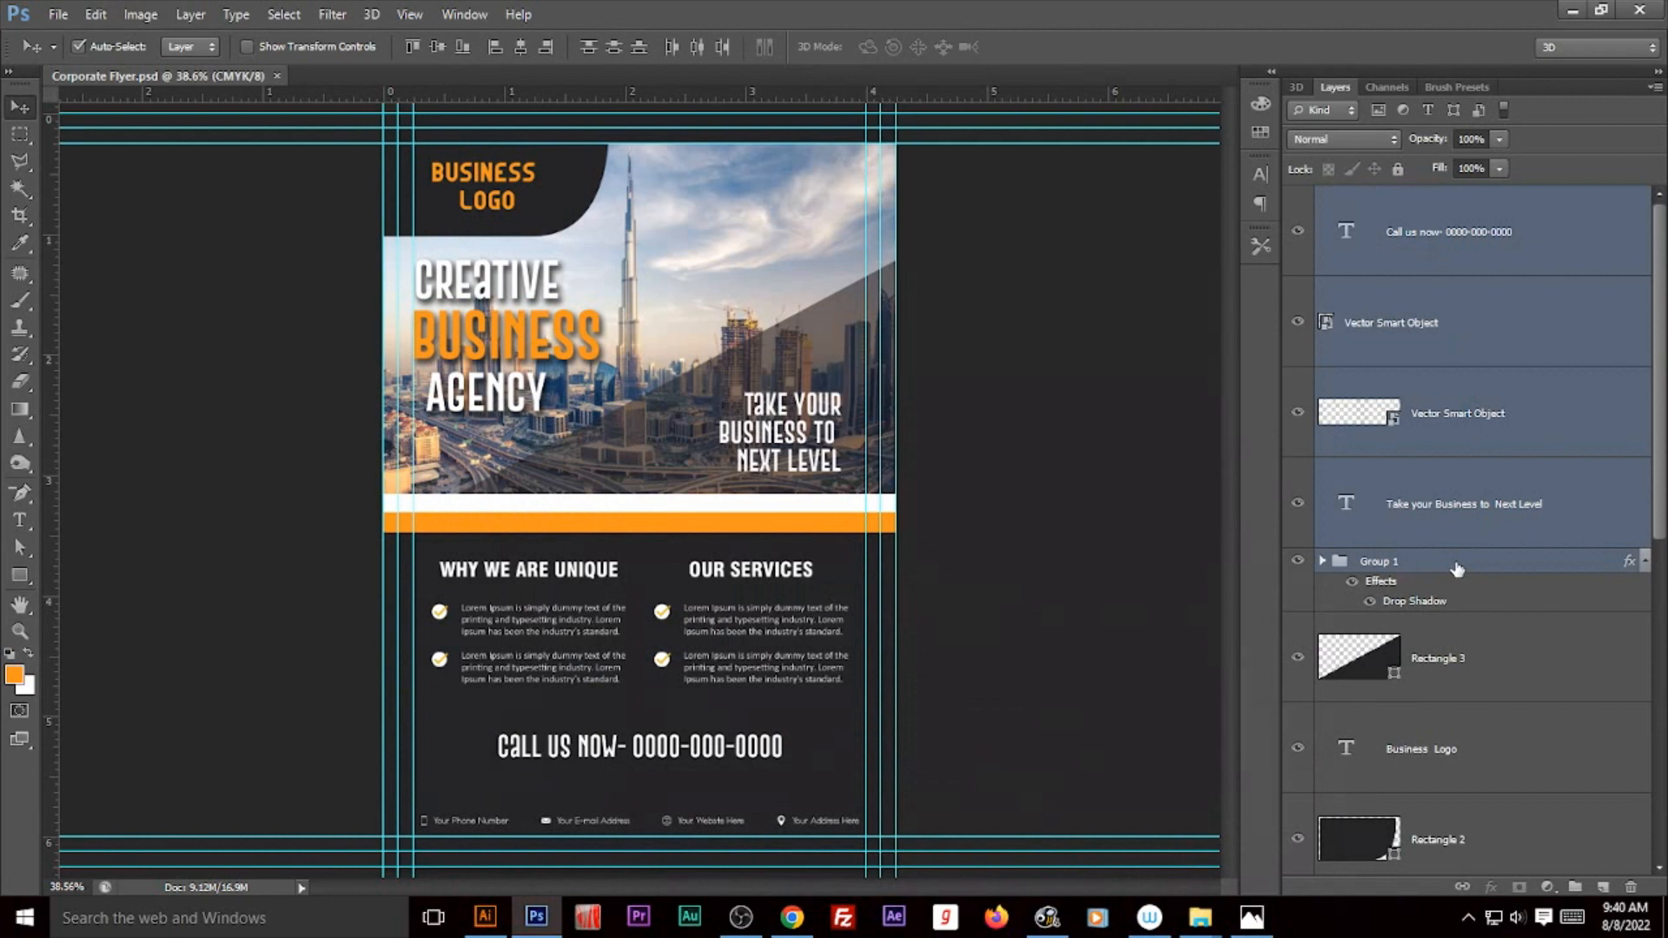
{"action": "key", "text": "ctrl+g"}
{"action": "double_click", "coordinate": [1373, 199]}
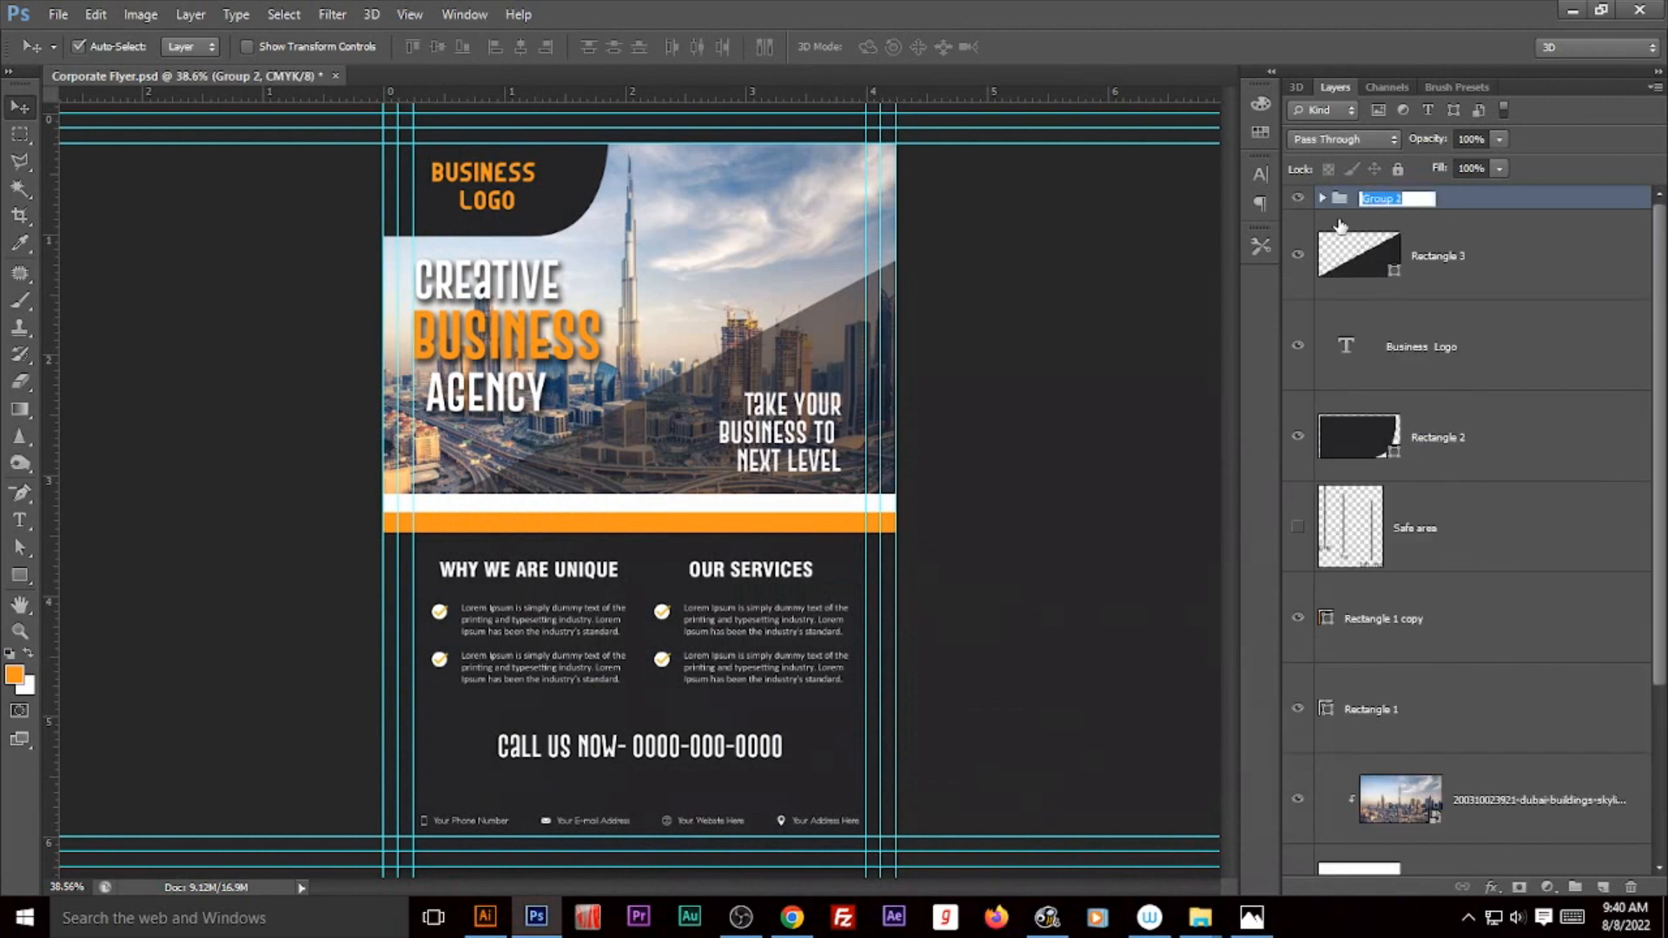
{"action": "type", "text": "text"}
{"action": "key", "text": "Return"}
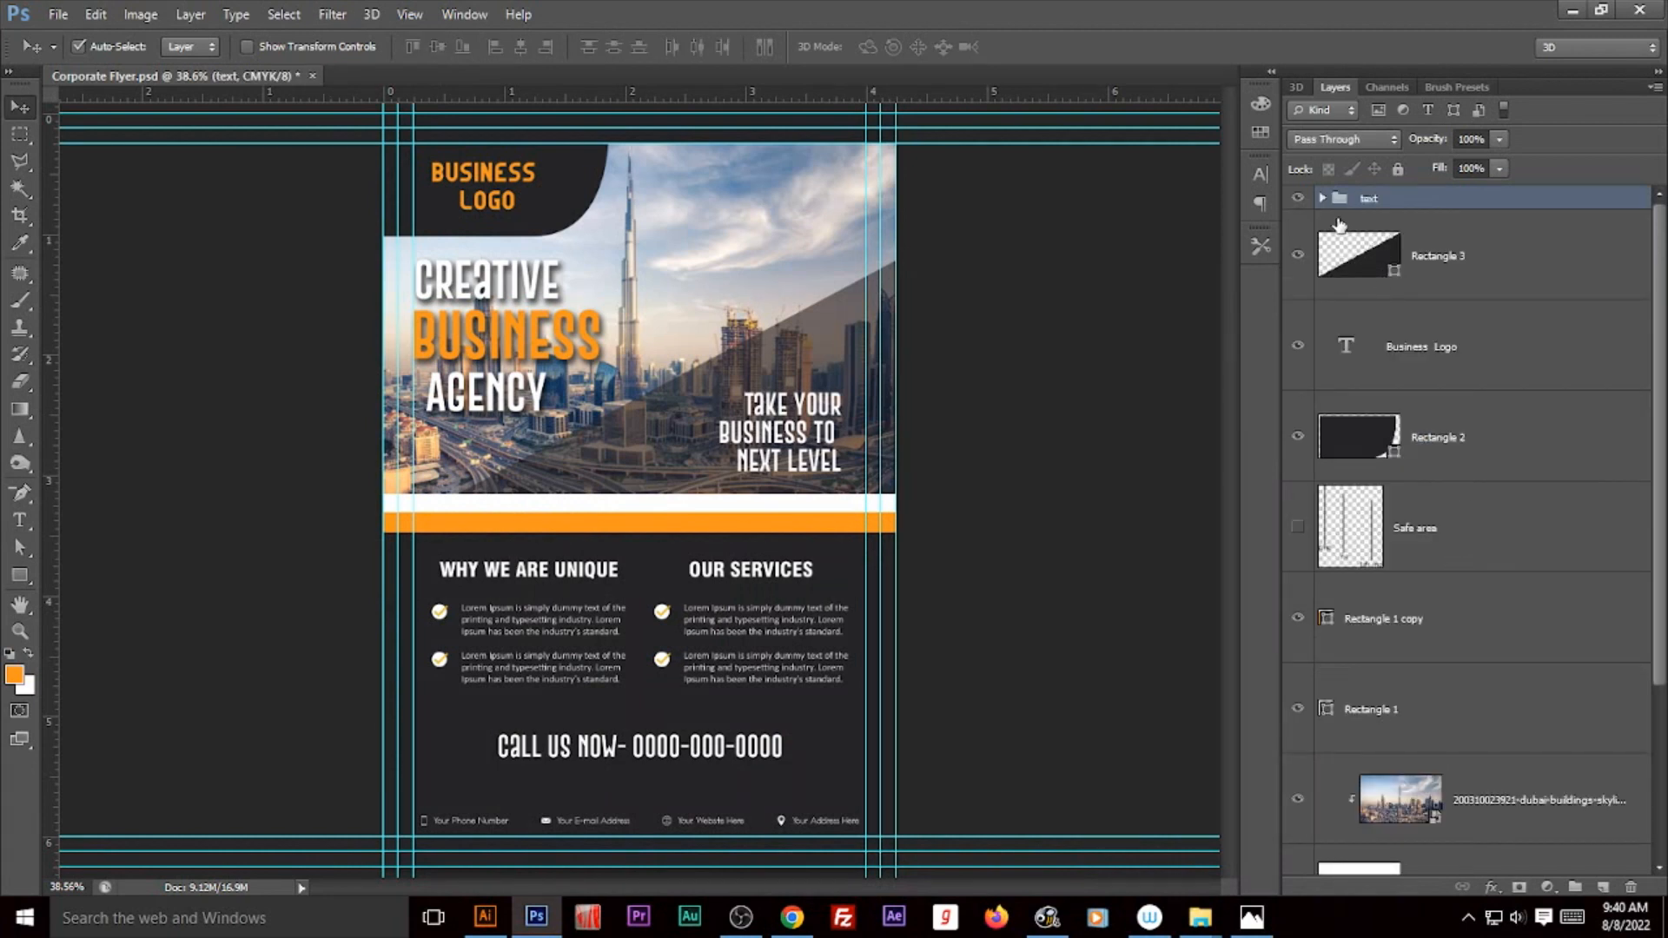
Step: Bring the hidden Safe area layer to the top of the layer stack
{"action": "left_click", "coordinate": [1442, 552]}
{"action": "key", "text": "ctrl+shift+bracketright"}
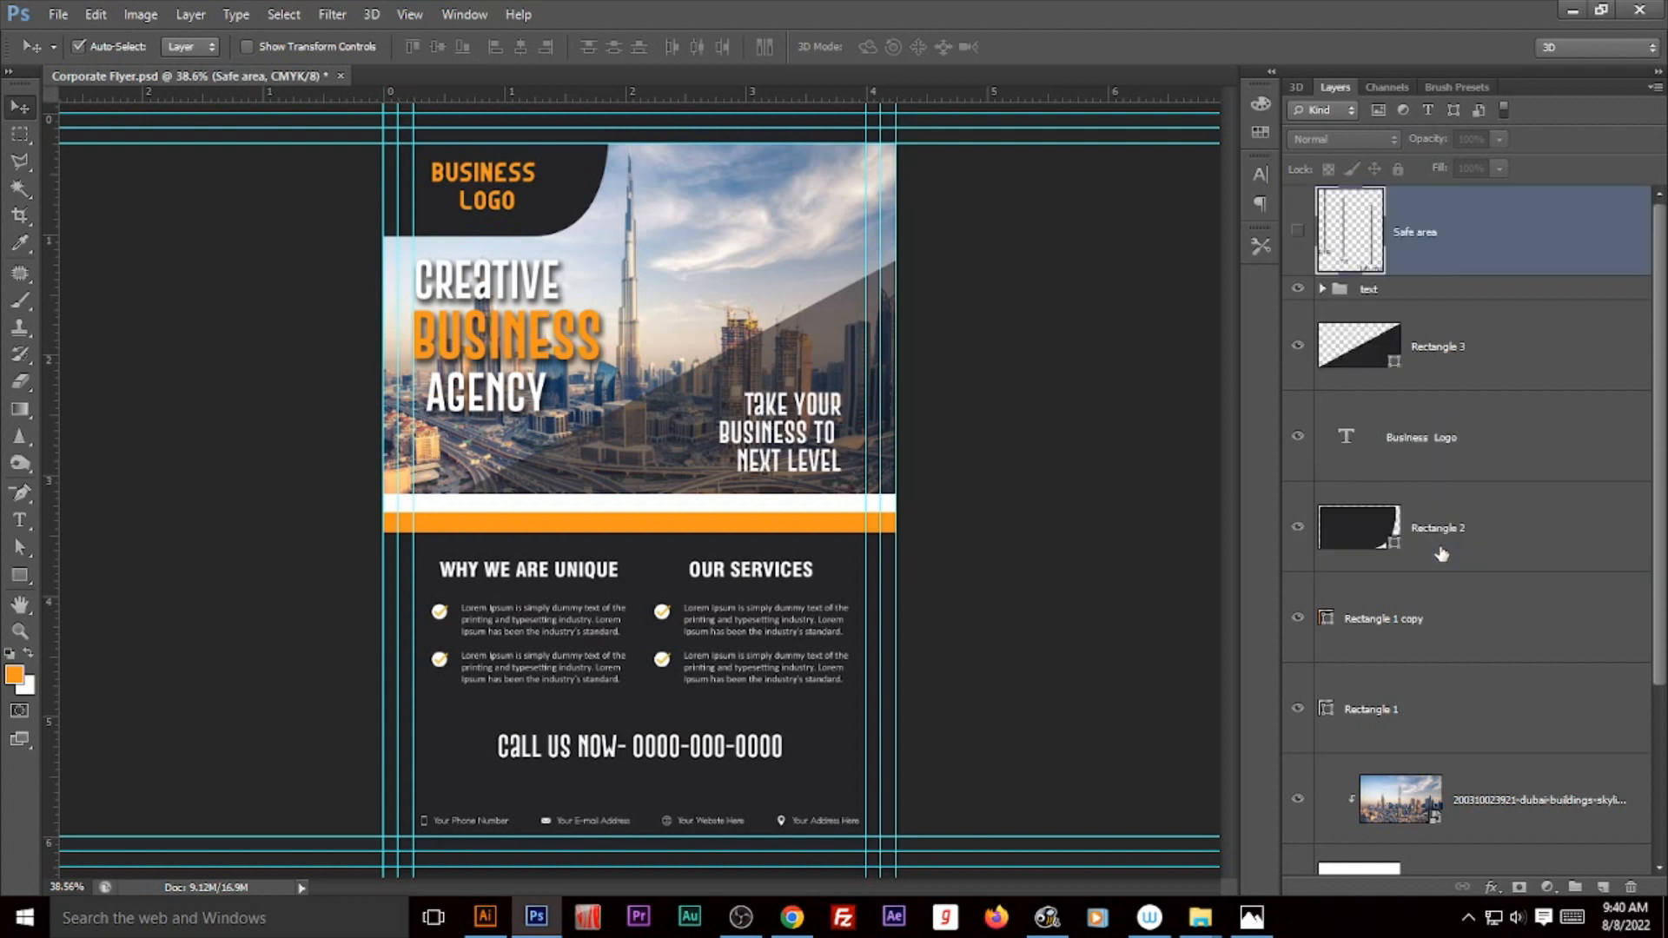
{"action": "left_click", "coordinate": [1449, 371]}
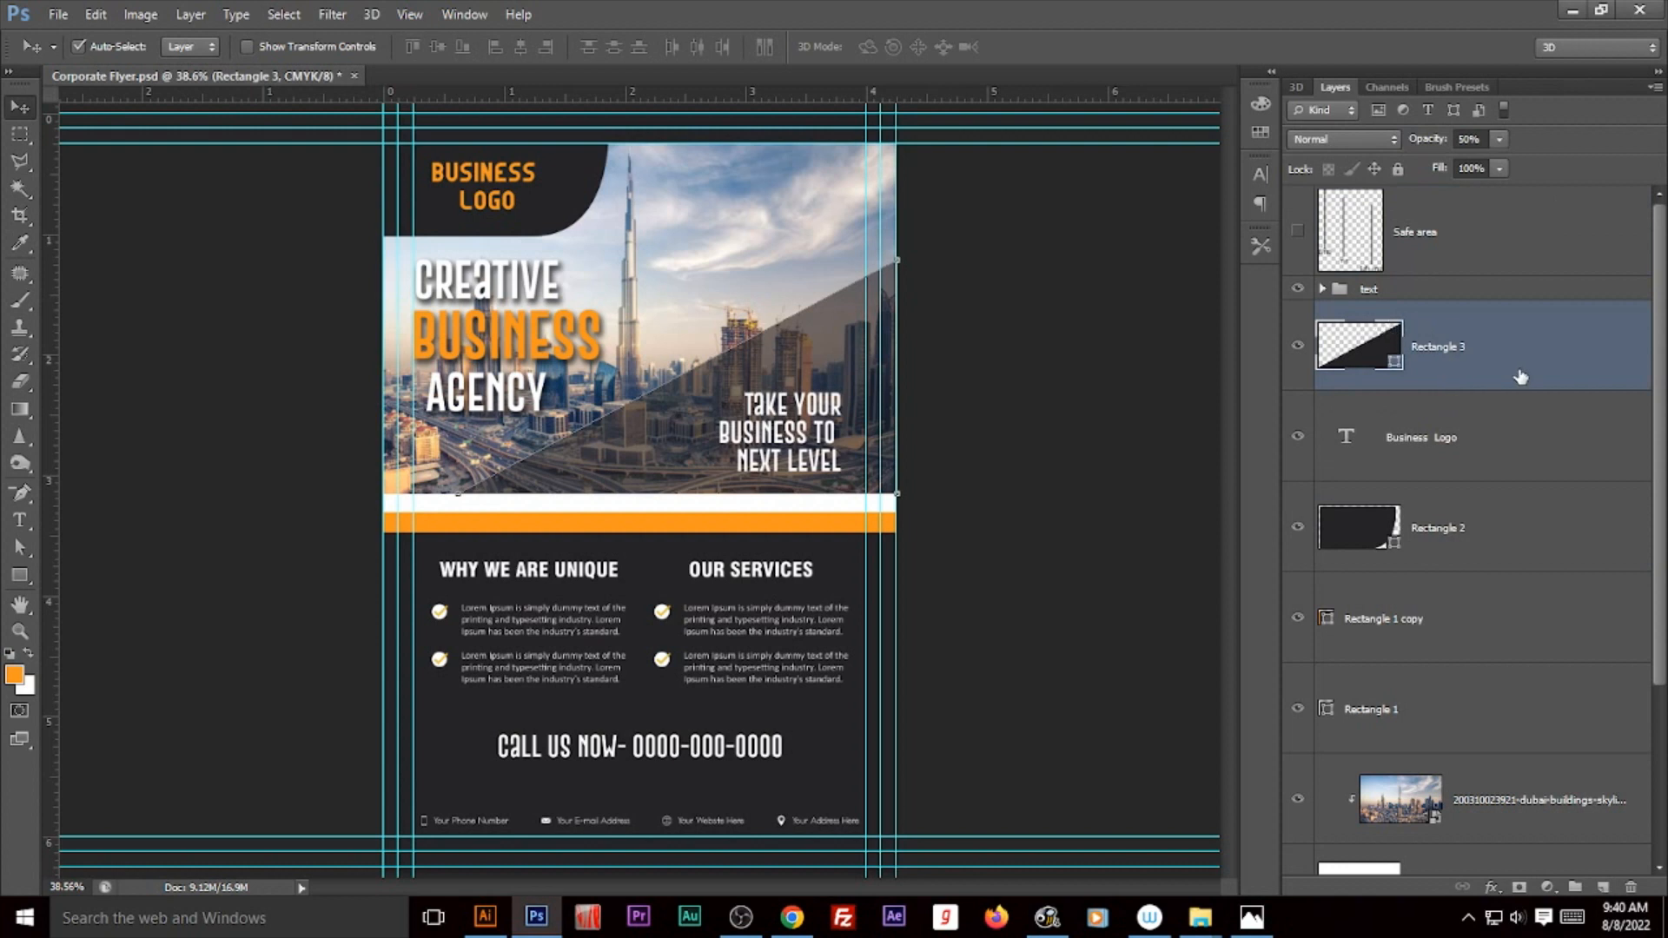
Step: Group the Business Logo text with the dark Rectangle 2 corner shape and name the group "Logo Design"
{"action": "left_click", "coordinate": [1493, 519]}
{"action": "left_click", "coordinate": [1461, 459], "text": "shift"}
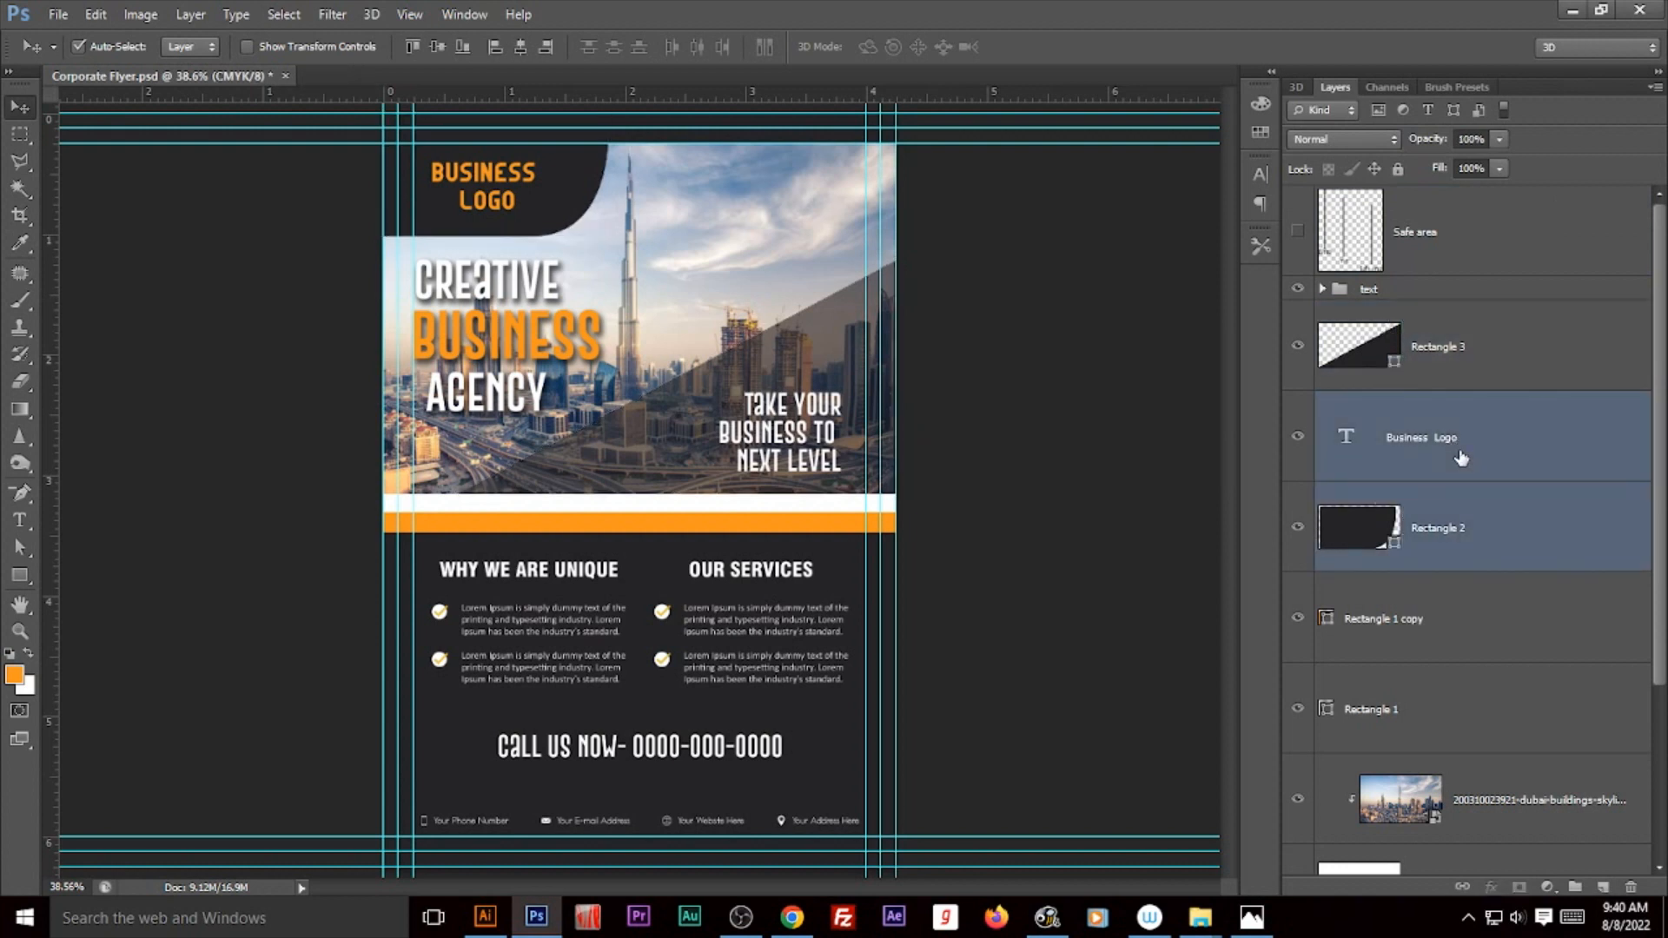
{"action": "key", "text": "ctrl+g"}
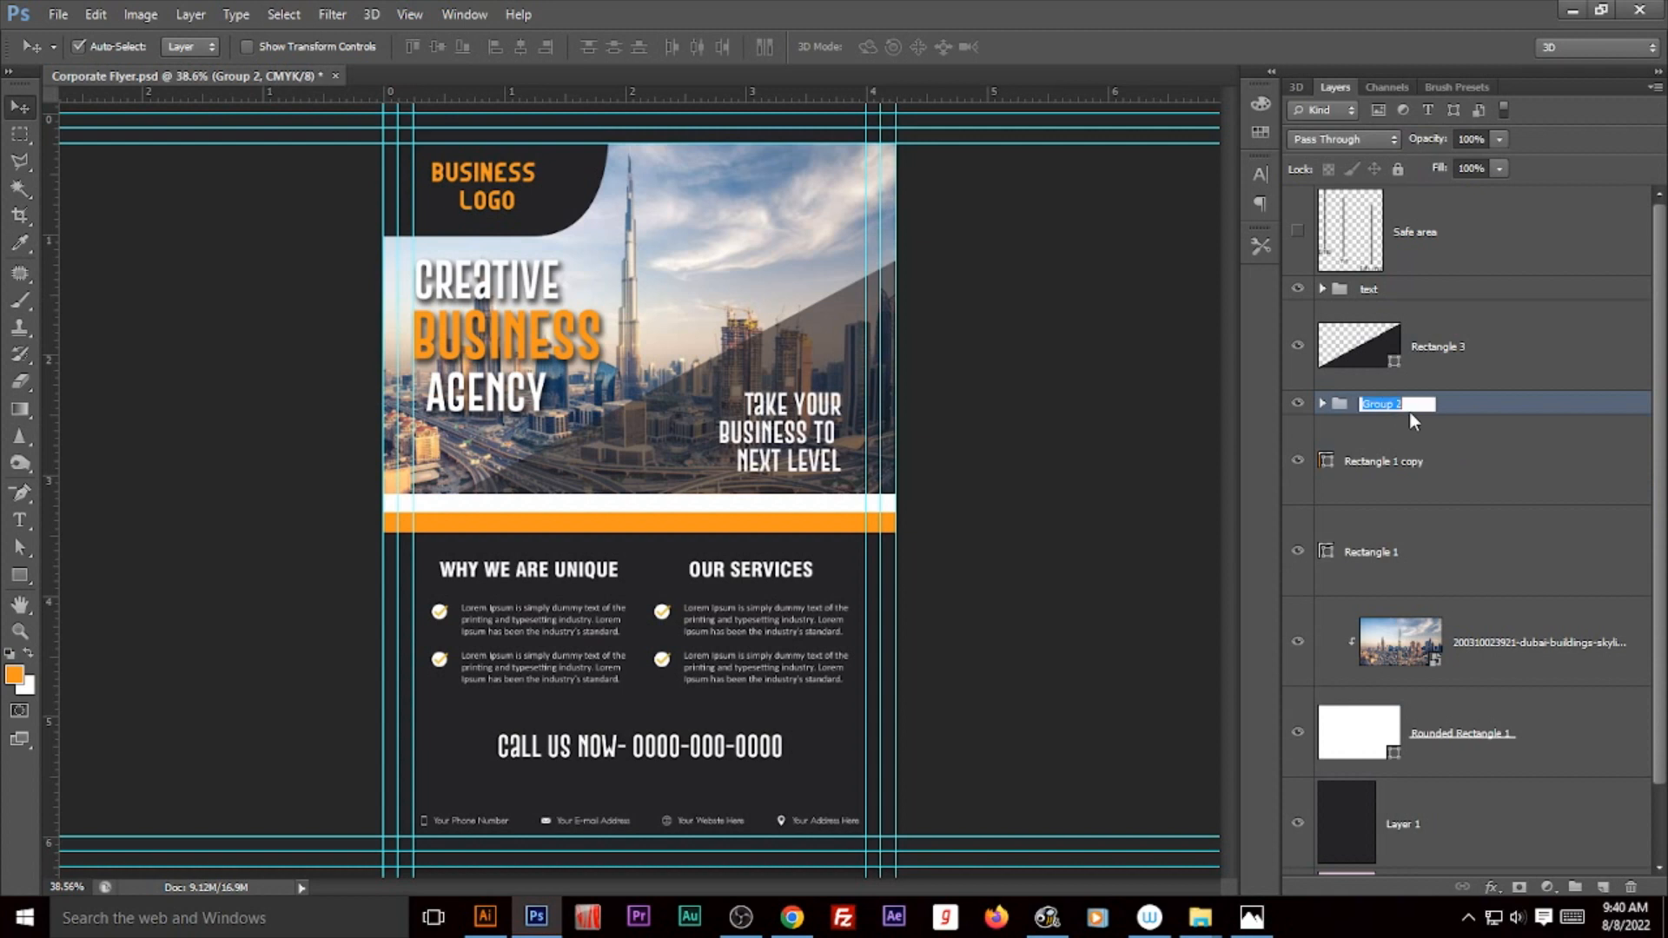
{"action": "left_click", "coordinate": [1409, 412]}
{"action": "type", "text": "Logo Design"}
{"action": "key", "text": "Return"}
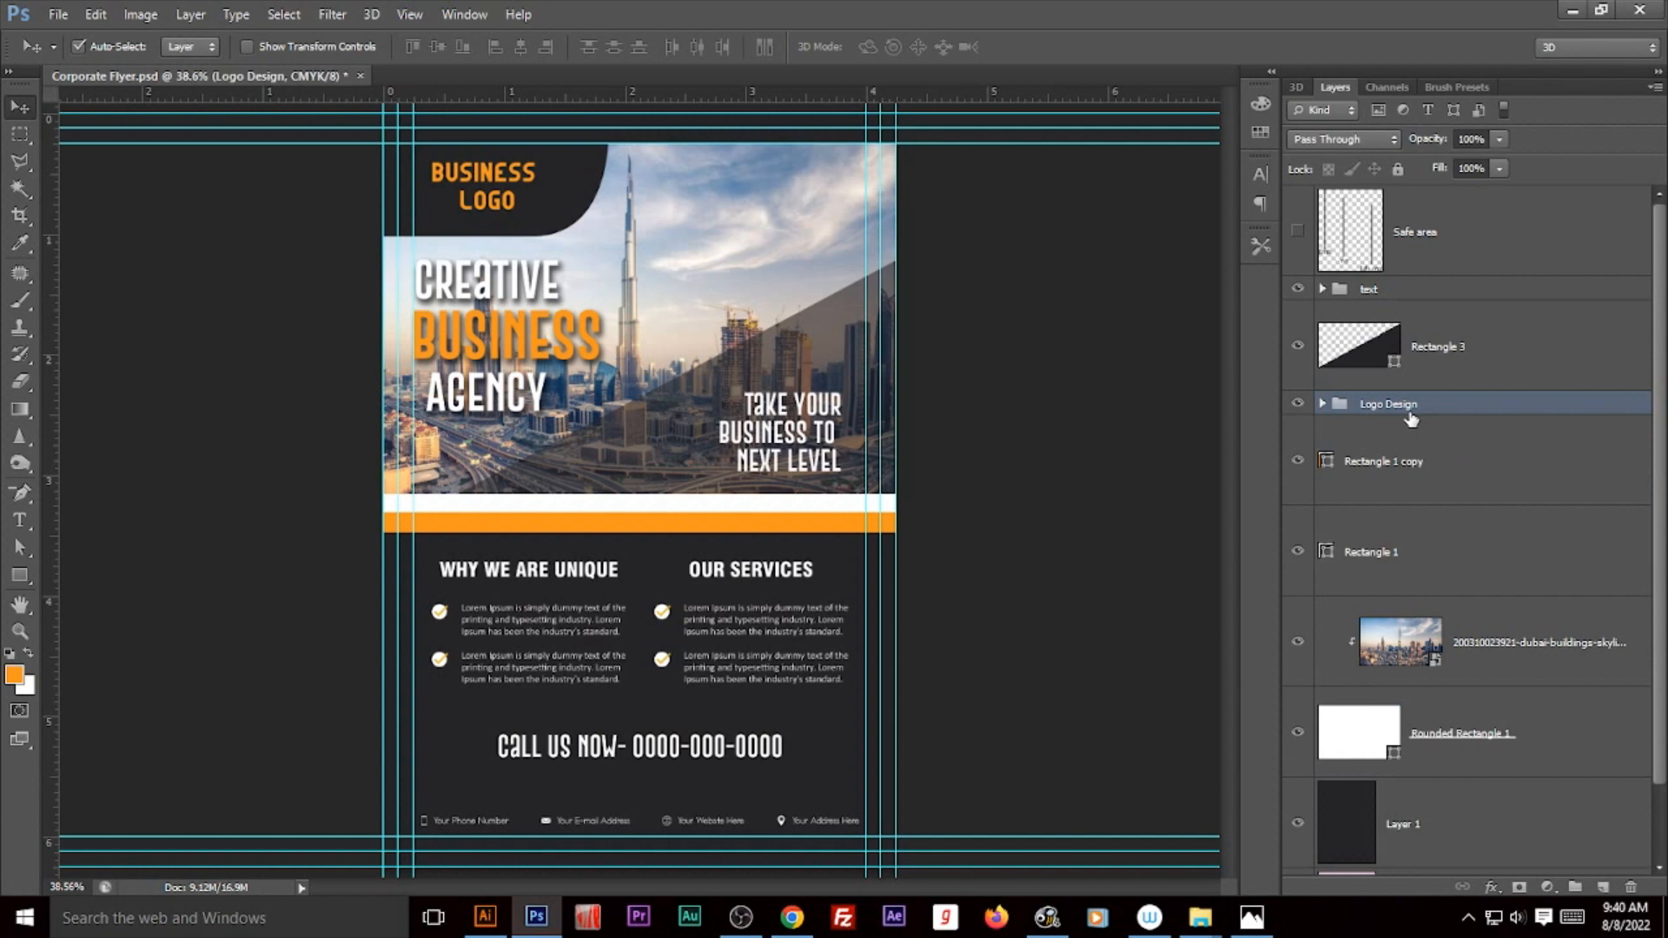
Step: Group Rectangle 3, Rectangle 1 copy, Rectangle 1, the skyline photo and Rounded Rectangle 1, naming the group "Design"
{"action": "left_click", "coordinate": [1449, 375]}
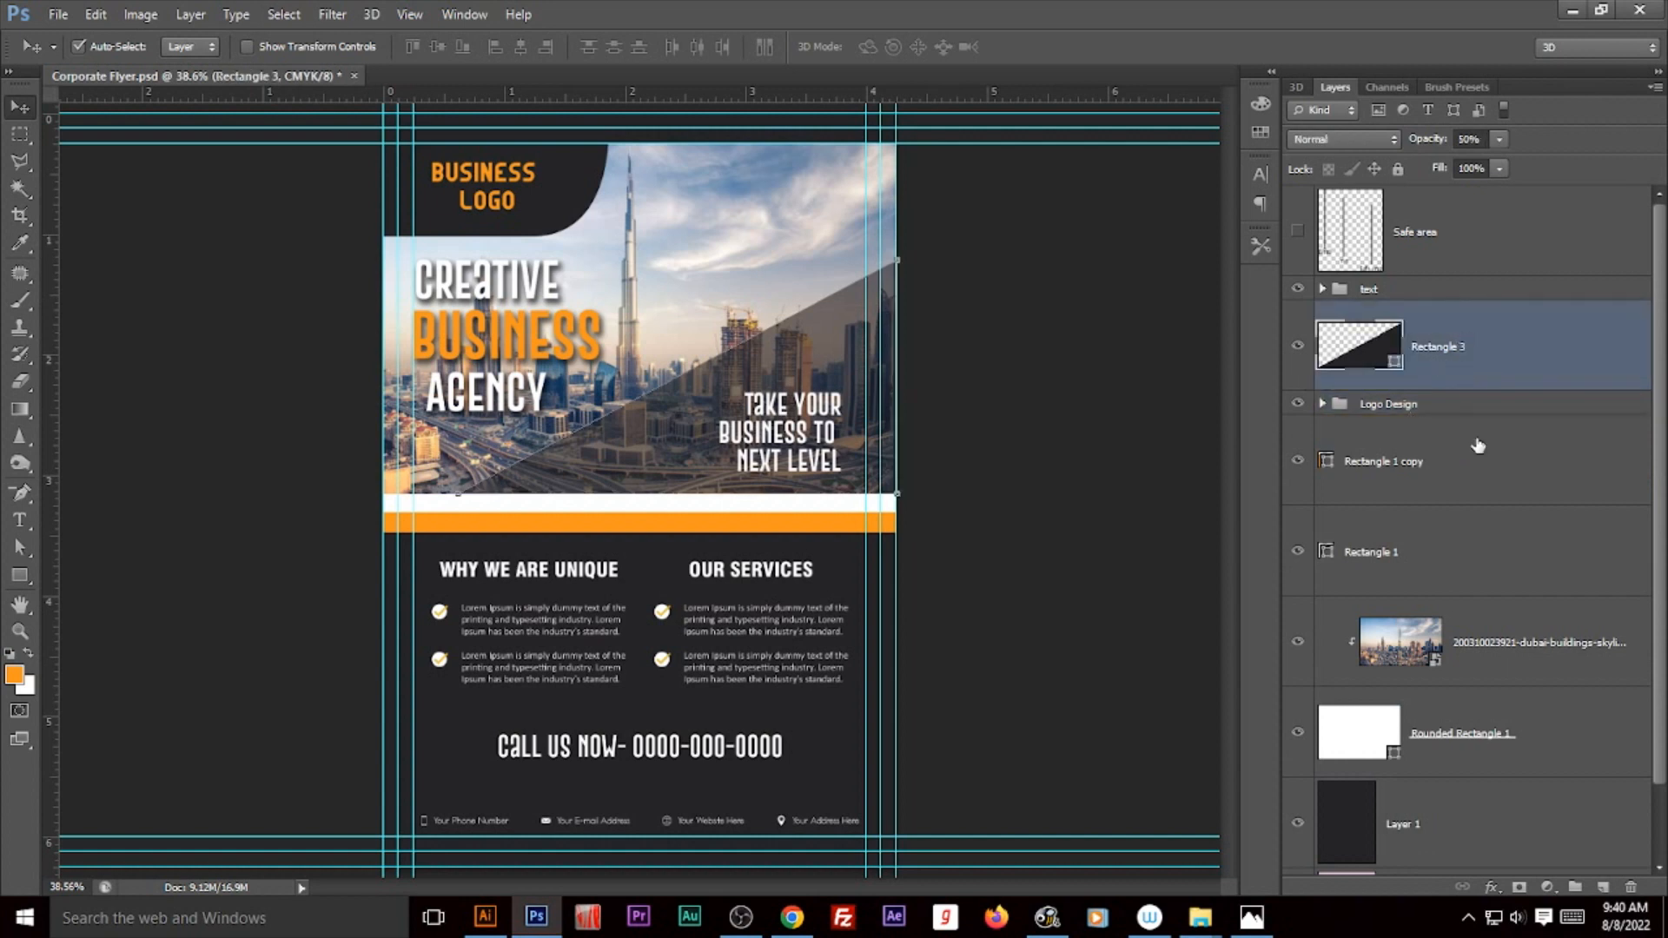
{"action": "left_click", "coordinate": [1447, 491], "text": "ctrl"}
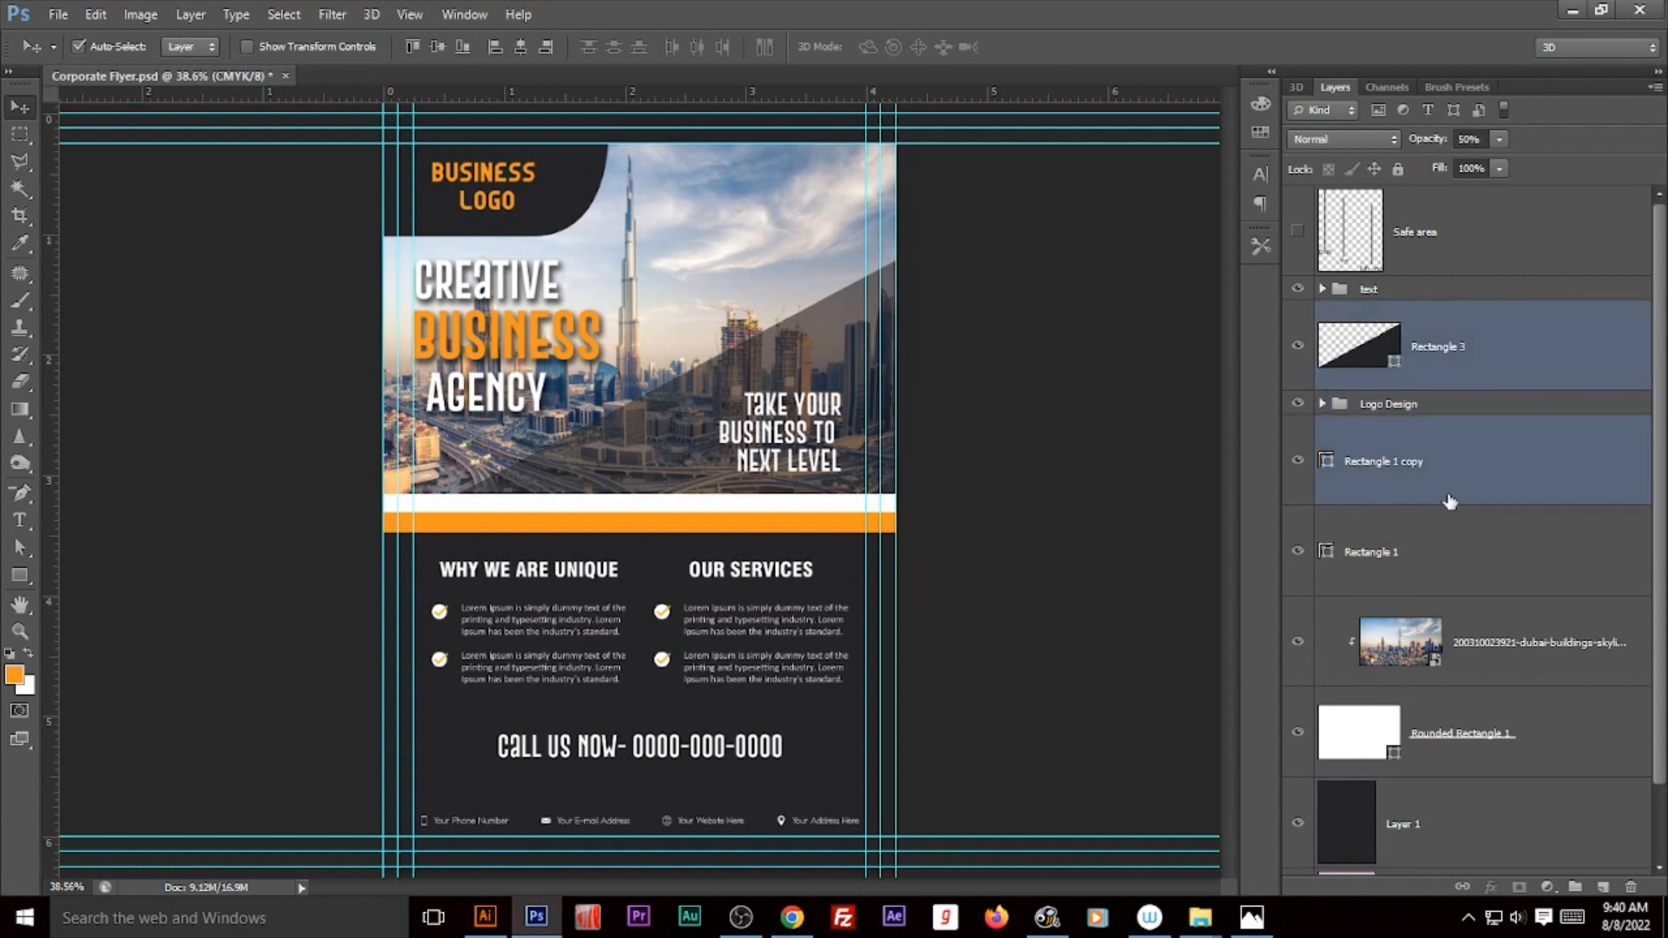
{"action": "left_click", "coordinate": [1444, 554], "text": "ctrl"}
{"action": "left_click", "coordinate": [1520, 681], "text": "ctrl"}
{"action": "left_click", "coordinate": [1539, 749], "text": "ctrl"}
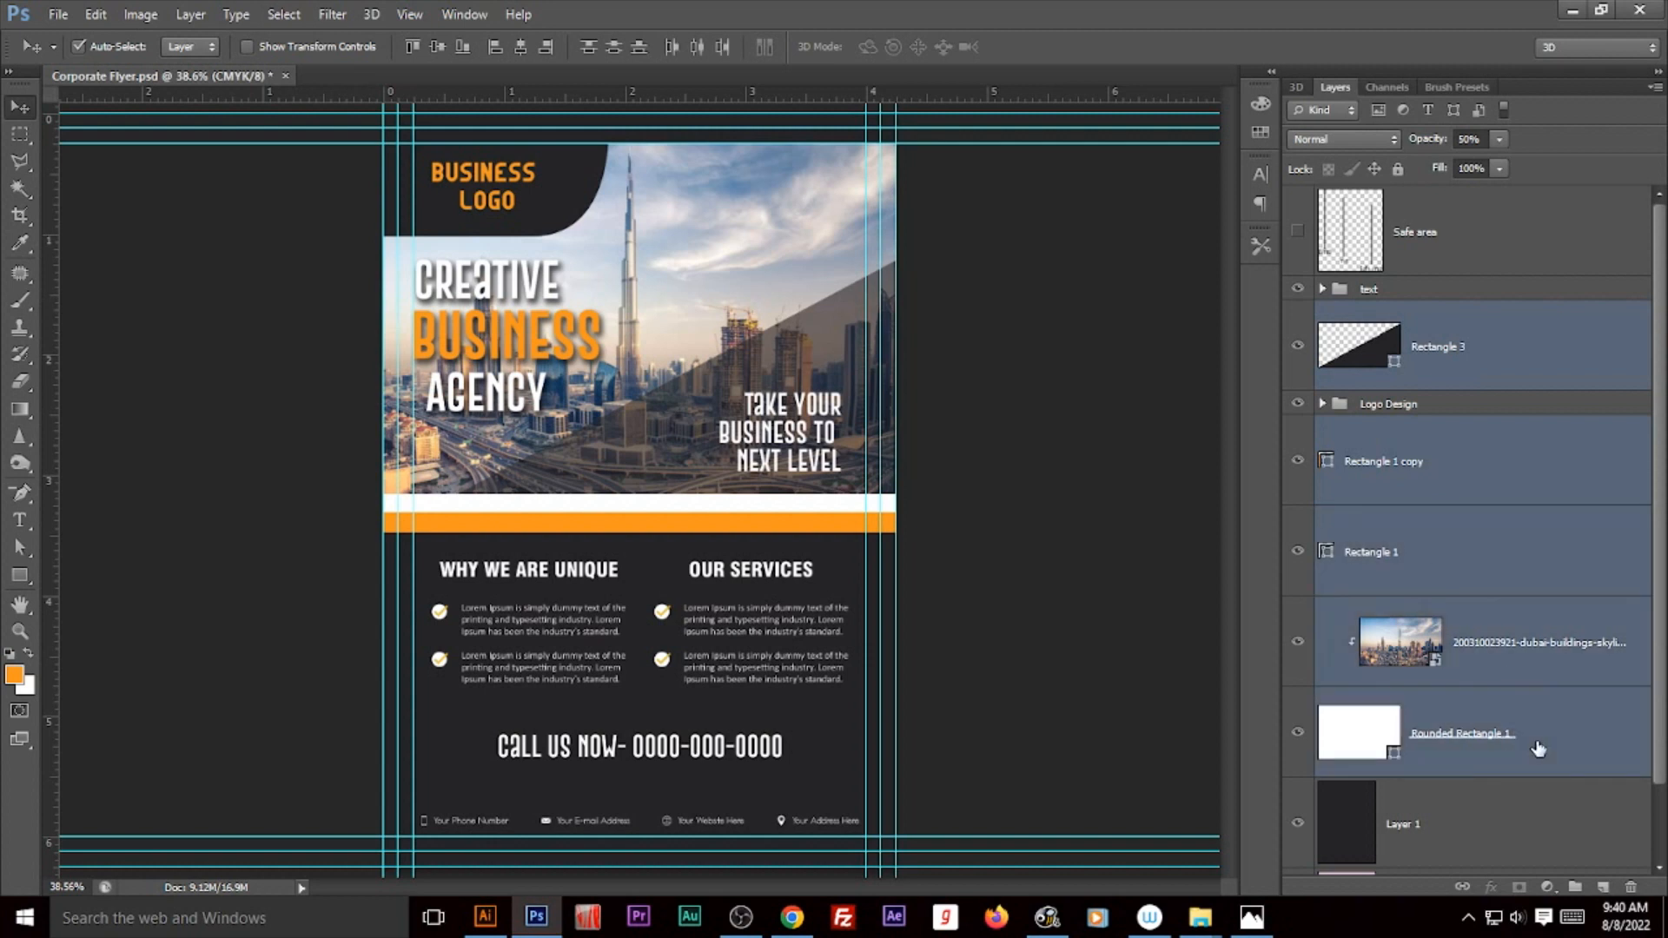
{"action": "key", "text": "ctrl+g"}
{"action": "double_click", "coordinate": [1376, 314]}
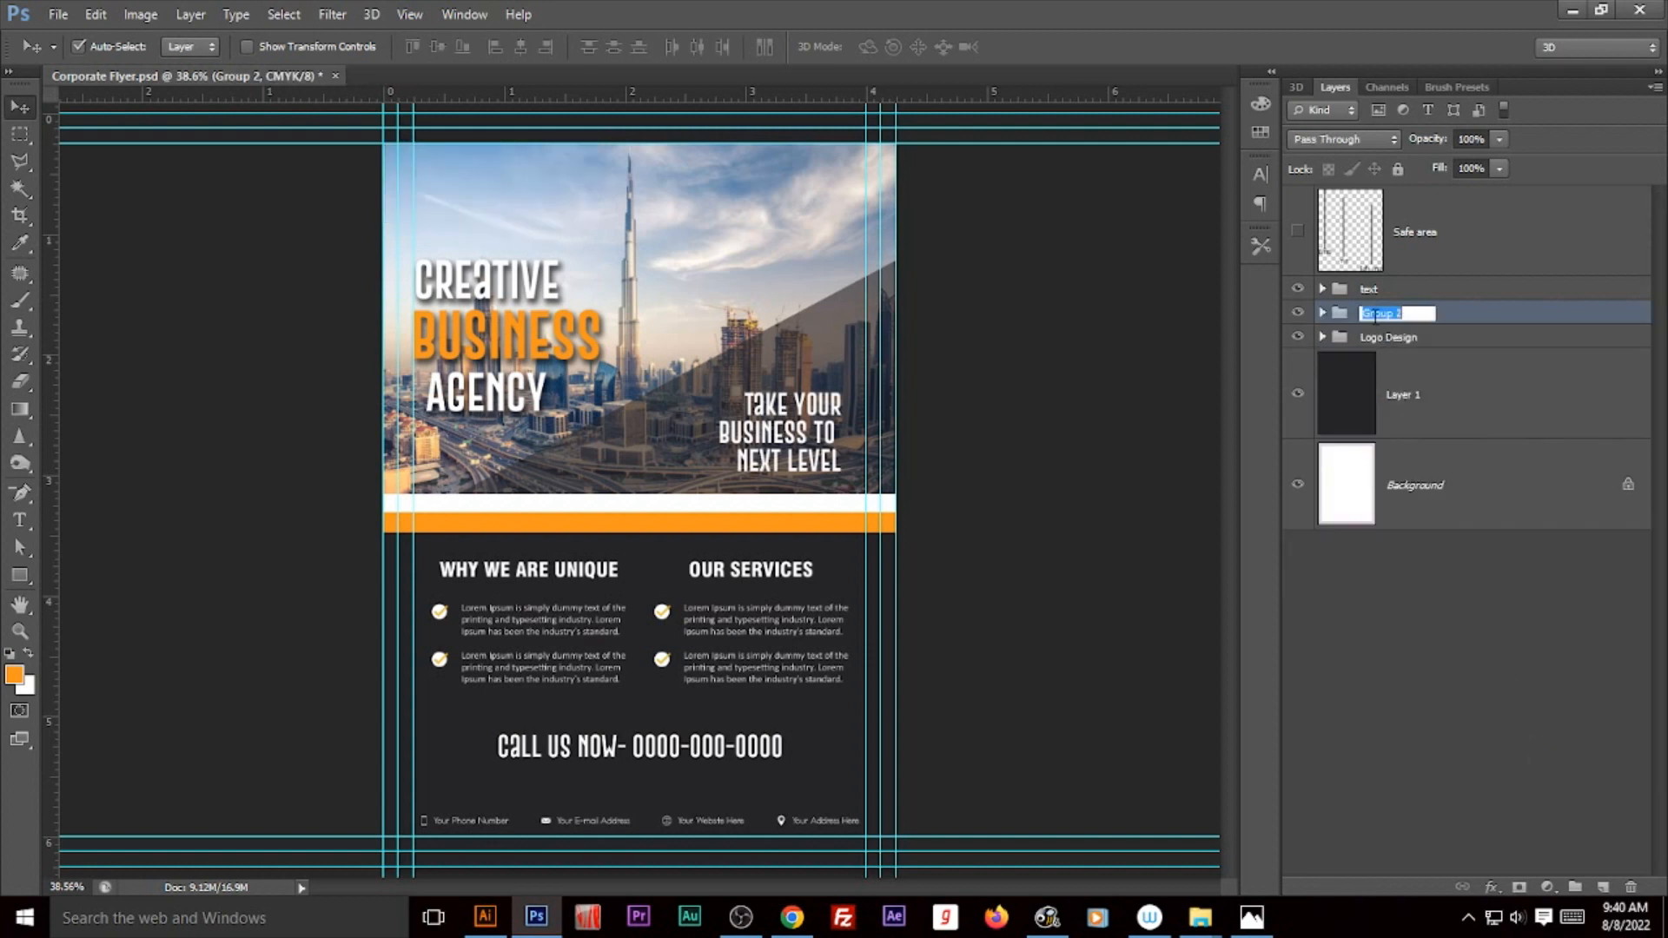
{"action": "type", "text": "Design"}
{"action": "key", "text": "Return"}
Step: Bring the Logo Design group to the top of the stack, then place the Safe area layer above it
{"action": "left_click", "coordinate": [1392, 345]}
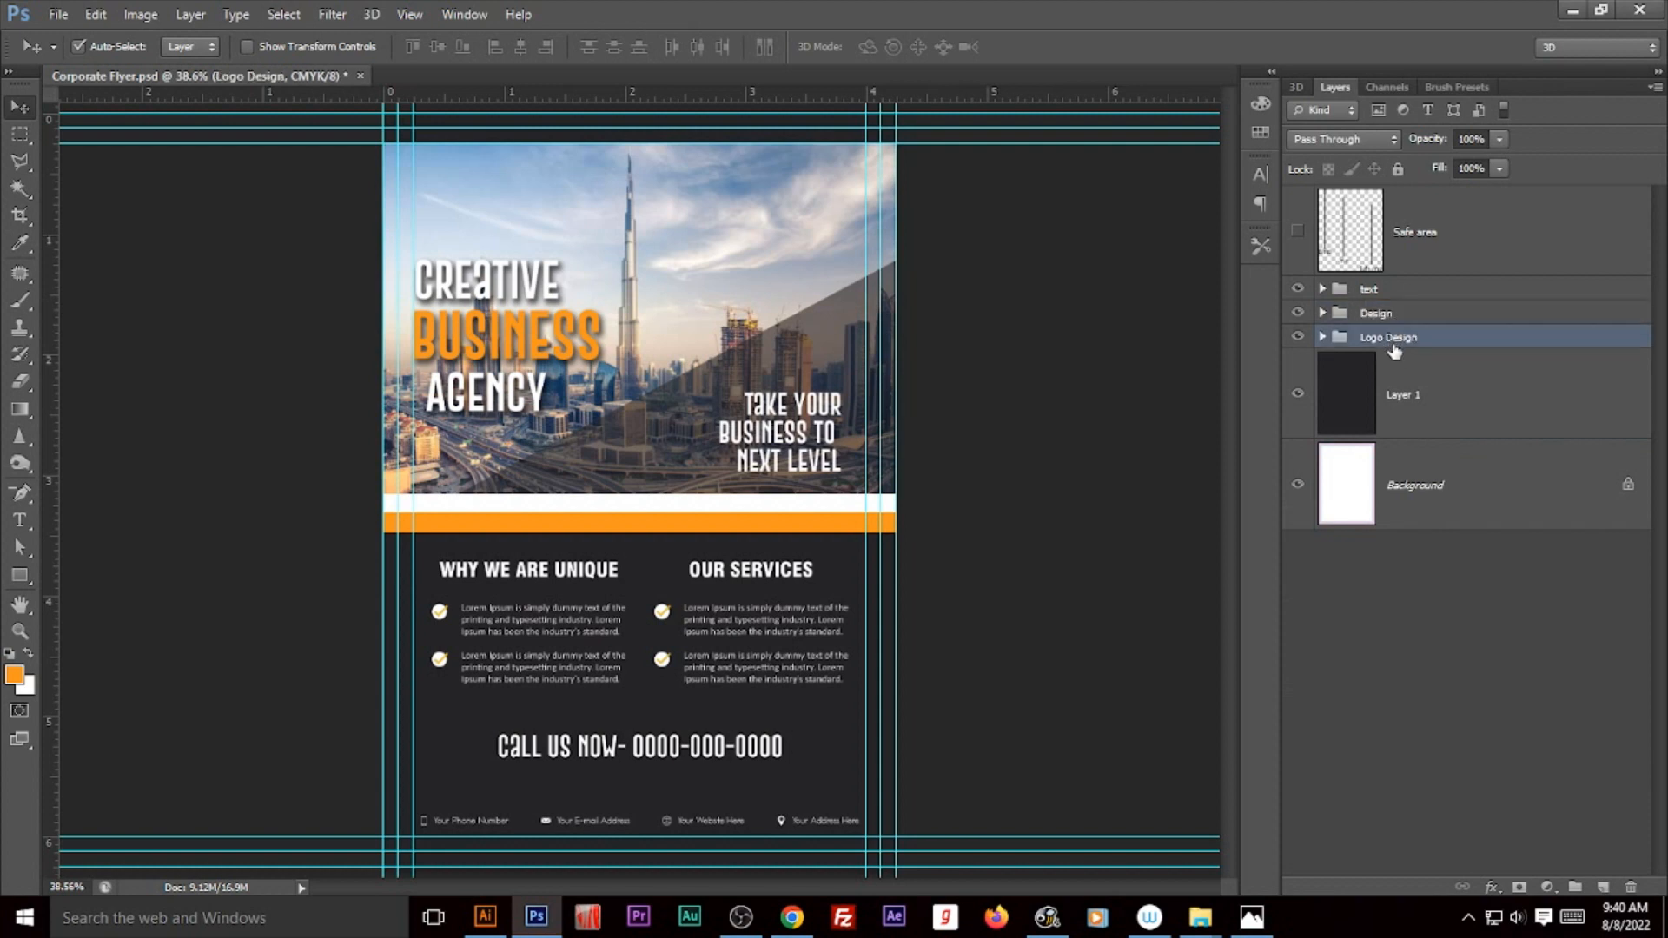
{"action": "key", "text": "ctrl+shift+bracketright"}
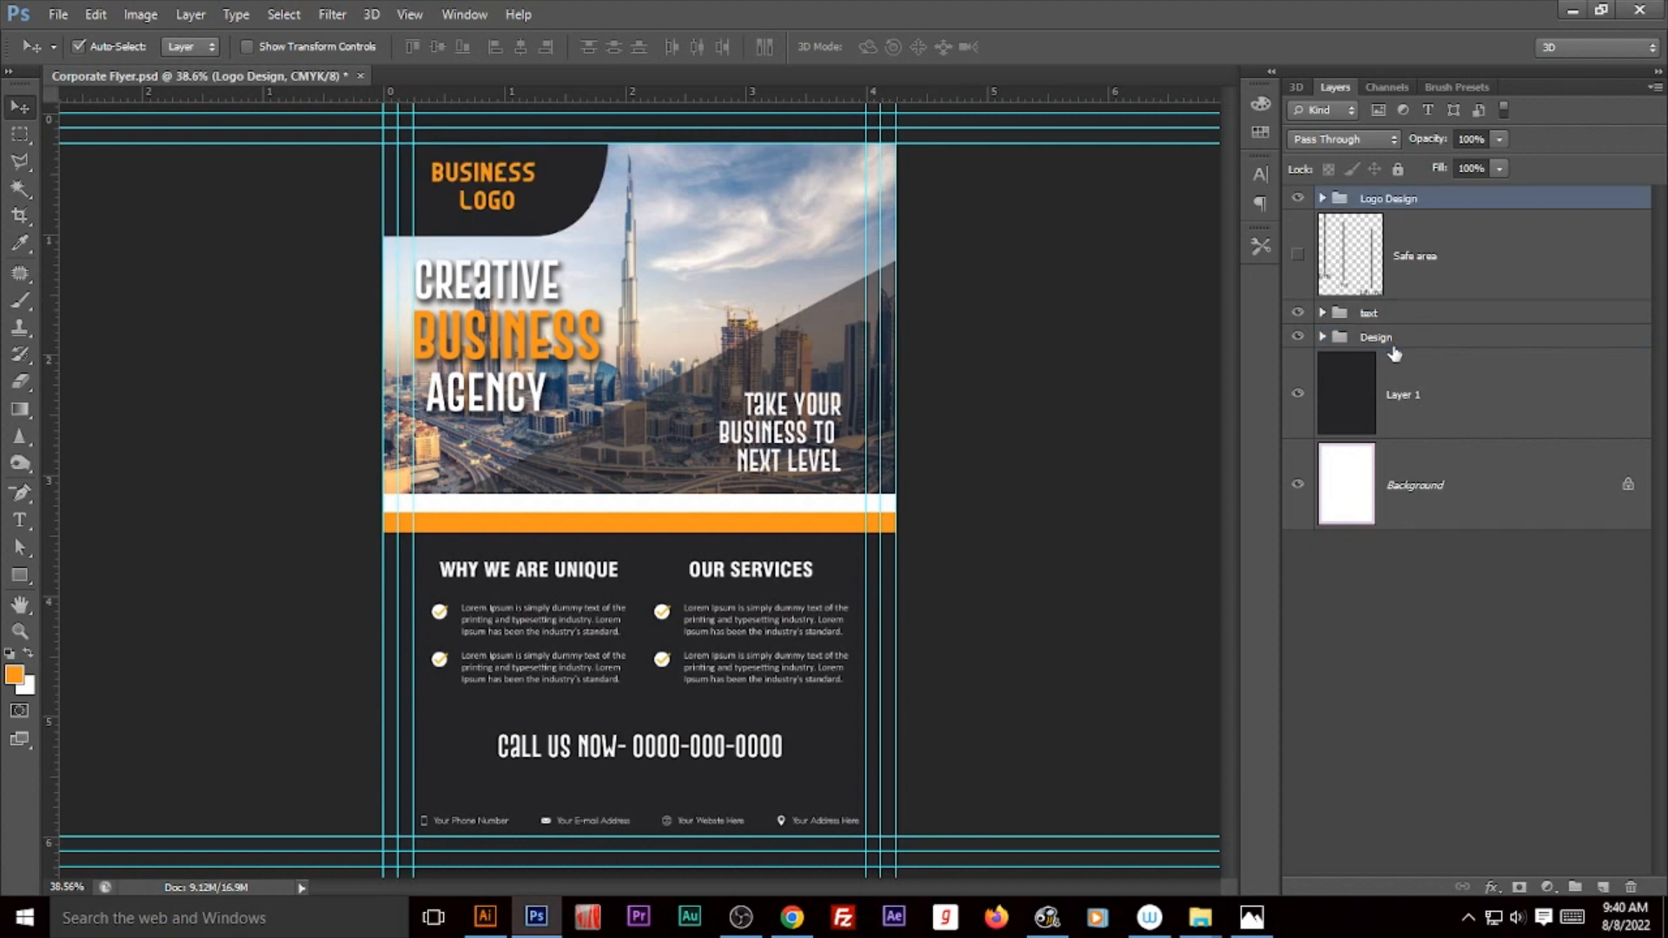
{"action": "left_click", "coordinate": [1423, 277]}
{"action": "key", "text": "ctrl+shift+bracketright"}
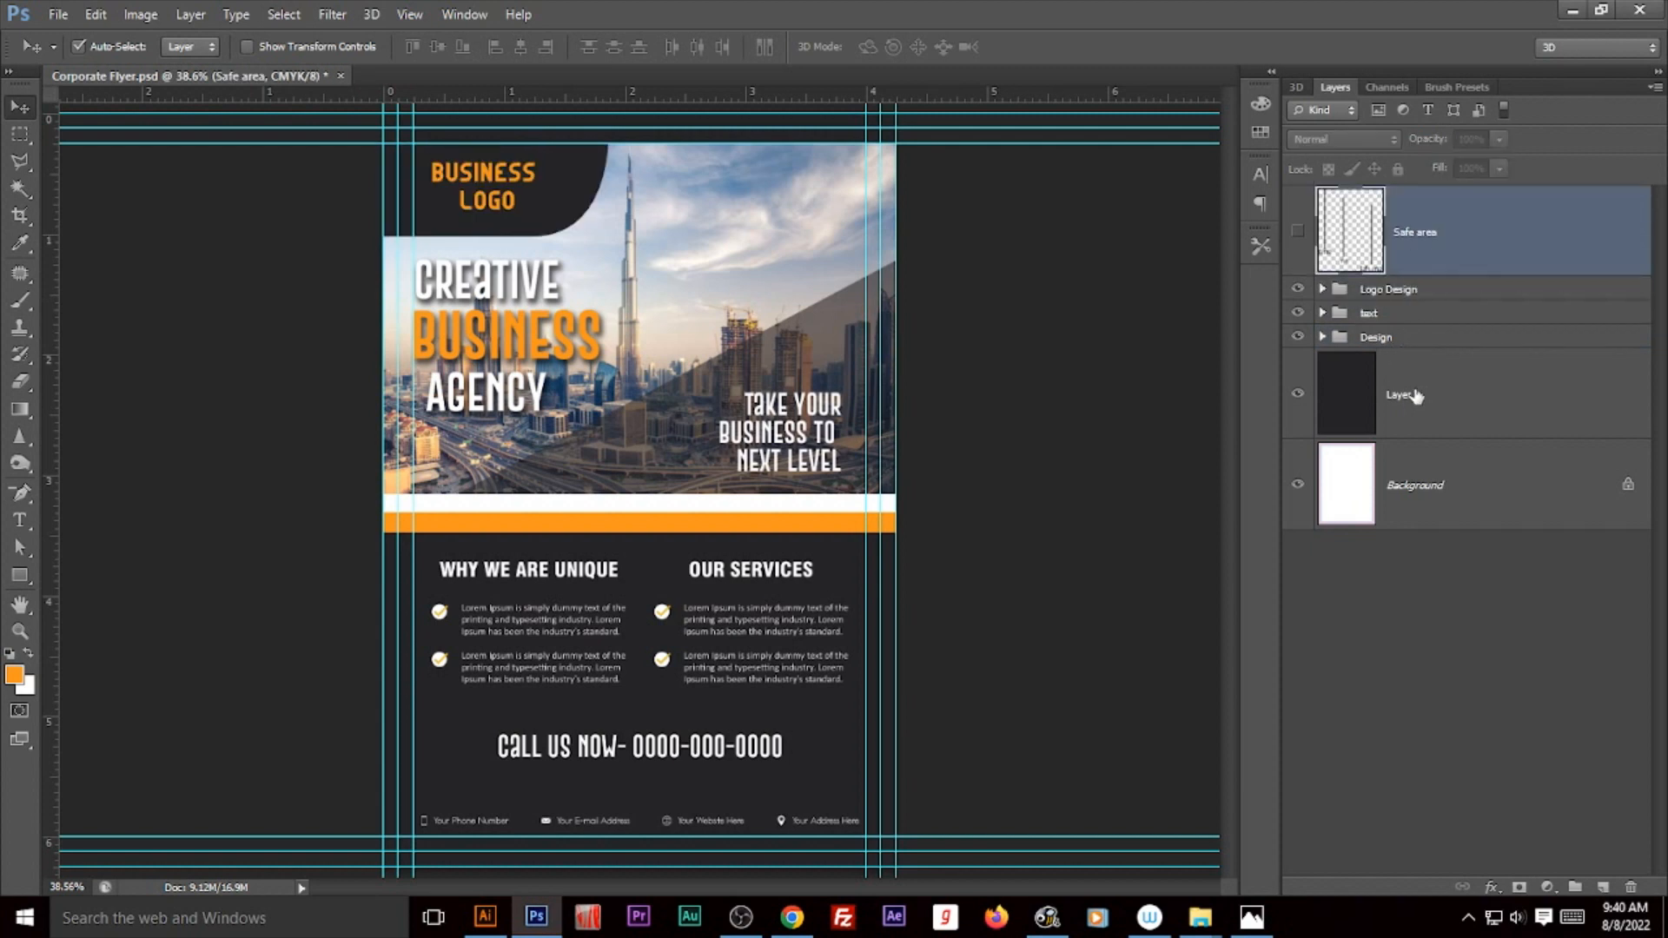
Step: Convert the locked Background into a regular layer and group it with Layer 1 as "bg"
{"action": "left_click", "coordinate": [1443, 419]}
{"action": "double_click", "coordinate": [1384, 459]}
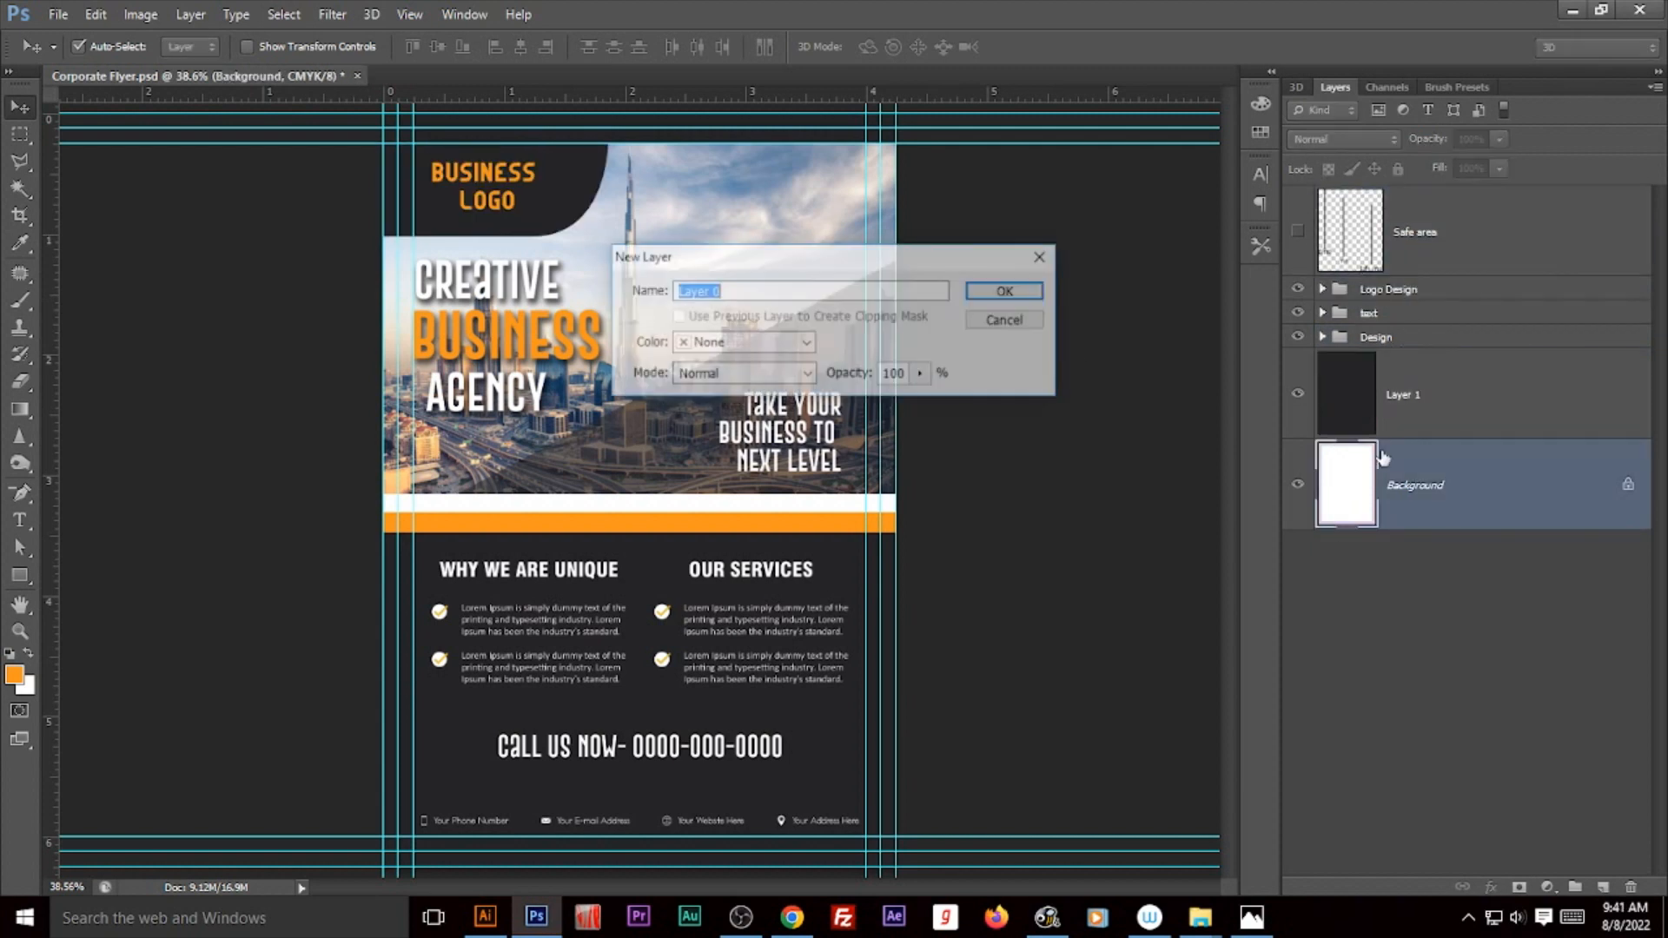
{"action": "left_click", "coordinate": [1008, 291]}
{"action": "left_click", "coordinate": [1435, 405]}
{"action": "left_click", "coordinate": [1444, 486], "text": "shift"}
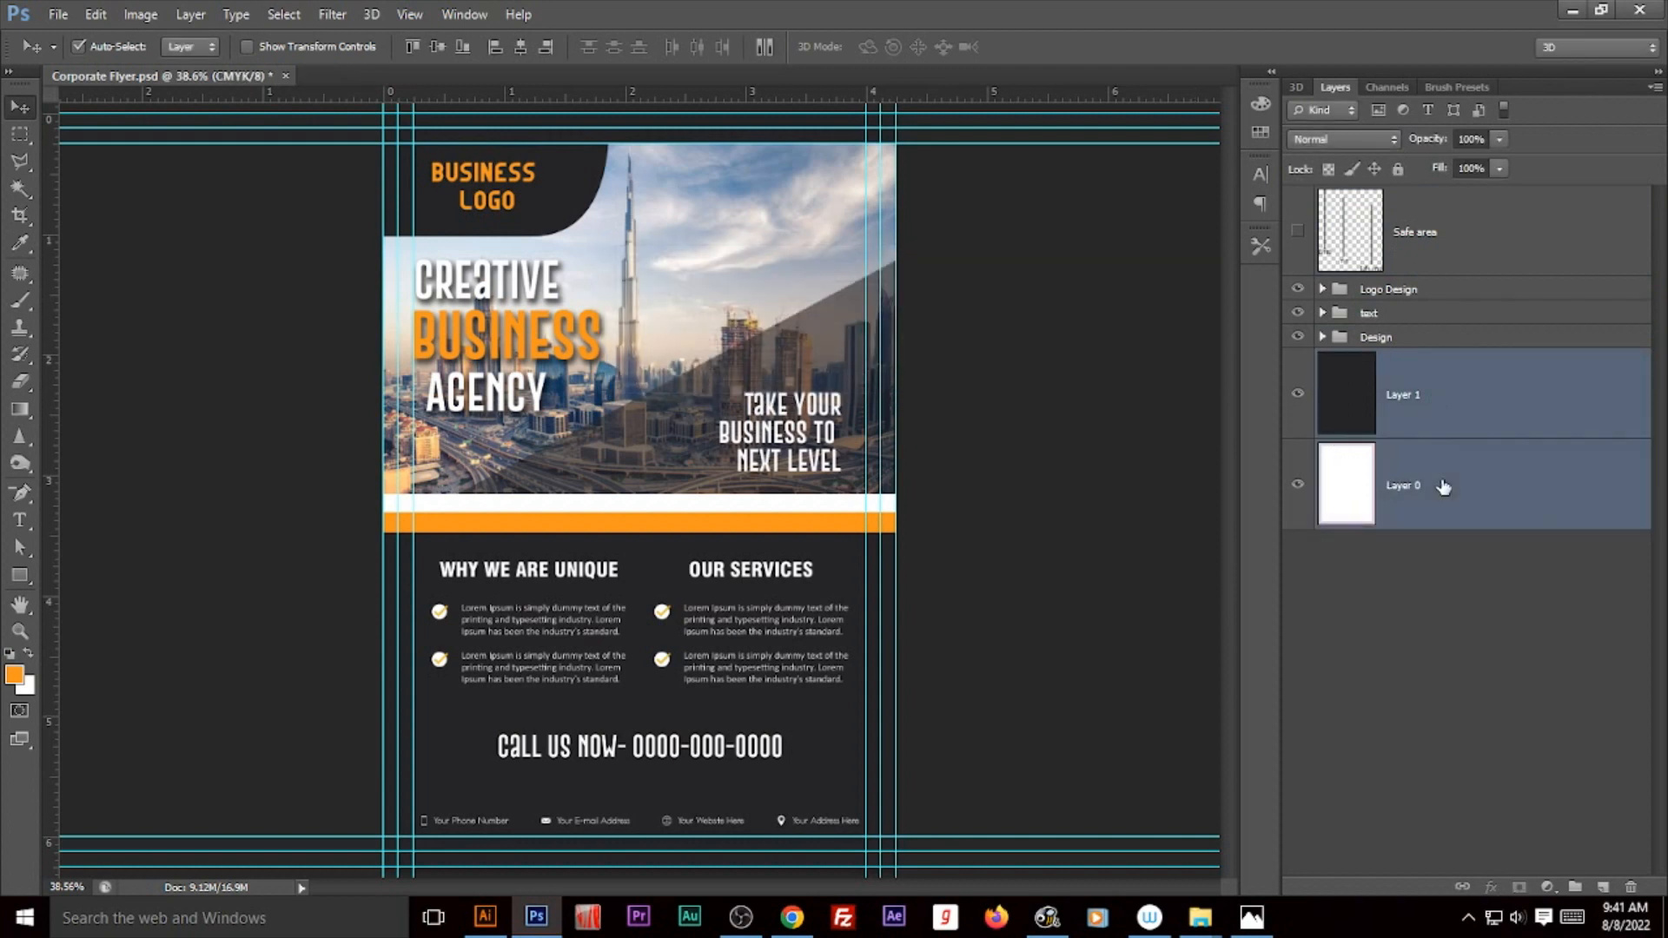
{"action": "key", "text": "ctrl+g"}
{"action": "double_click", "coordinate": [1369, 363]}
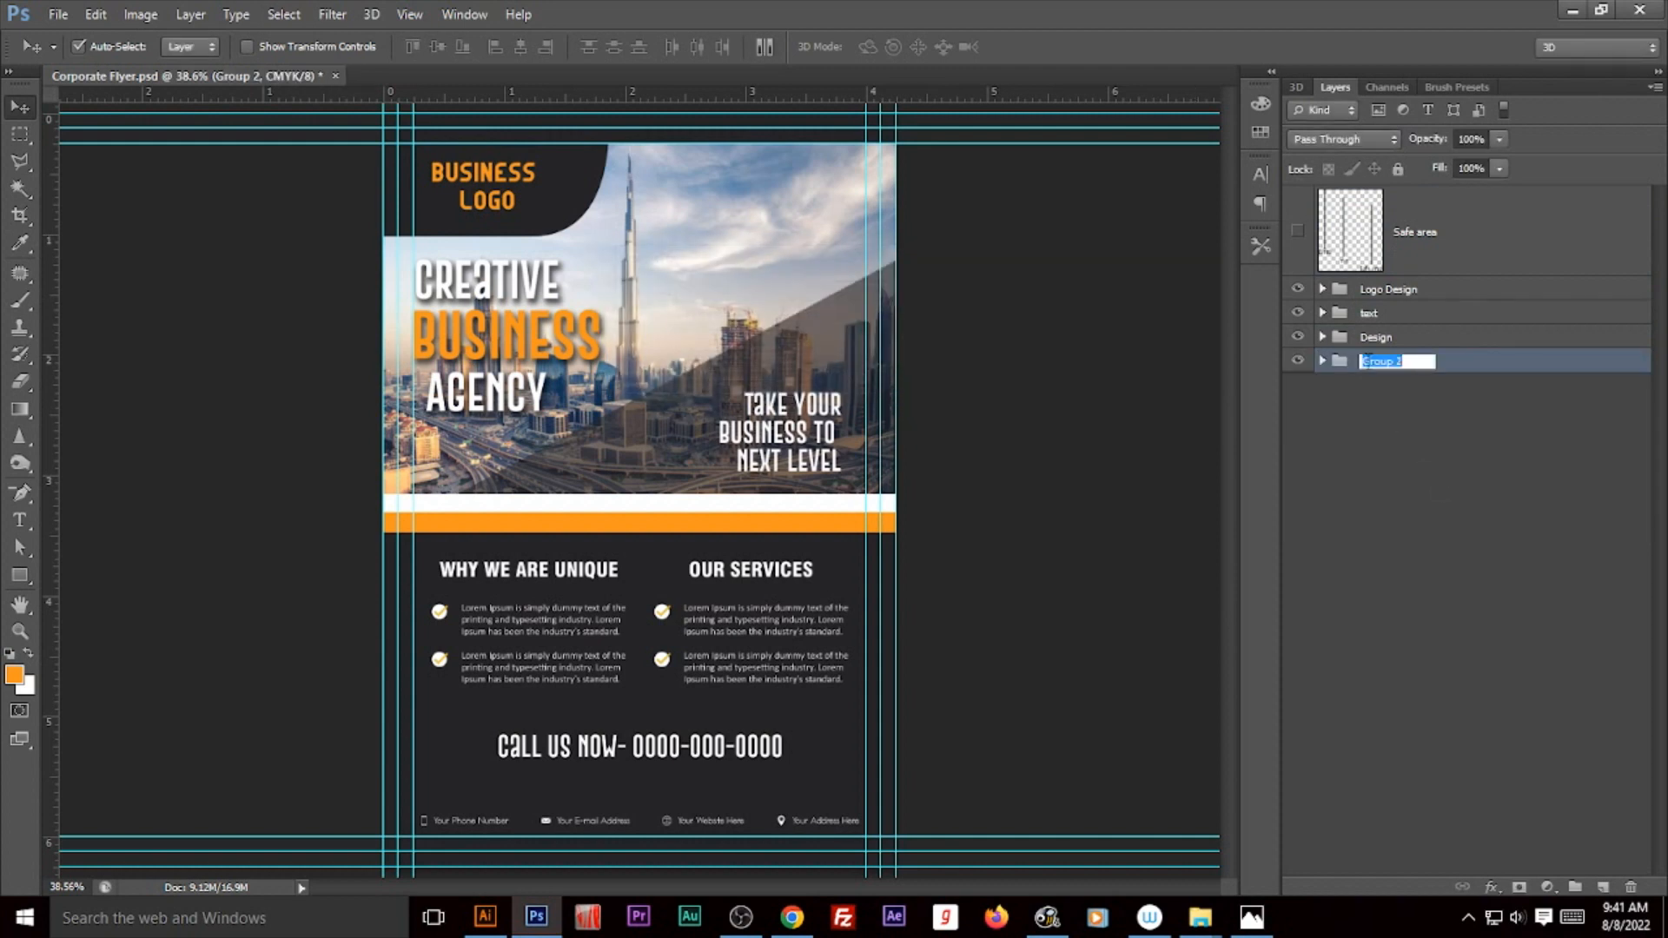
{"action": "type", "text": "bg"}
{"action": "key", "text": "Return"}
Step: Deselect all layers, save the document and hide the guides to view the whole card
{"action": "left_click", "coordinate": [1151, 478]}
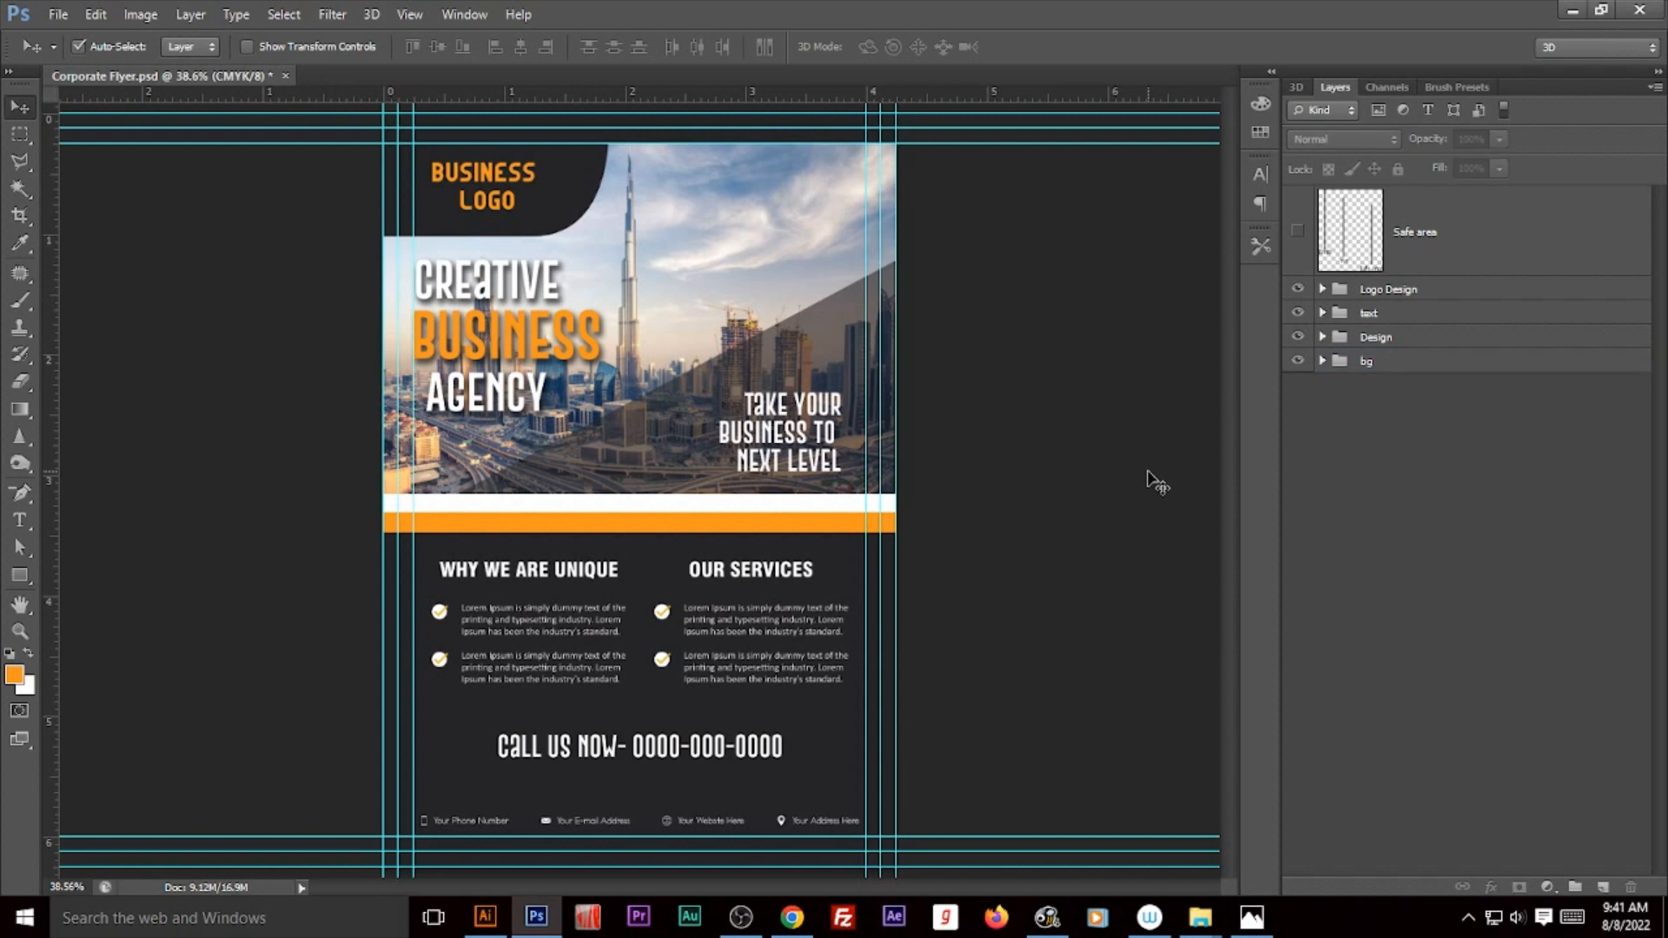
{"action": "key", "text": "ctrl+s"}
{"action": "key", "text": "ctrl+semicolon"}
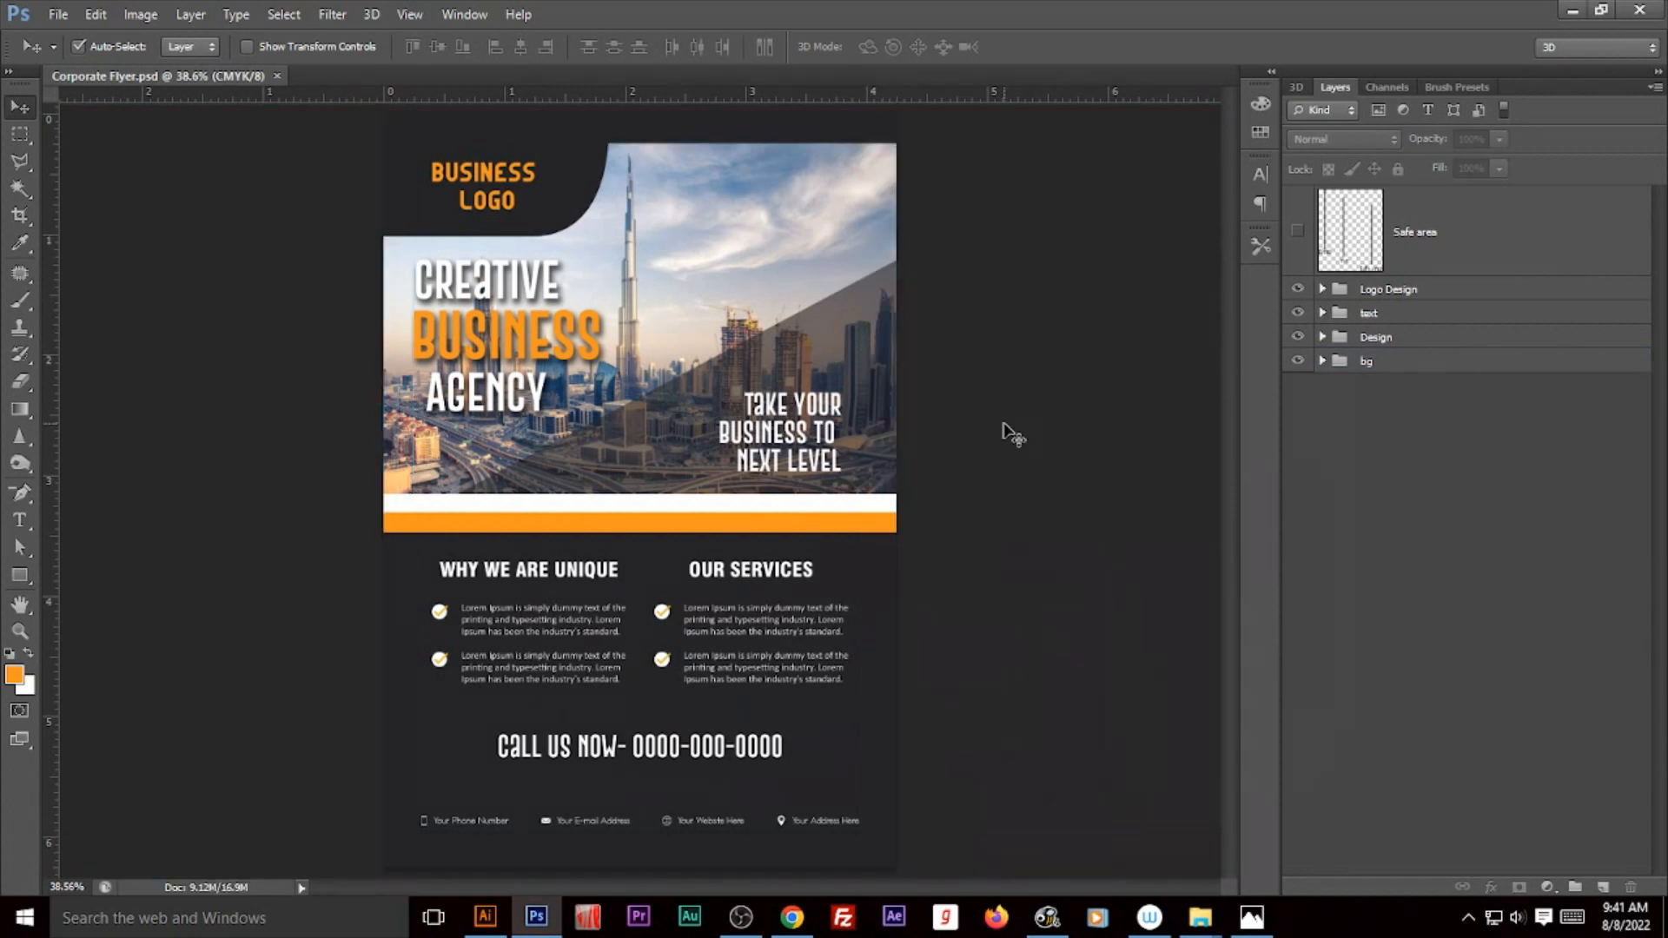
{"action": "key", "text": "ctrl+minus"}
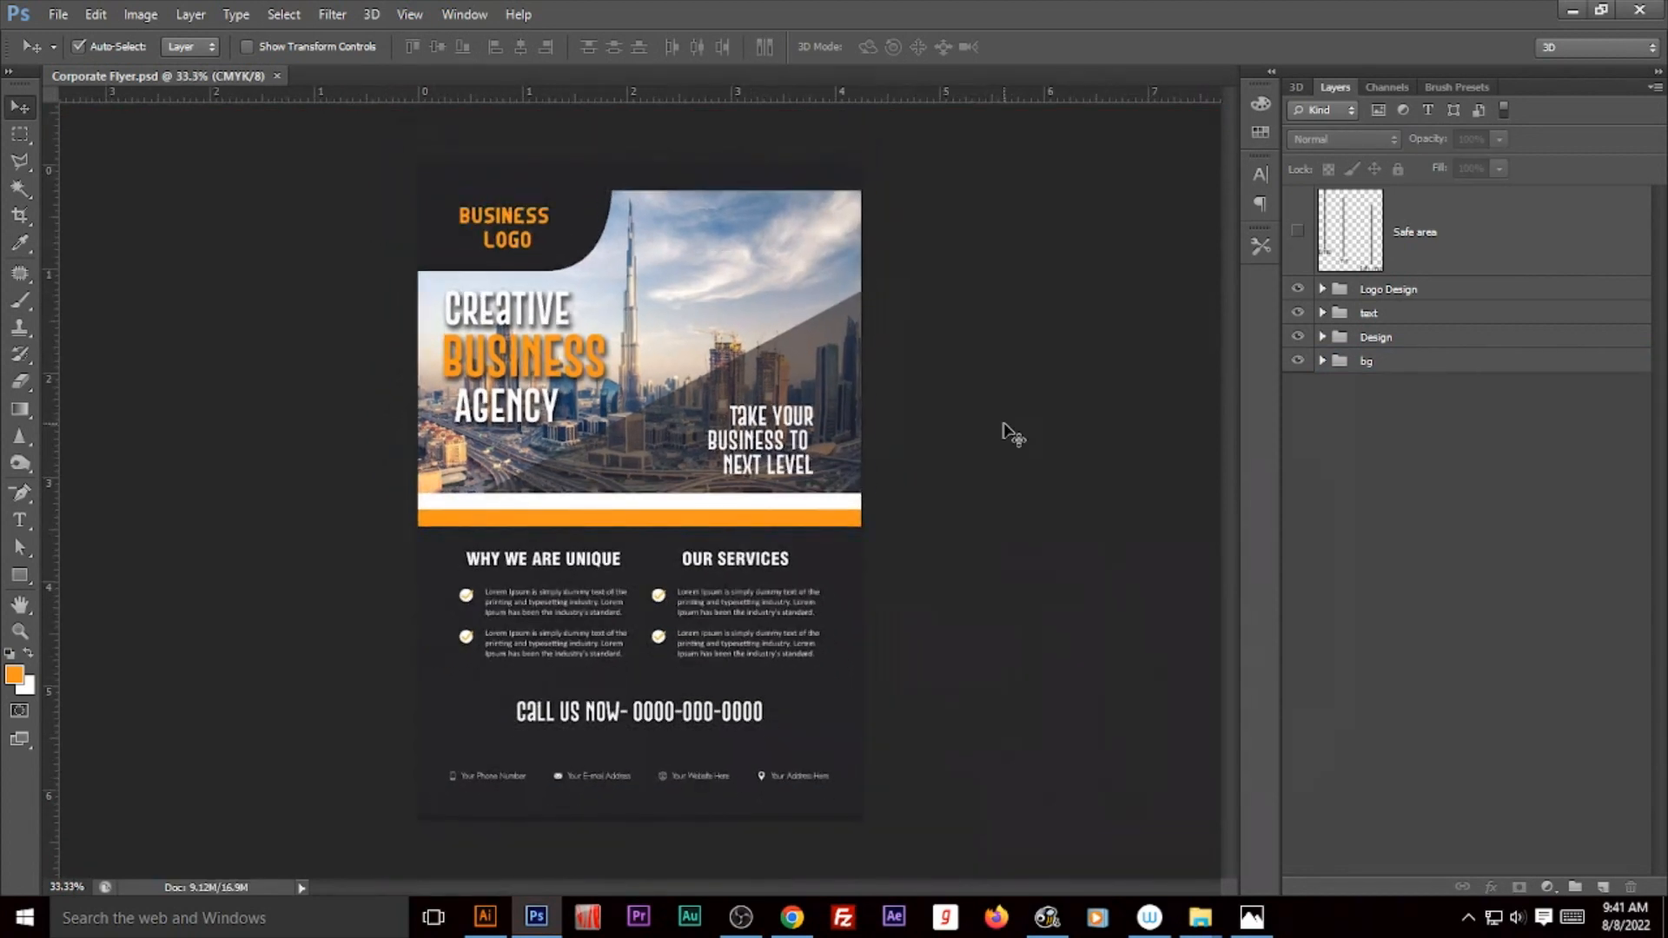